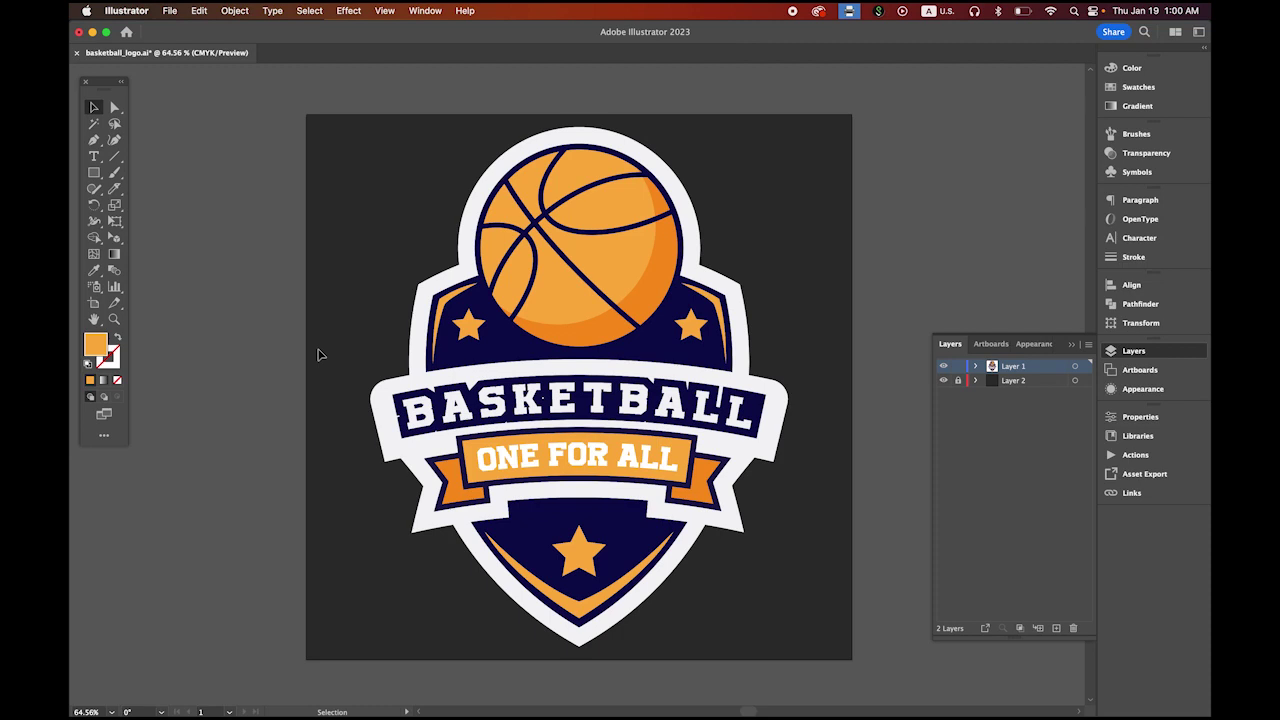
# - Switch to Photoshop and deselect the whole-canvas selection in rim.jpg
pyautogui.click(352, 690)
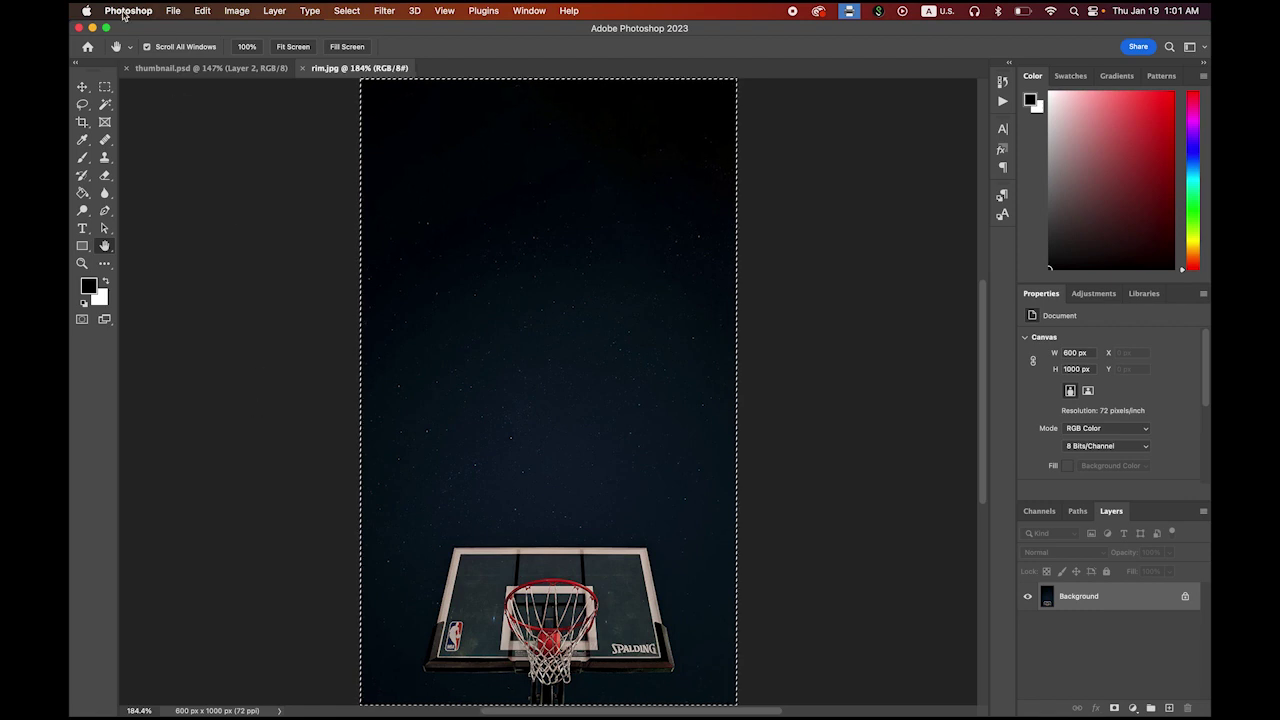
pyautogui.press('super+d')
pyautogui.press('m')
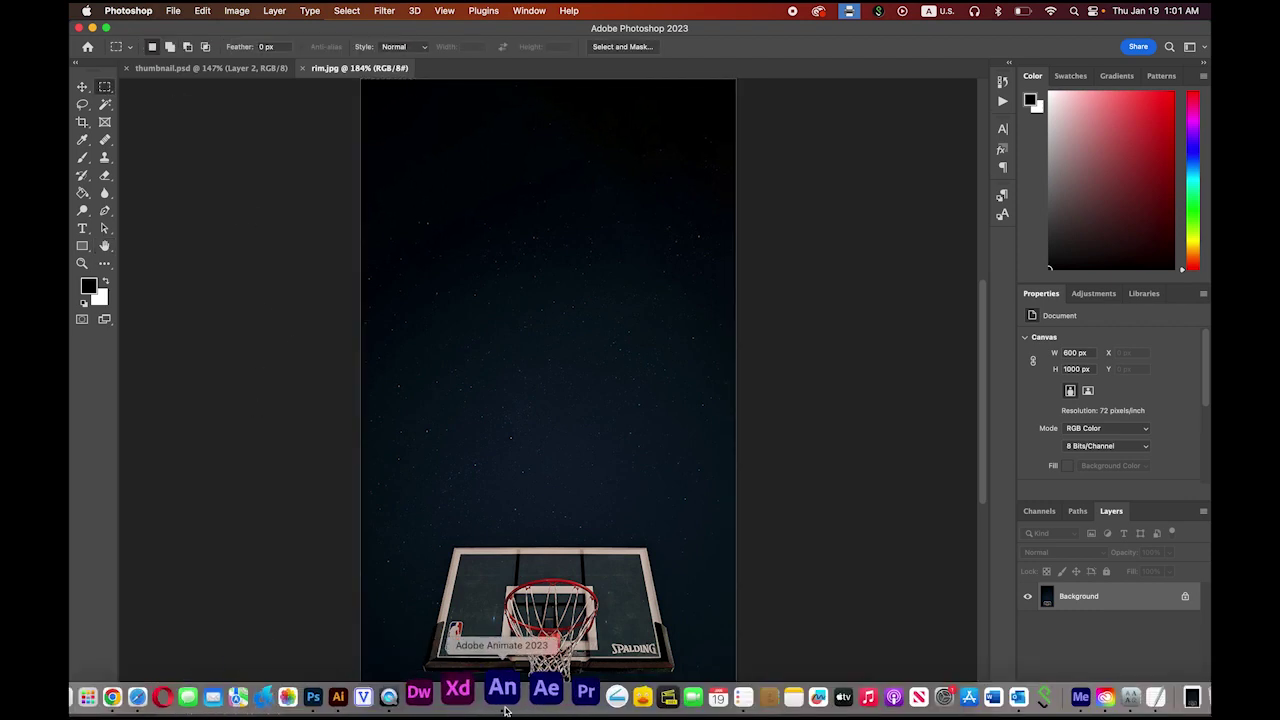
# - Switch to Animate and play the basketball logo animation on the timeline
pyautogui.click(505, 708)
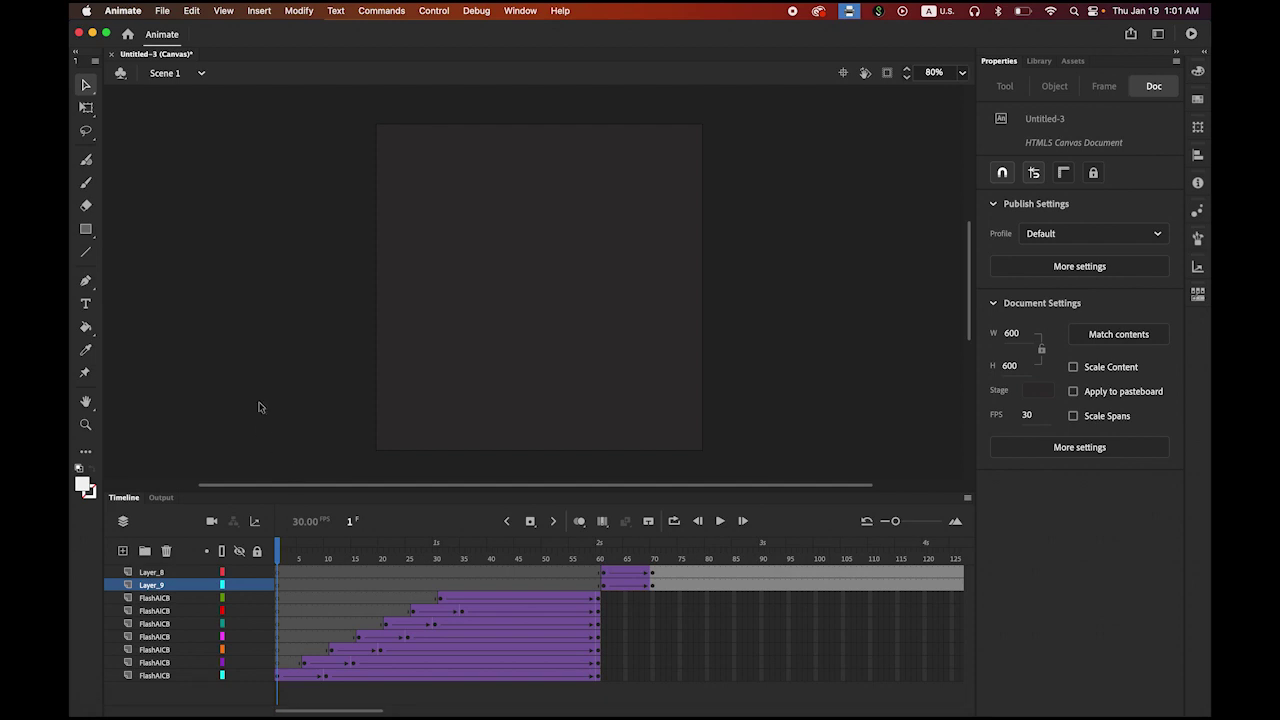
pyautogui.click(720, 521)
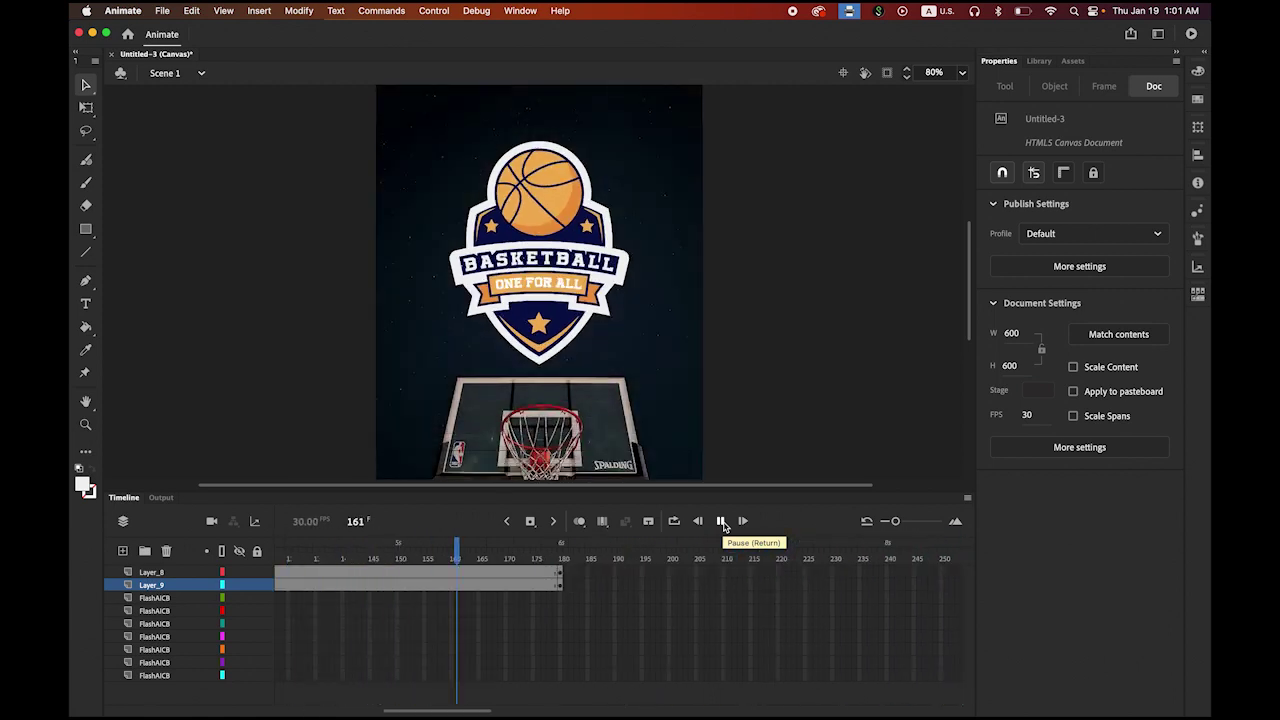
pyautogui.click(721, 521)
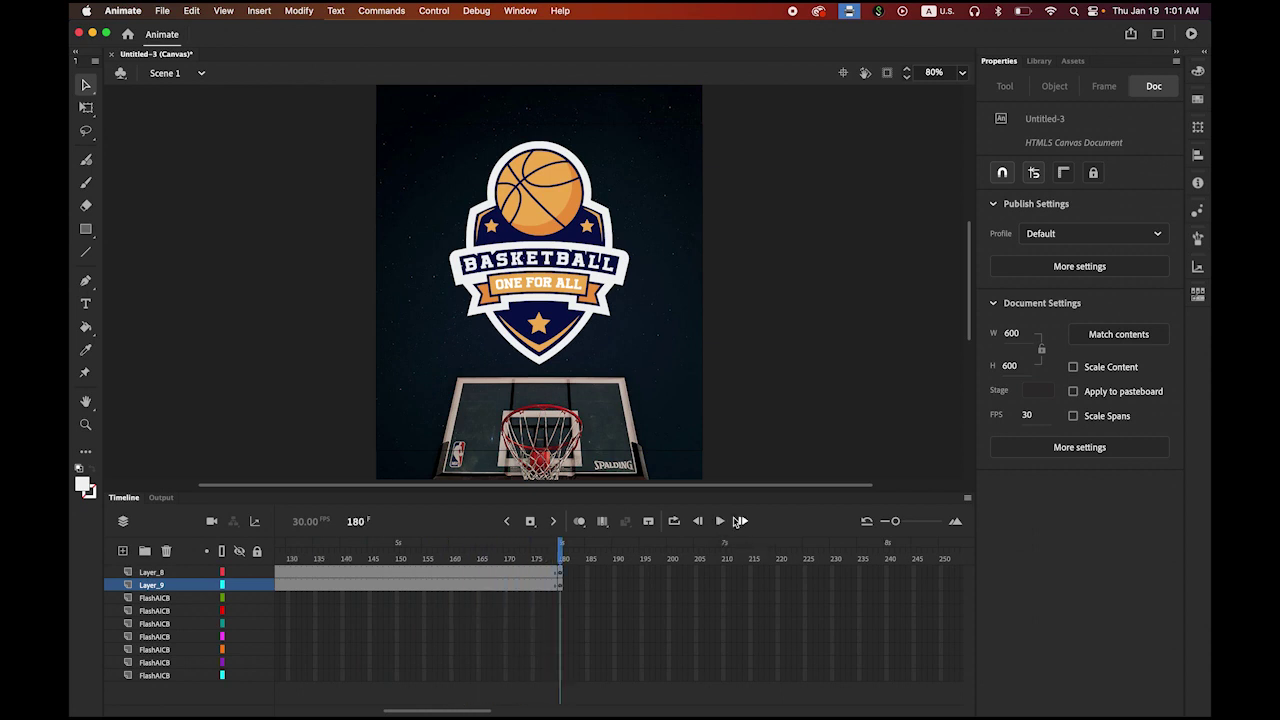
# - Test the basketball animation movie in the browser
pyautogui.click(441, 13)
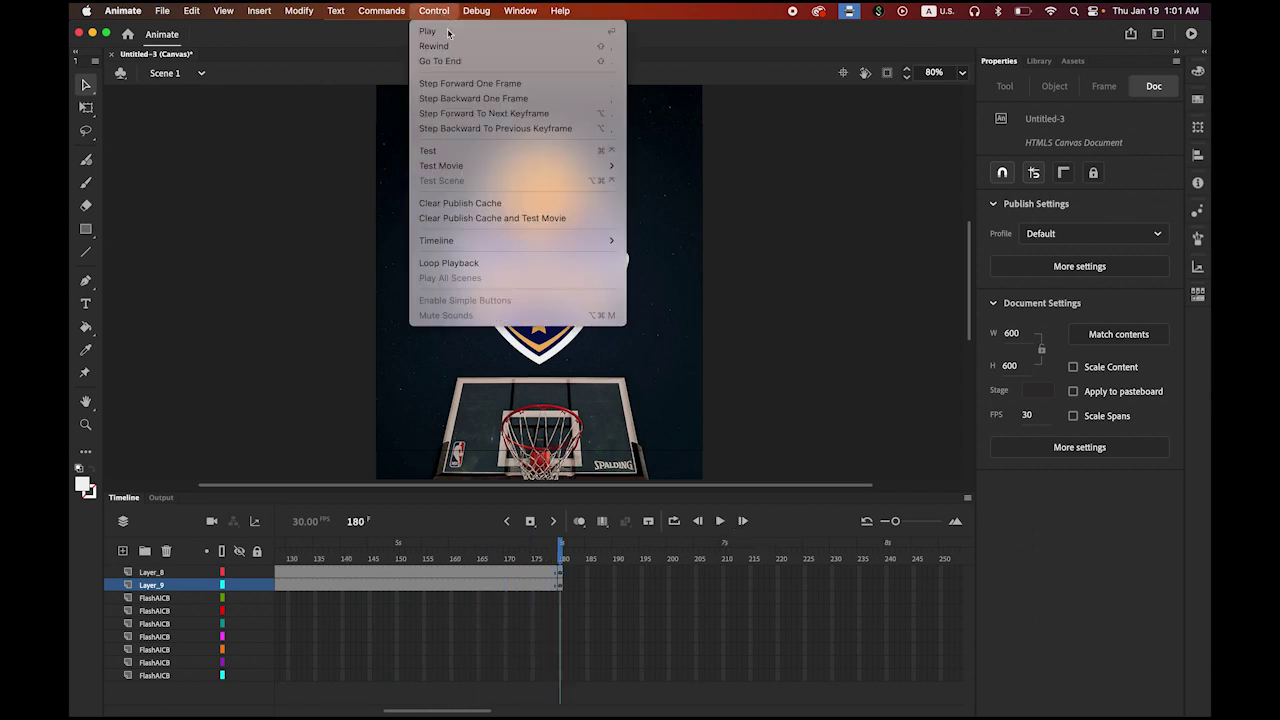
pyautogui.moveTo(486, 167)
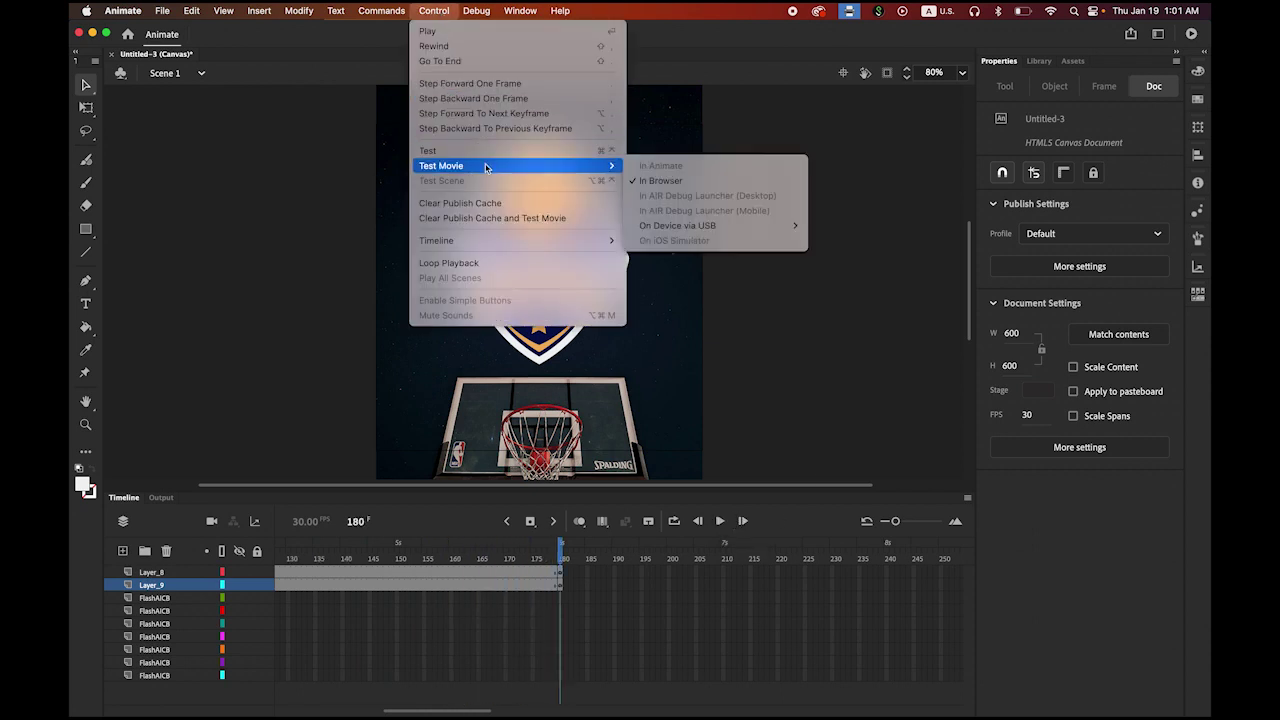
pyautogui.click(705, 181)
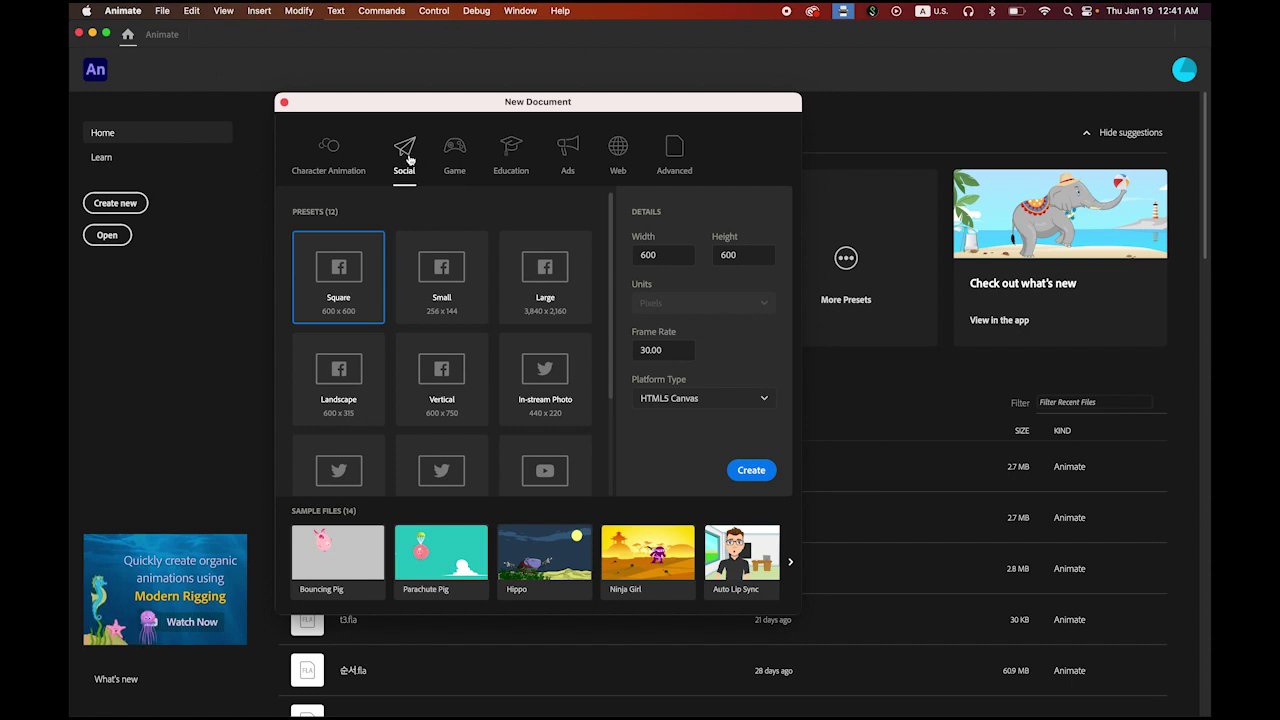
# - Create a 600 x 600 HTML5 Canvas document from the Social Square preset at 30 frames per second
pyautogui.click(676, 256)
pyautogui.click(746, 256)
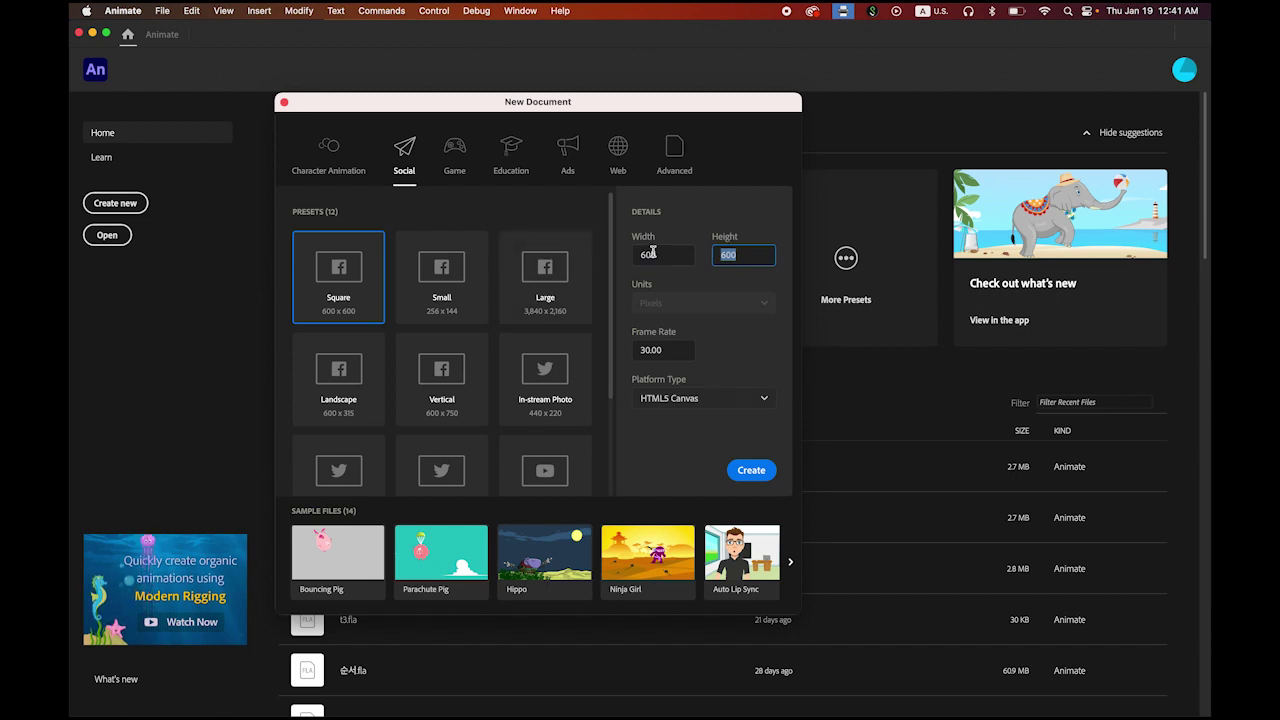
pyautogui.click(674, 349)
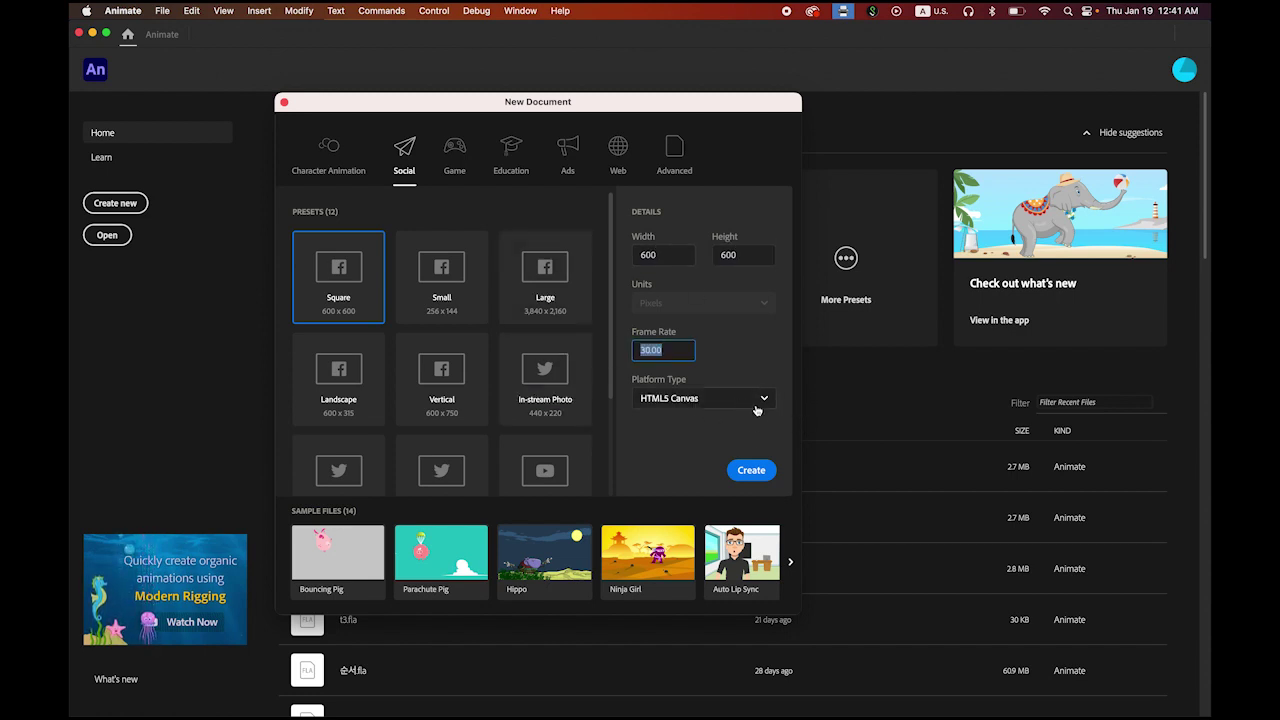
pyautogui.click(752, 471)
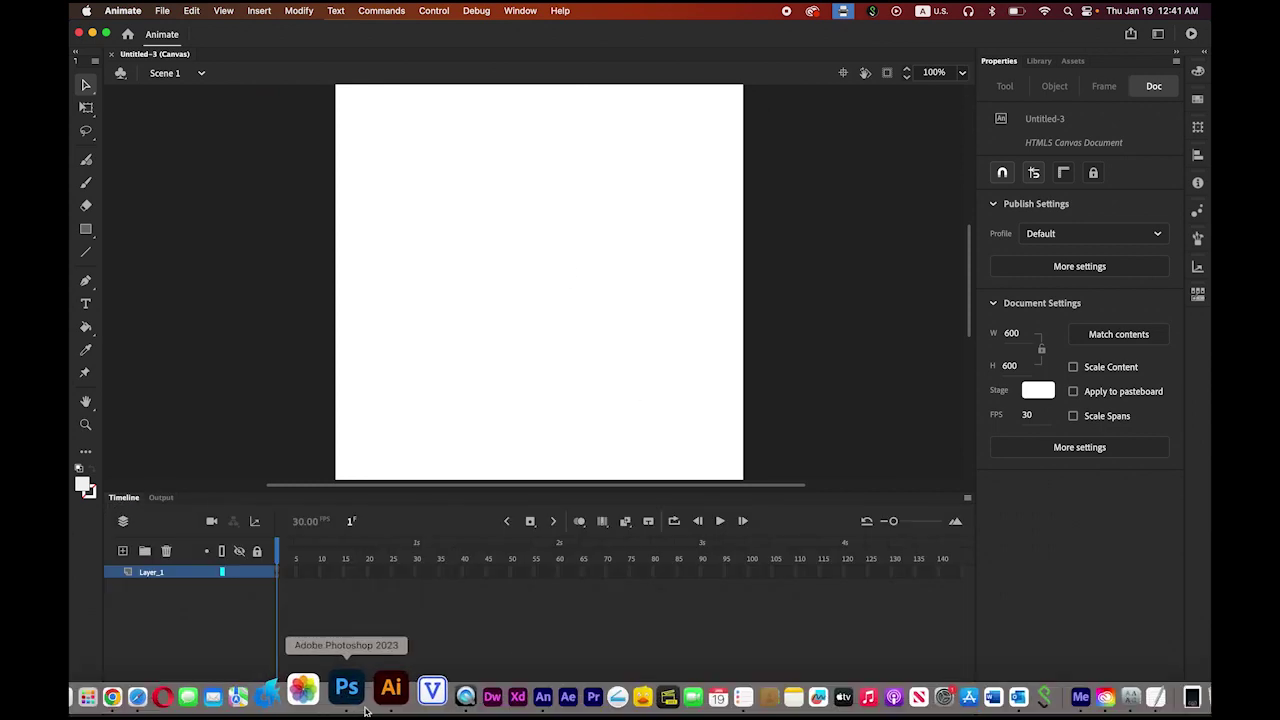
# - Switch to Illustrator and select the grouped basketball logo to inspect it, leaving nothing selected at the end
pyautogui.click(379, 692)
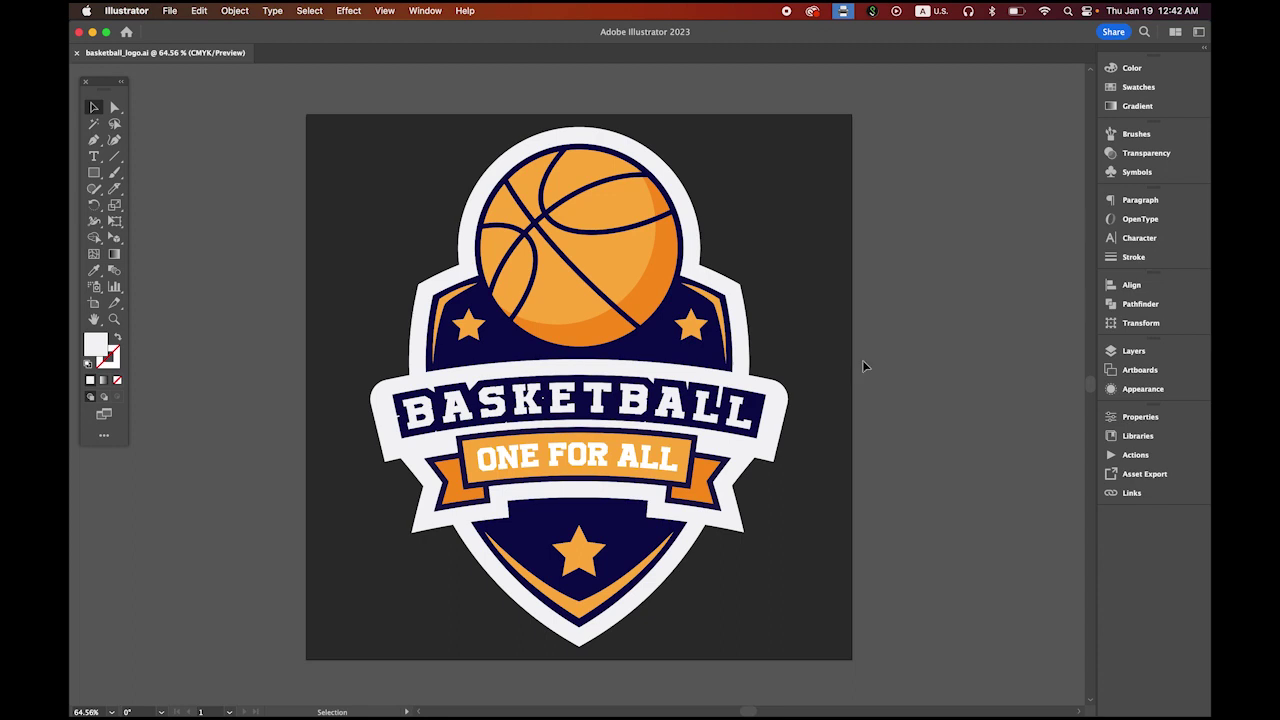
pyautogui.click(568, 264)
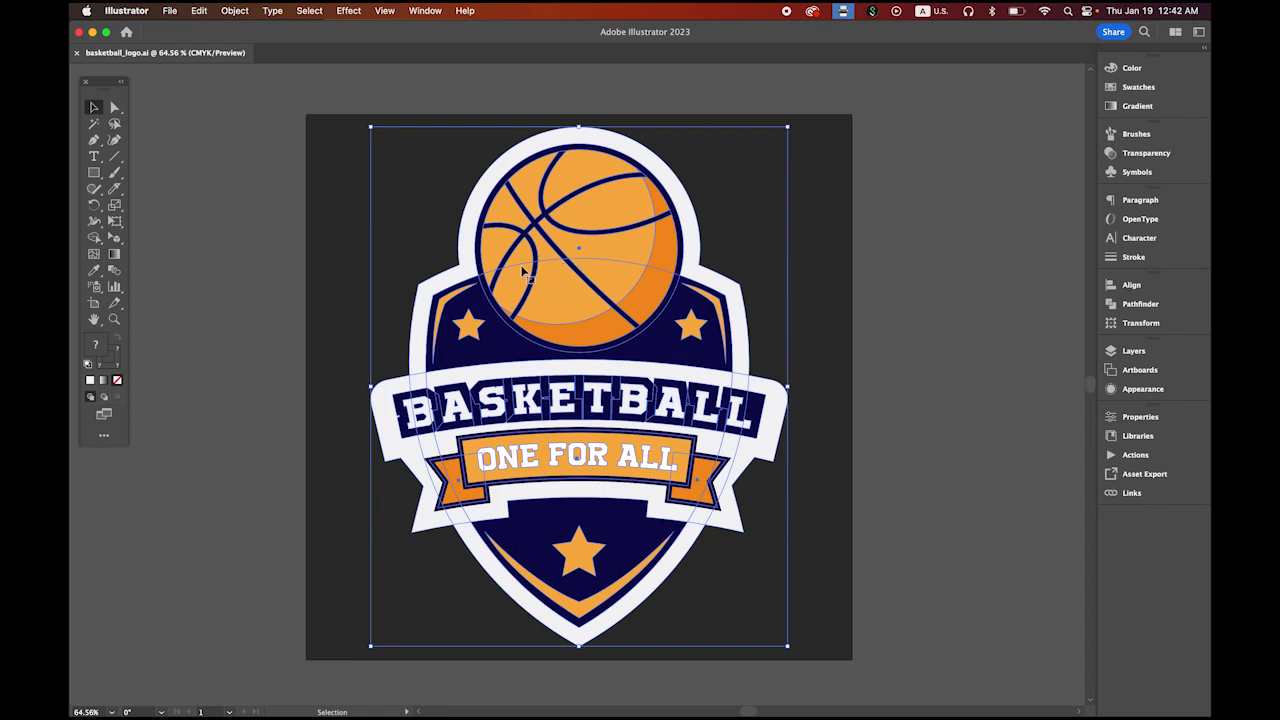
pyautogui.click(346, 175)
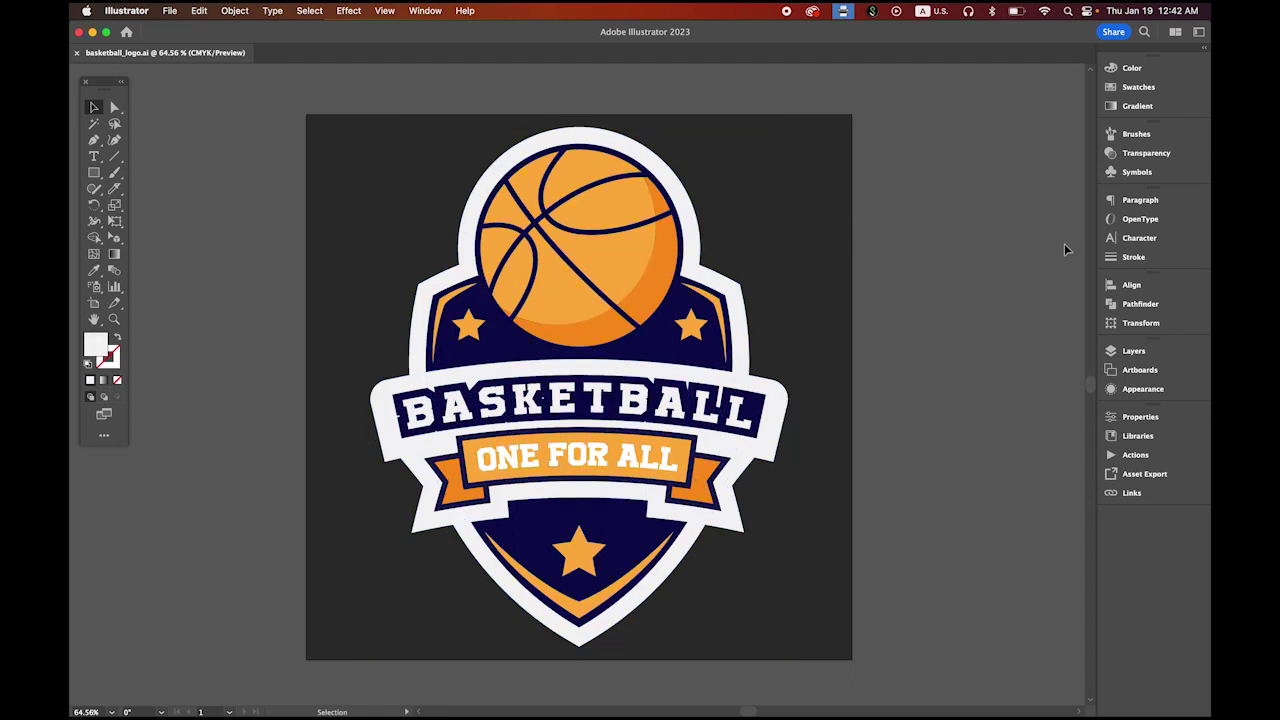
# - Unlock Layer 2 and copy the dark background rectangle's fill hex code, 302e2f
pyautogui.click(1133, 351)
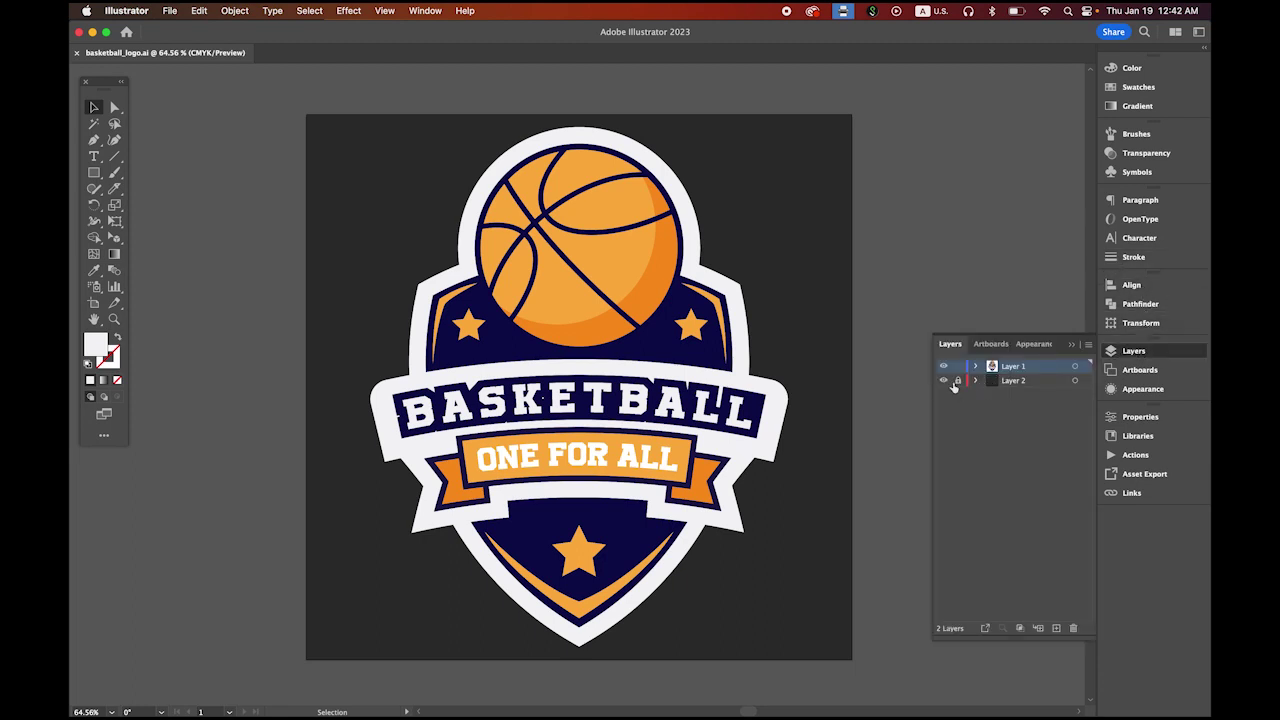
pyautogui.click(956, 381)
pyautogui.click(784, 190)
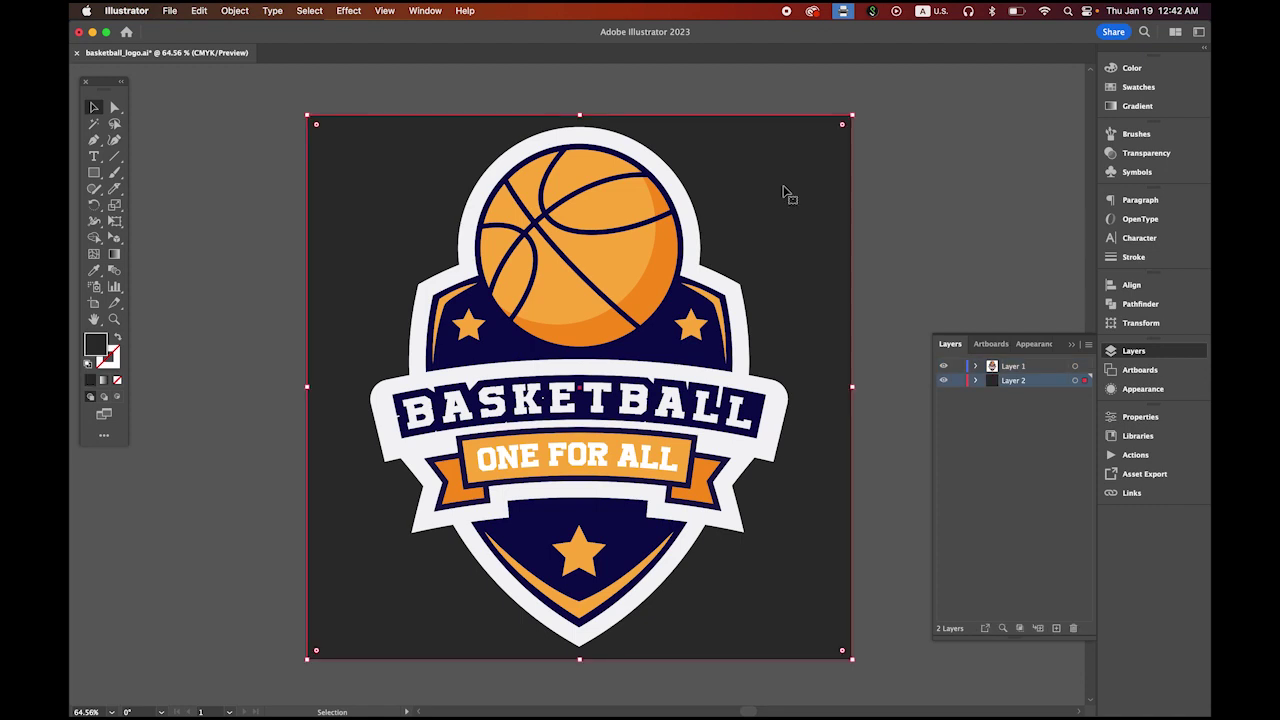
pyautogui.doubleClick(97, 347)
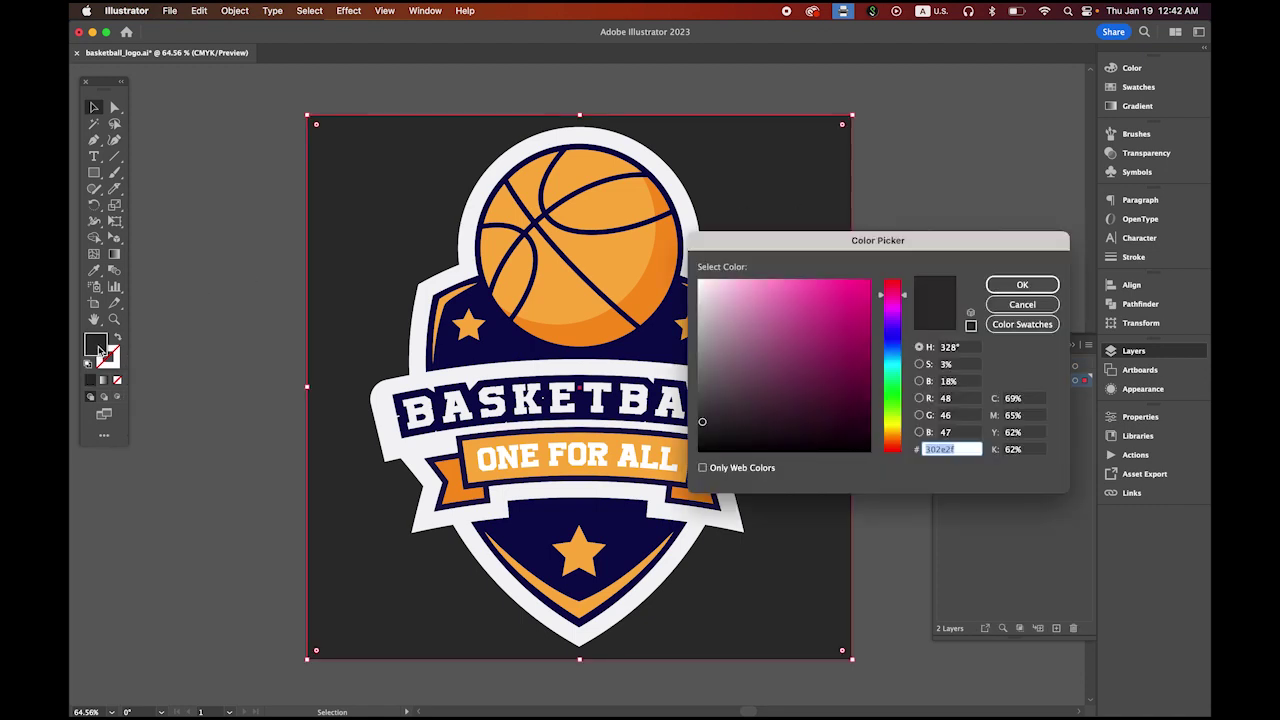
pyautogui.moveTo(966, 449); pyautogui.dragTo(864, 441)
pyautogui.click(1020, 284)
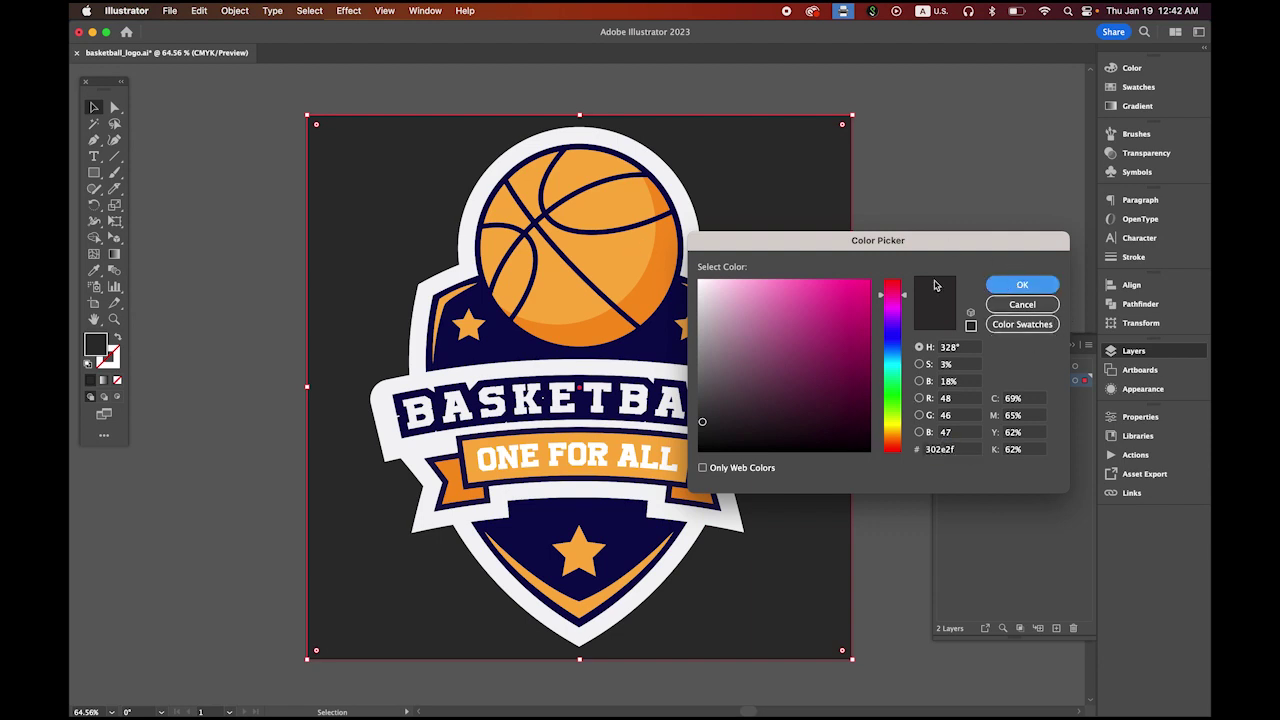
# - Switch to Animate and set the stage background color to #302e2f
pyautogui.moveTo(196, 688)
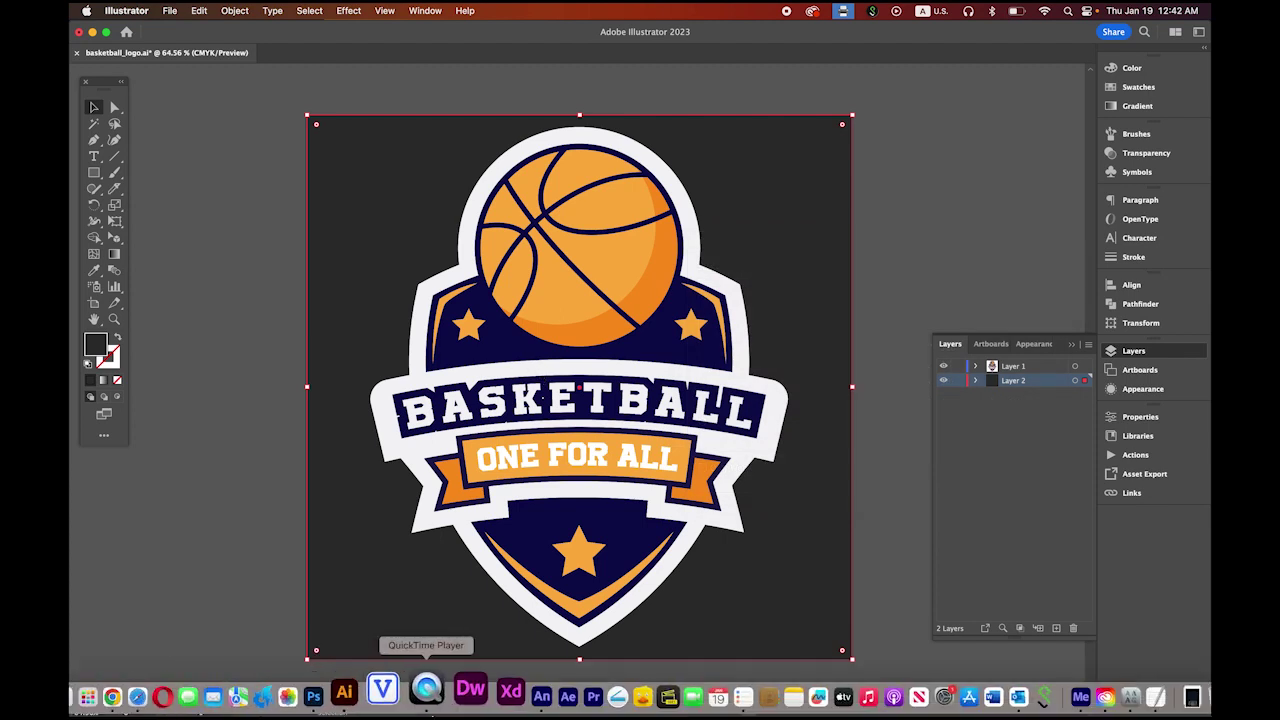
pyautogui.click(504, 703)
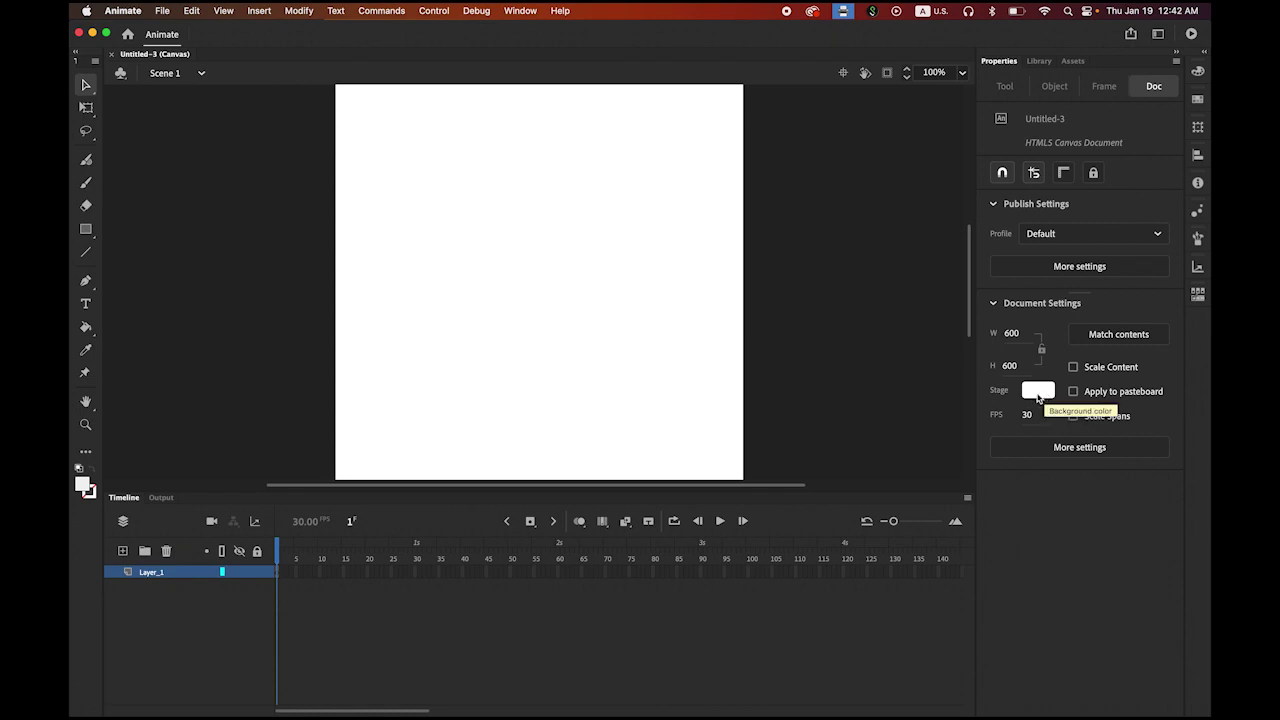
pyautogui.click(1038, 391)
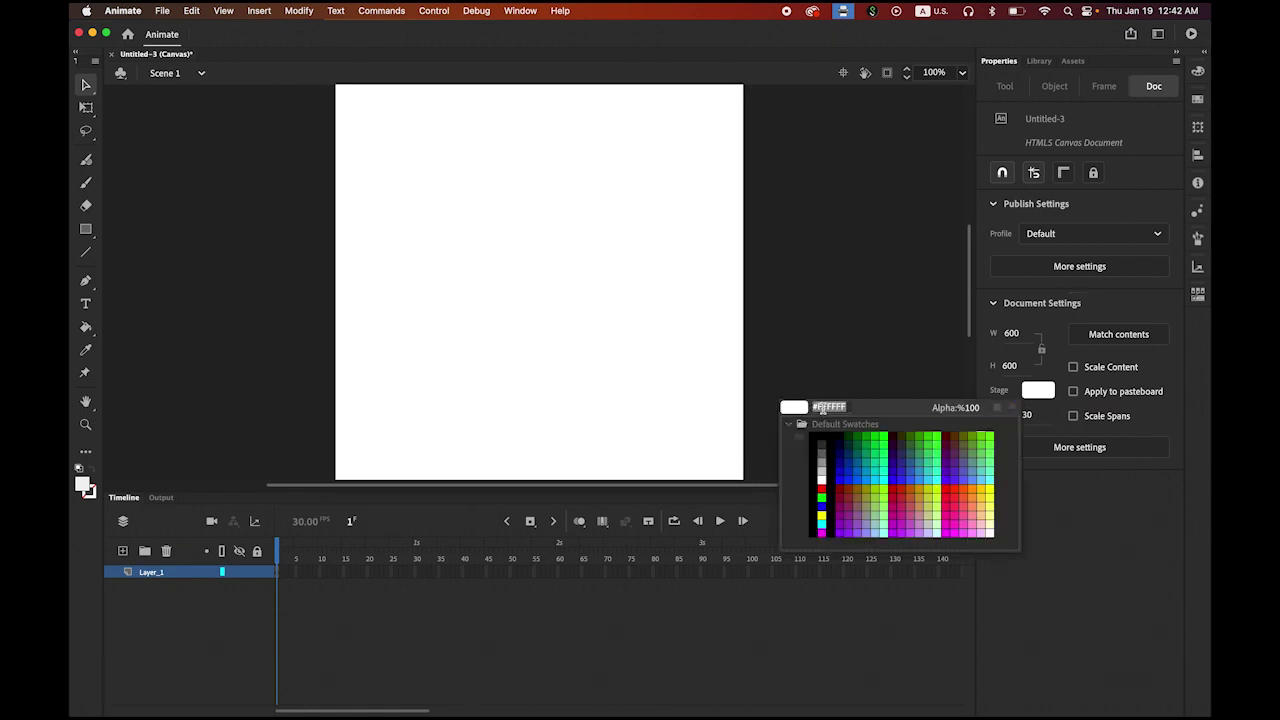
pyautogui.click(863, 324)
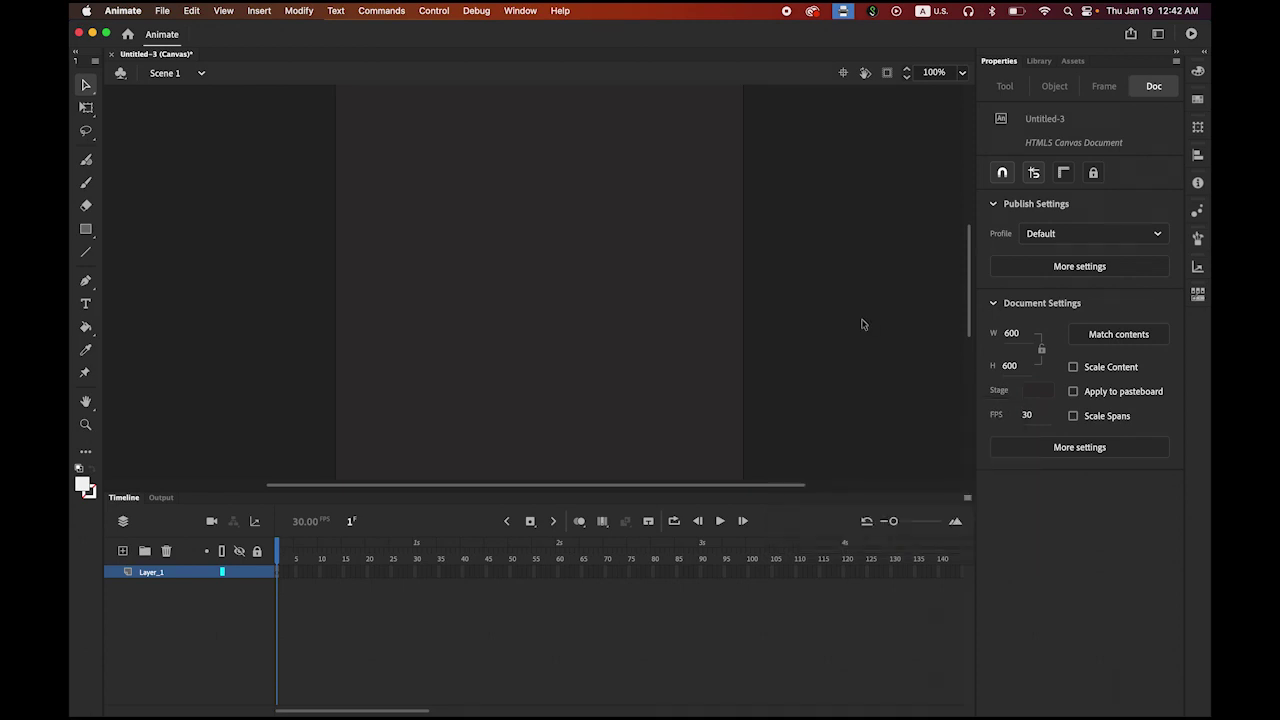
# - Switch back to Illustrator and lock Layer 2 with the dark background rectangle
pyautogui.moveTo(481, 716)
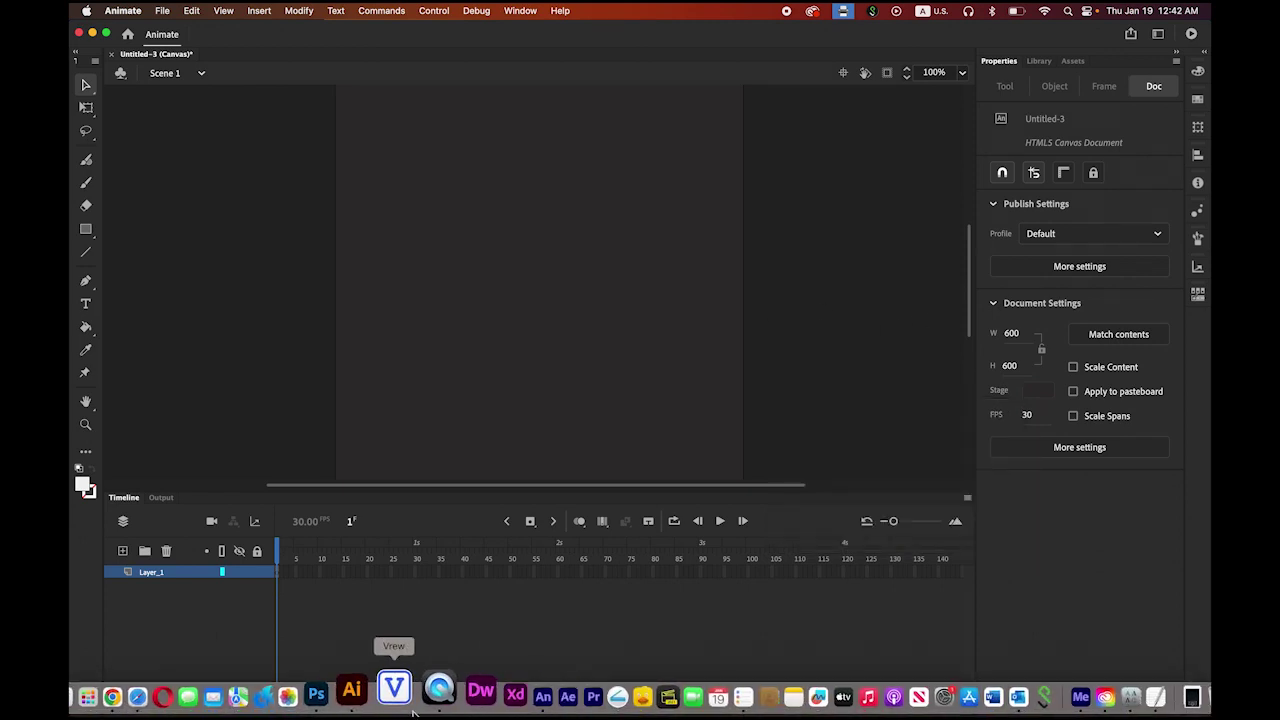
pyautogui.click(376, 690)
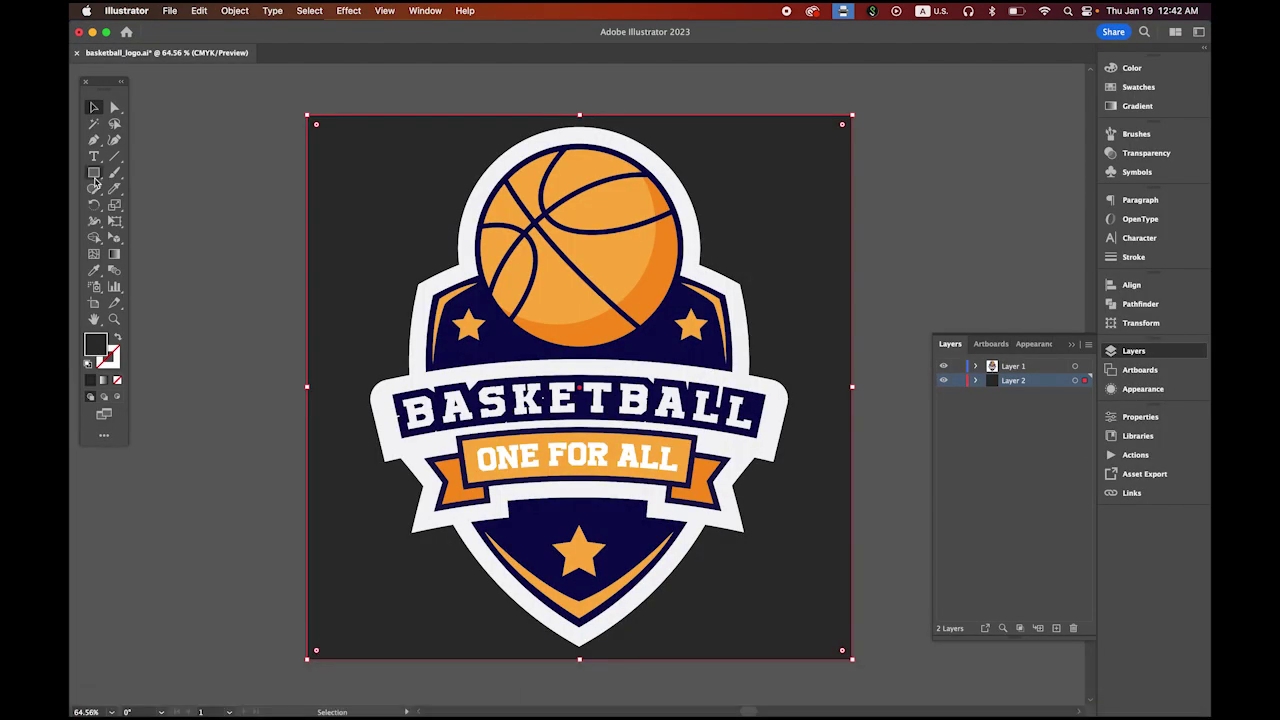
pyautogui.click(95, 108)
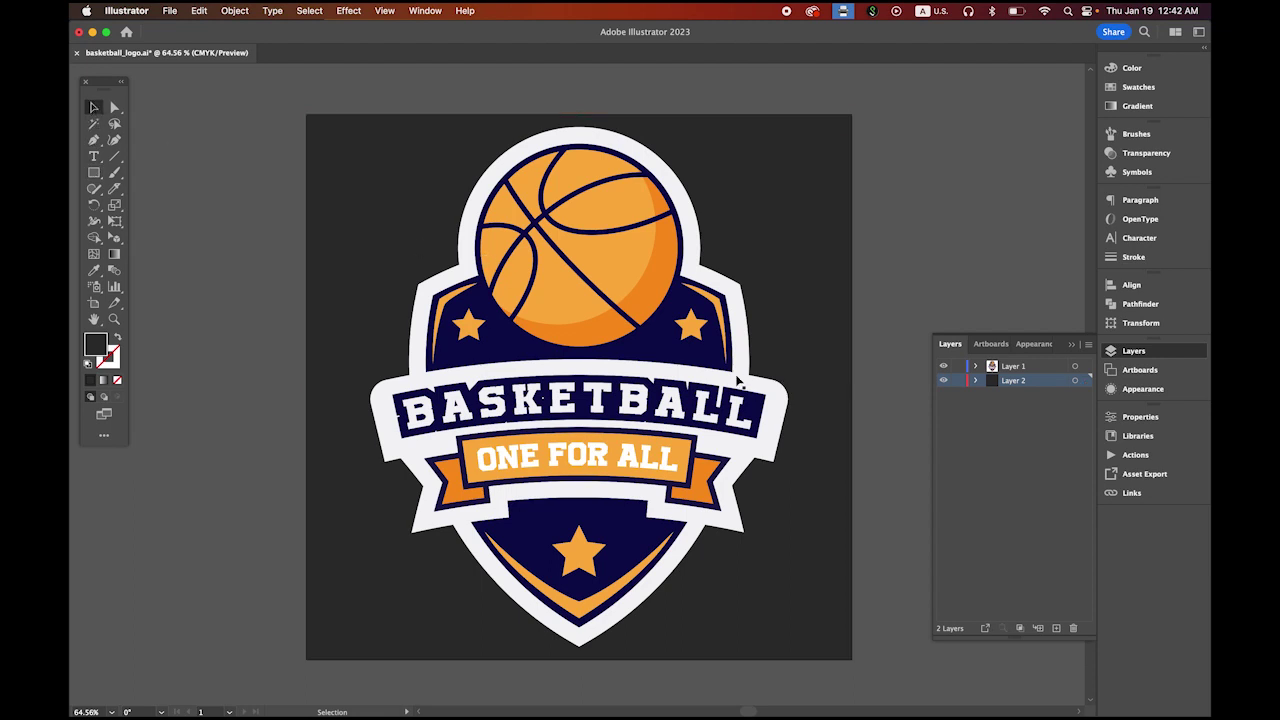
pyautogui.click(314, 240)
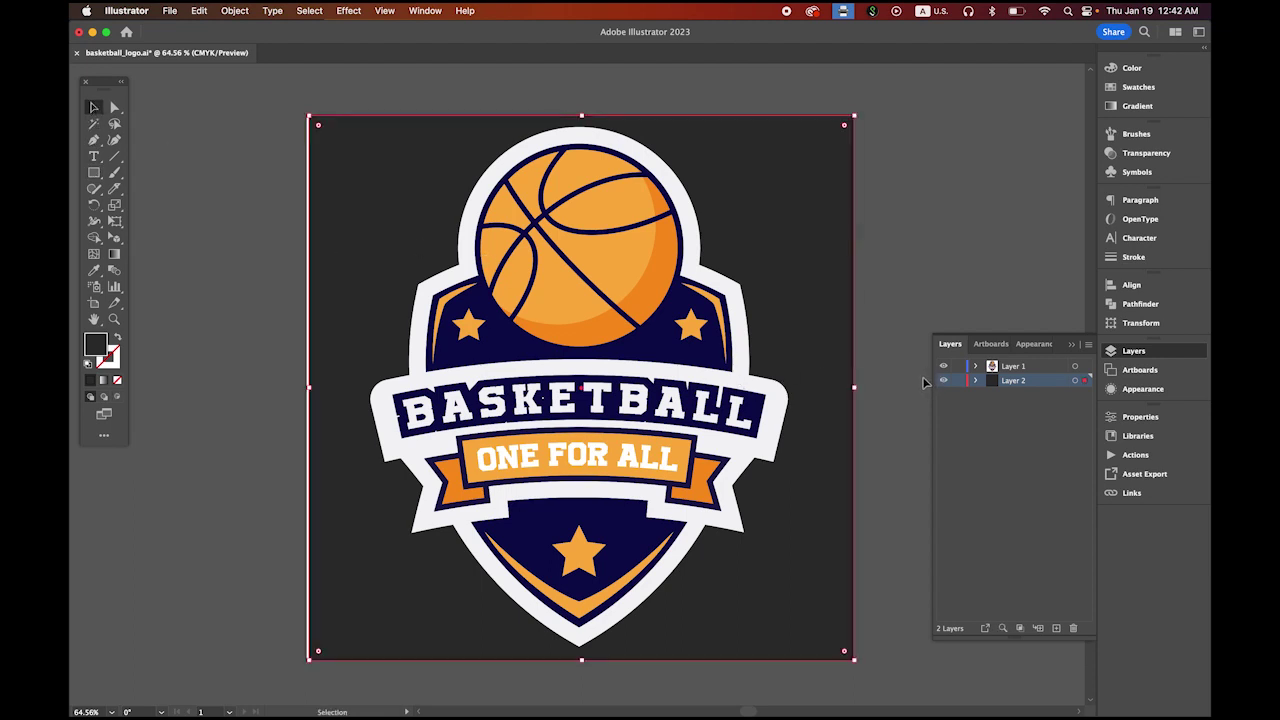
pyautogui.moveTo(852, 372); pyautogui.dragTo(850, 372)
pyautogui.click(956, 381)
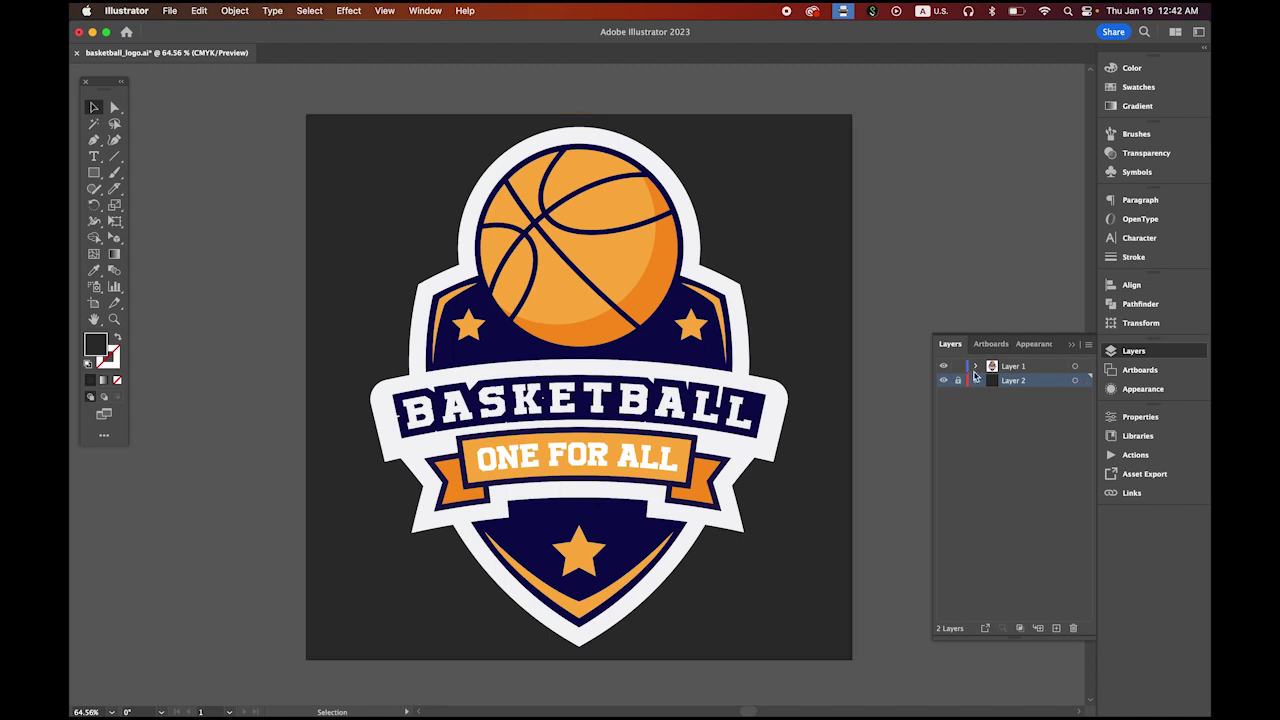
# - Select the basketball logo on Layer 1, ungroup it, and clear the selection
pyautogui.click(1013, 369)
pyautogui.click(589, 231)
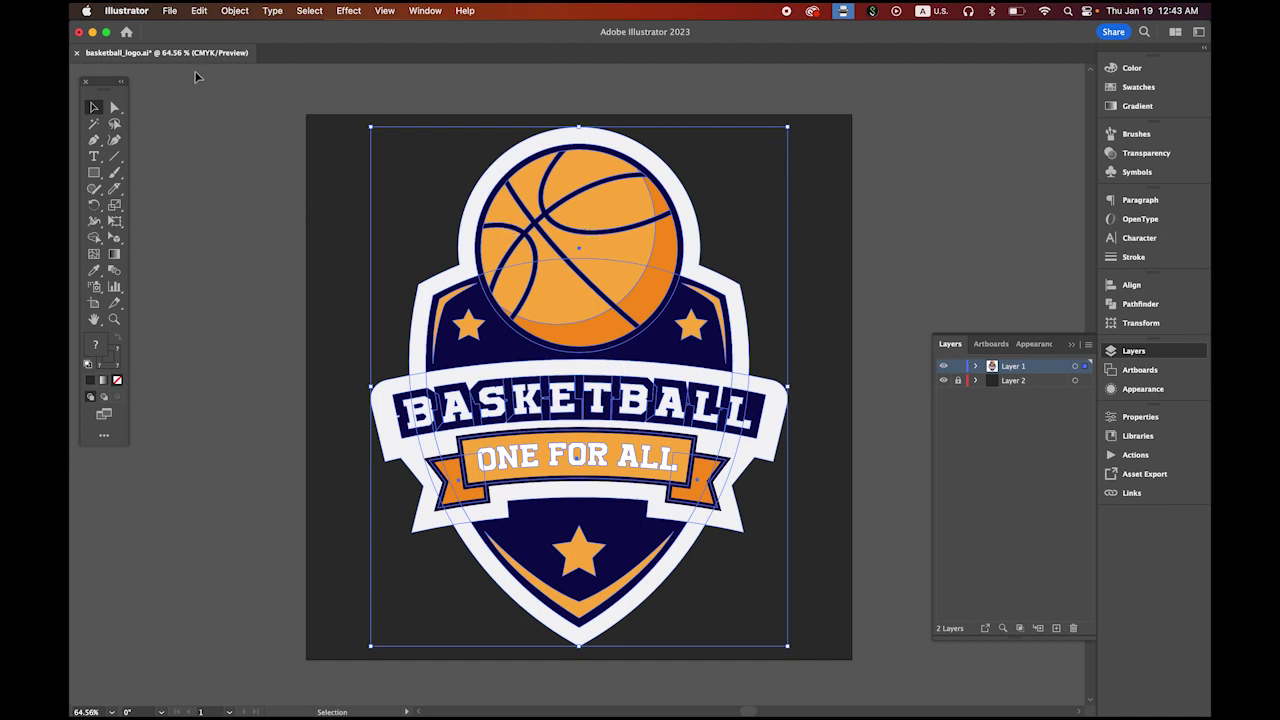
pyautogui.click(235, 11)
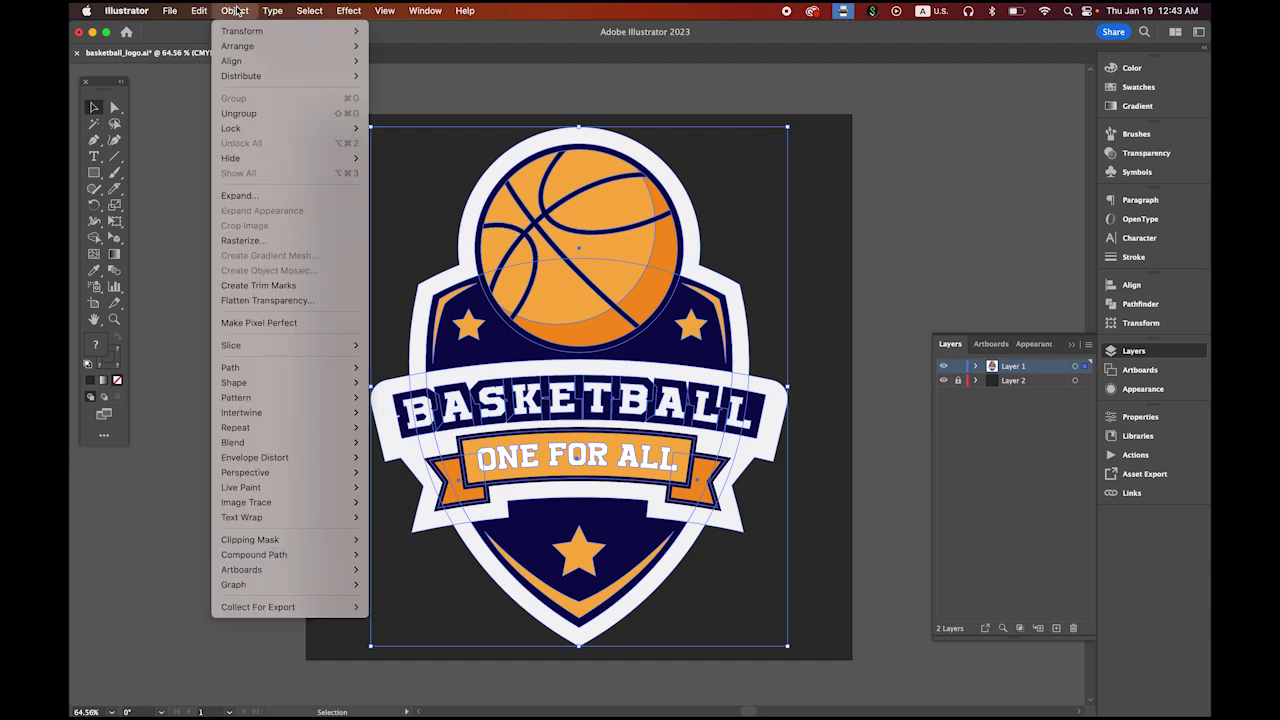
pyautogui.click(280, 115)
pyautogui.click(229, 169)
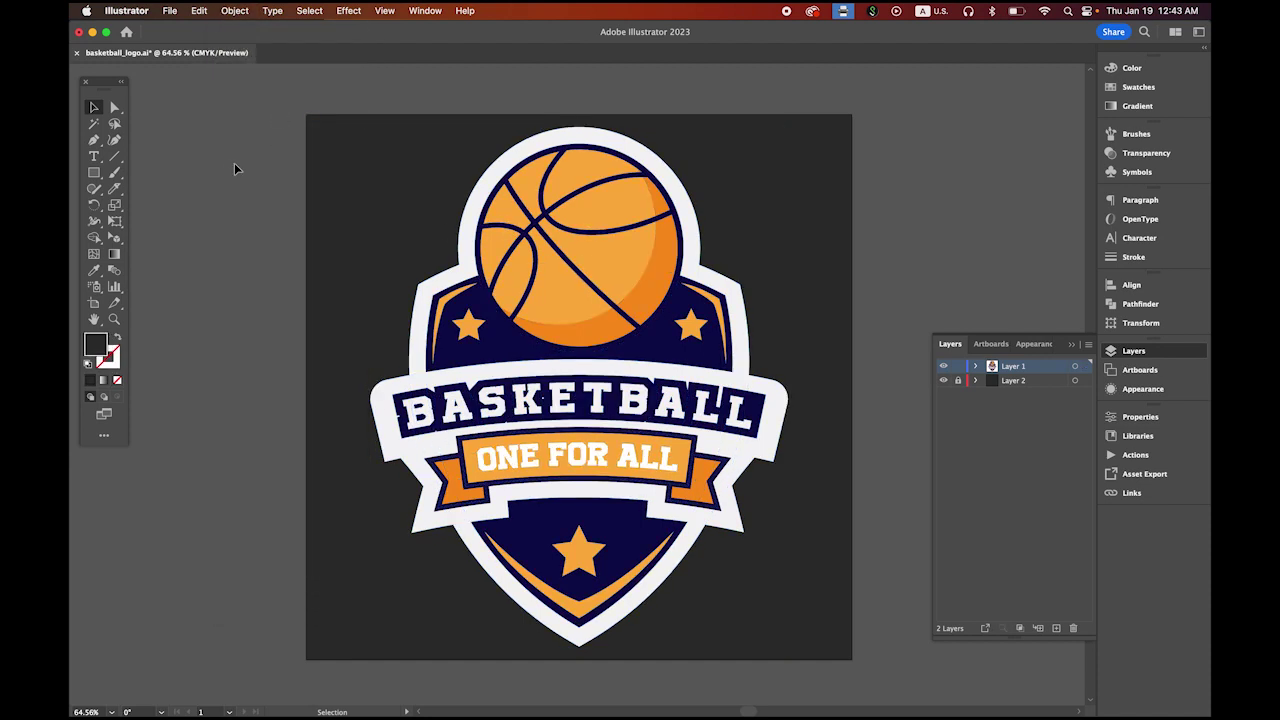
# - Copy the logo's white shield-shaped backing and switch to Animate
pyautogui.click(648, 165)
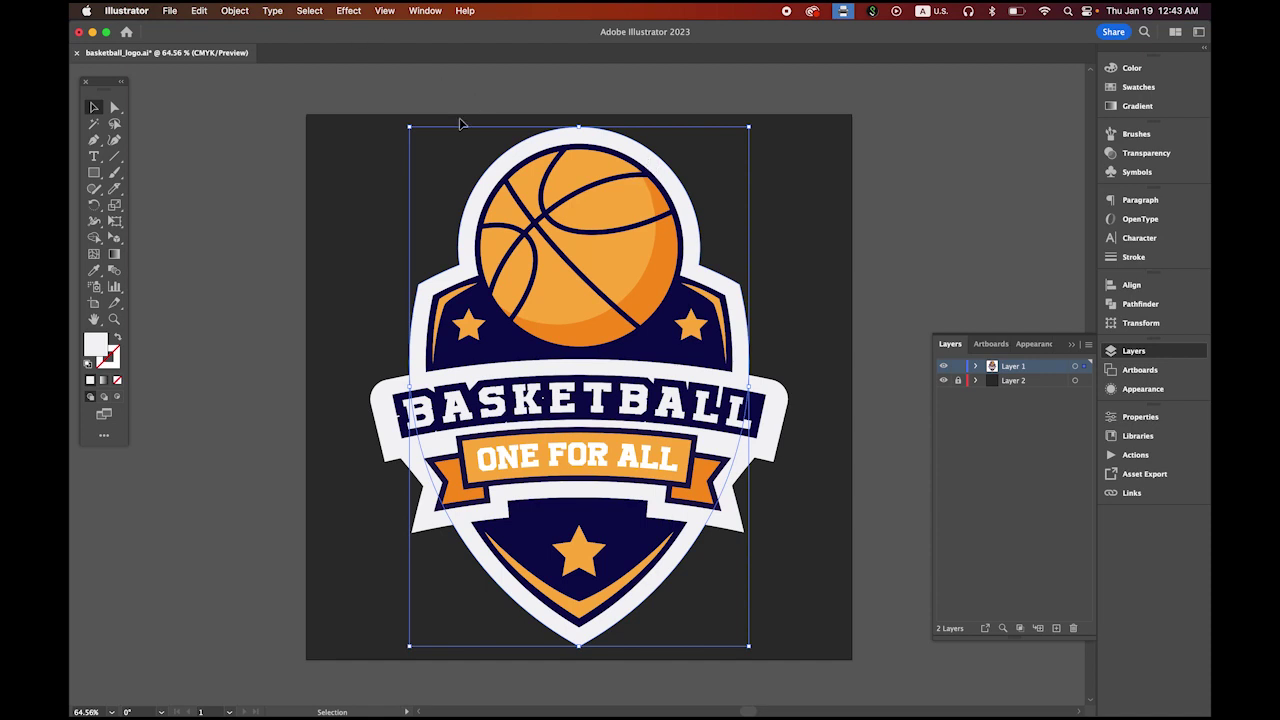
pyautogui.click(200, 10)
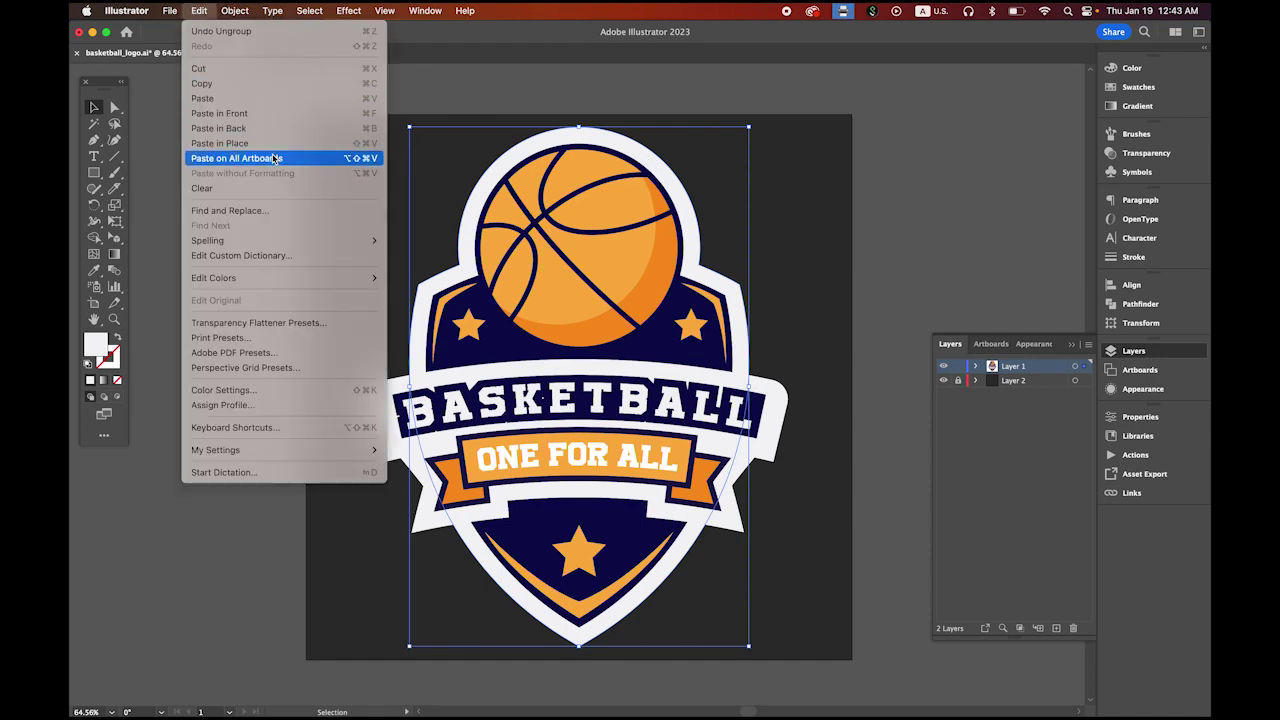
pyautogui.click(256, 83)
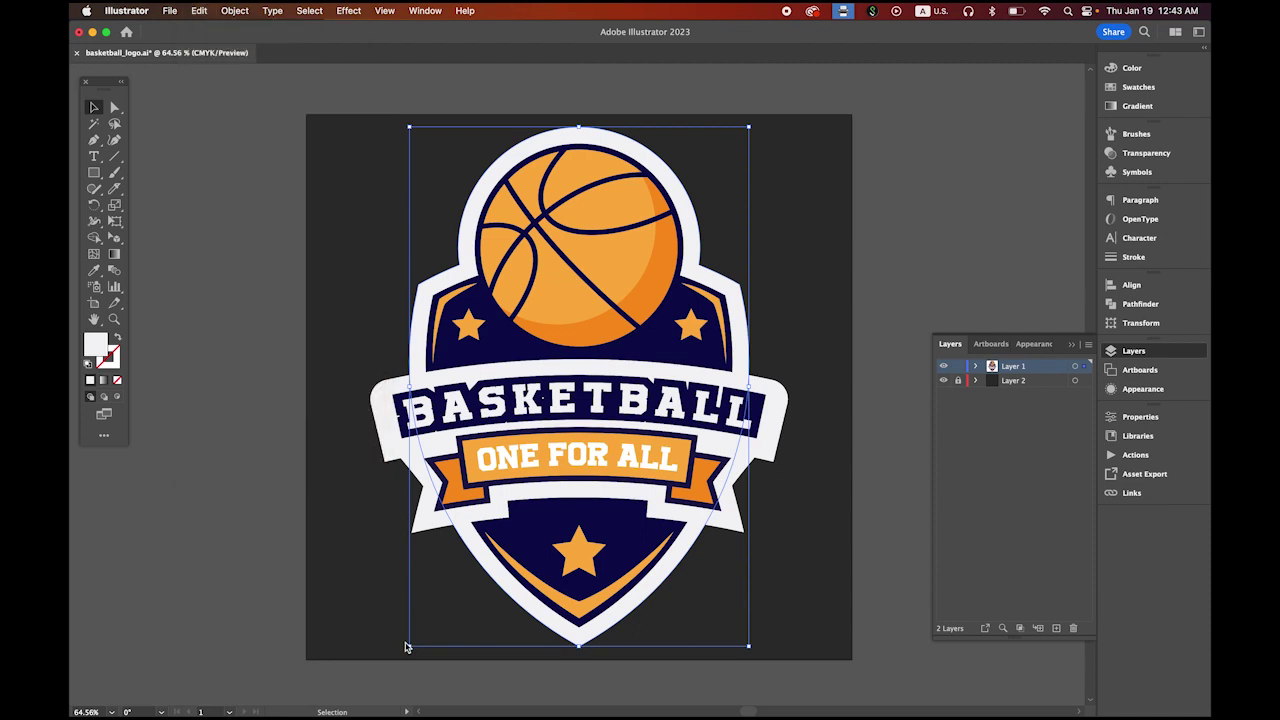
pyautogui.moveTo(425, 700)
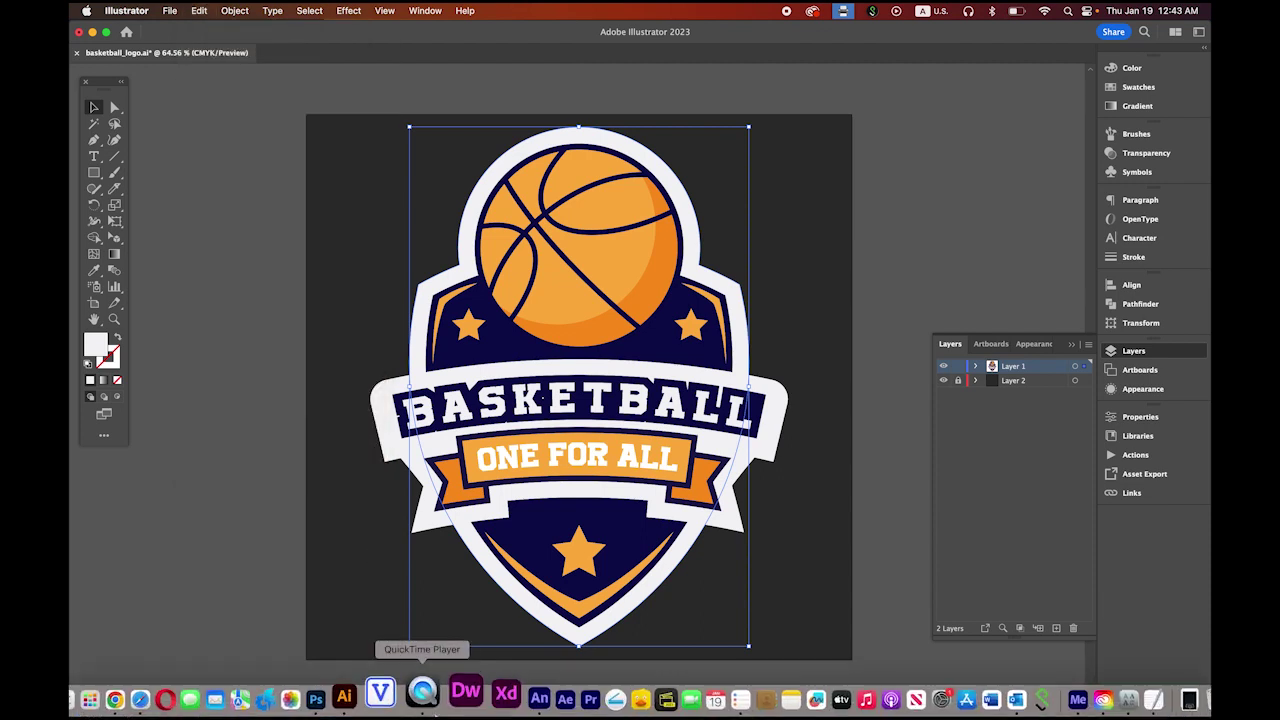
pyautogui.click(502, 690)
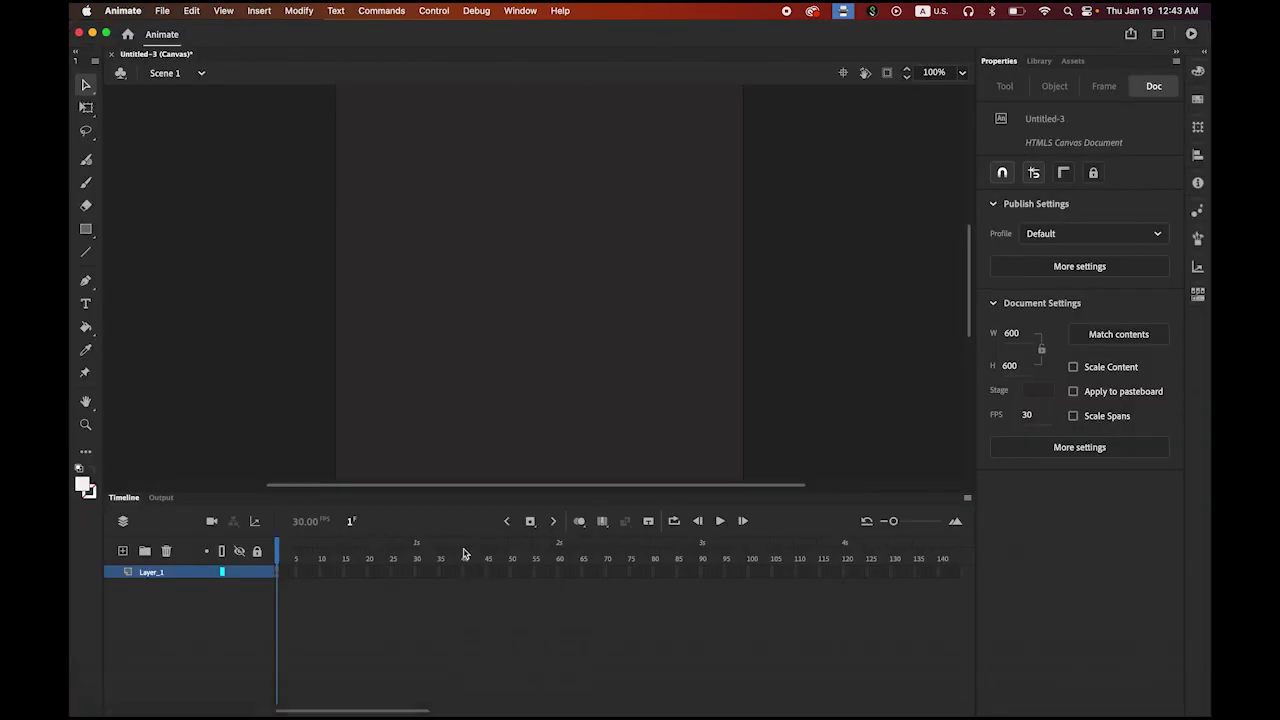
# - Paste the white shield-shaped backing in the center of the stage using the AI file importer preferences
pyautogui.click(192, 11)
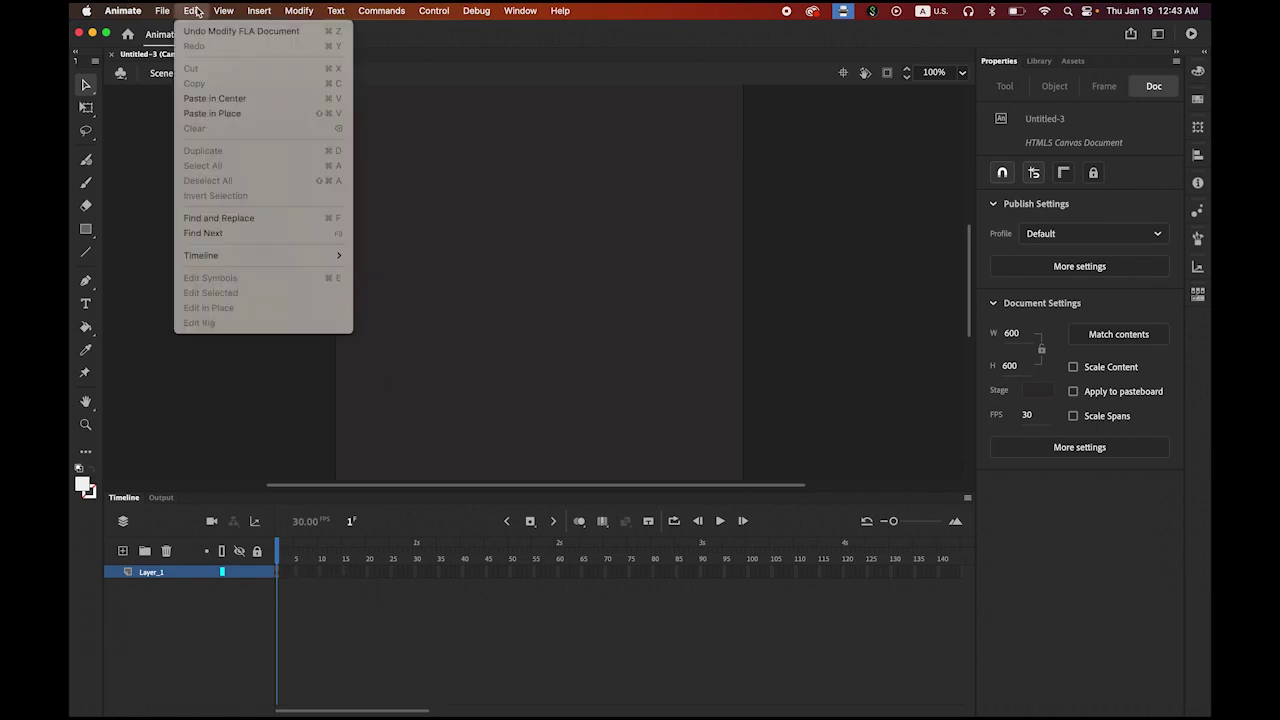
pyautogui.click(226, 98)
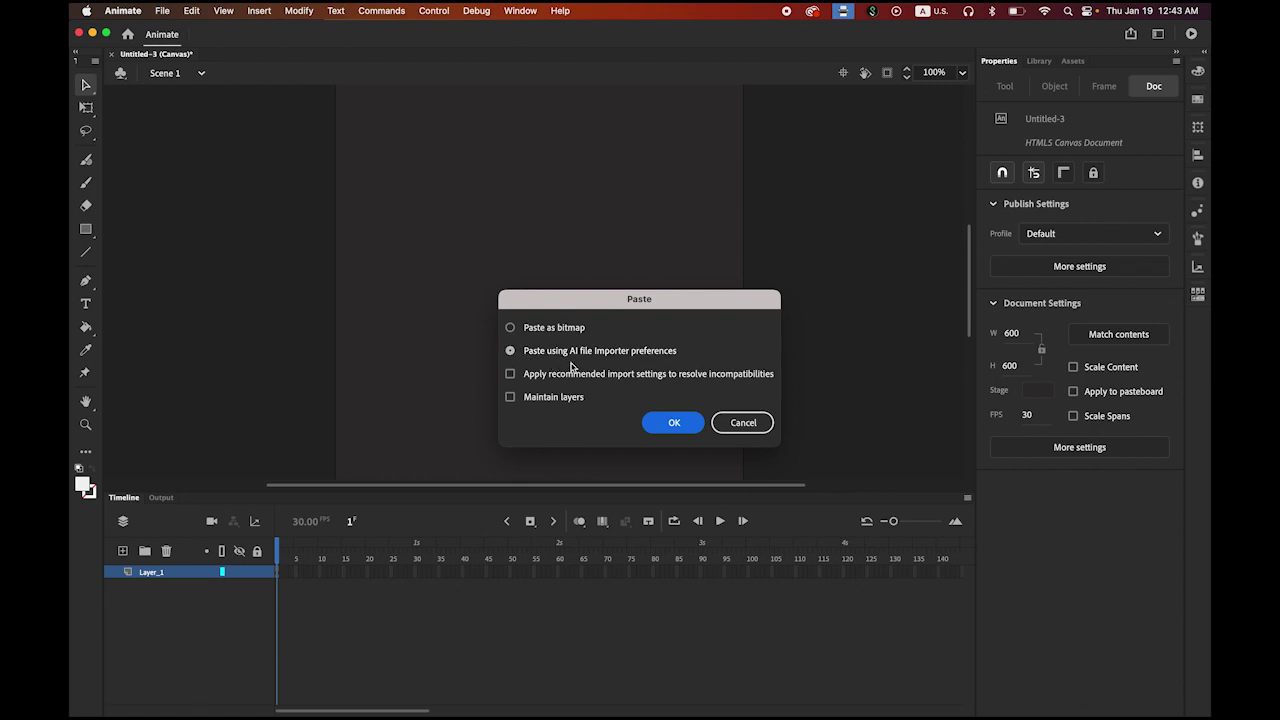
pyautogui.click(689, 428)
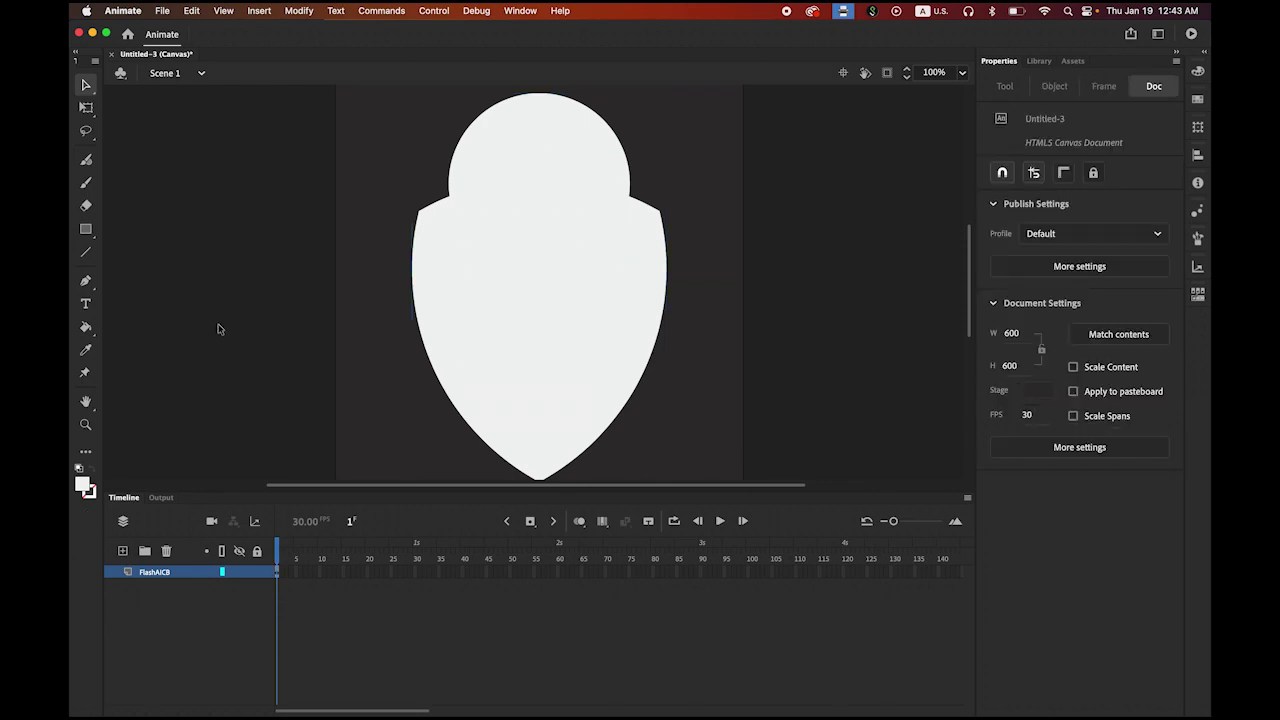
# - Switch to Illustrator, copy the logo's navy inner shield, and return to Animate
pyautogui.moveTo(157, 700)
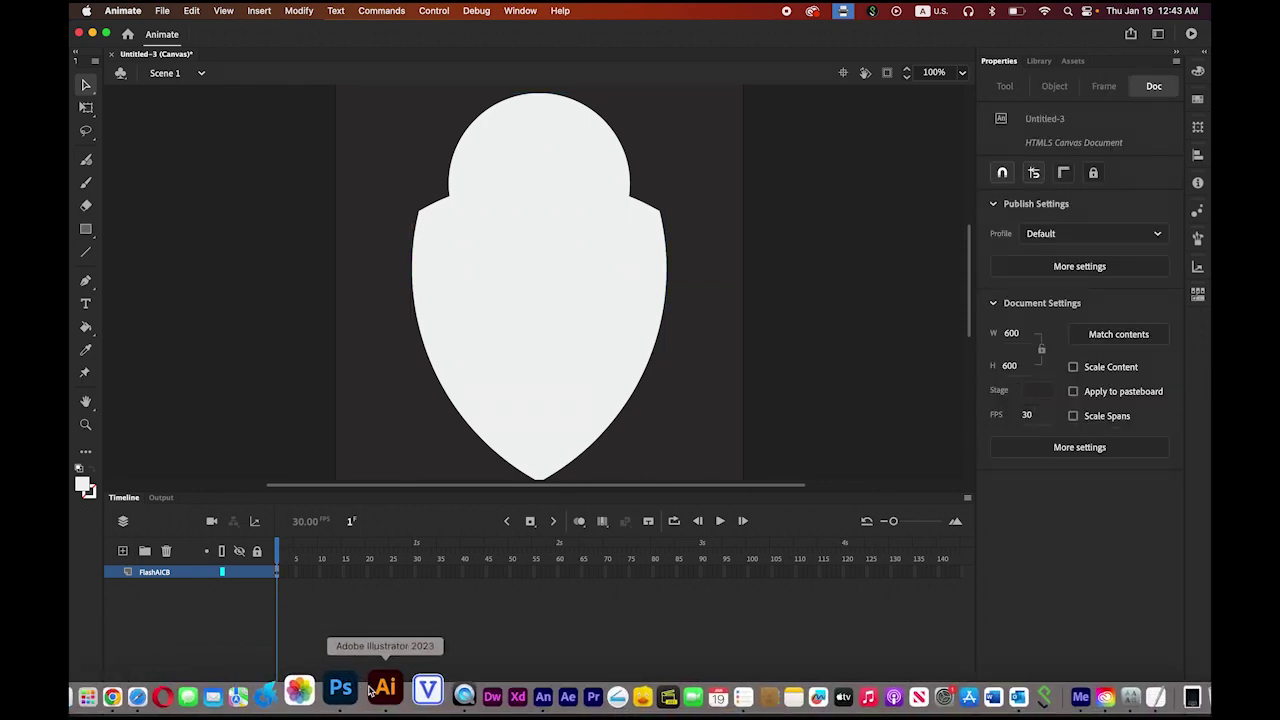
pyautogui.click(418, 697)
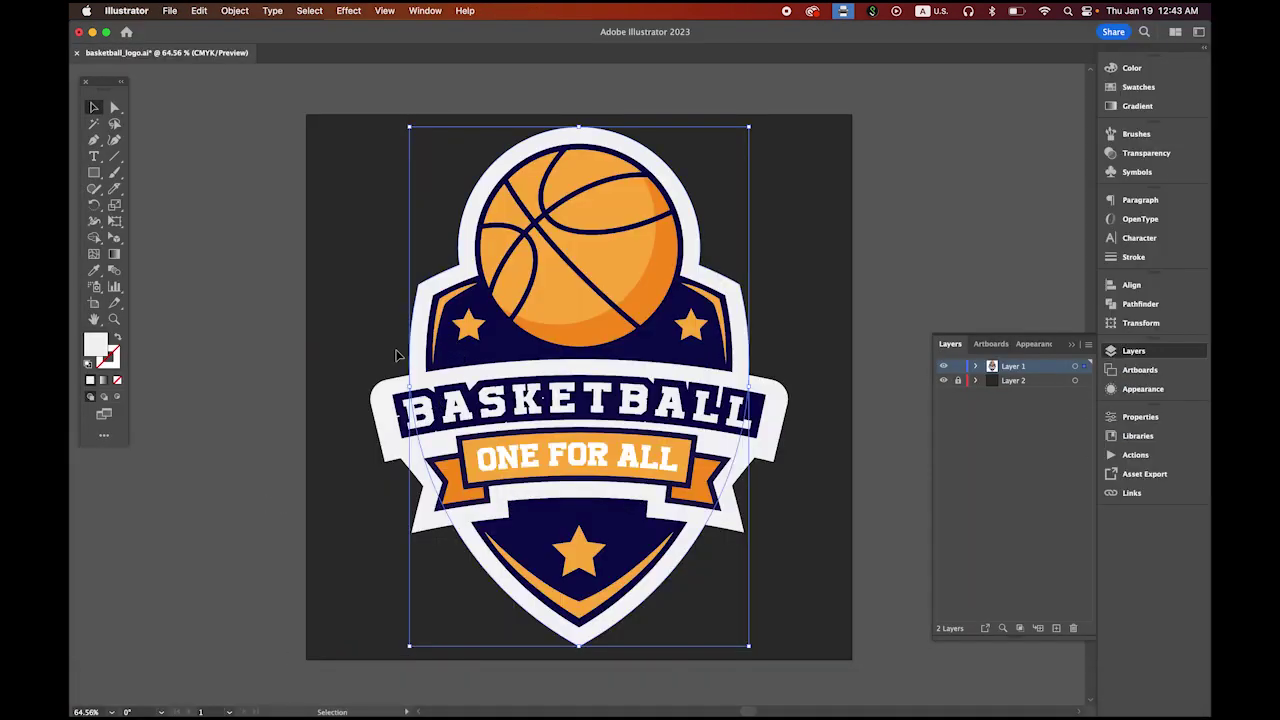
pyautogui.click(497, 342)
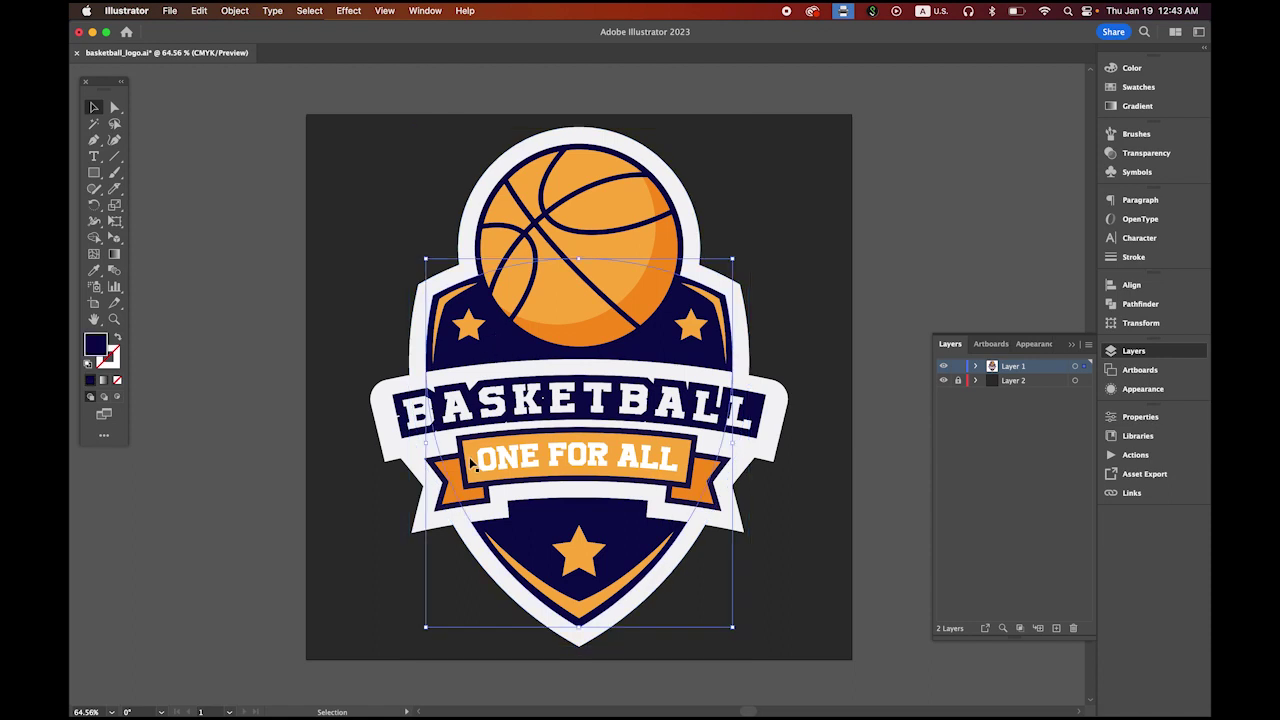
pyautogui.click(199, 10)
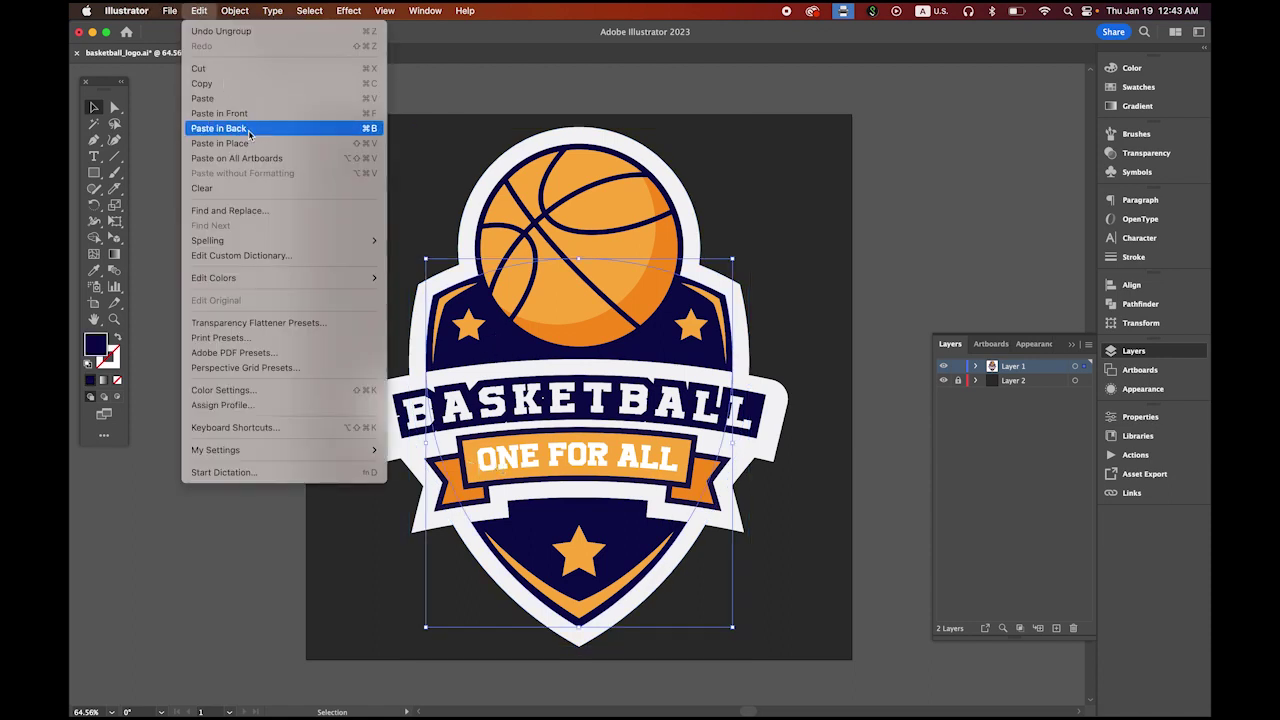
pyautogui.click(215, 86)
pyautogui.moveTo(340, 705)
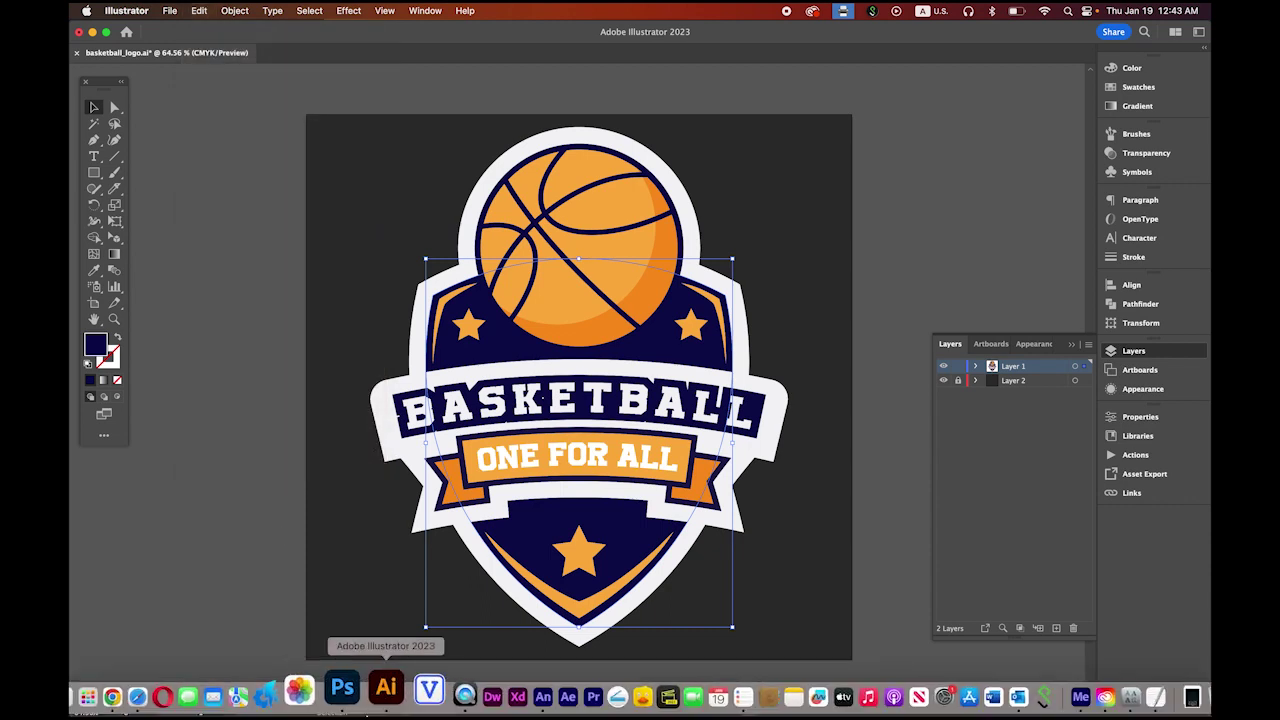
pyautogui.click(510, 708)
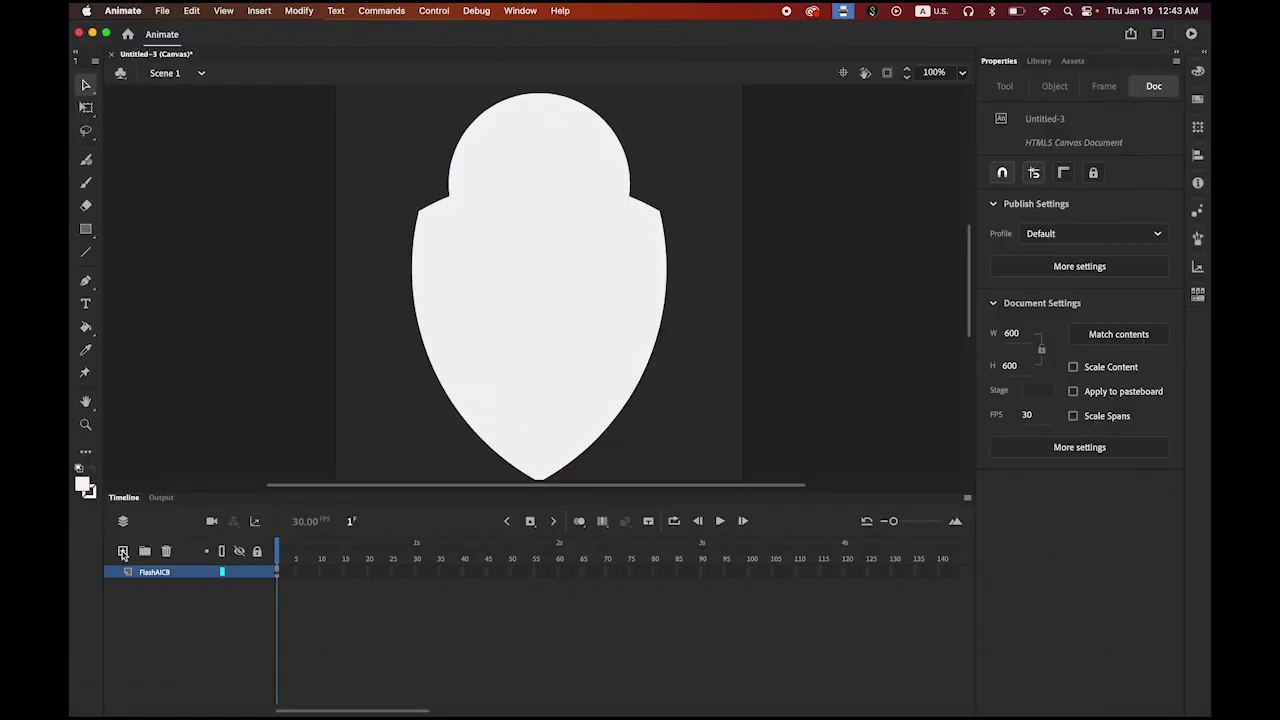
# - Add a new layer and paste the navy shield centered on it using the AI file importer preferences
pyautogui.click(122, 552)
pyautogui.click(190, 10)
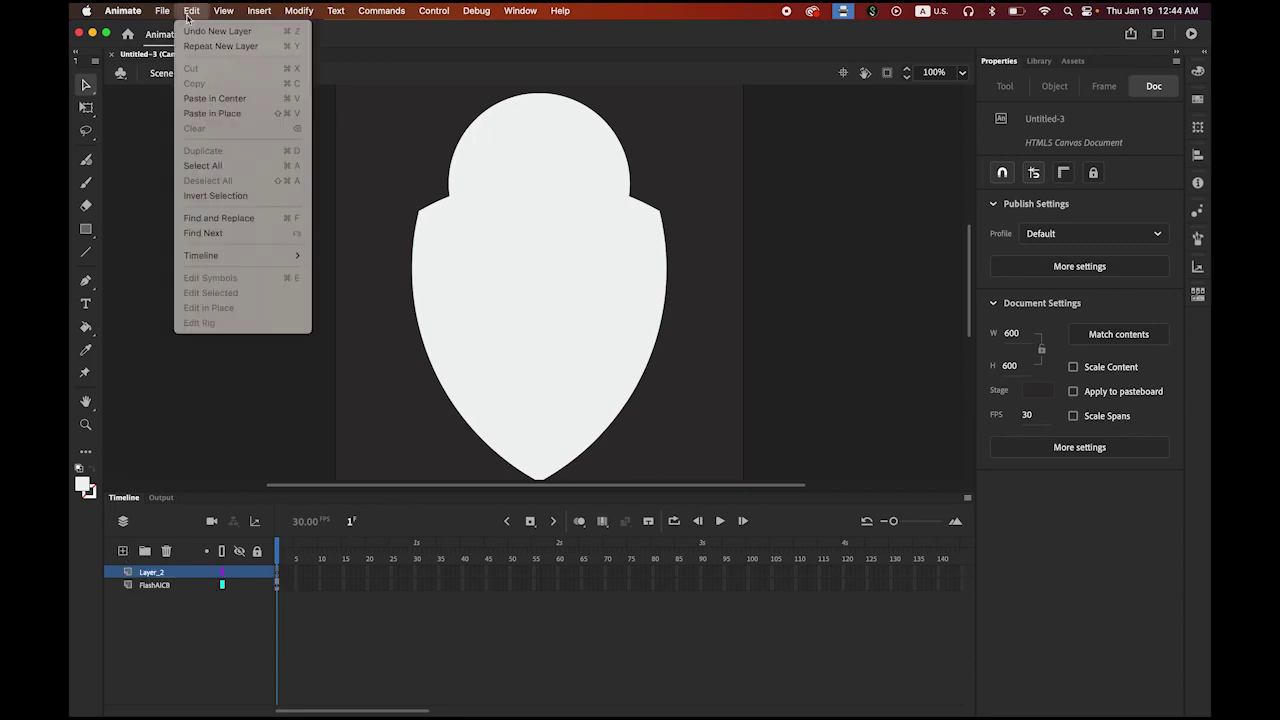
pyautogui.click(214, 98)
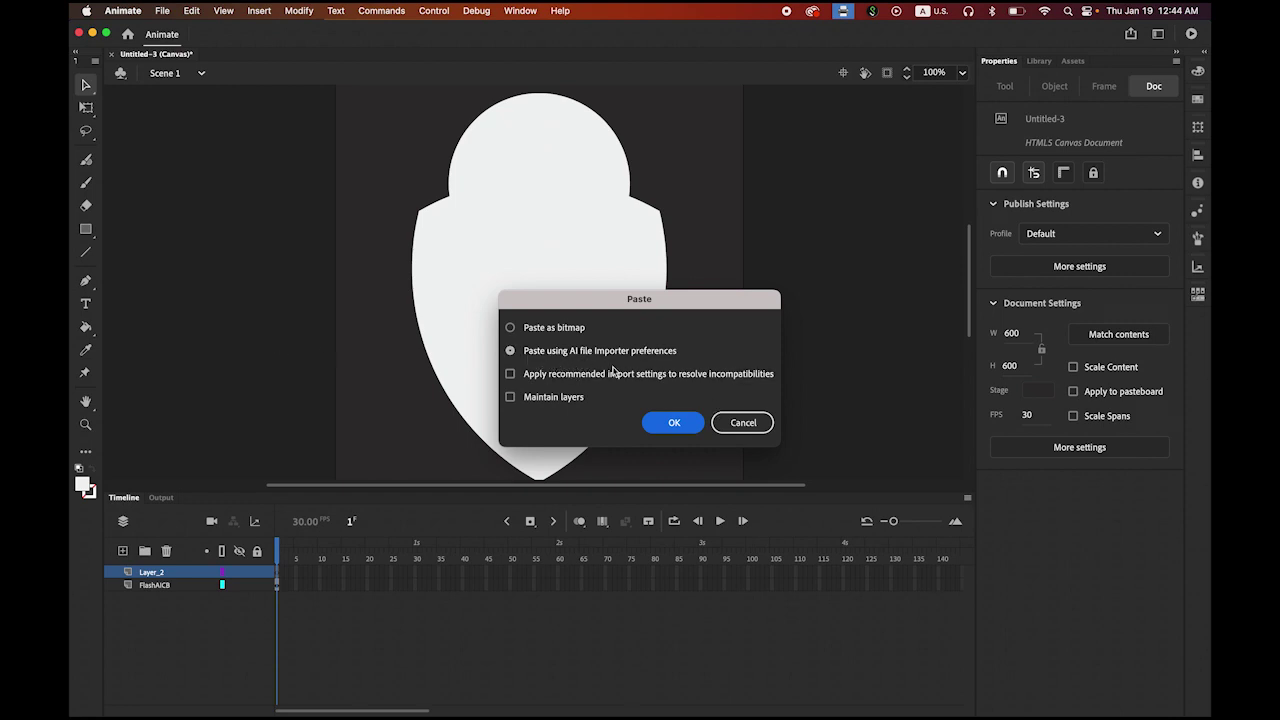
pyautogui.click(685, 423)
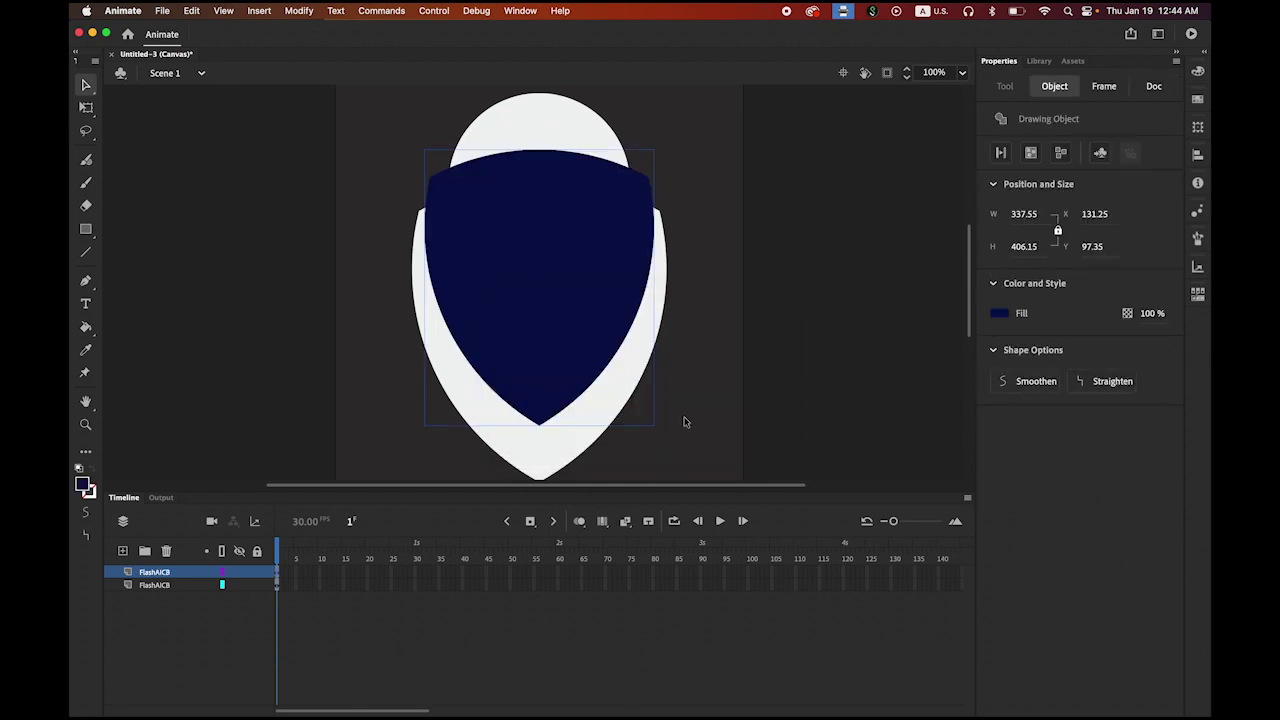
# - Move the navy shield down to about Y 160.6 so it sits evenly inside the white backing, and deselect it
pyautogui.moveTo(542, 252); pyautogui.dragTo(546, 294)
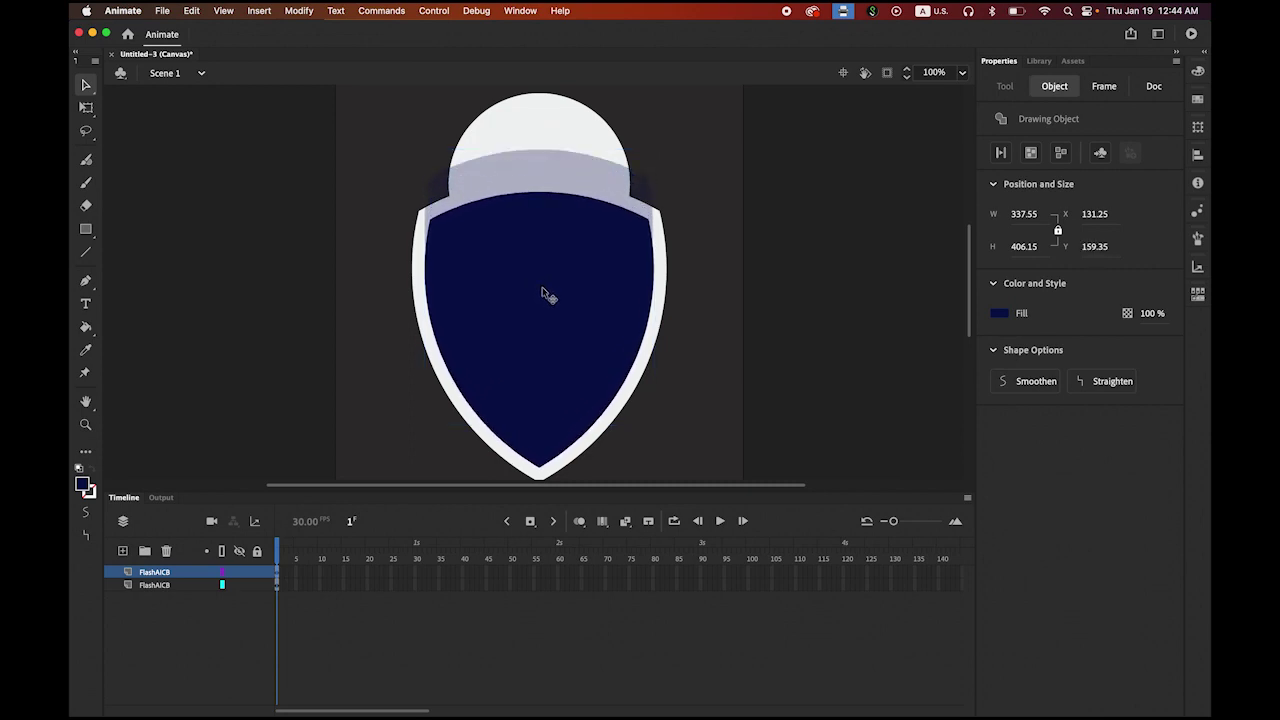
pyautogui.press('Down')
pyautogui.press('Up')
pyautogui.click(830, 251)
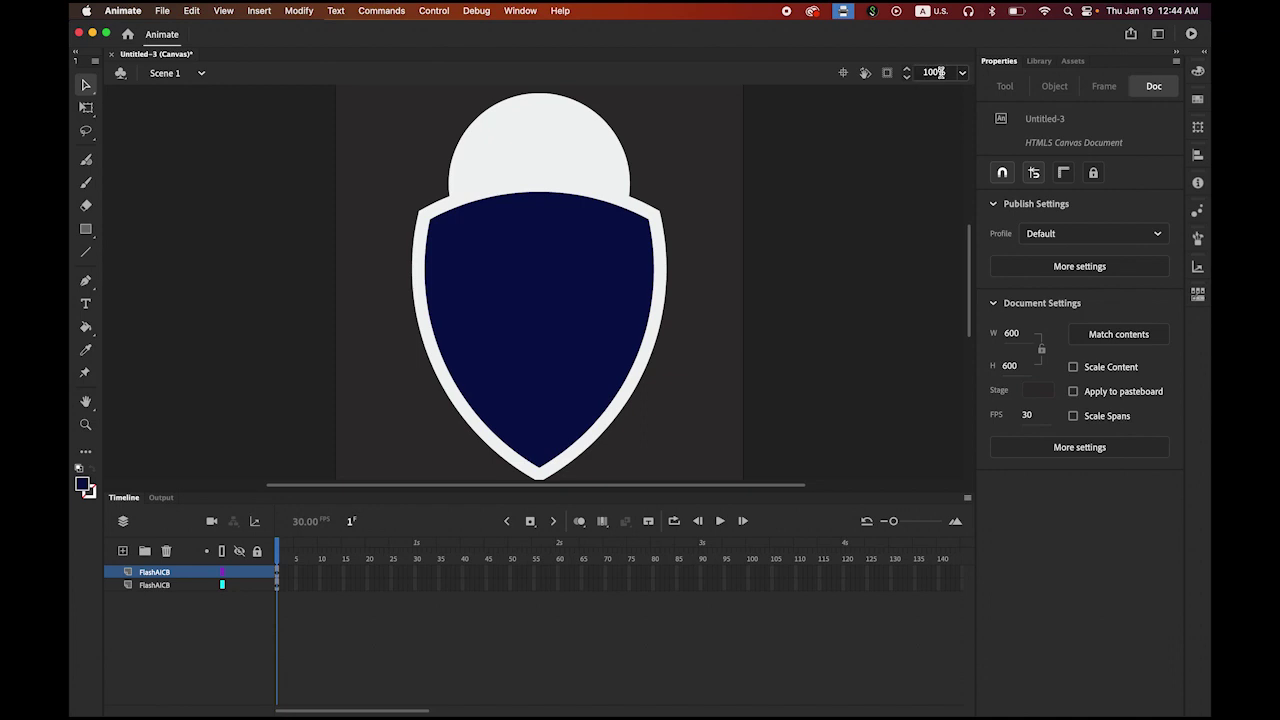
# - Set the stage zoom to 80% and check which shape each layer holds by selecting the layers and toggling their visibility
pyautogui.click(938, 72)
pyautogui.write('80')
pyautogui.press('Return')
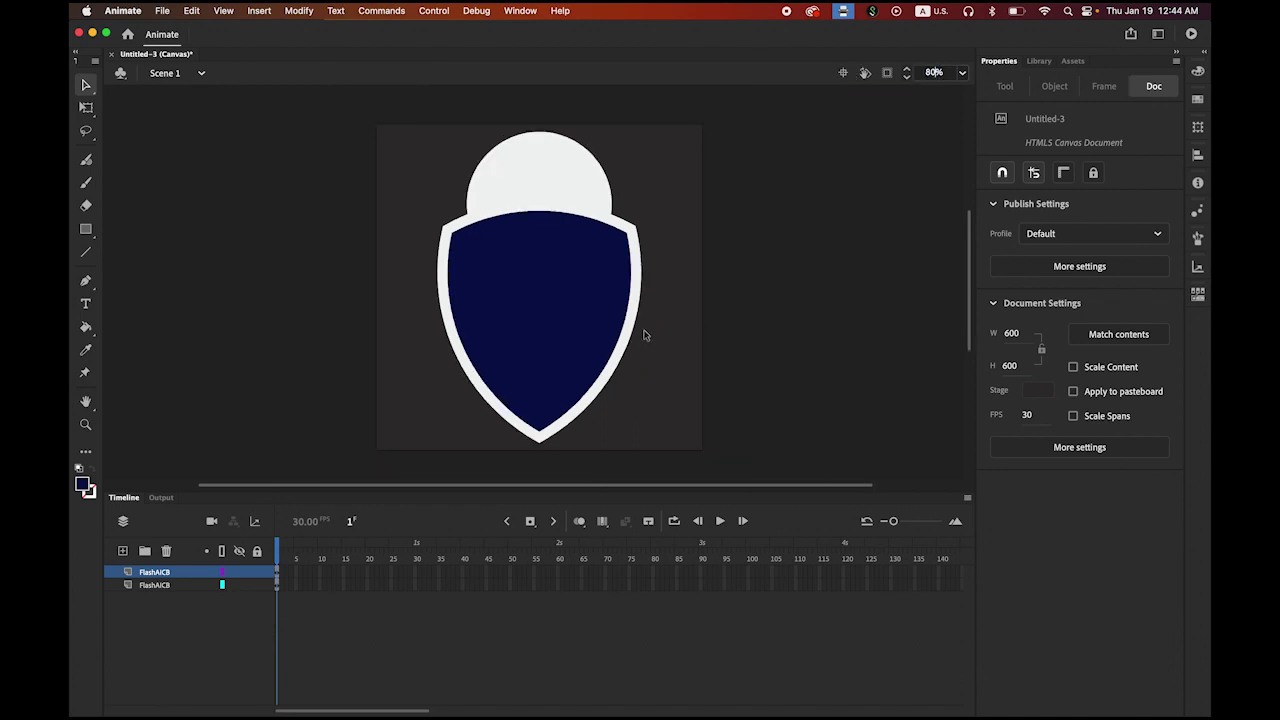
pyautogui.click(608, 315)
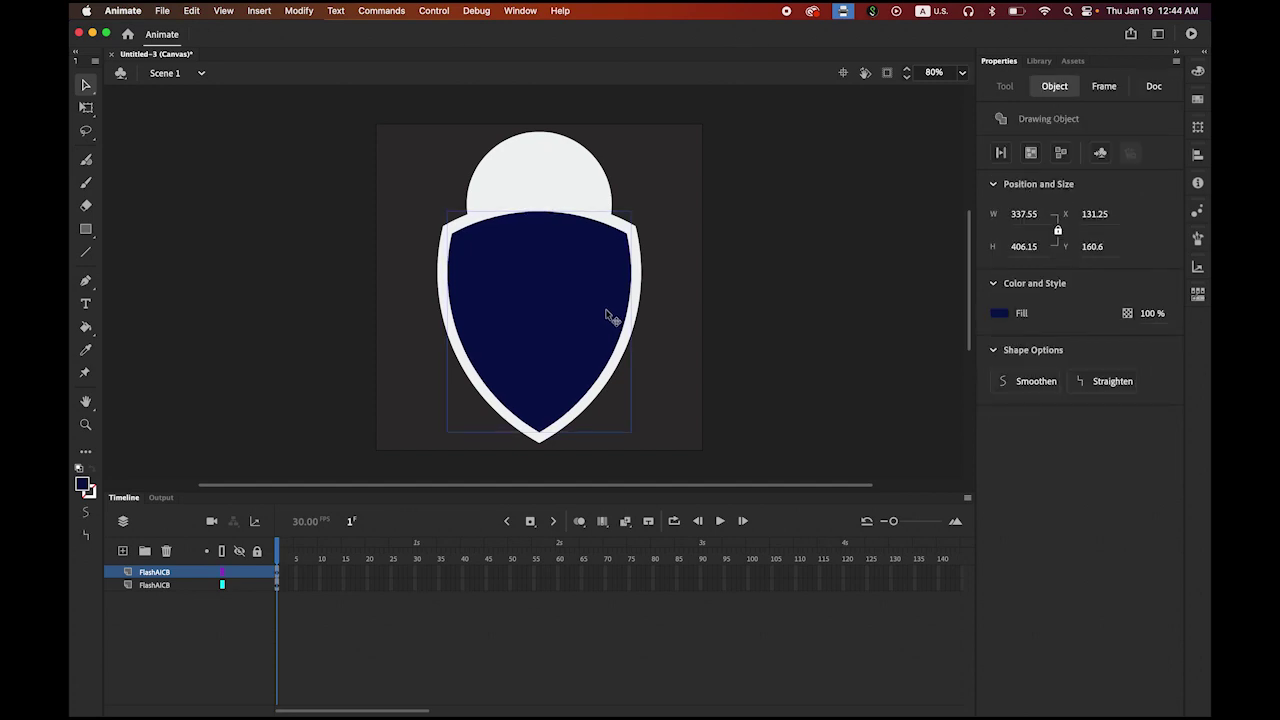
pyautogui.click(167, 303)
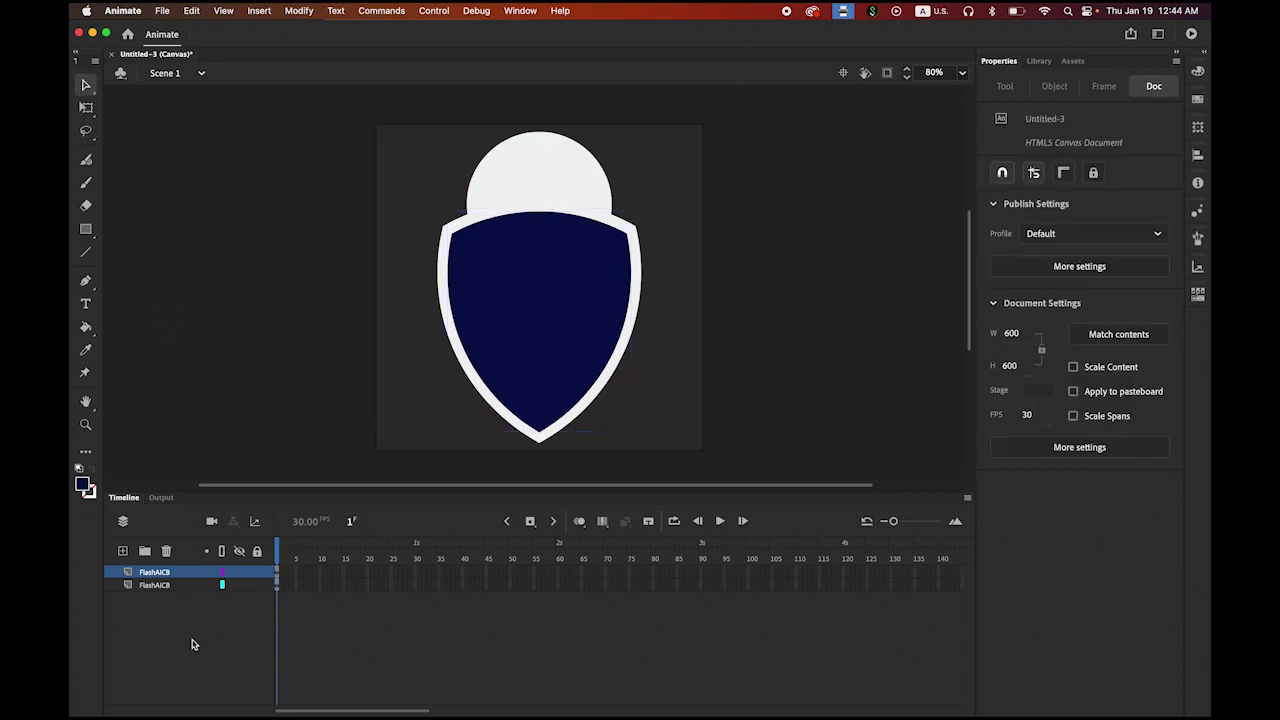
pyautogui.click(156, 586)
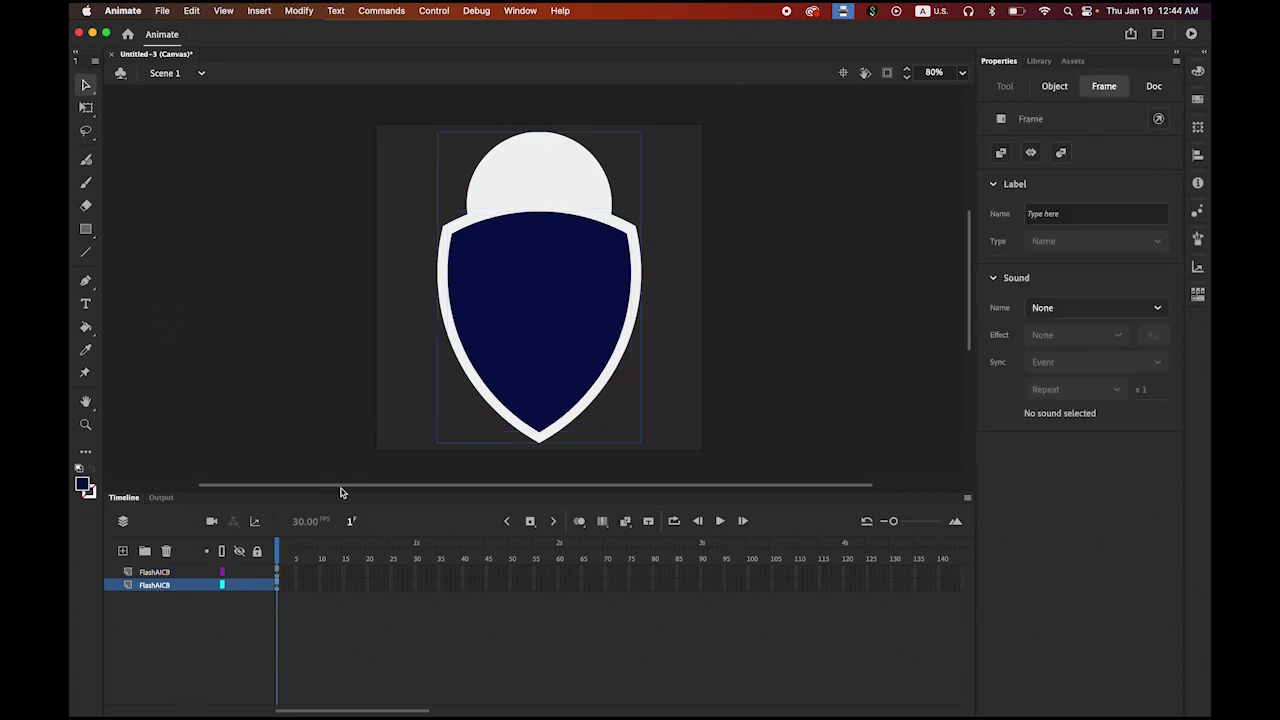
pyautogui.click(238, 585)
pyautogui.click(238, 585)
pyautogui.click(168, 573)
pyautogui.click(238, 572)
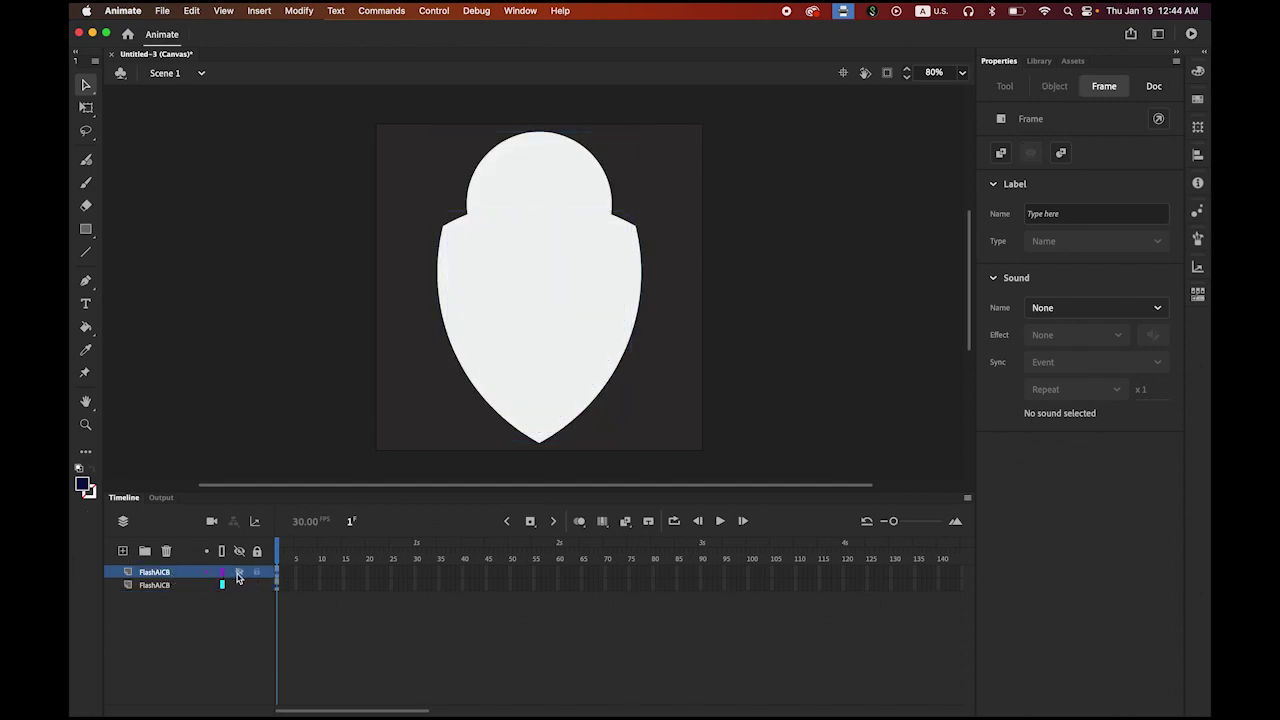
pyautogui.click(238, 572)
# - Switch to Illustrator, copy the white ribbon-shaped backing behind the lettering, and return to Animate
pyautogui.moveTo(250, 712)
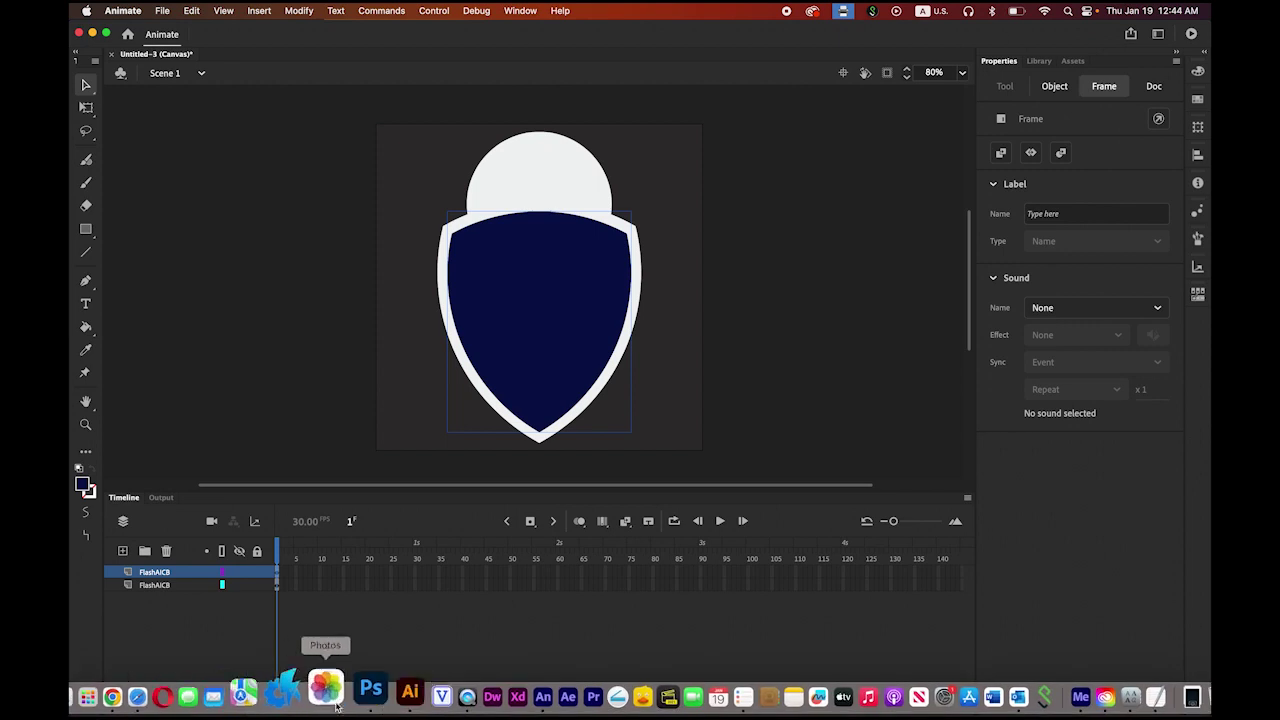
pyautogui.click(377, 690)
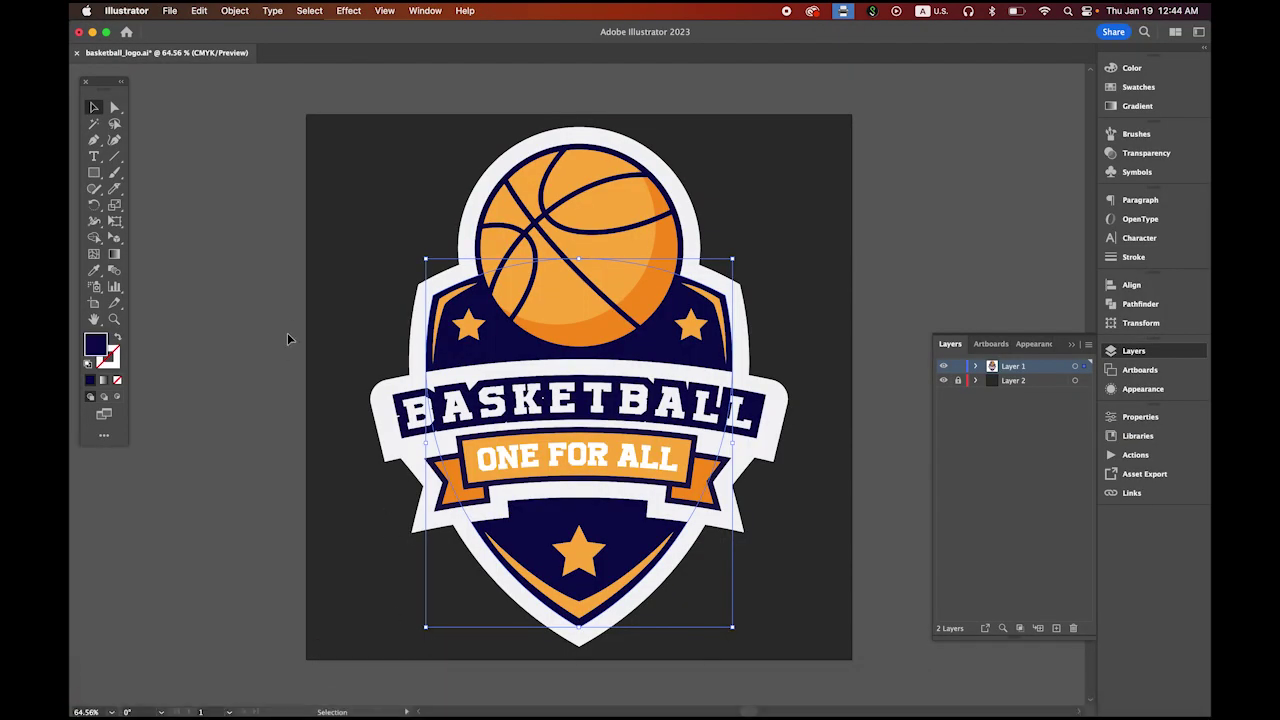
pyautogui.click(276, 288)
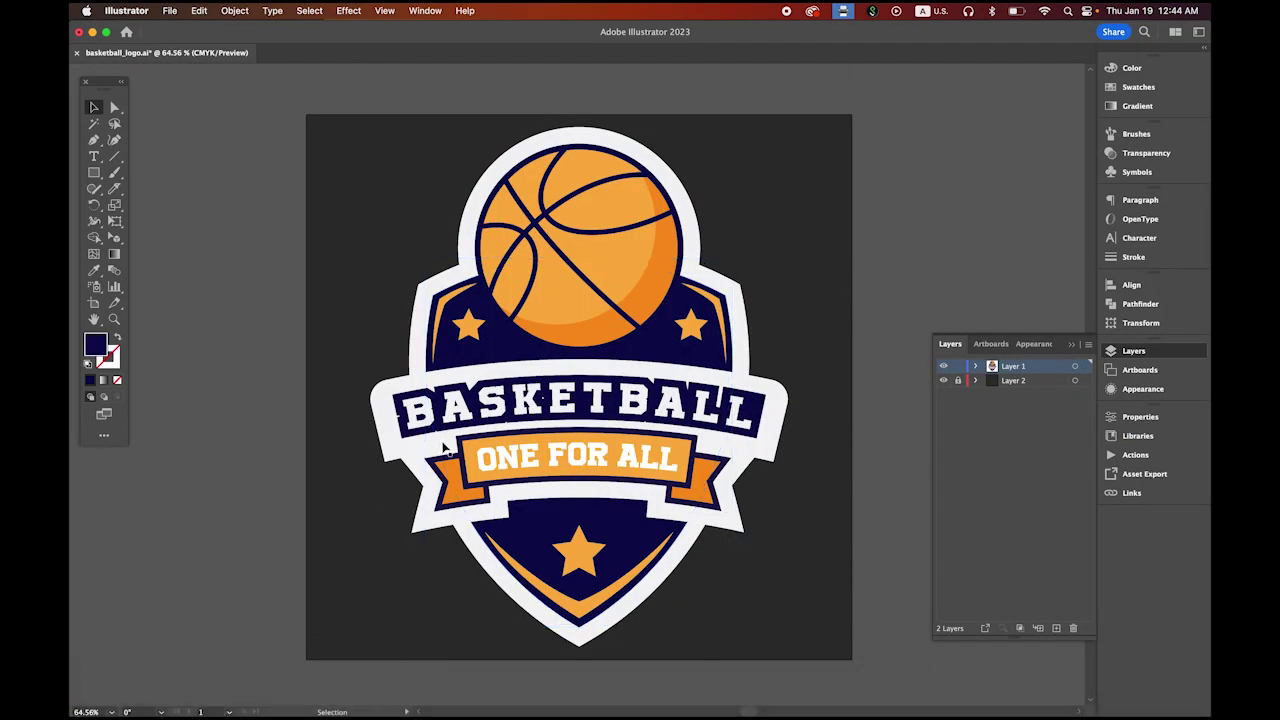
pyautogui.click(381, 398)
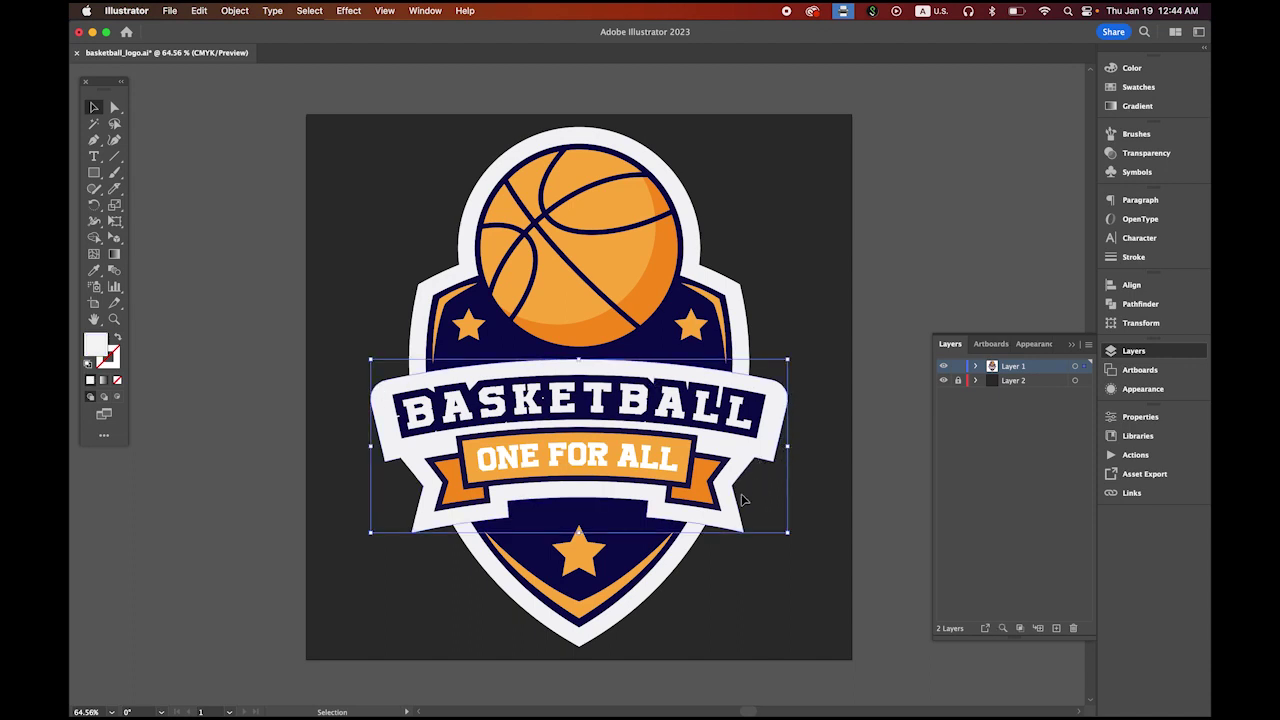
pyautogui.click(202, 10)
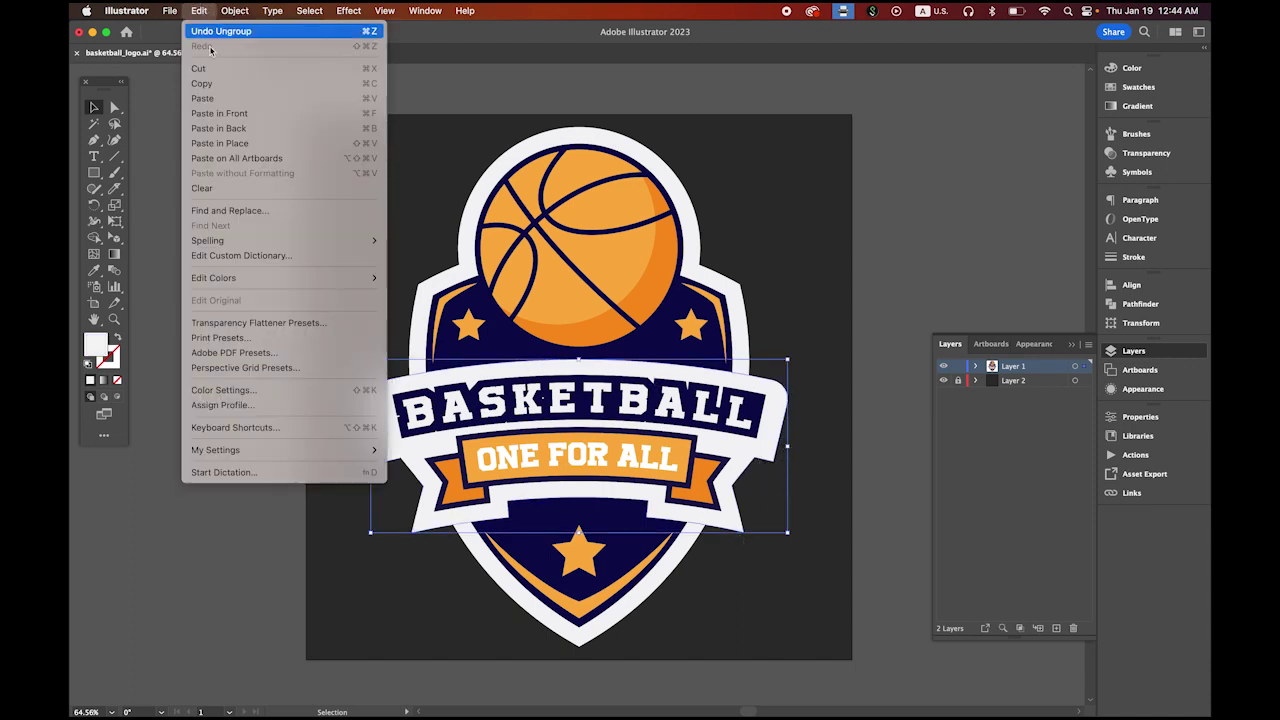
pyautogui.click(215, 82)
pyautogui.moveTo(307, 690)
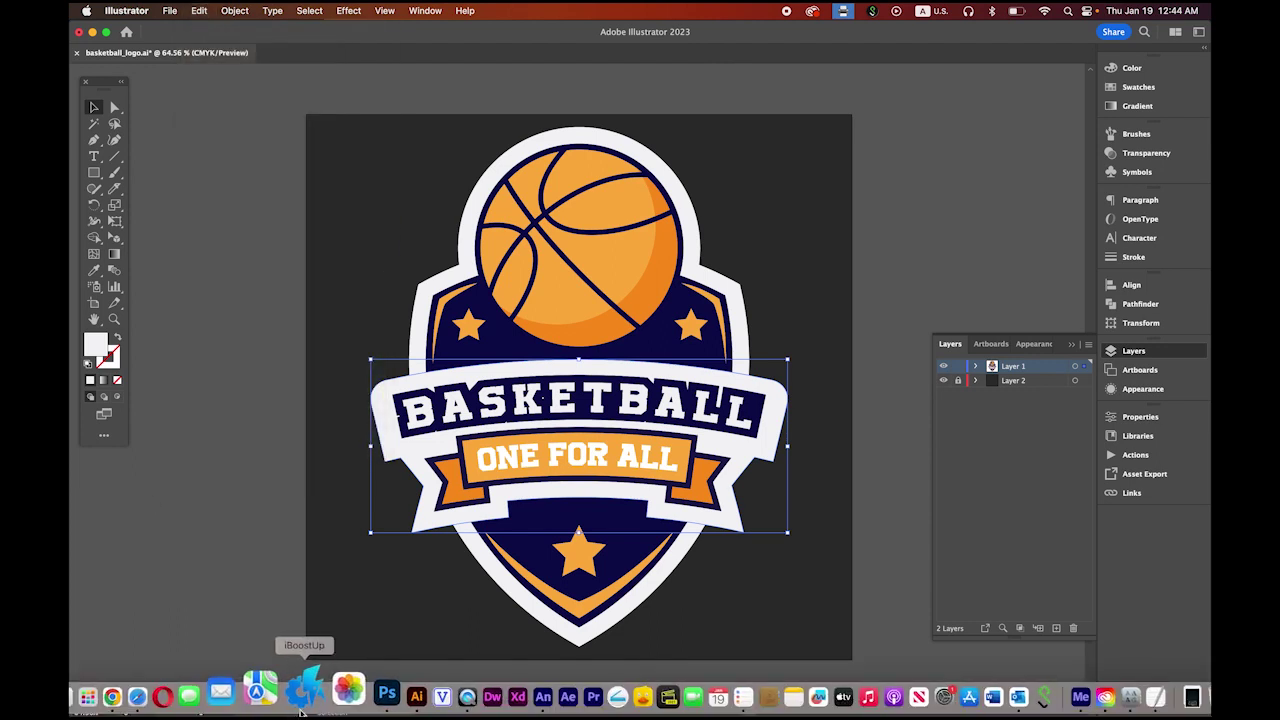
pyautogui.click(495, 704)
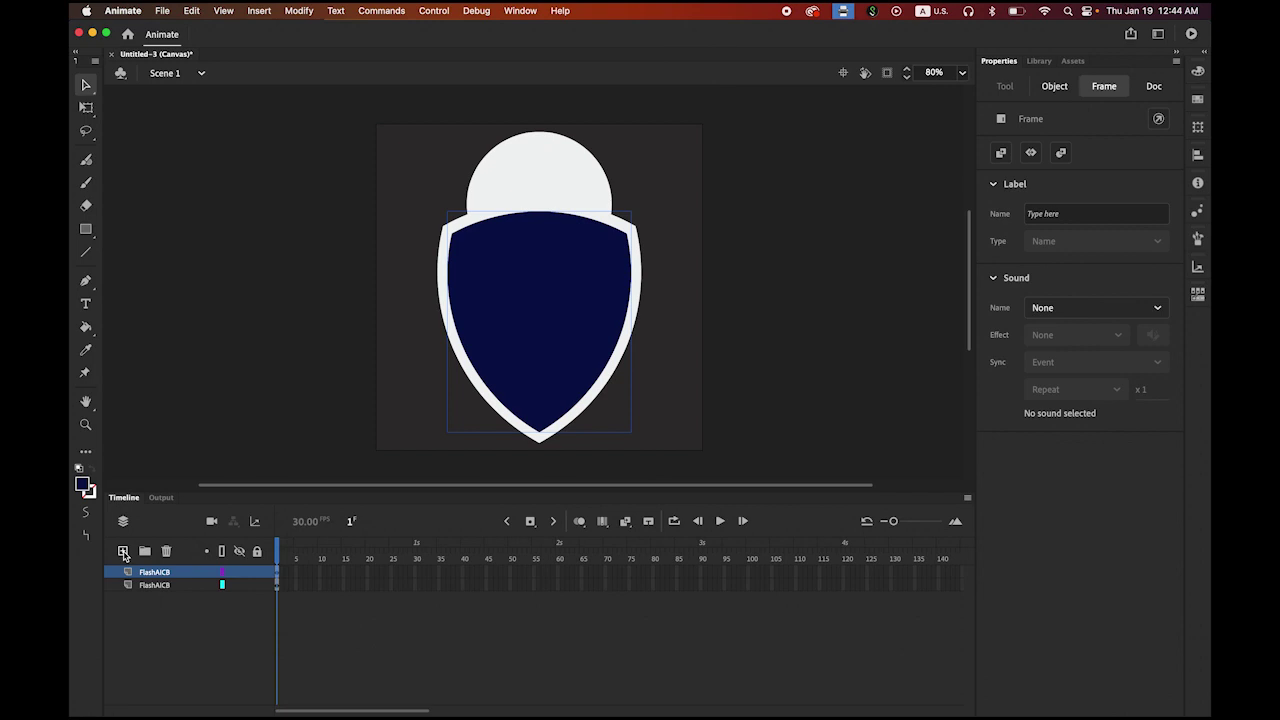
# - Paste the white ribbon backing on a new layer using the AI file importer preferences and move it down to about Y 271.3
pyautogui.click(123, 551)
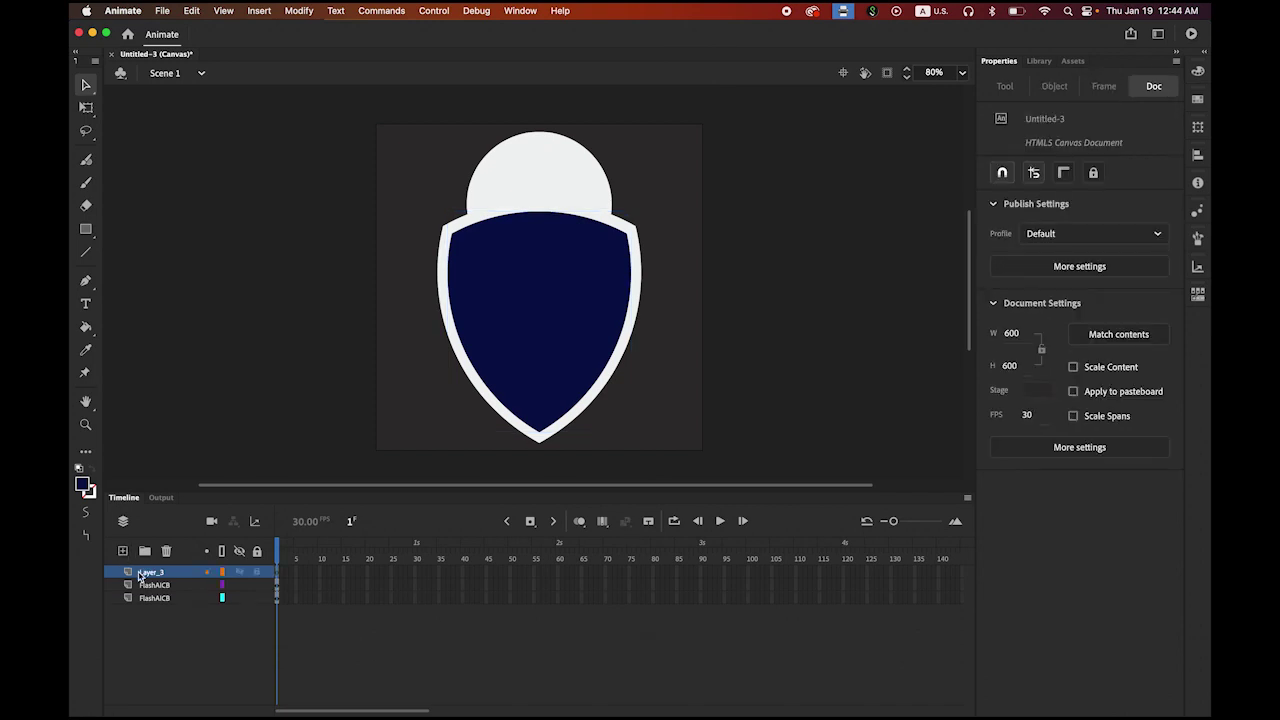
pyautogui.click(180, 10)
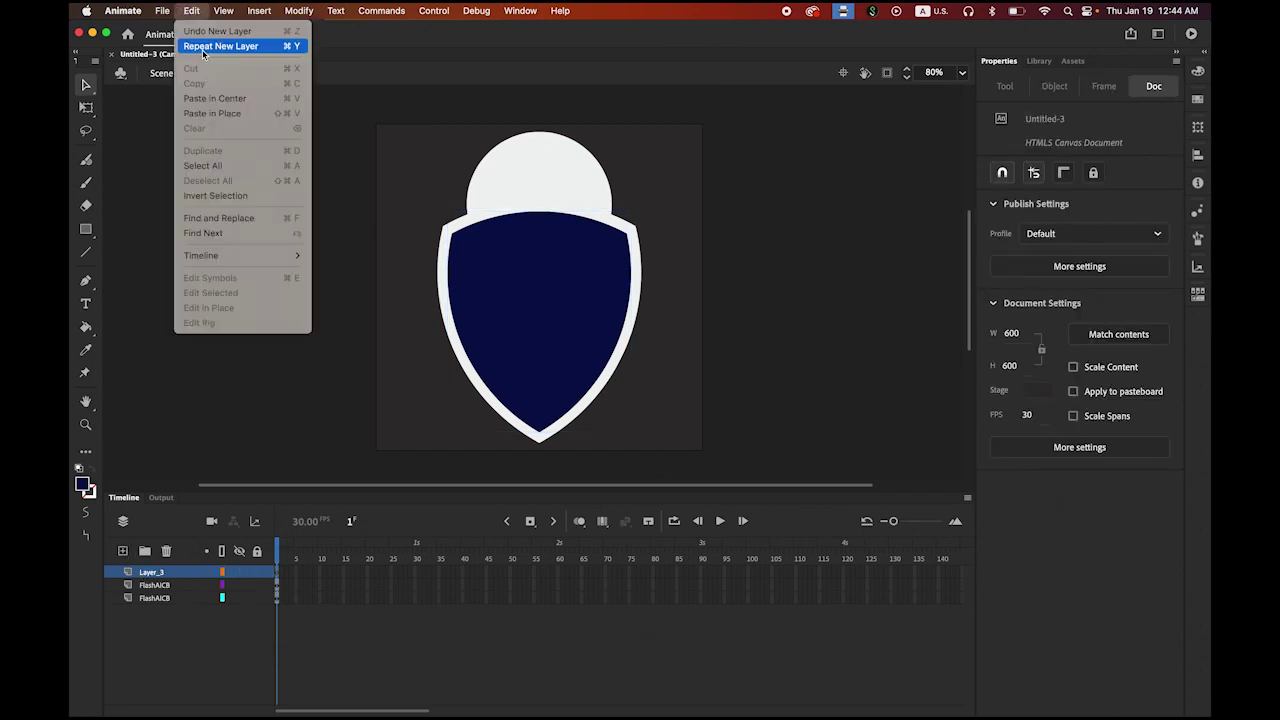
pyautogui.click(232, 94)
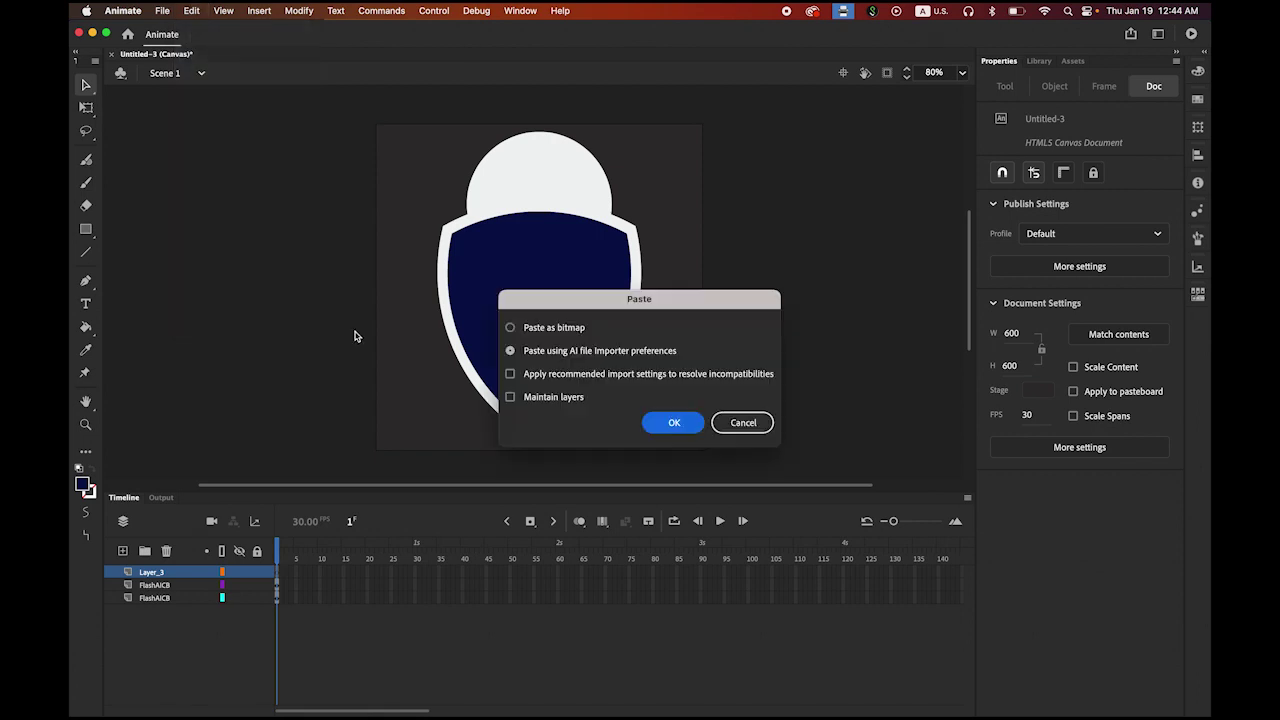
pyautogui.click(670, 422)
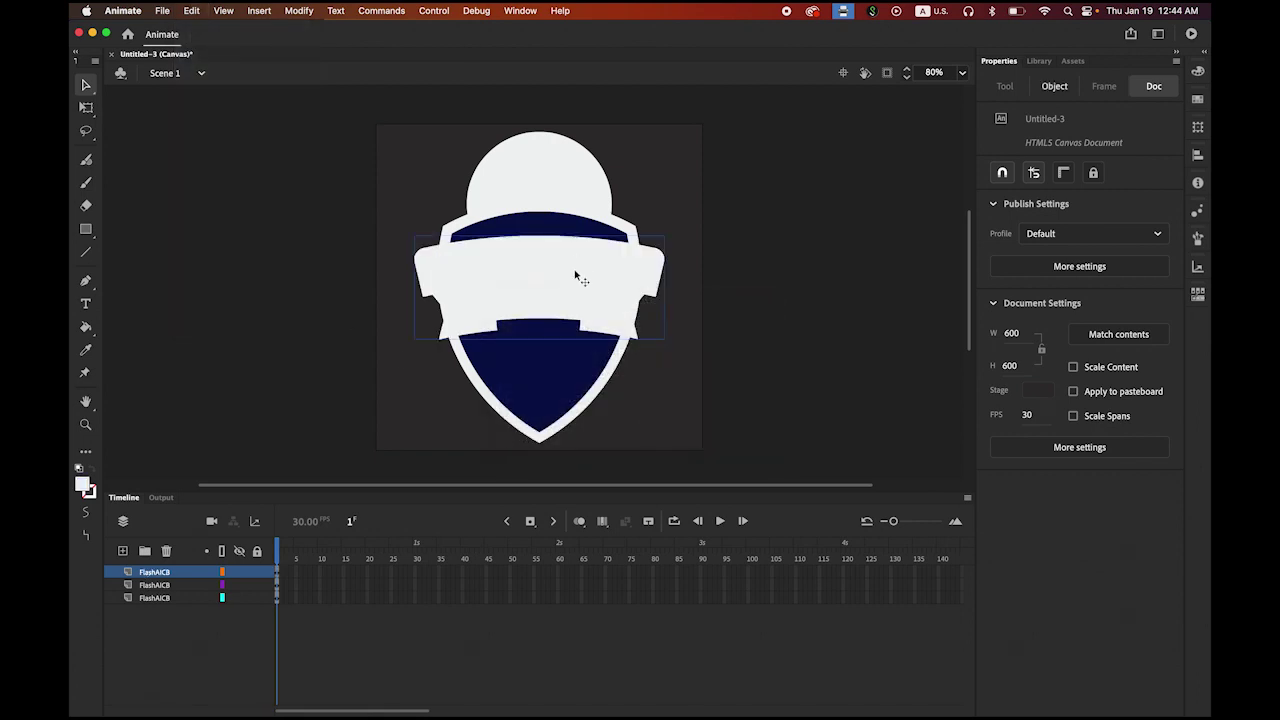
pyautogui.moveTo(577, 274); pyautogui.dragTo(580, 312)
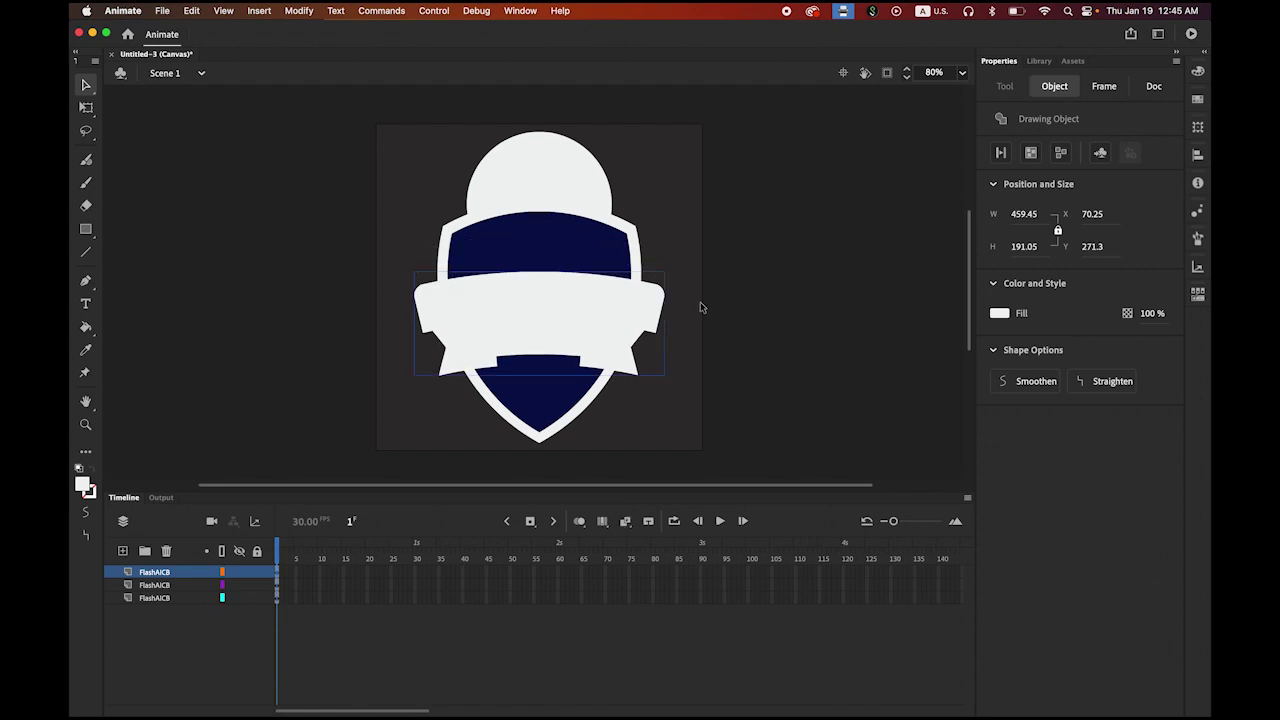
pyautogui.press('Escape')
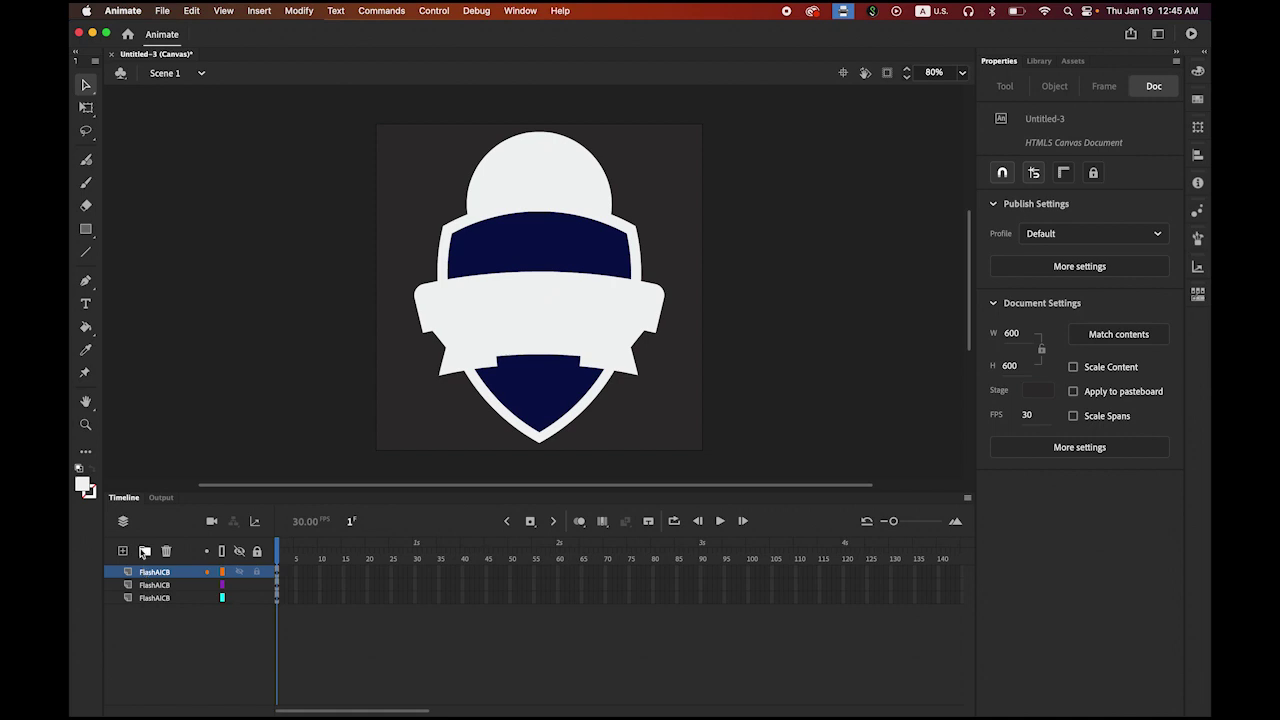
# - Switch to Illustrator, copy the BASKETBALL and ONE FOR ALL lettering group with its orange ribbon, and return to Animate
pyautogui.moveTo(221, 712)
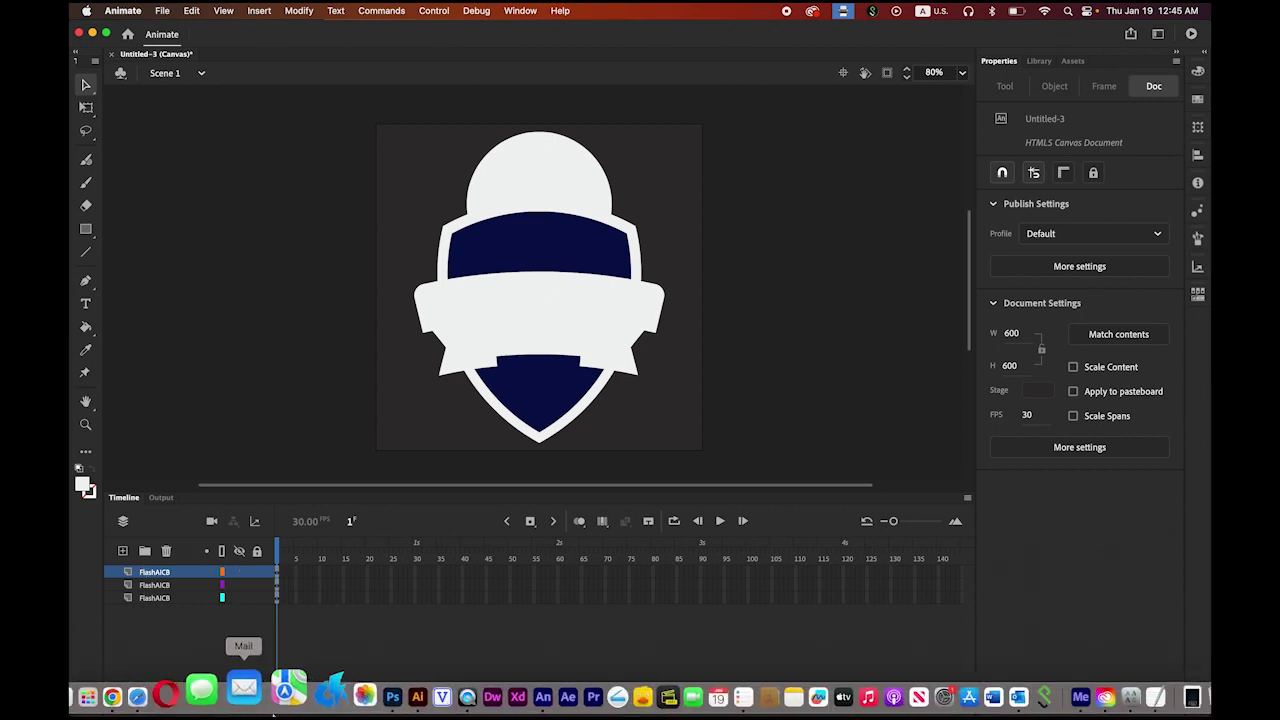
pyautogui.click(377, 704)
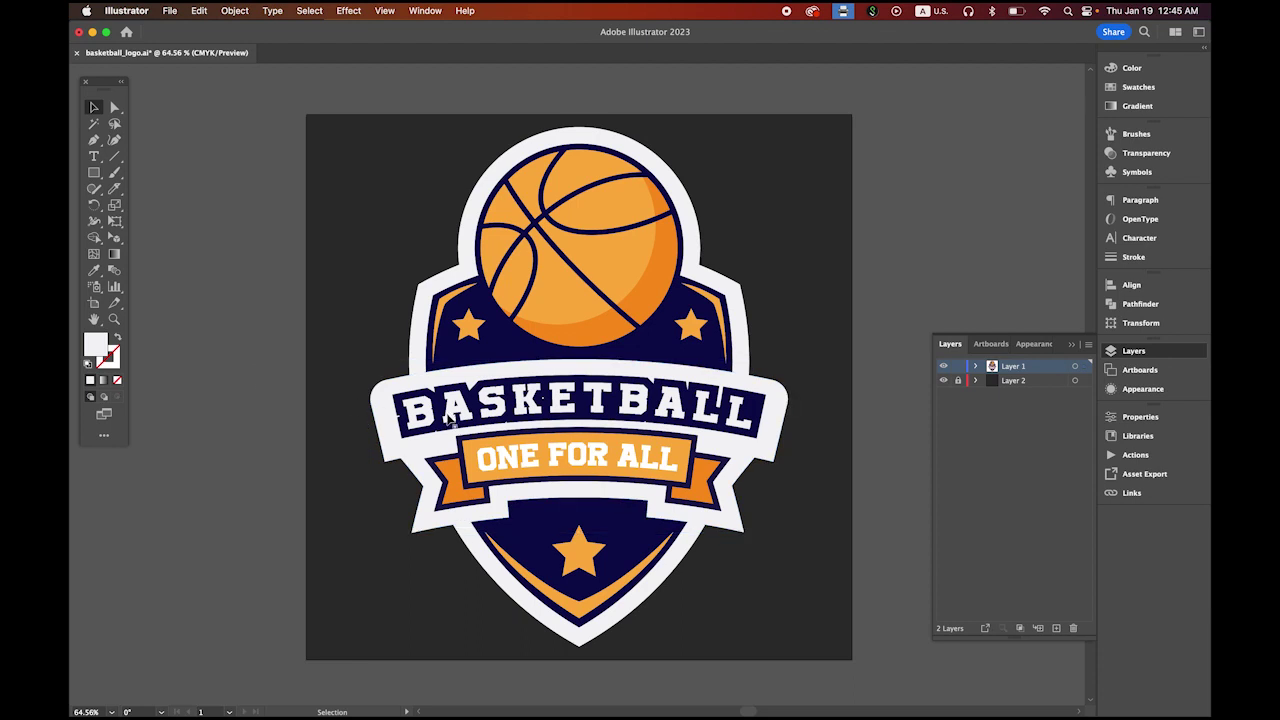
pyautogui.click(449, 418)
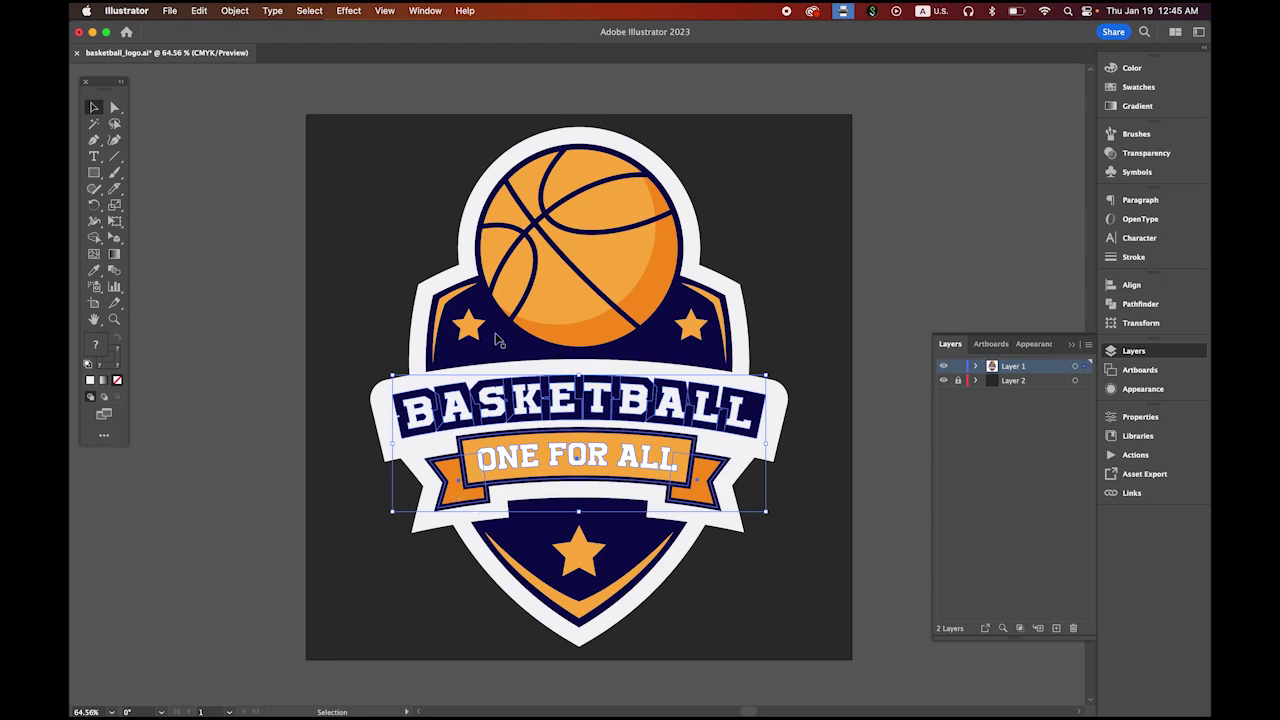
pyautogui.click(234, 11)
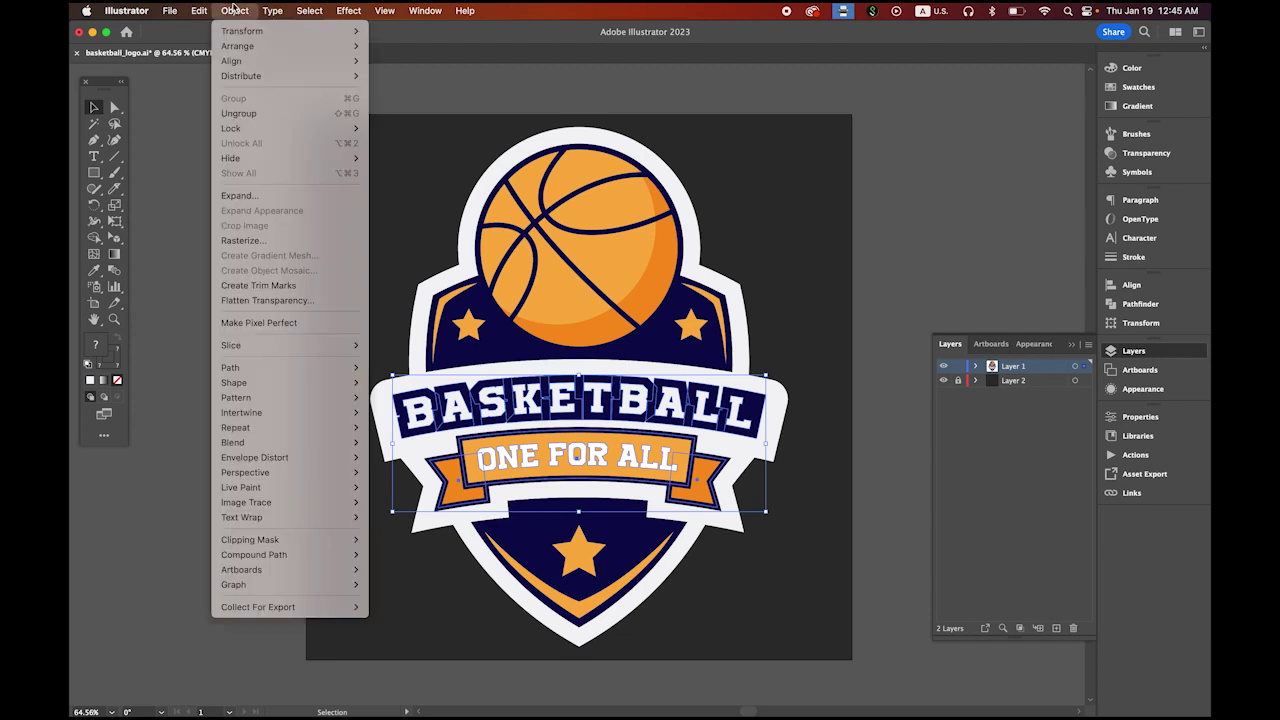
pyautogui.moveTo(263, 126)
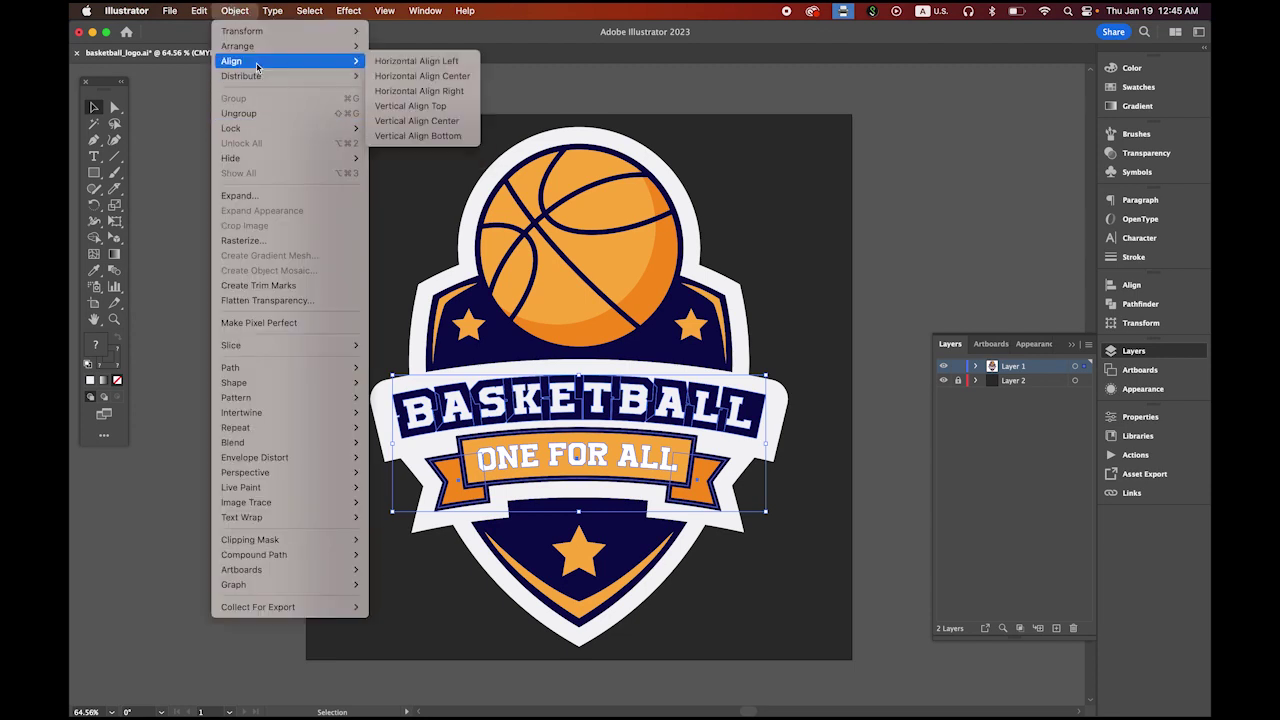
pyautogui.moveTo(199, 11)
pyautogui.click(210, 83)
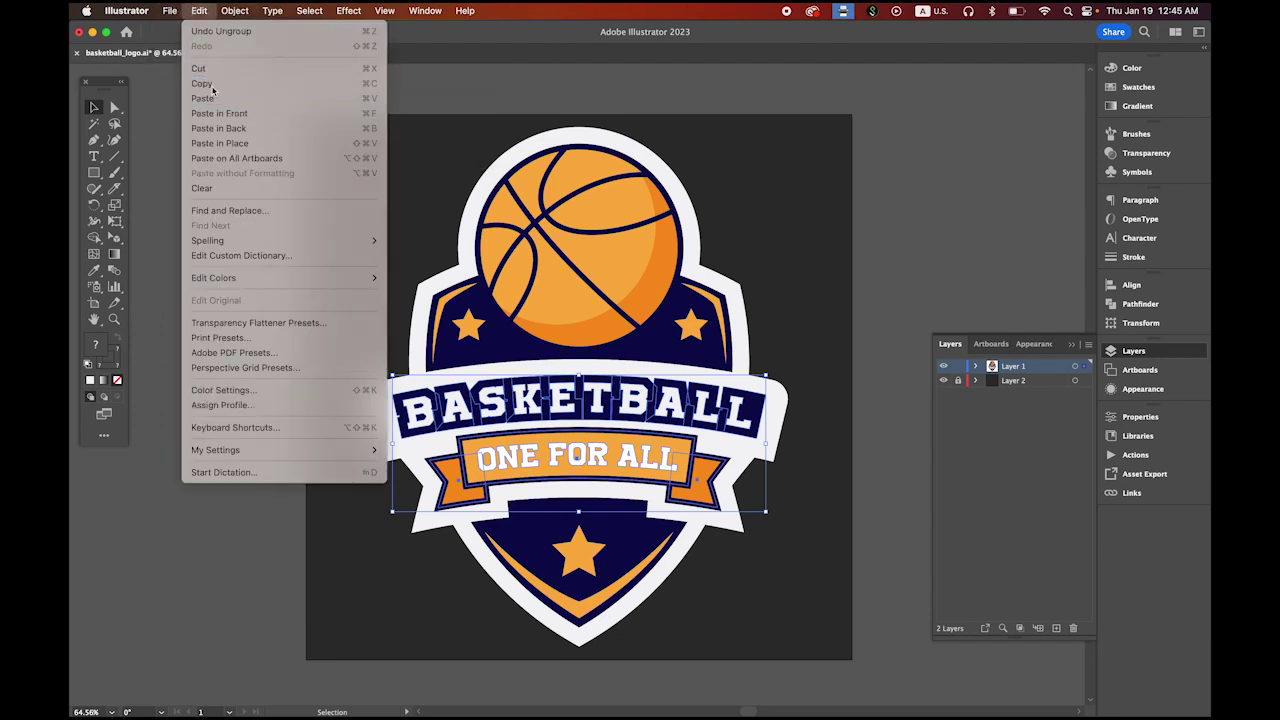
pyautogui.moveTo(325, 690)
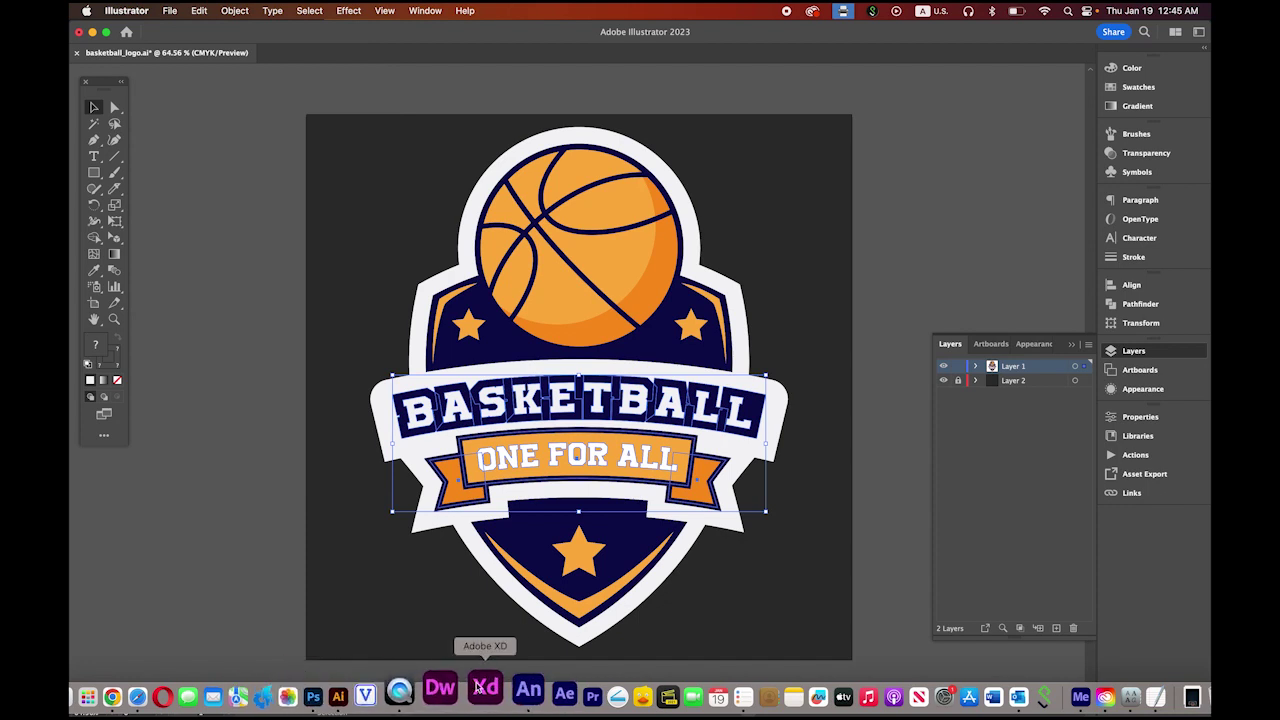
pyautogui.click(528, 688)
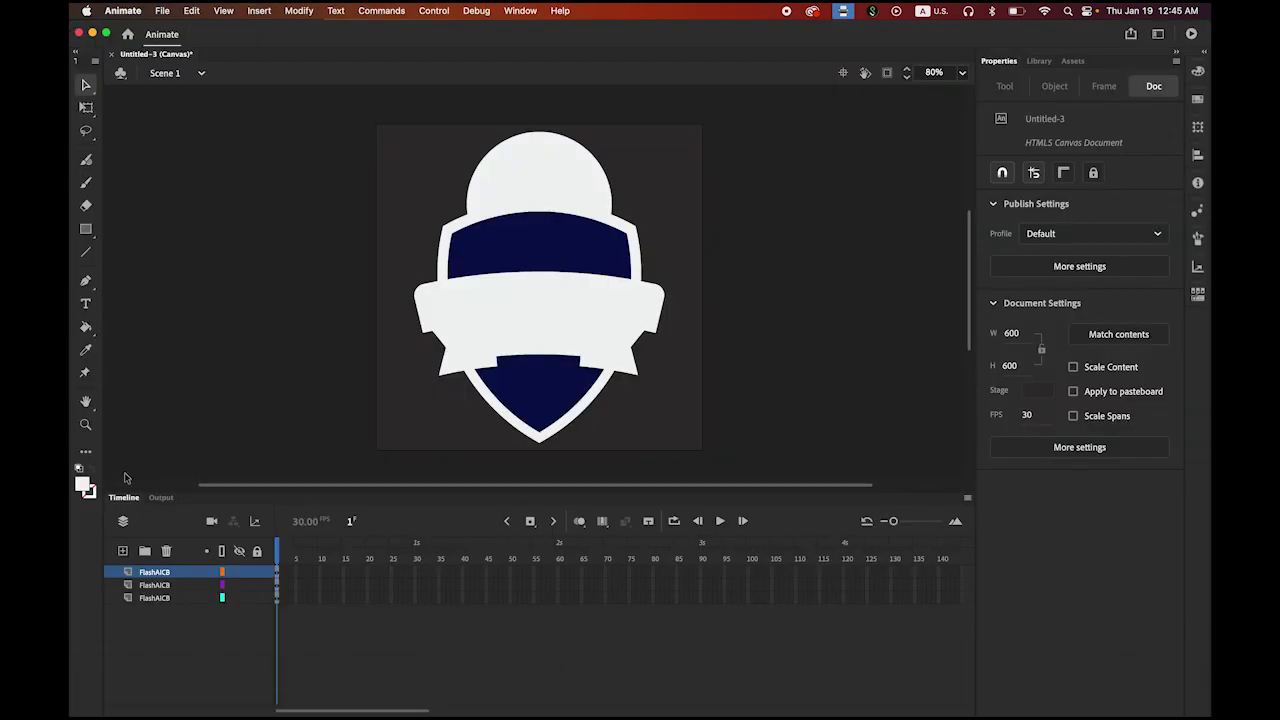
# - Paste the lettering group on a new layer using the AI file importer preferences, move it down to about Y 288.65, and deselect it
pyautogui.click(123, 551)
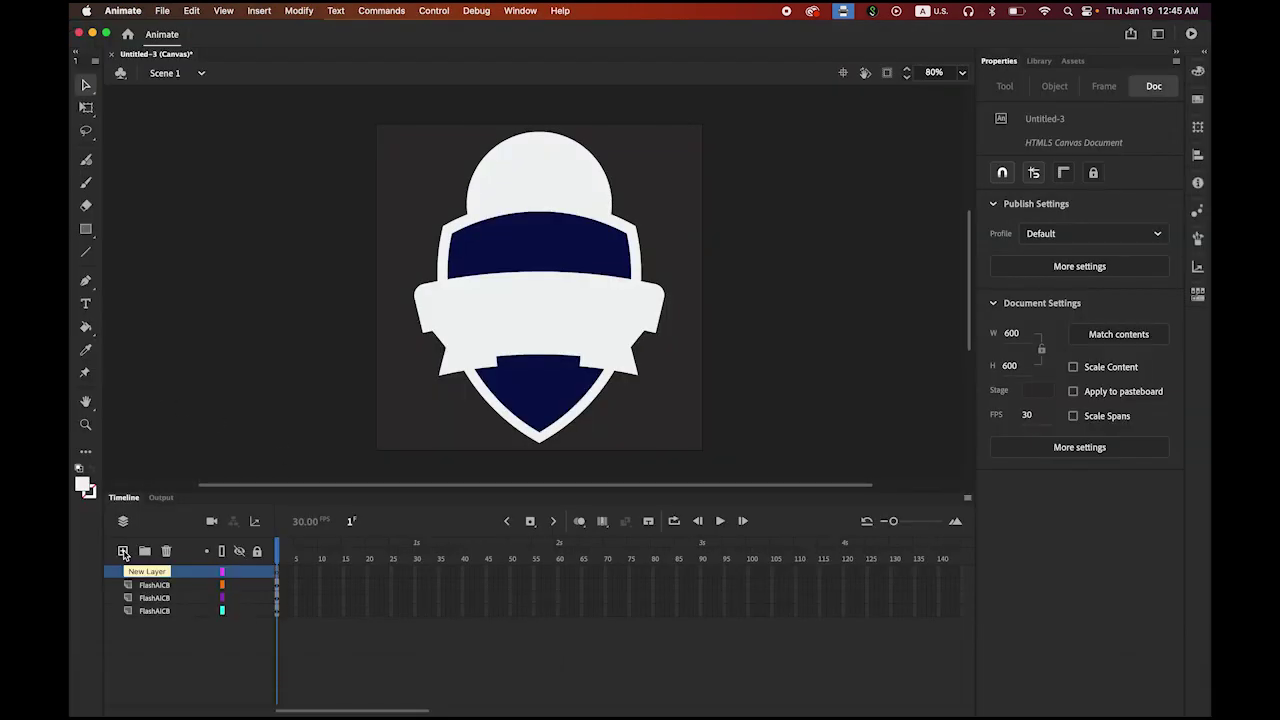
pyautogui.click(205, 10)
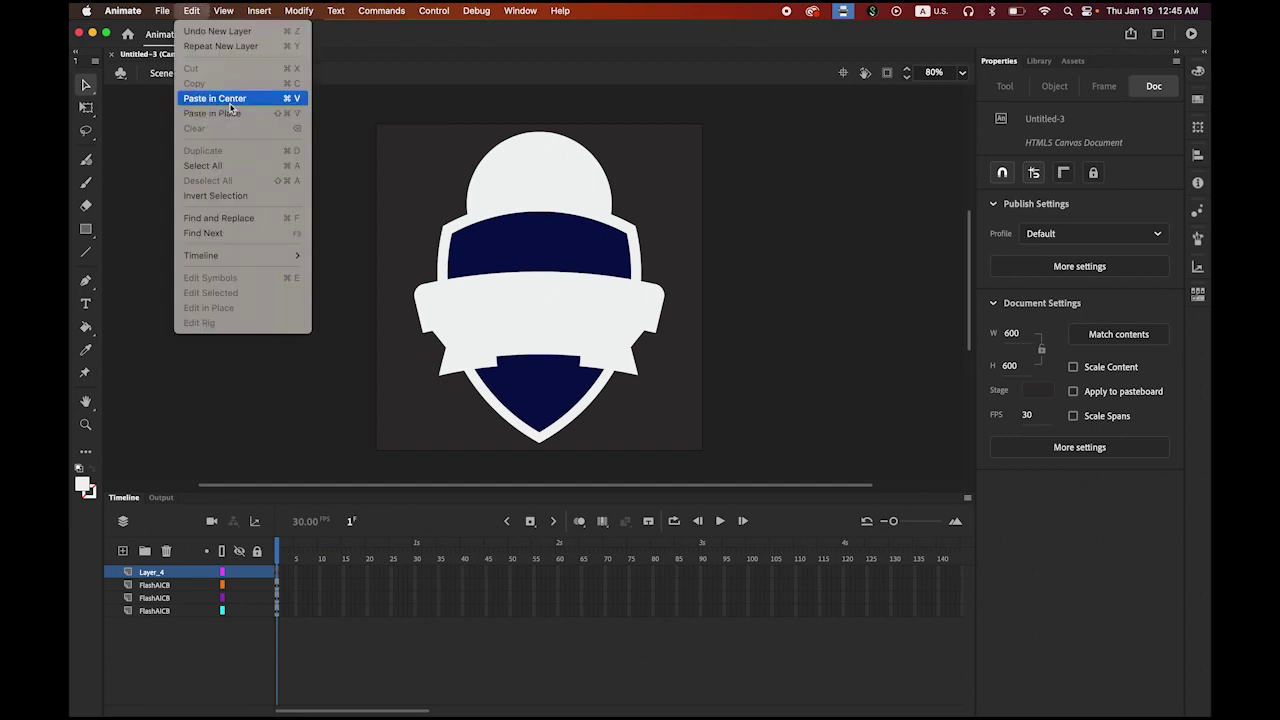
pyautogui.click(229, 100)
pyautogui.click(688, 428)
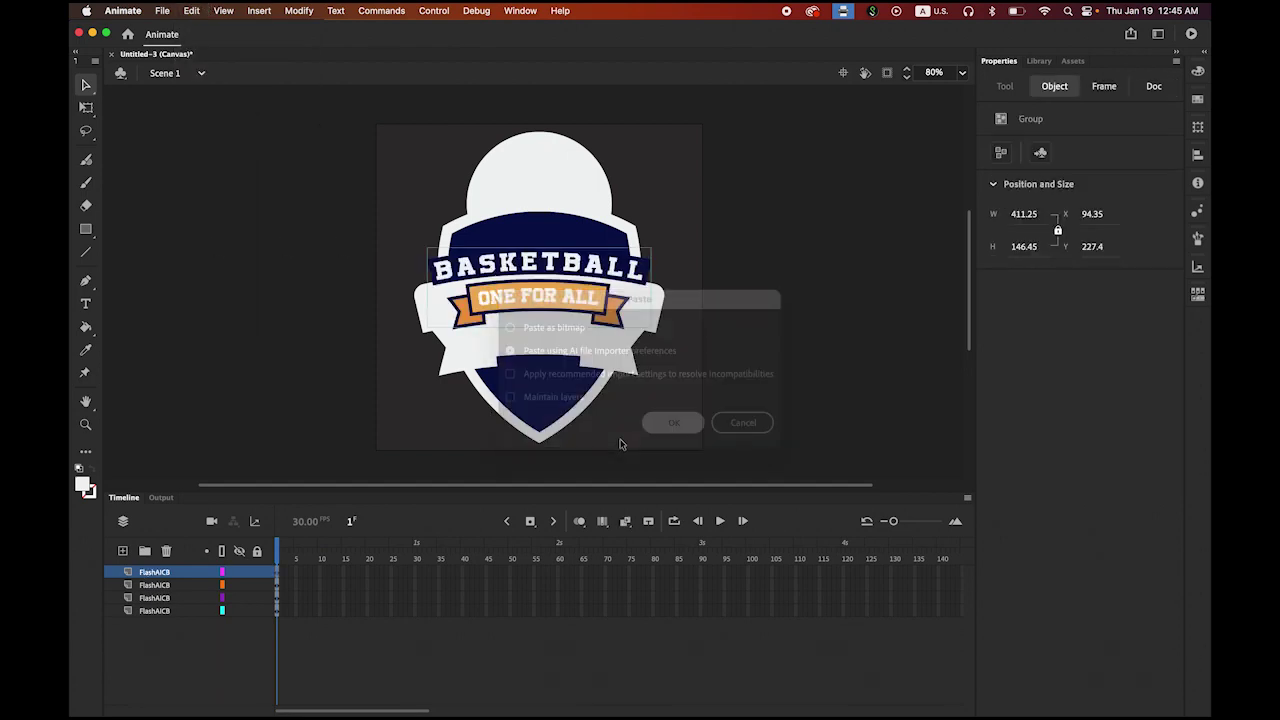
pyautogui.moveTo(580, 305); pyautogui.dragTo(580, 336)
pyautogui.press('Down')
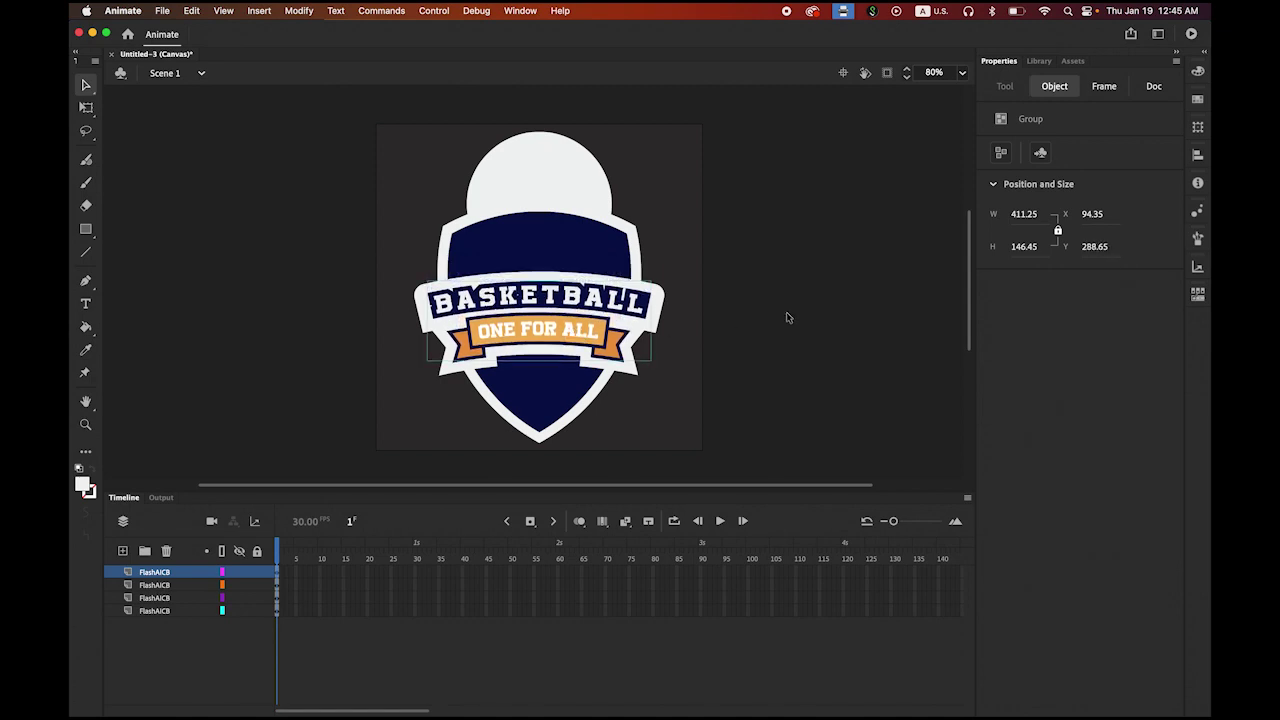
pyautogui.click(786, 315)
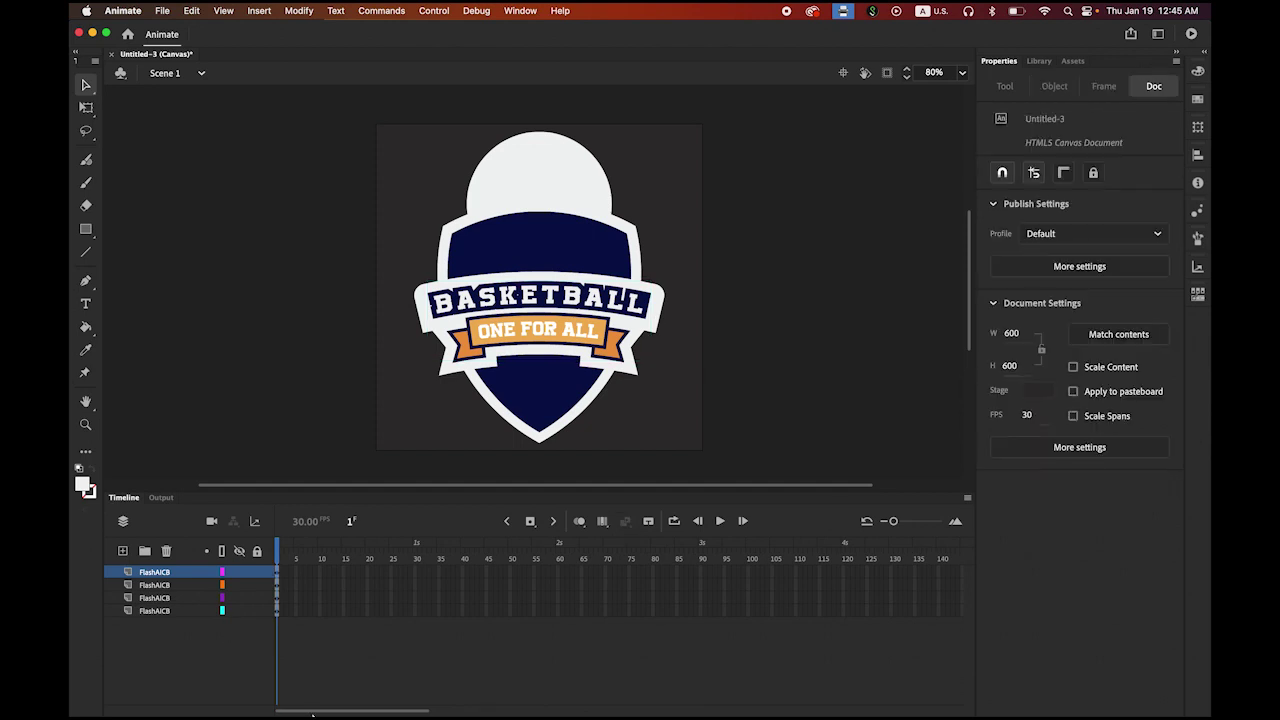
# - Switch to Illustrator, copy the group of three orange stars, and return to Animate
pyautogui.click(378, 704)
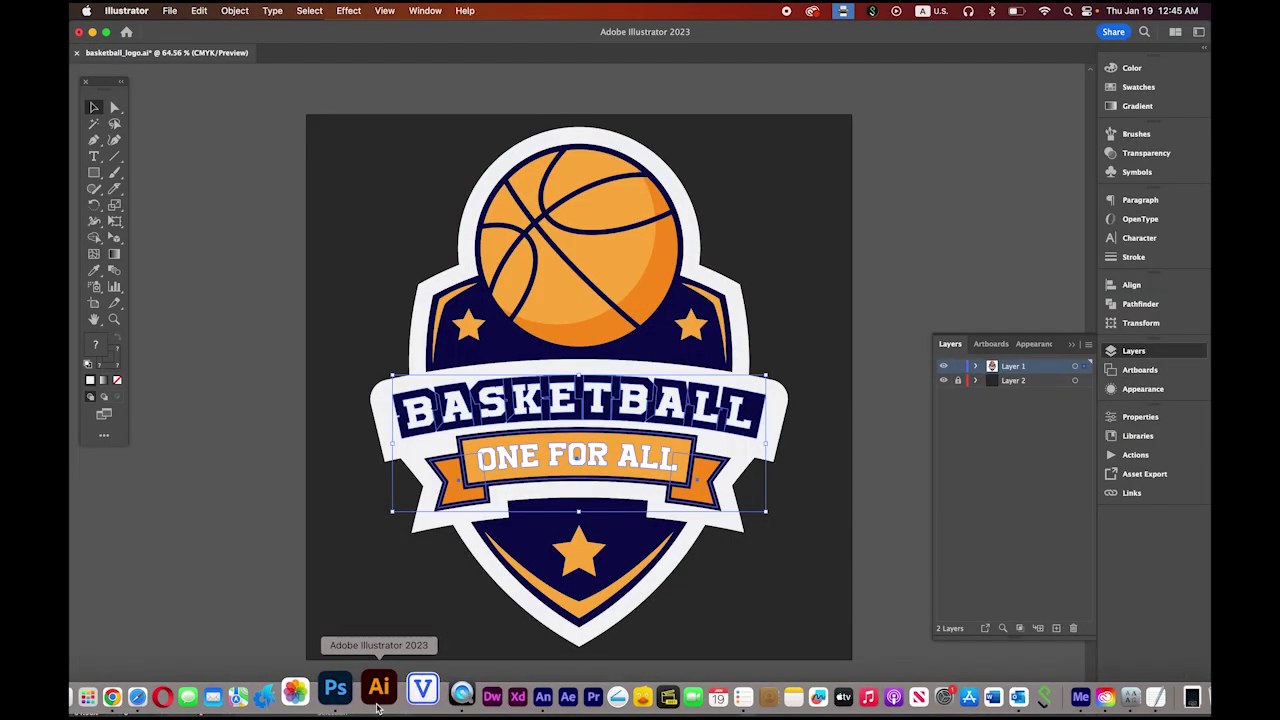
pyautogui.click(175, 190)
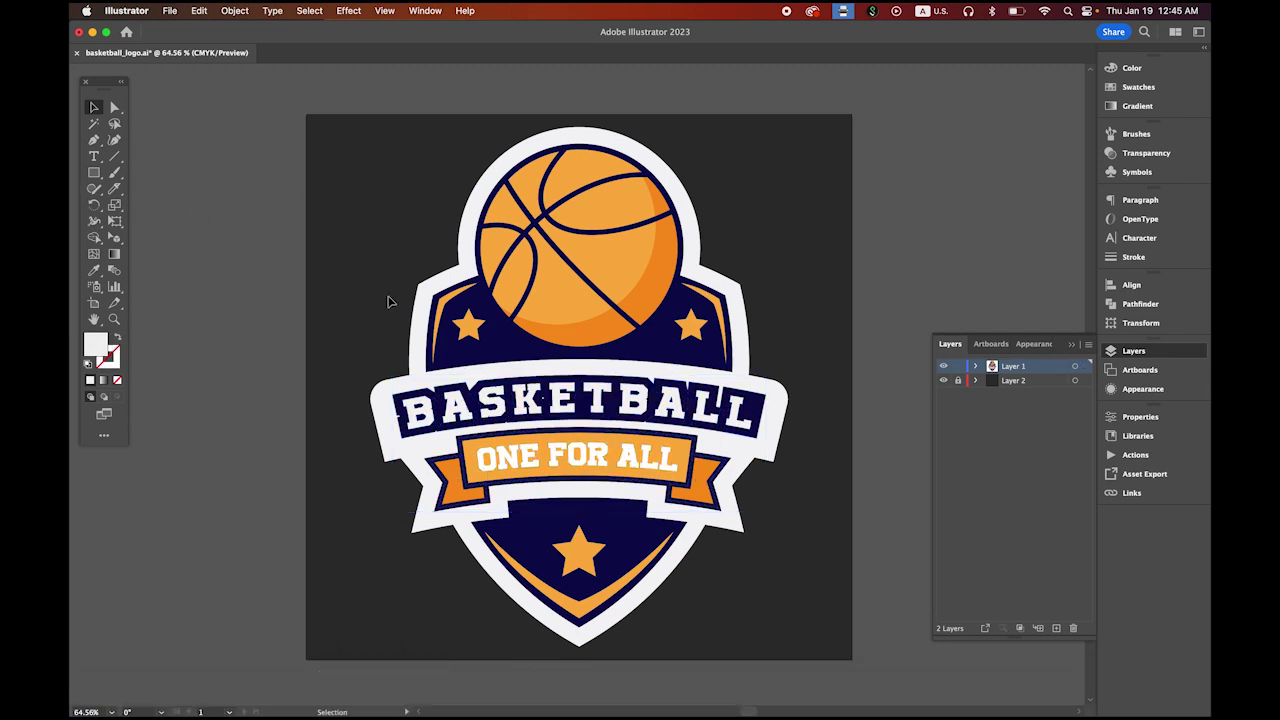
pyautogui.click(473, 333)
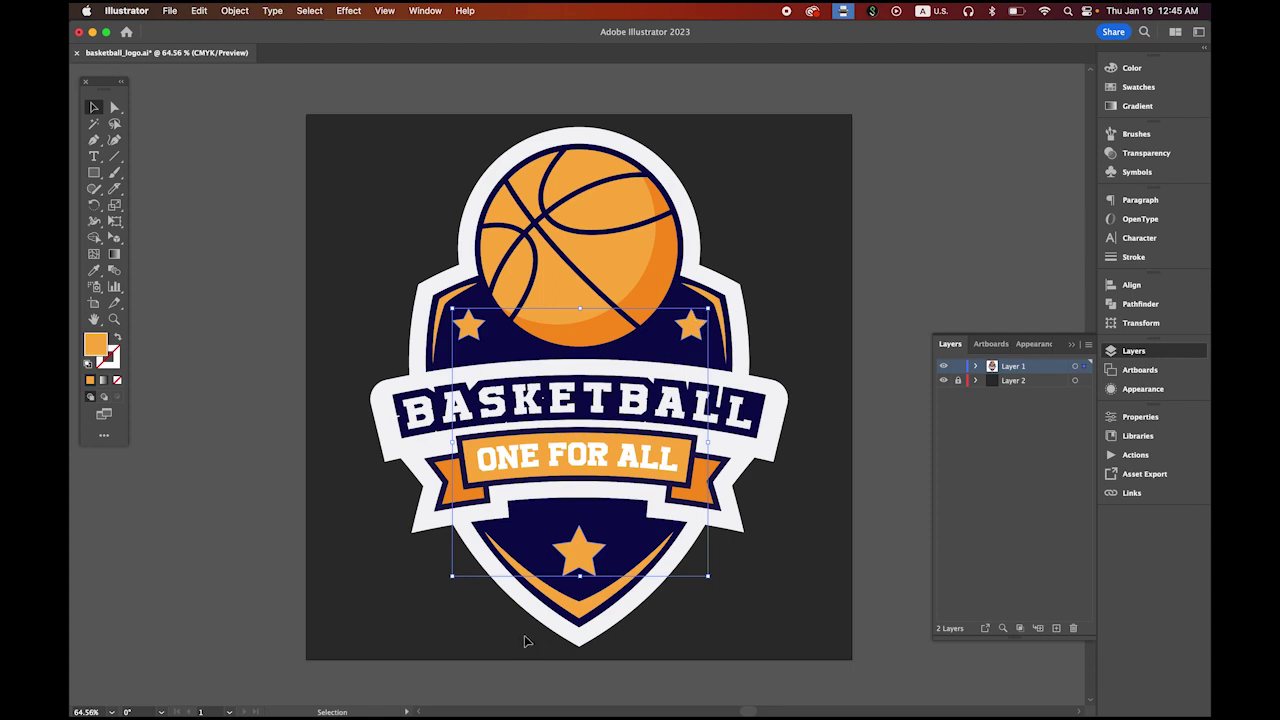
pyautogui.click(233, 11)
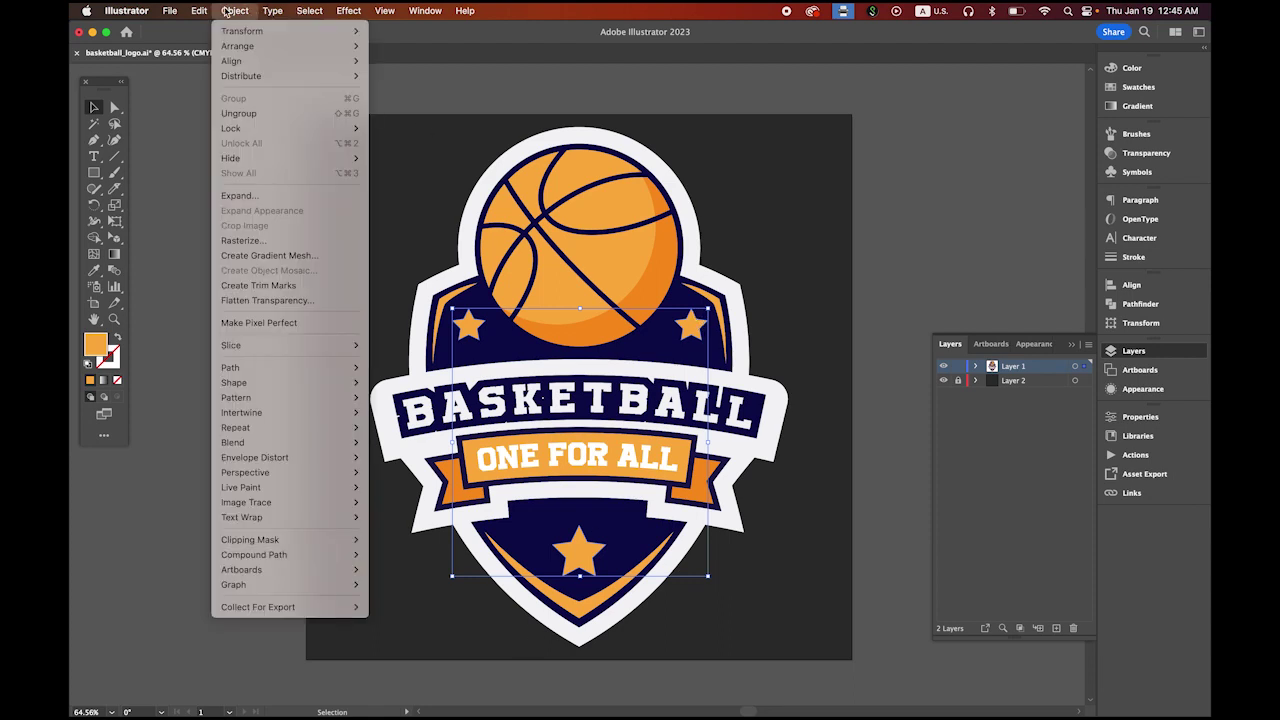
pyautogui.moveTo(199, 11)
pyautogui.click(218, 83)
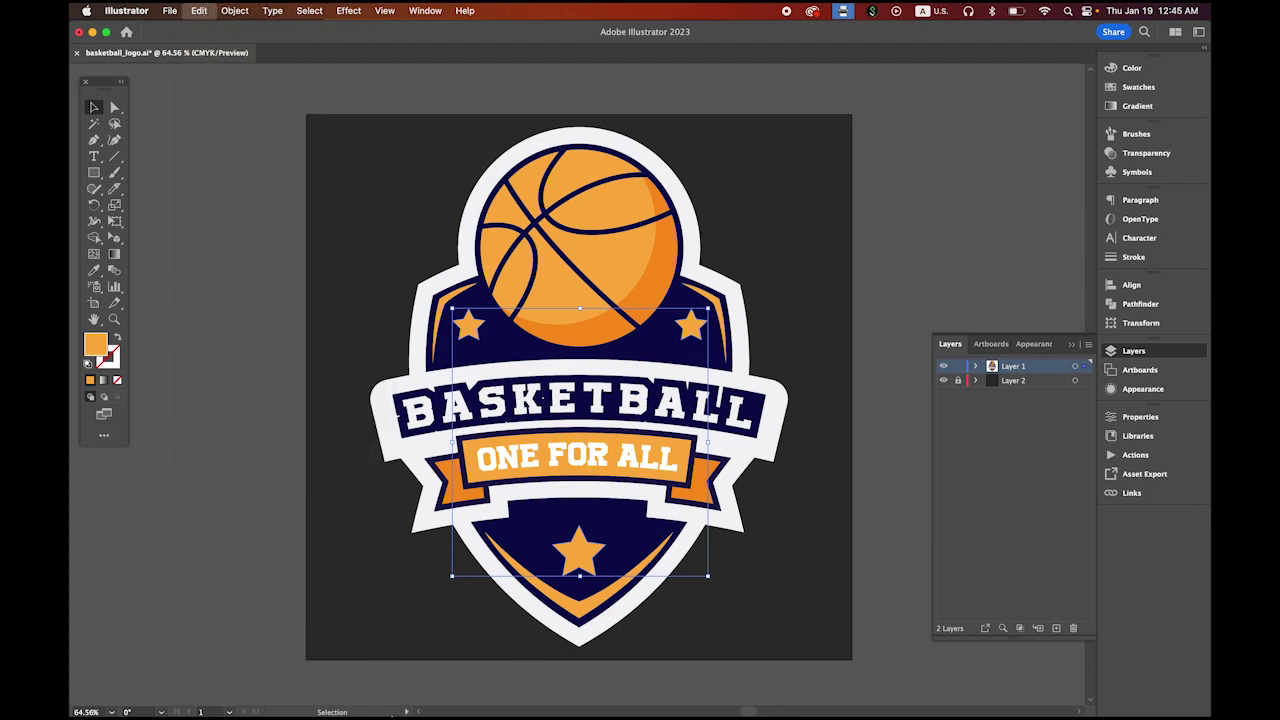
pyautogui.moveTo(425, 712)
pyautogui.click(512, 690)
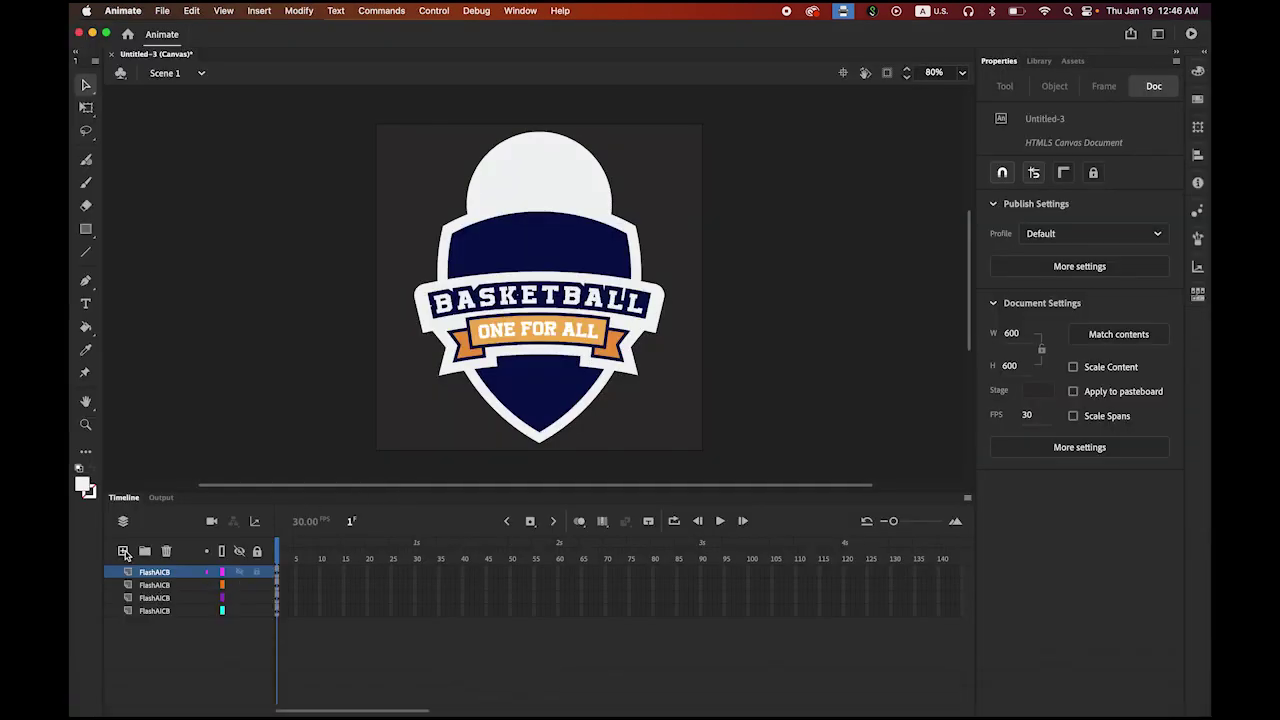
# - Paste the three stars on a new layer with the AI file importer preferences and move them straight down onto the navy shield
pyautogui.click(122, 550)
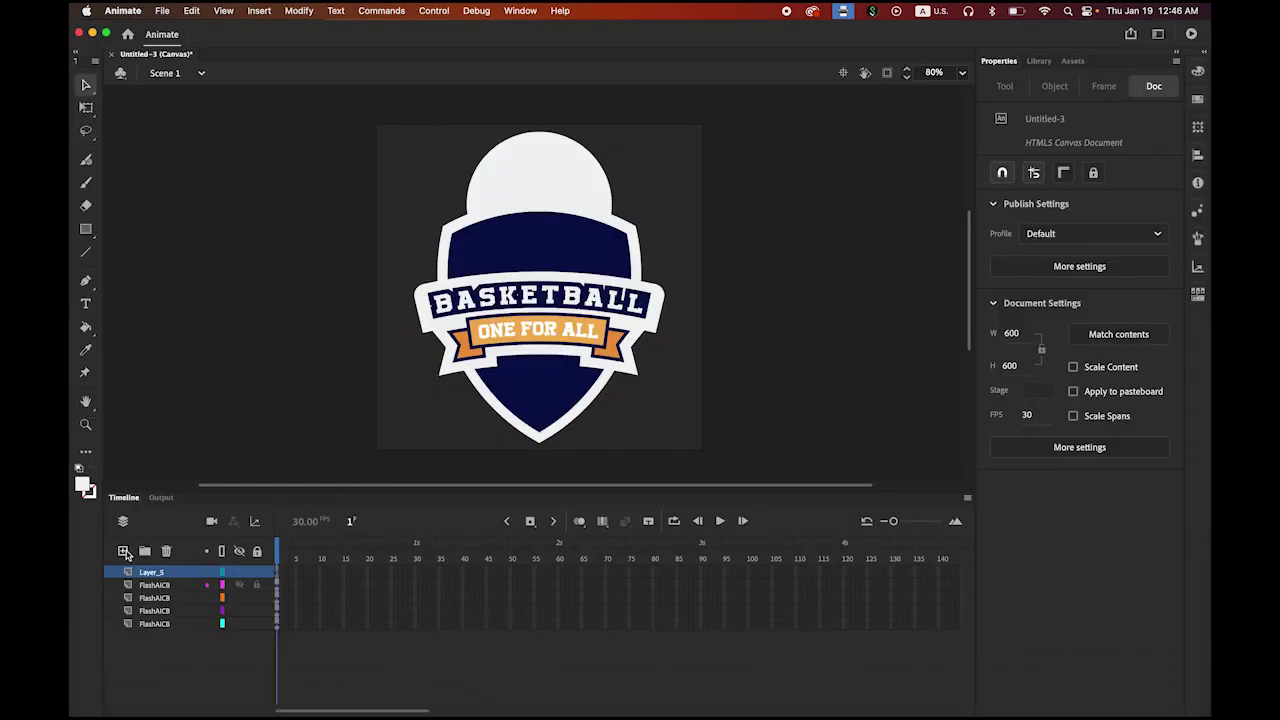
pyautogui.click(191, 10)
pyautogui.click(226, 103)
pyautogui.click(693, 427)
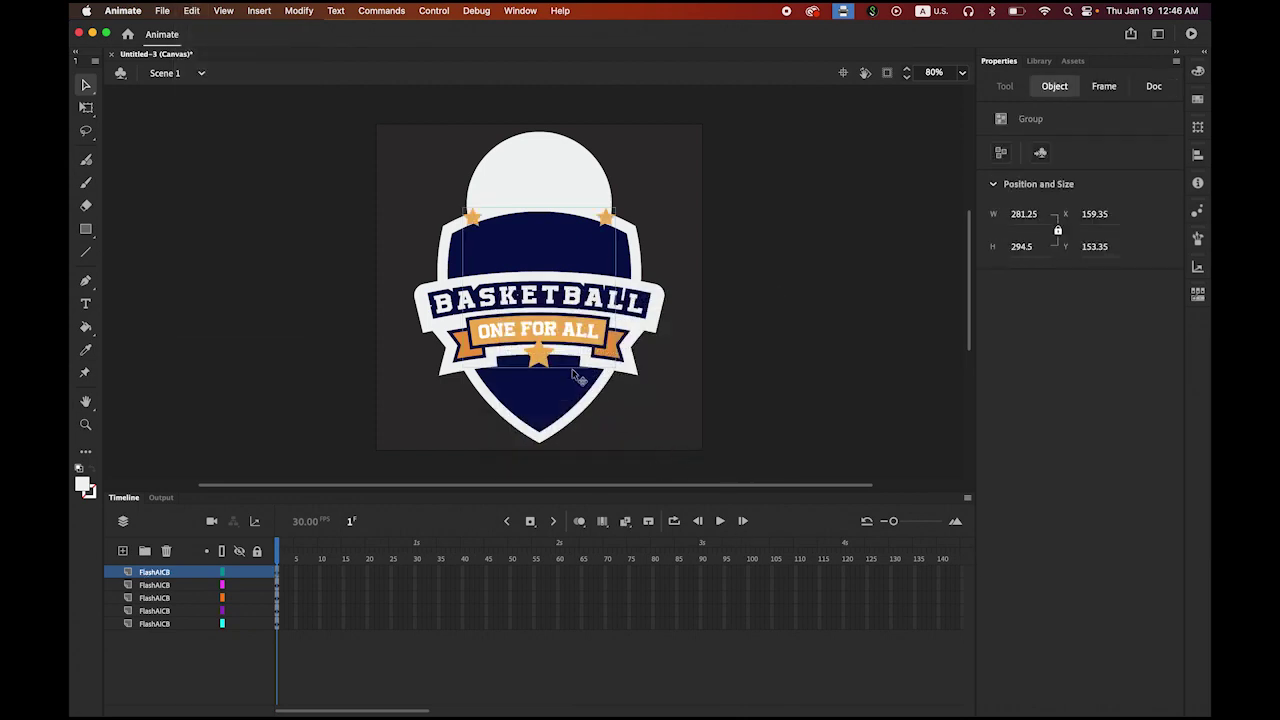
pyautogui.moveTo(549, 371); pyautogui.dragTo(549, 403)
pyautogui.click(916, 404)
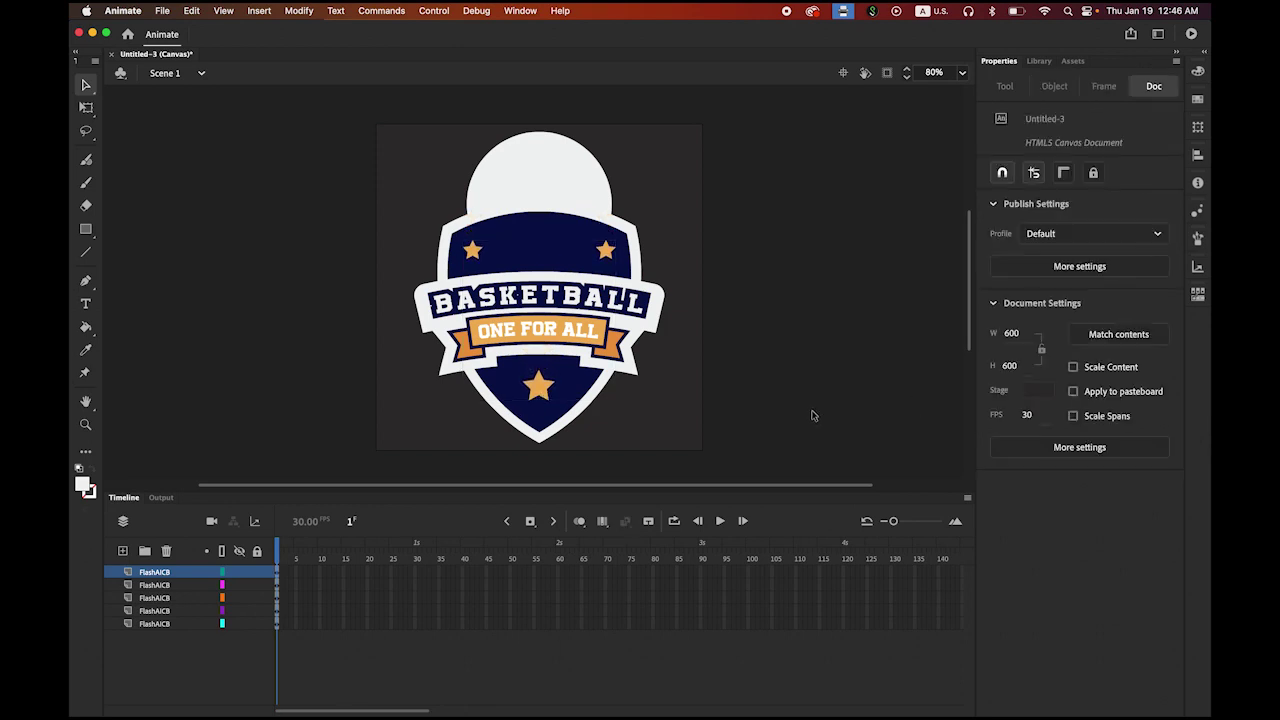
# - Switch to Illustrator, copy the orange accent lines along the shield's inner edge, and return to Animate
pyautogui.moveTo(280, 705)
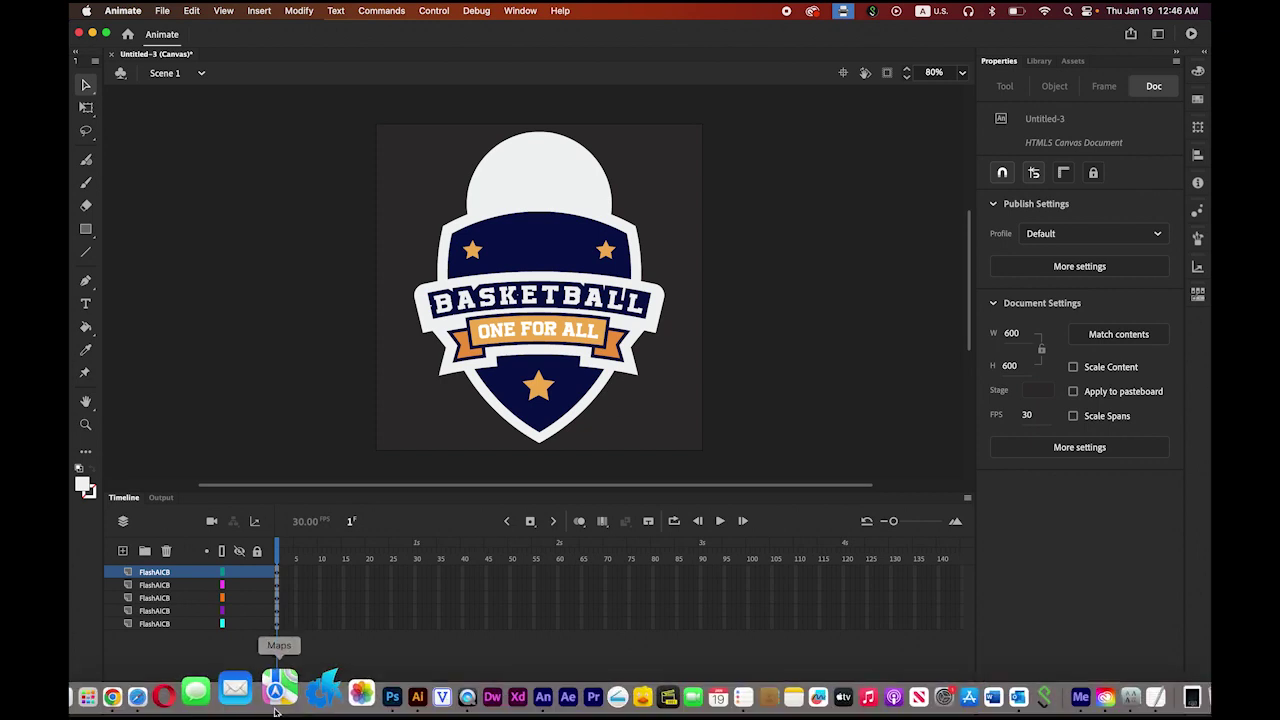
pyautogui.click(377, 705)
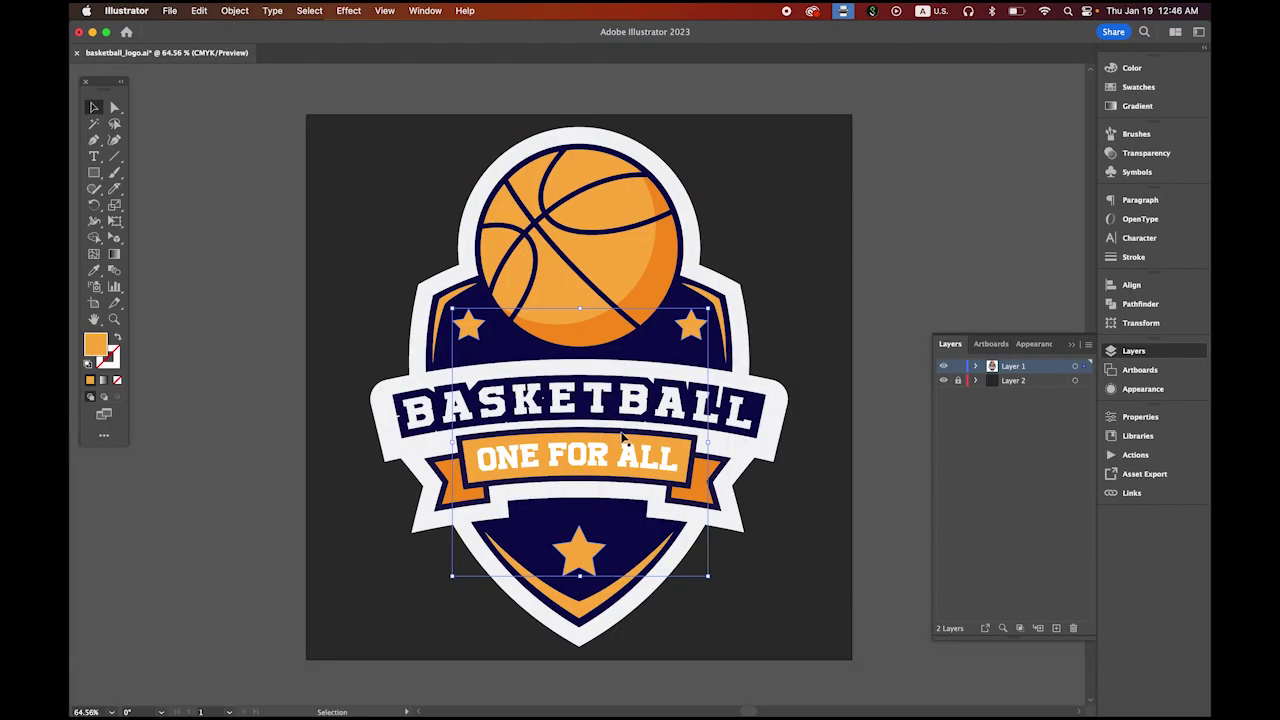
pyautogui.click(453, 305)
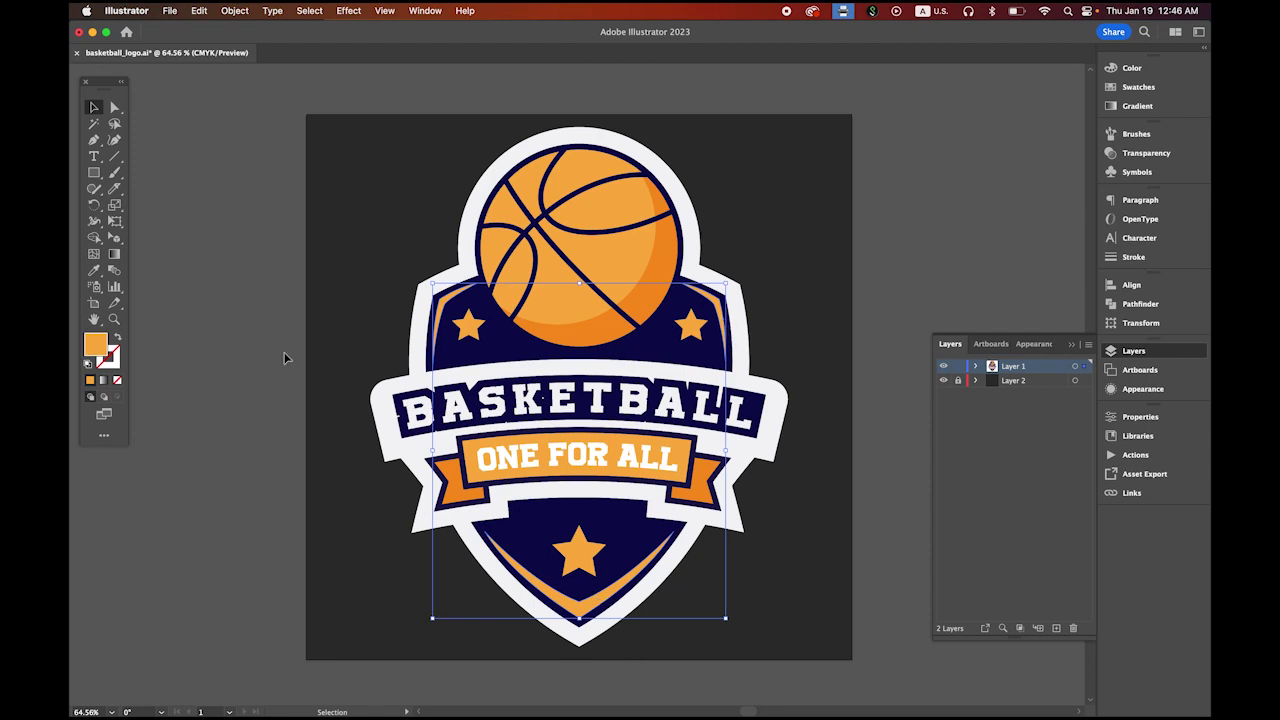
pyautogui.click(199, 10)
pyautogui.click(286, 490)
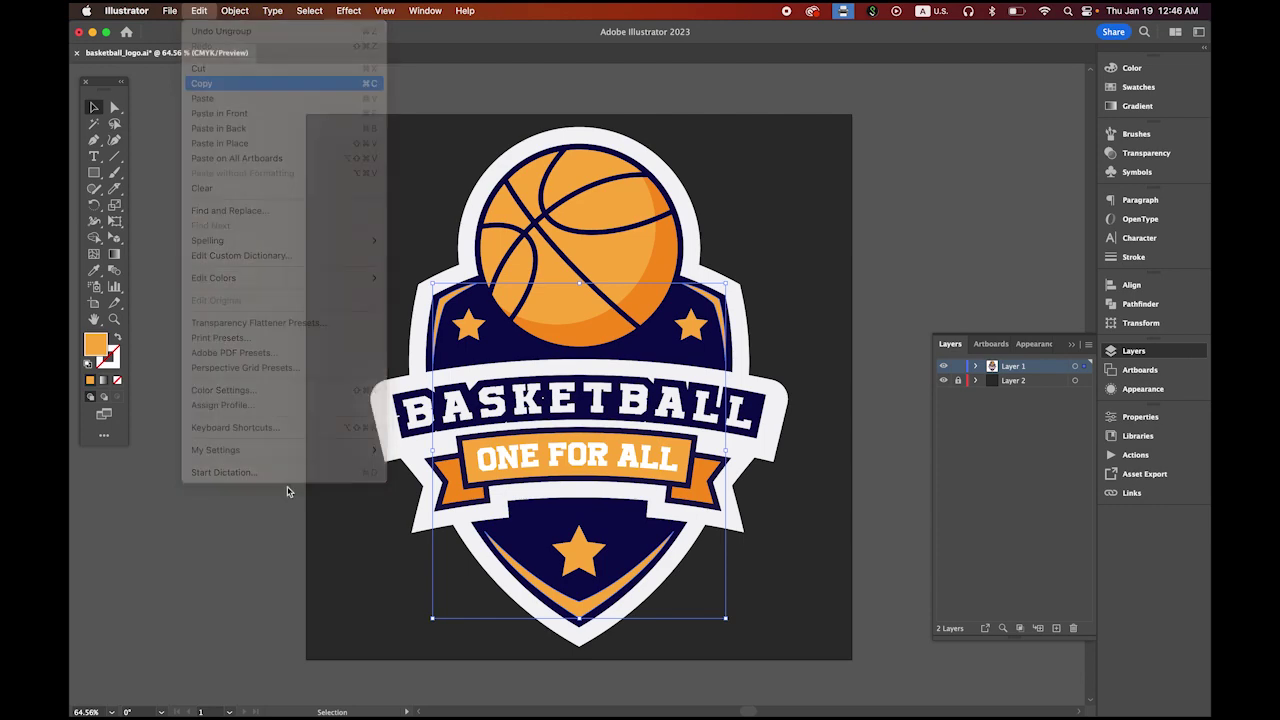
pyautogui.moveTo(348, 688)
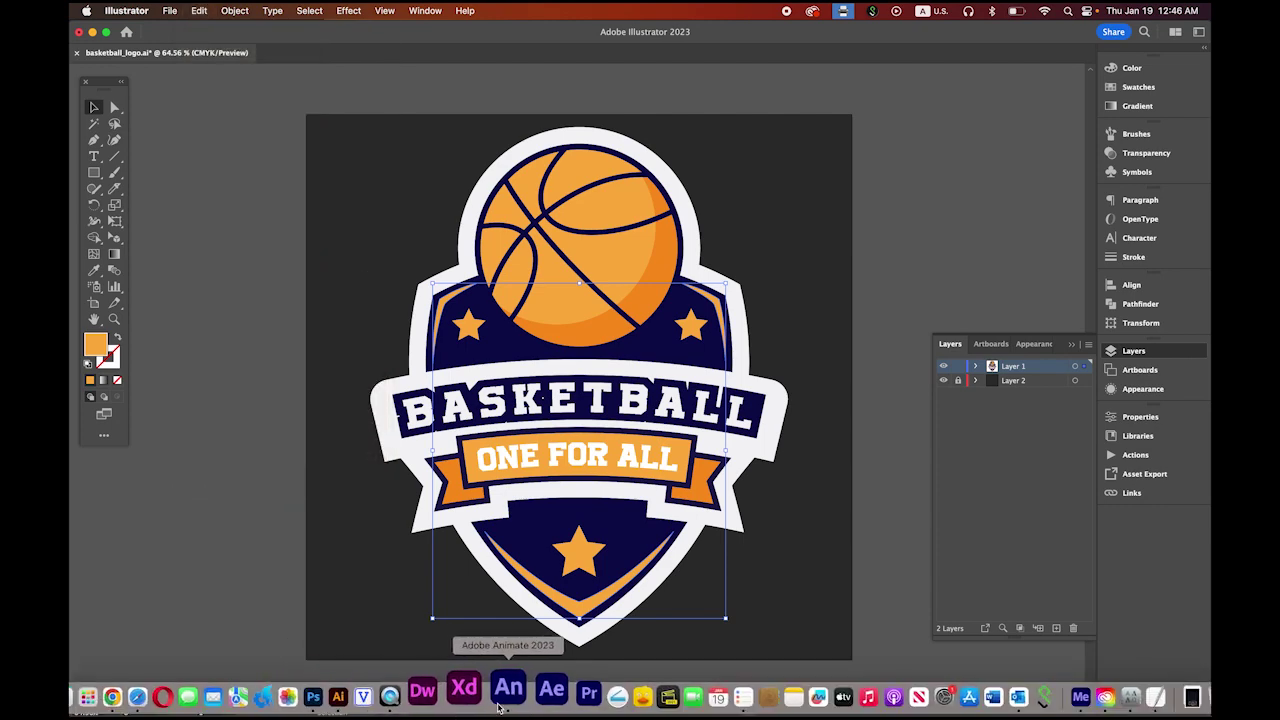
pyautogui.click(504, 700)
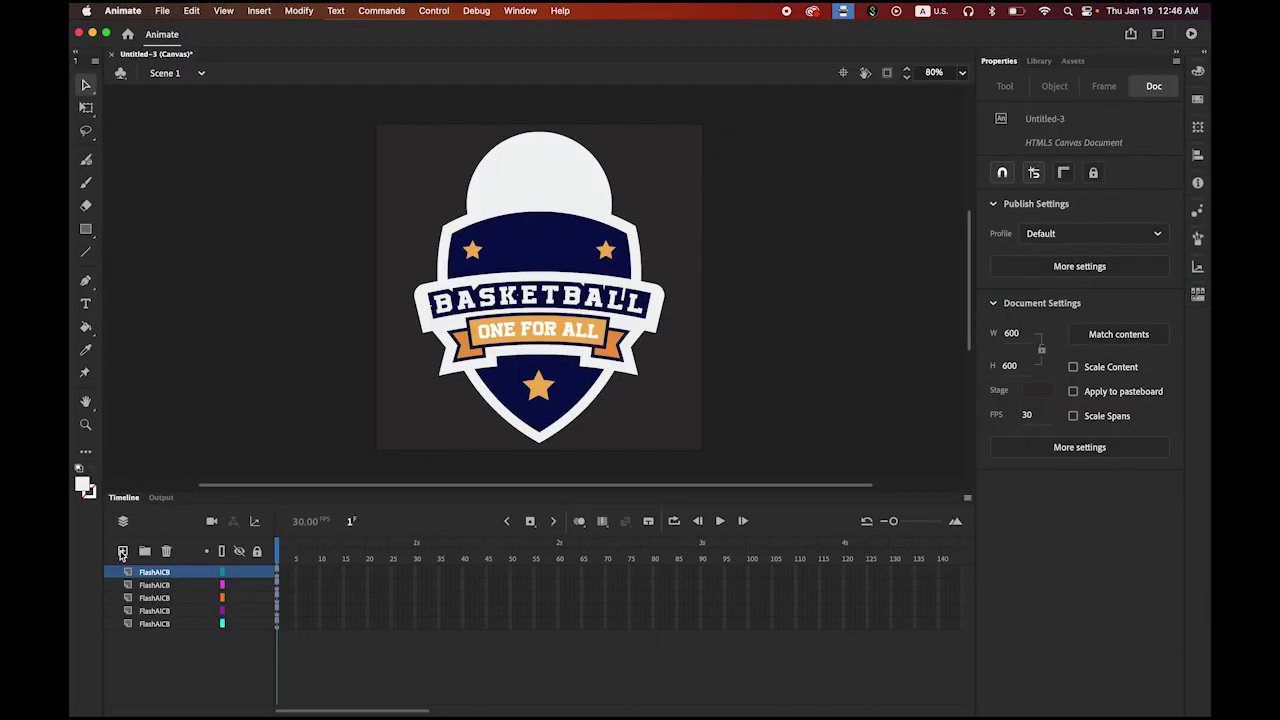
# - Paste the orange accent lines on a new layer using the AI file importer preferences, move them down to about Y 186.2, and deselect them
pyautogui.click(122, 551)
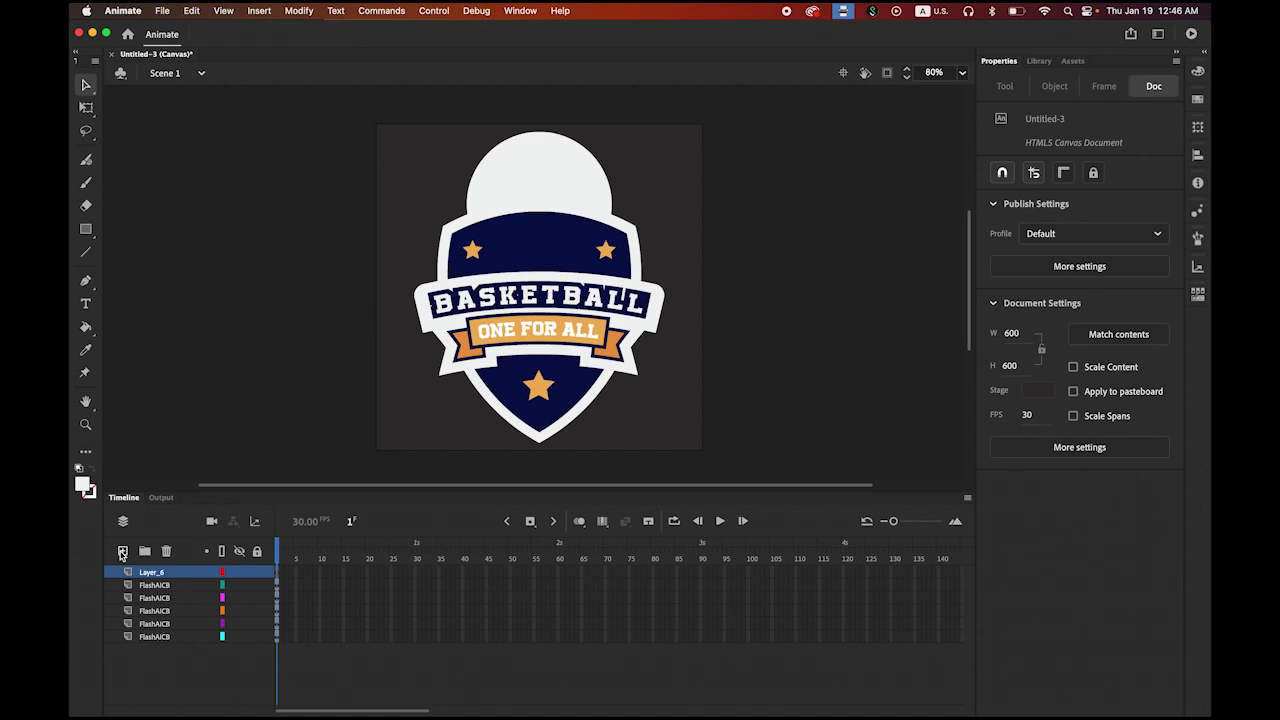
pyautogui.click(191, 10)
pyautogui.click(229, 94)
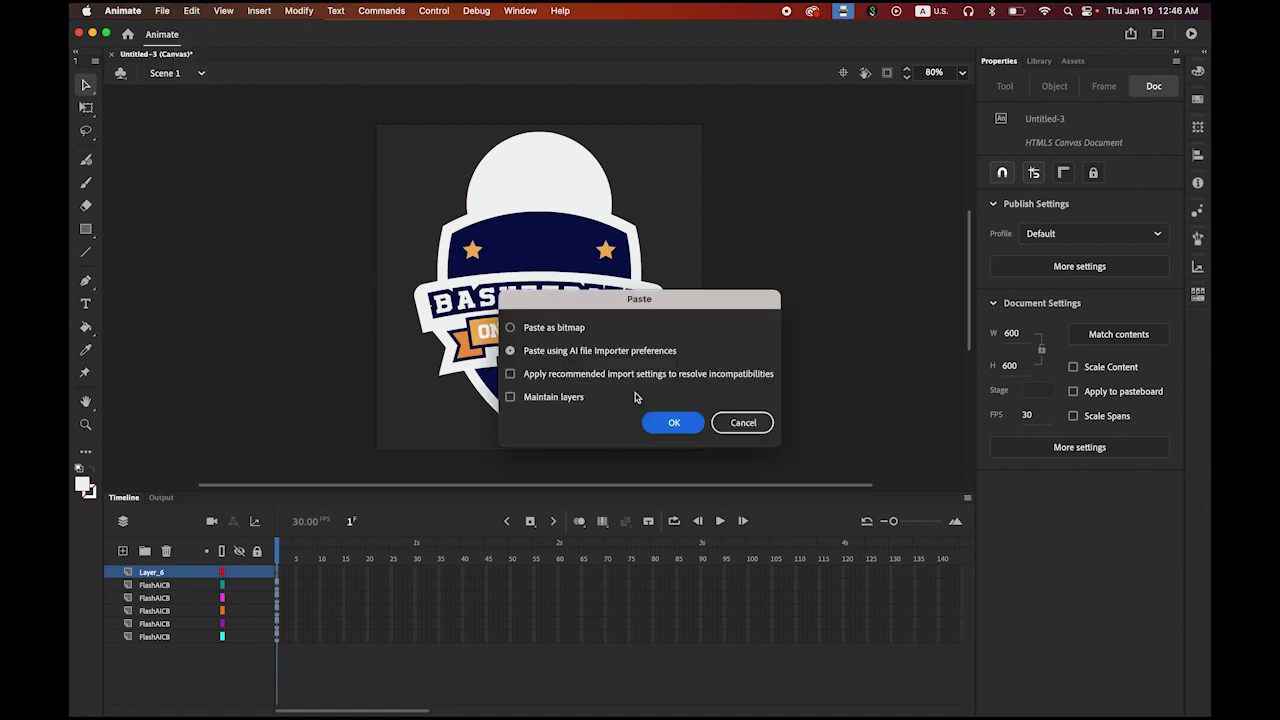
pyautogui.click(672, 423)
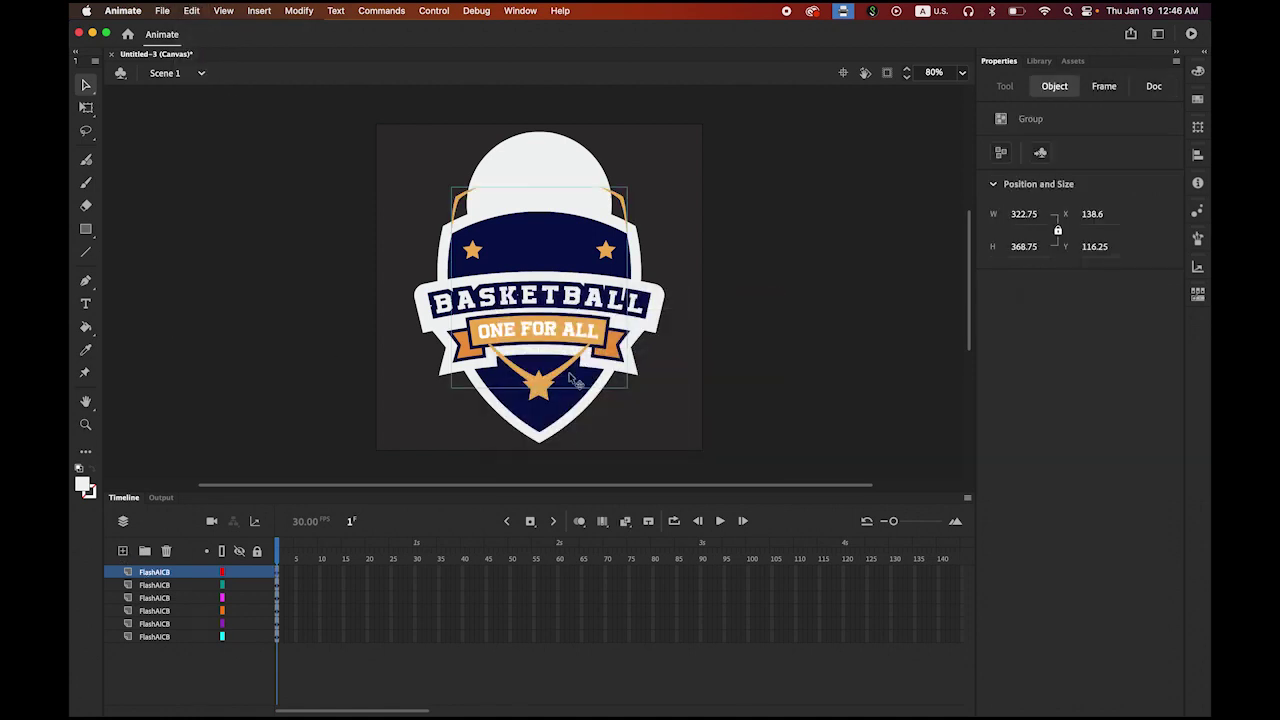
pyautogui.moveTo(563, 385); pyautogui.dragTo(564, 434)
pyautogui.press('Down')
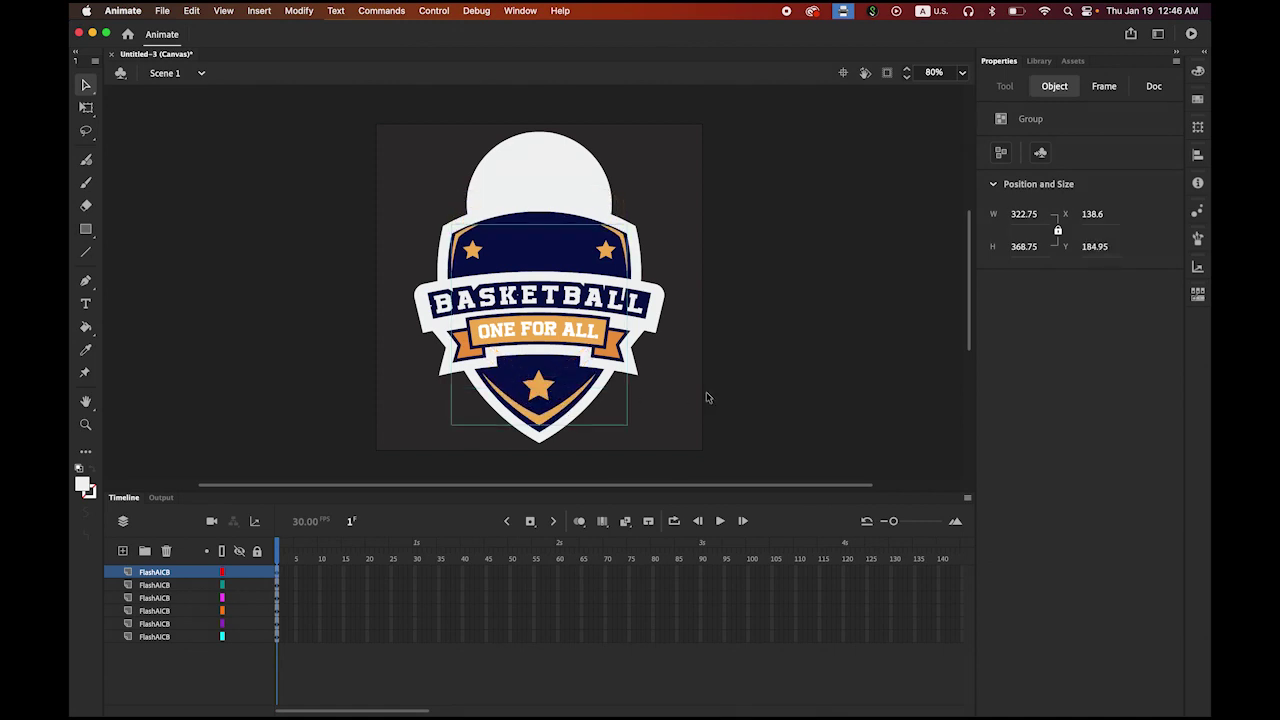
pyautogui.press('Down')
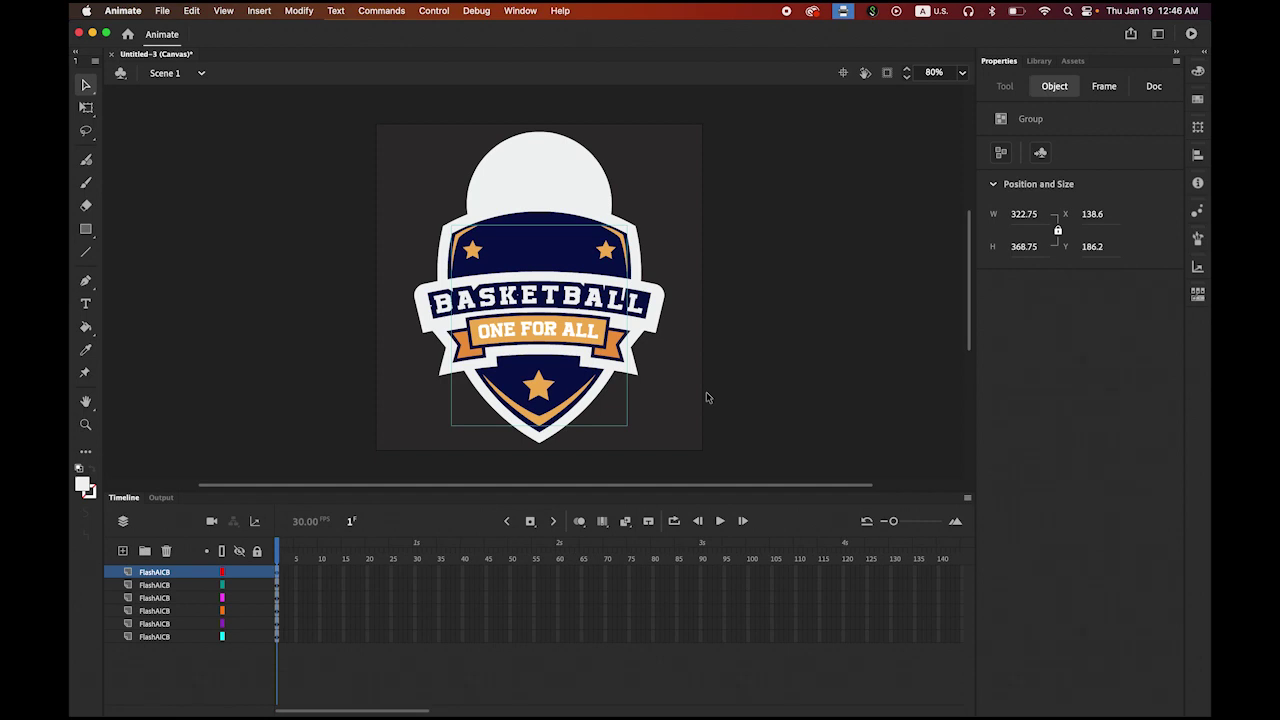
pyautogui.click(751, 386)
# - Switch to Illustrator, copy the basketball at the top of the logo, and return to Animate
pyautogui.moveTo(330, 700)
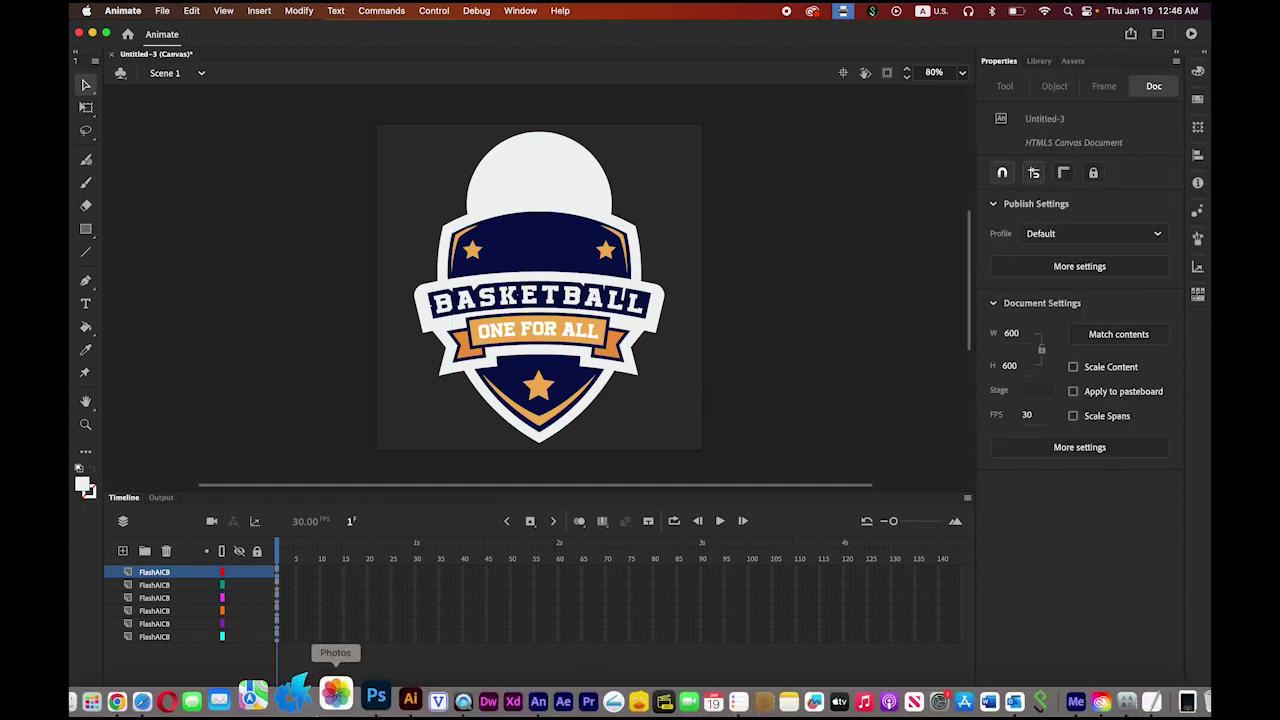
pyautogui.click(385, 692)
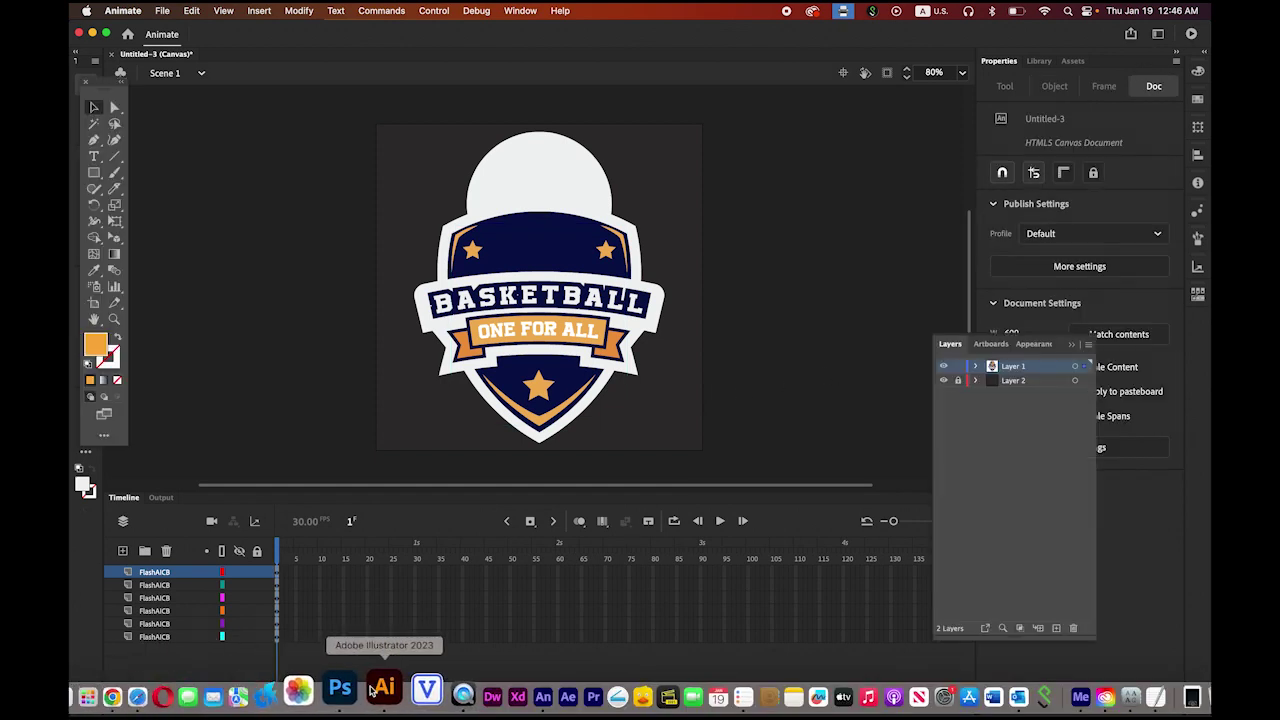
pyautogui.click(225, 422)
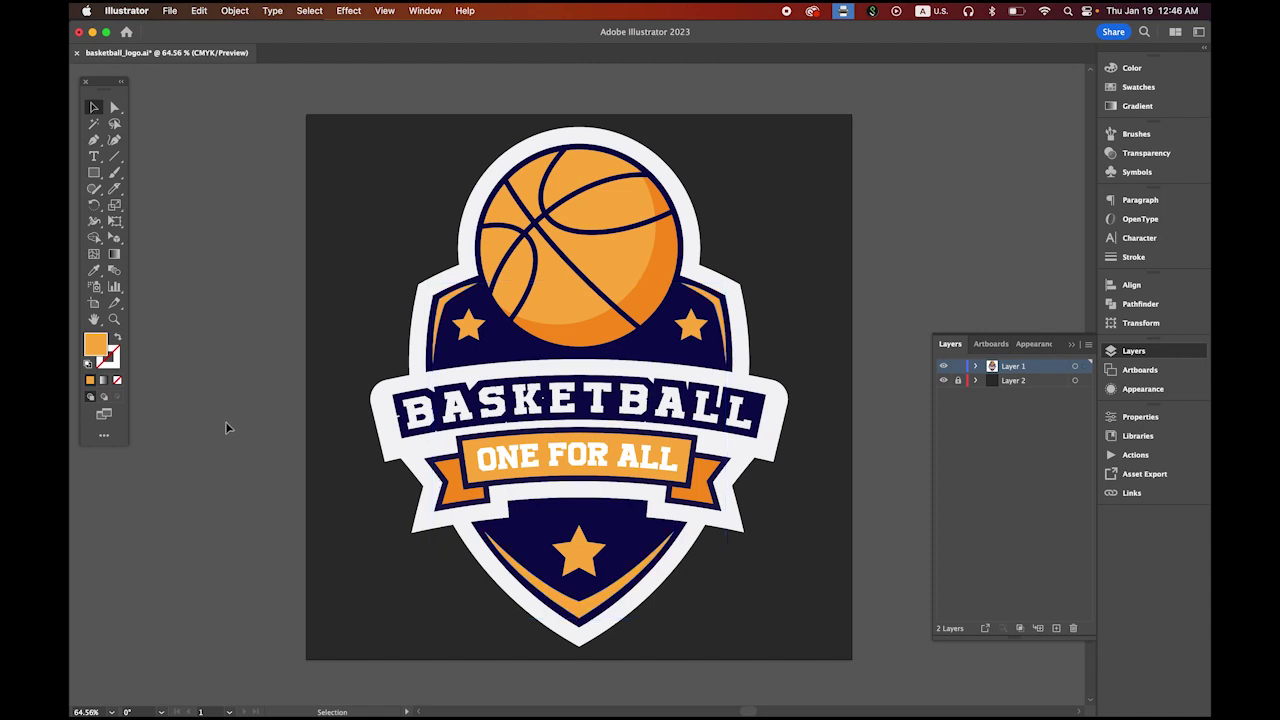
pyautogui.click(582, 287)
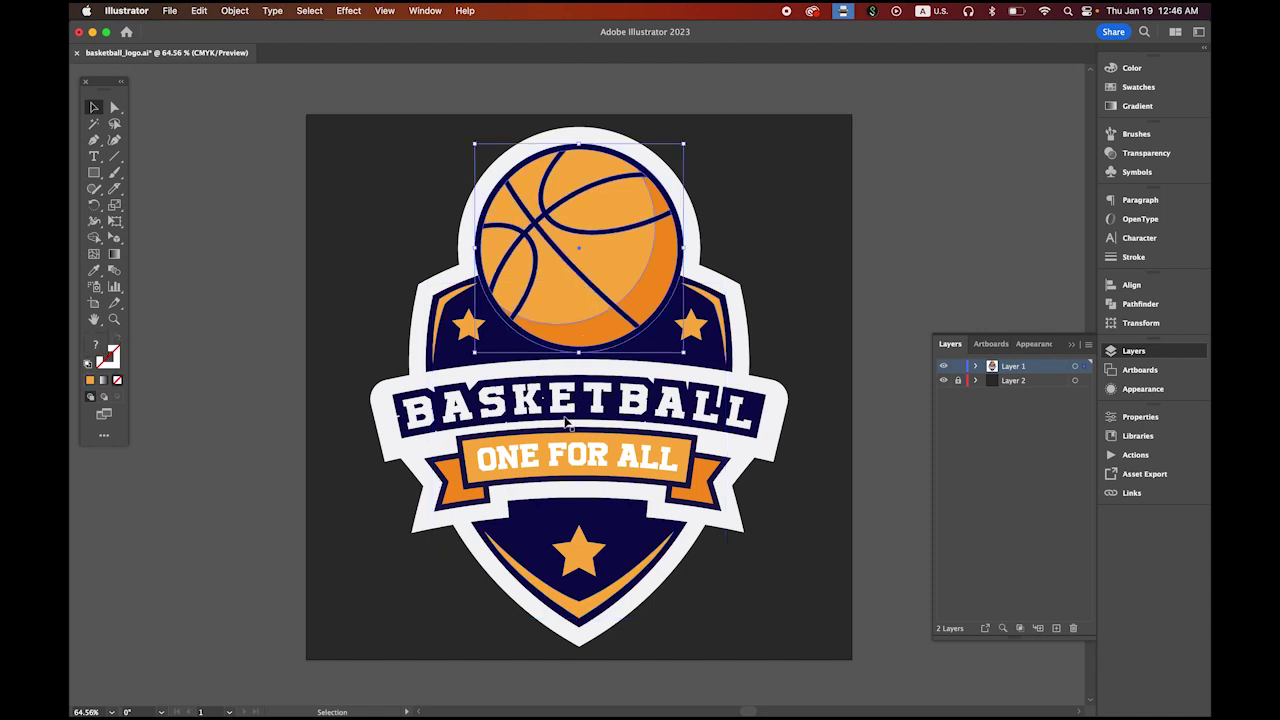
pyautogui.click(200, 10)
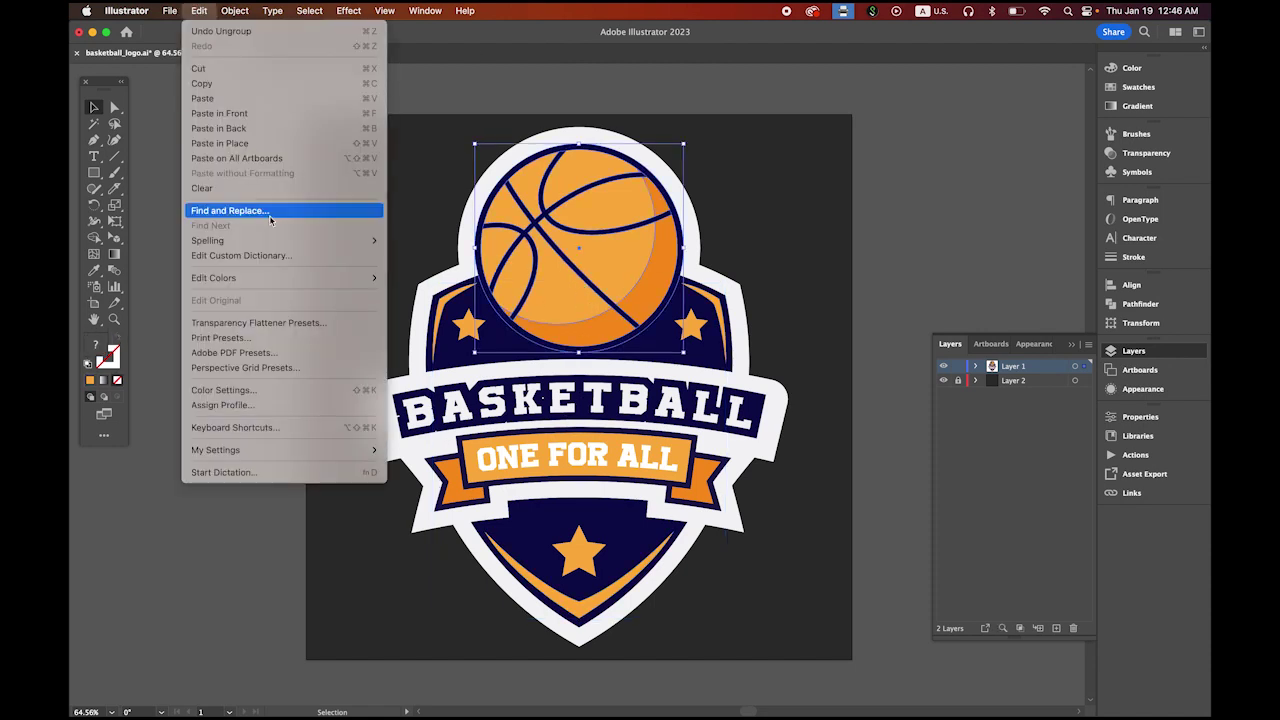
pyautogui.click(242, 95)
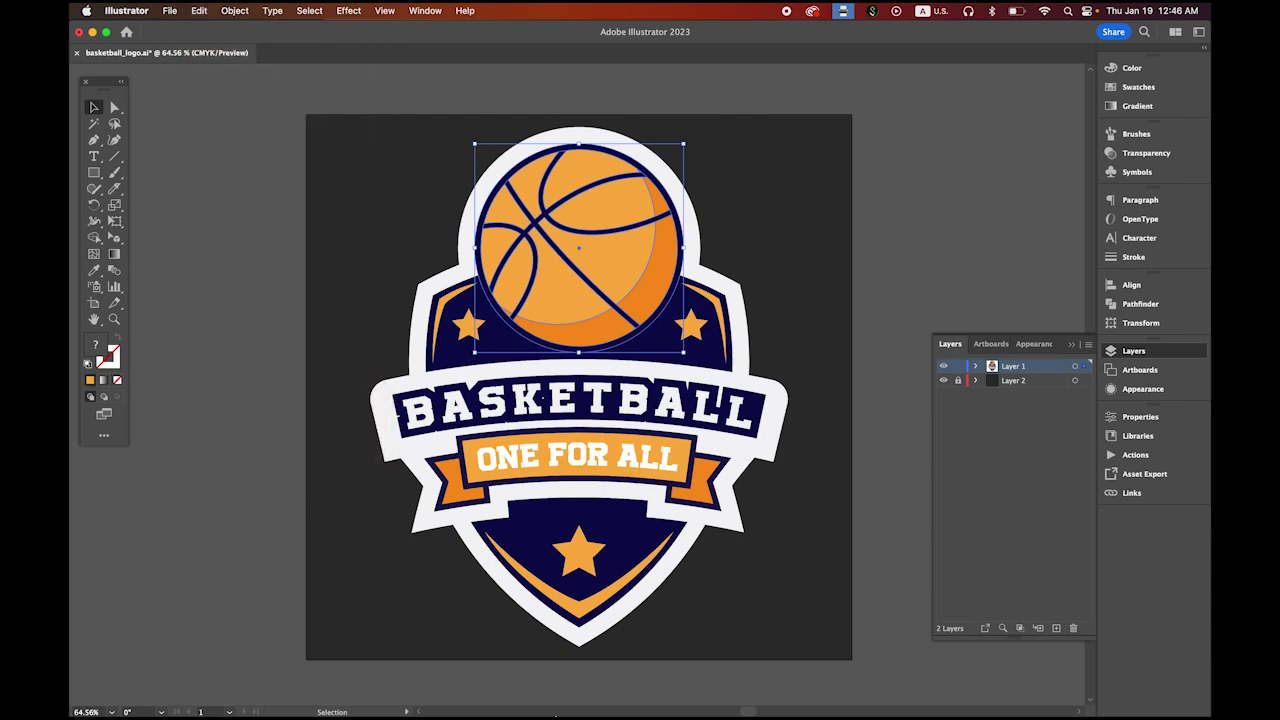
pyautogui.moveTo(556, 716)
pyautogui.click(481, 697)
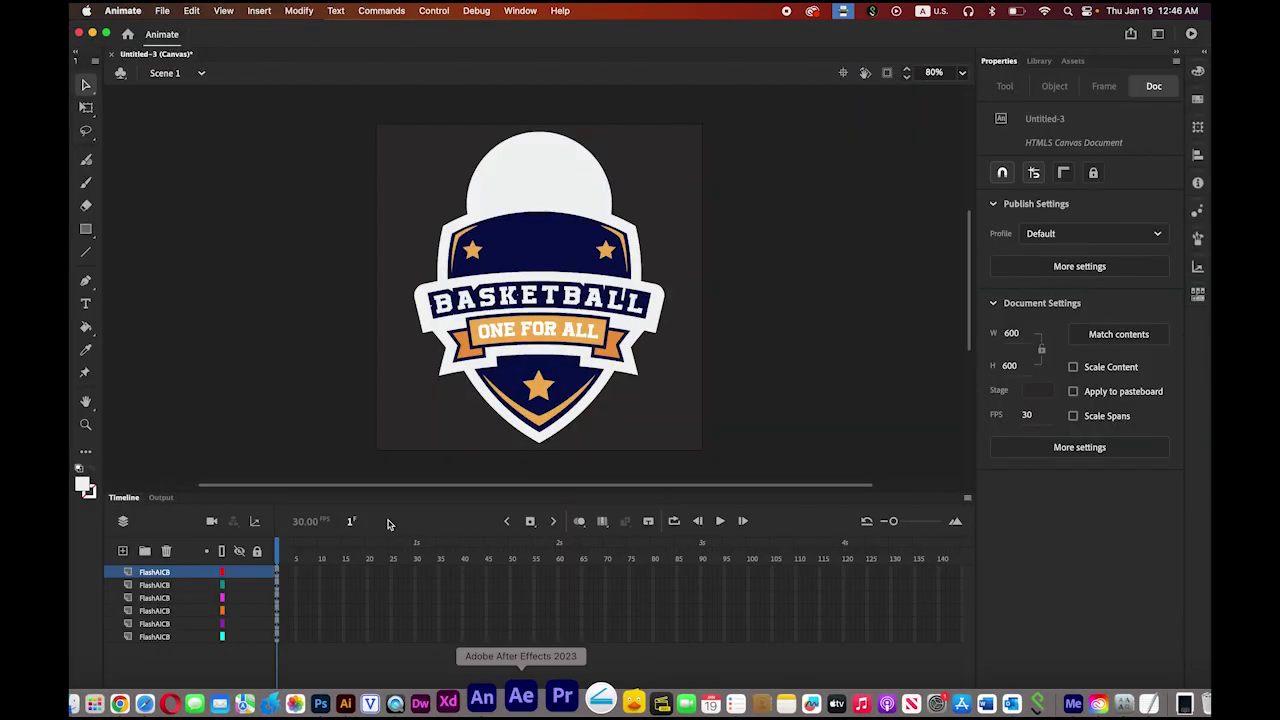
# - Paste the basketball in the center of a new top layer using the AI file importer preferences
pyautogui.click(123, 551)
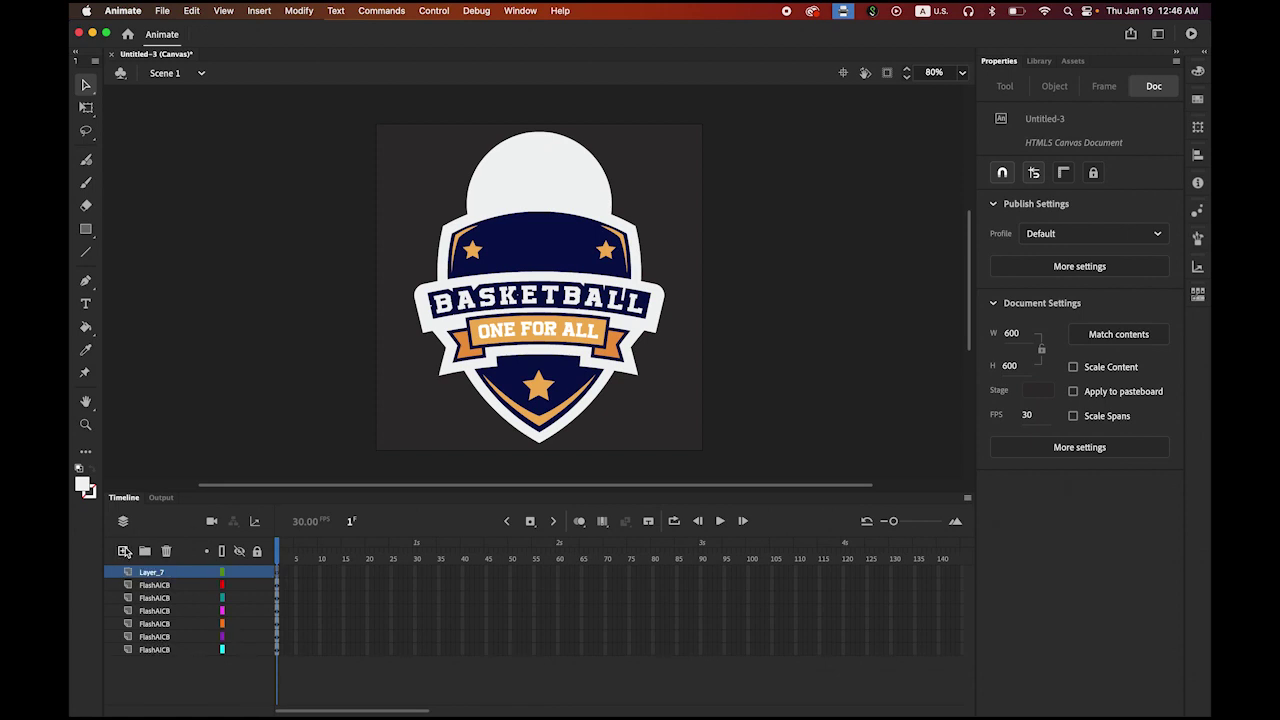
pyautogui.click(182, 11)
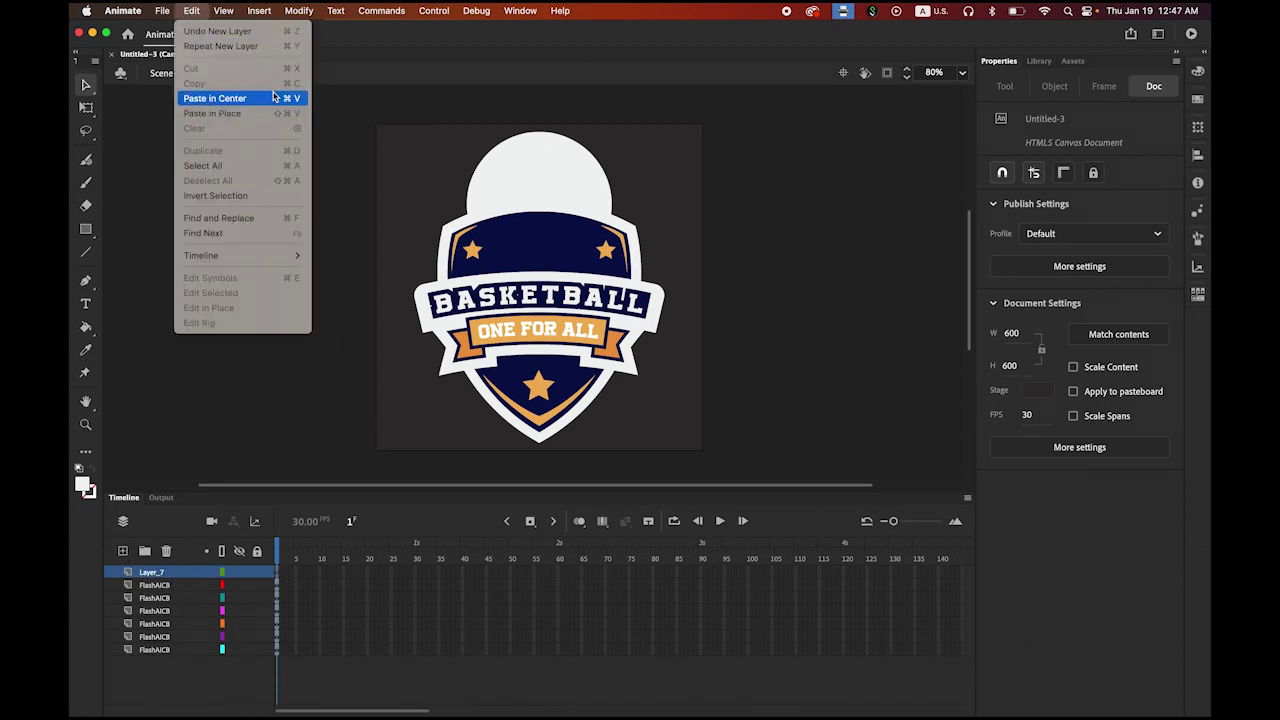
pyautogui.click(214, 98)
pyautogui.click(676, 422)
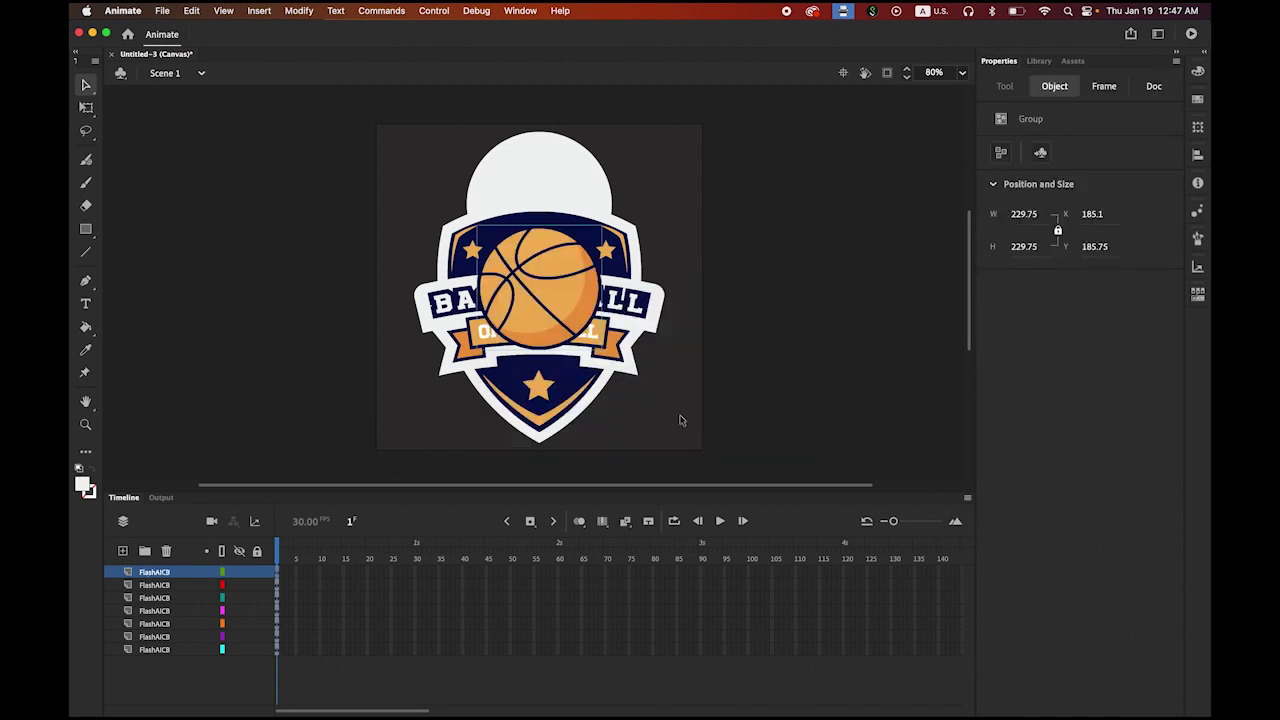
# - Move the basketball straight up into the white circle, to about Y 32.8, and deselect it
pyautogui.moveTo(543, 327); pyautogui.dragTo(543, 212)
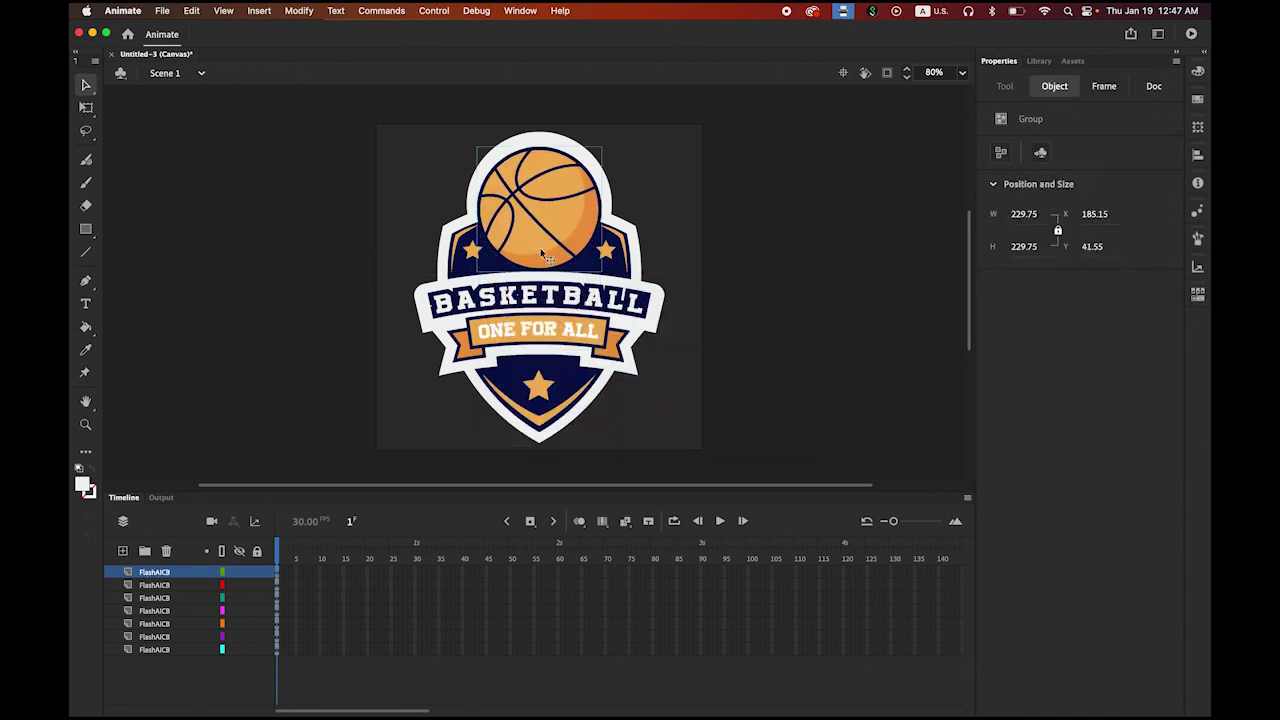
pyautogui.press('Up')
pyautogui.press('Up')
pyautogui.press('Up')
pyautogui.press('Up')
pyautogui.press('Up')
pyautogui.press('Up')
pyautogui.press('Up')
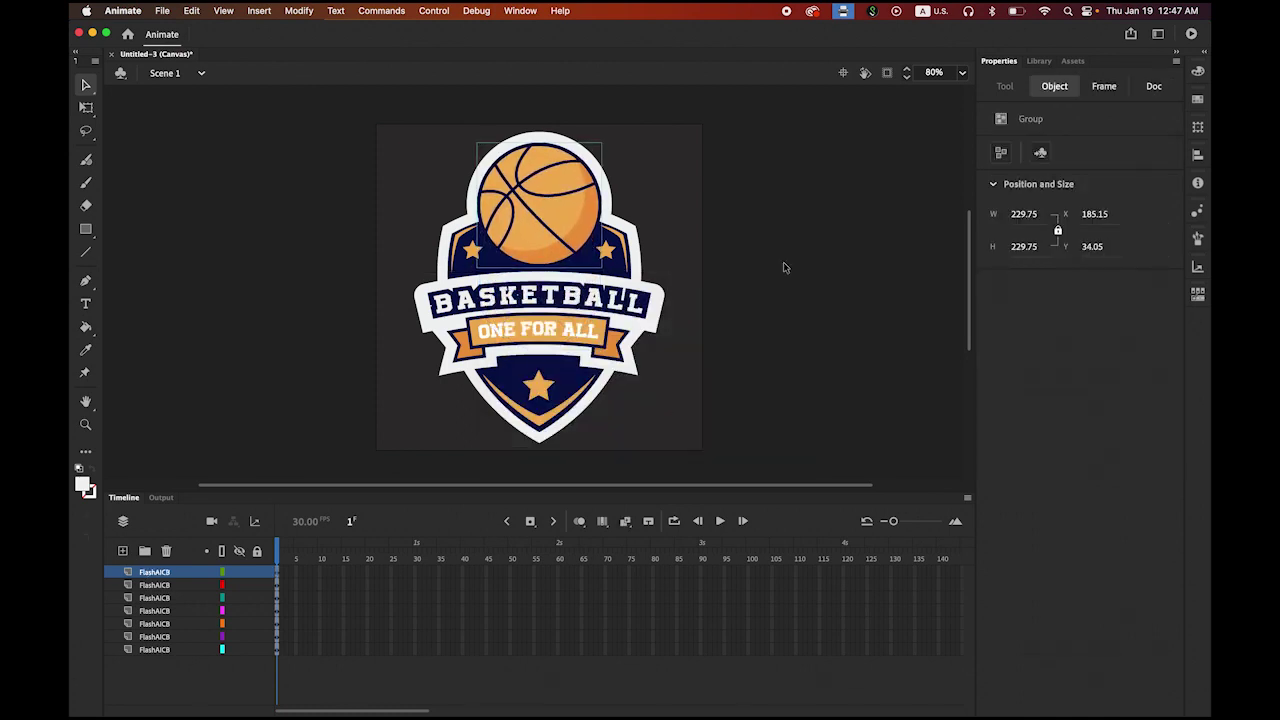
pyautogui.press('Up')
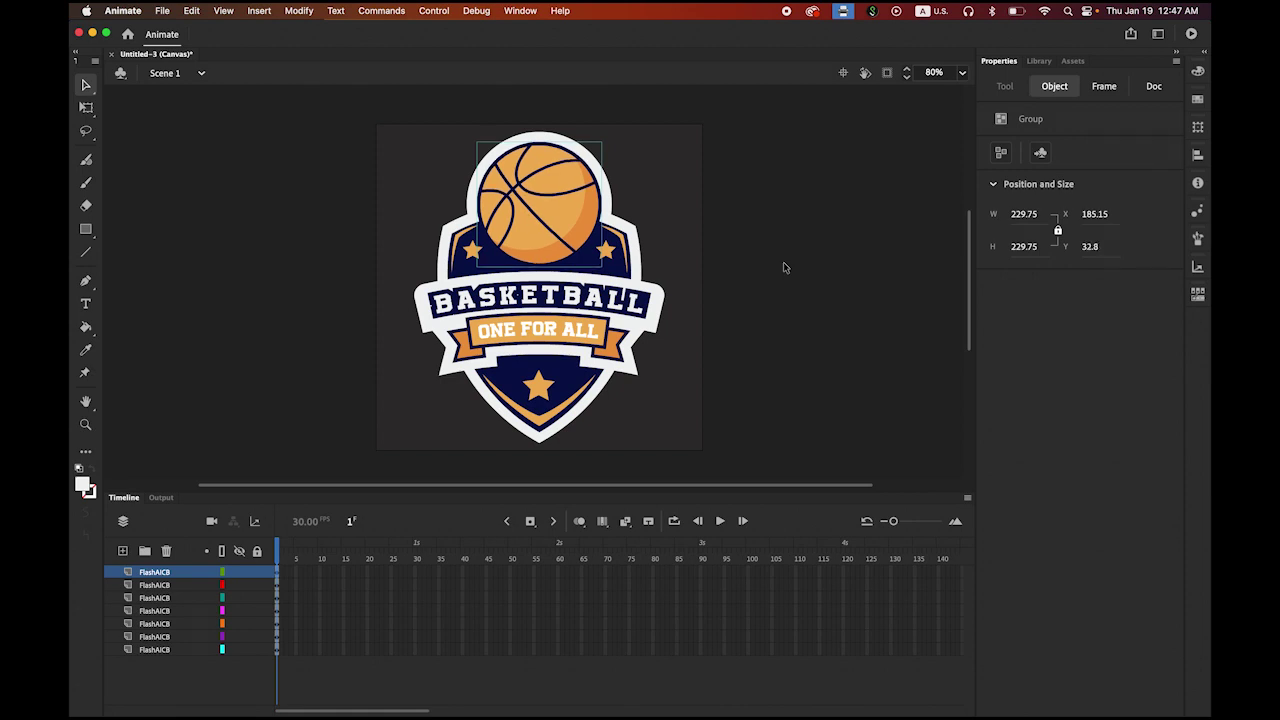
pyautogui.click(788, 318)
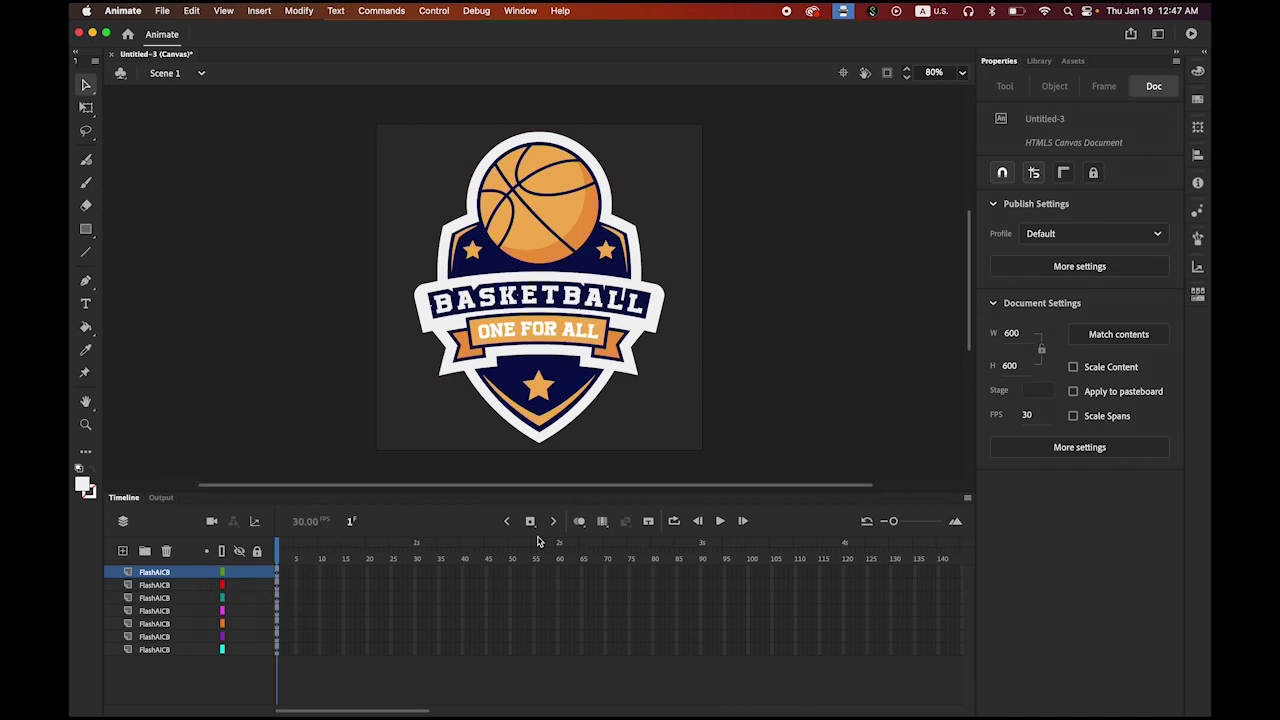
# - Insert keyframes at frame 10 on all seven logo layers
pyautogui.moveTo(893, 522); pyautogui.dragTo(898, 523)
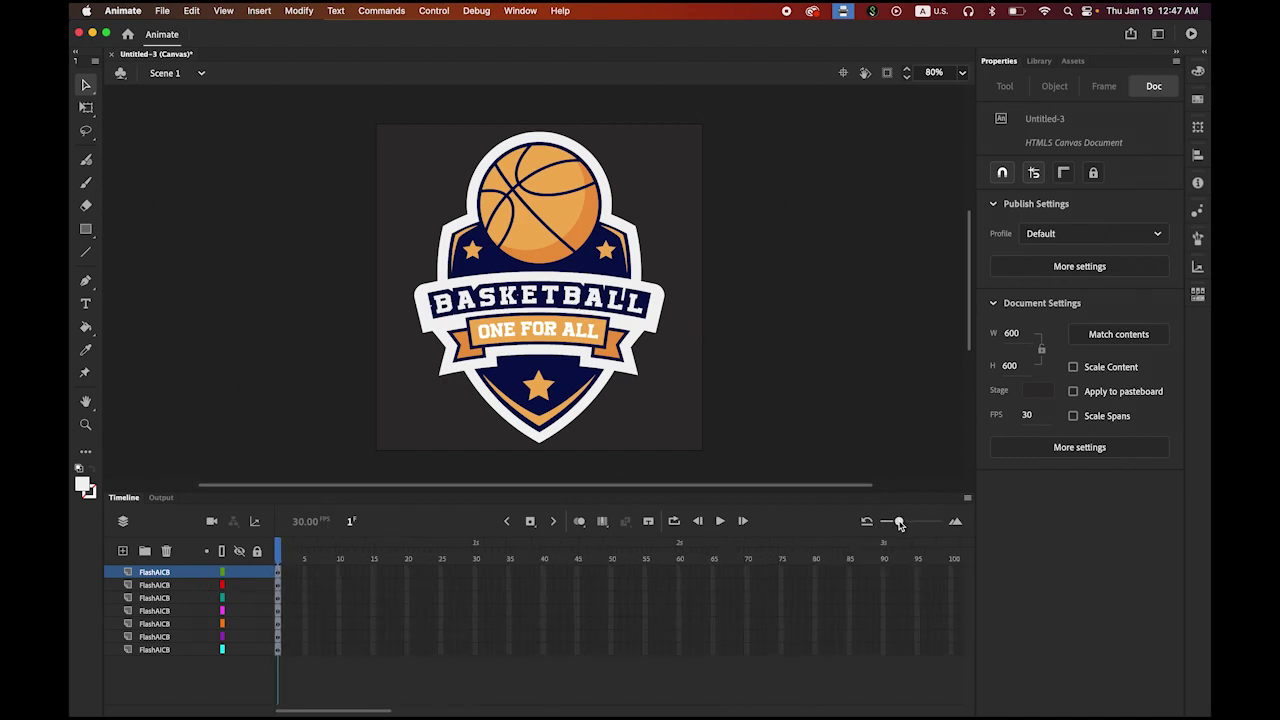
pyautogui.click(339, 575)
pyautogui.keyDown('shift'); pyautogui.click(340, 652); pyautogui.keyUp('shift')
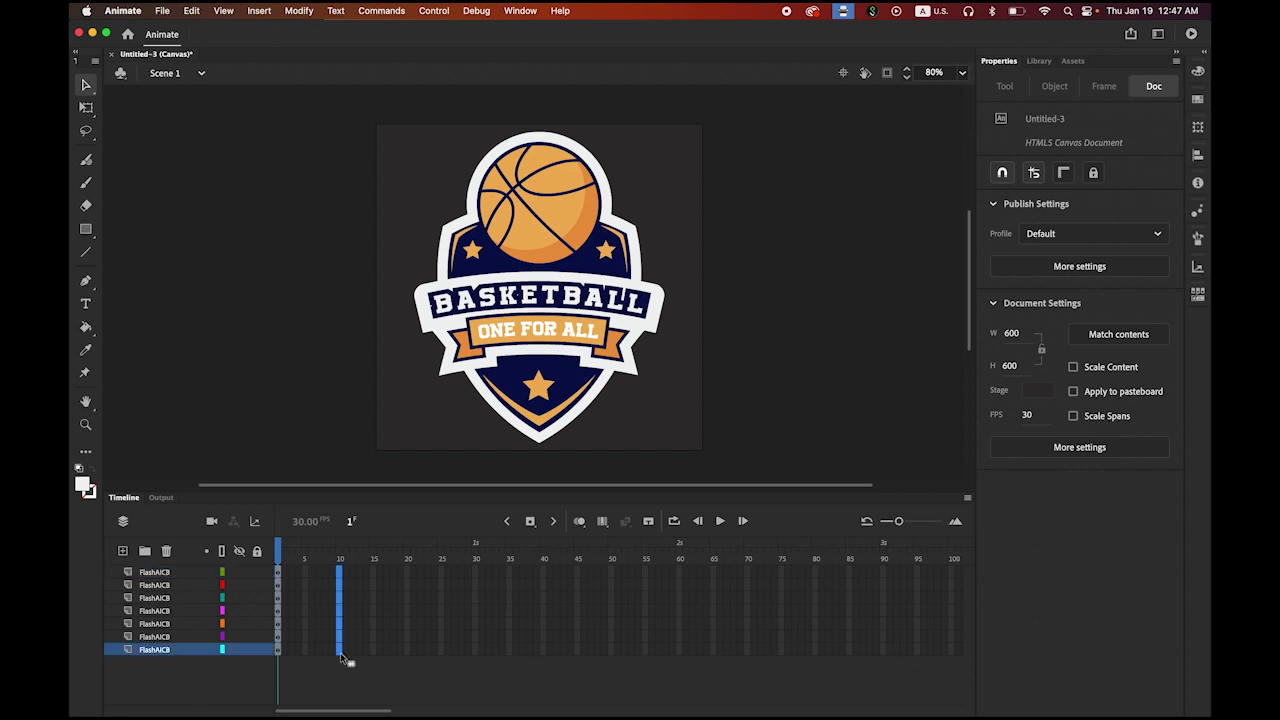
pyautogui.click(530, 521)
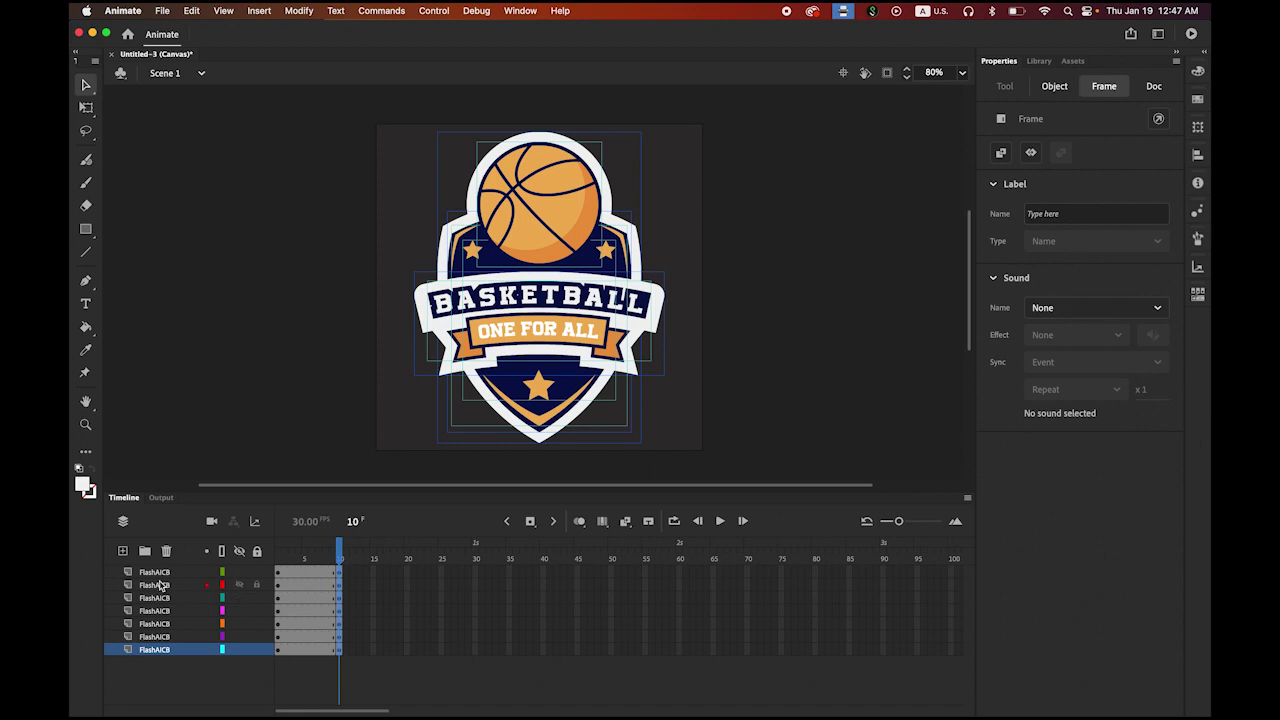
# - Create classic tweens across frames 1 to 10 on all seven layers
pyautogui.keyDown('shift'); pyautogui.click(158, 573); pyautogui.keyUp('shift')
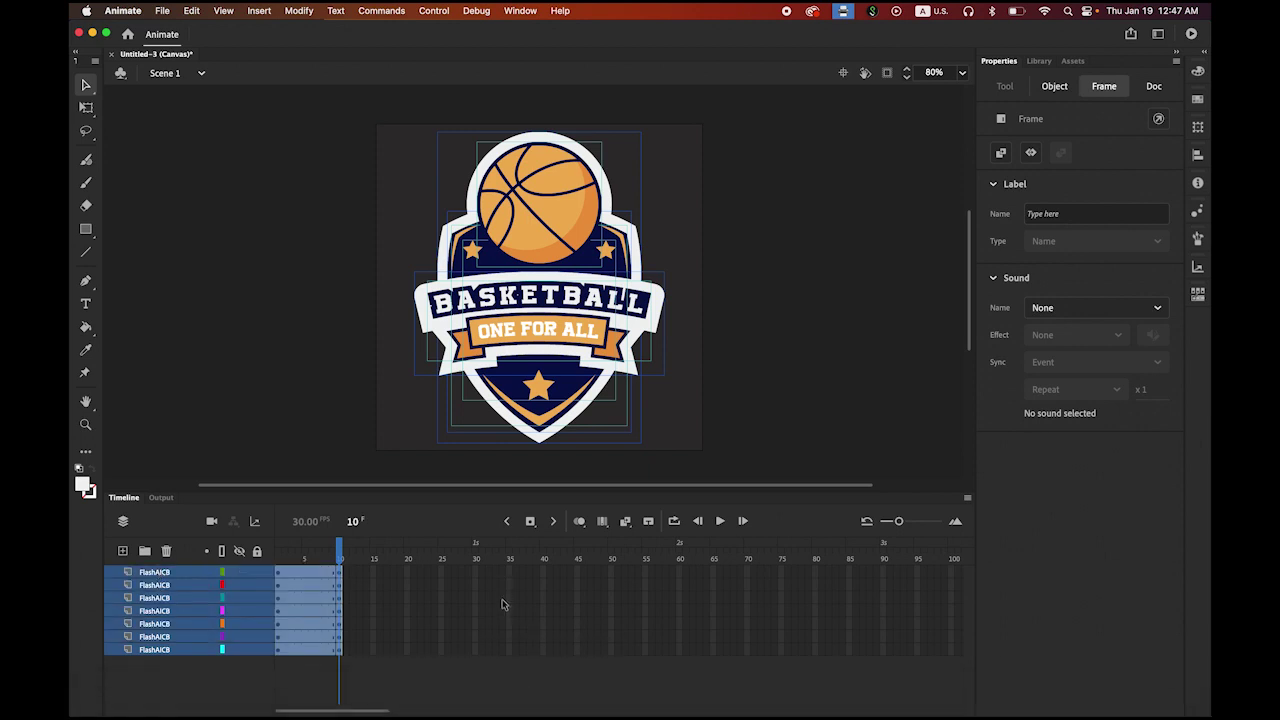
pyautogui.rightClick(300, 598)
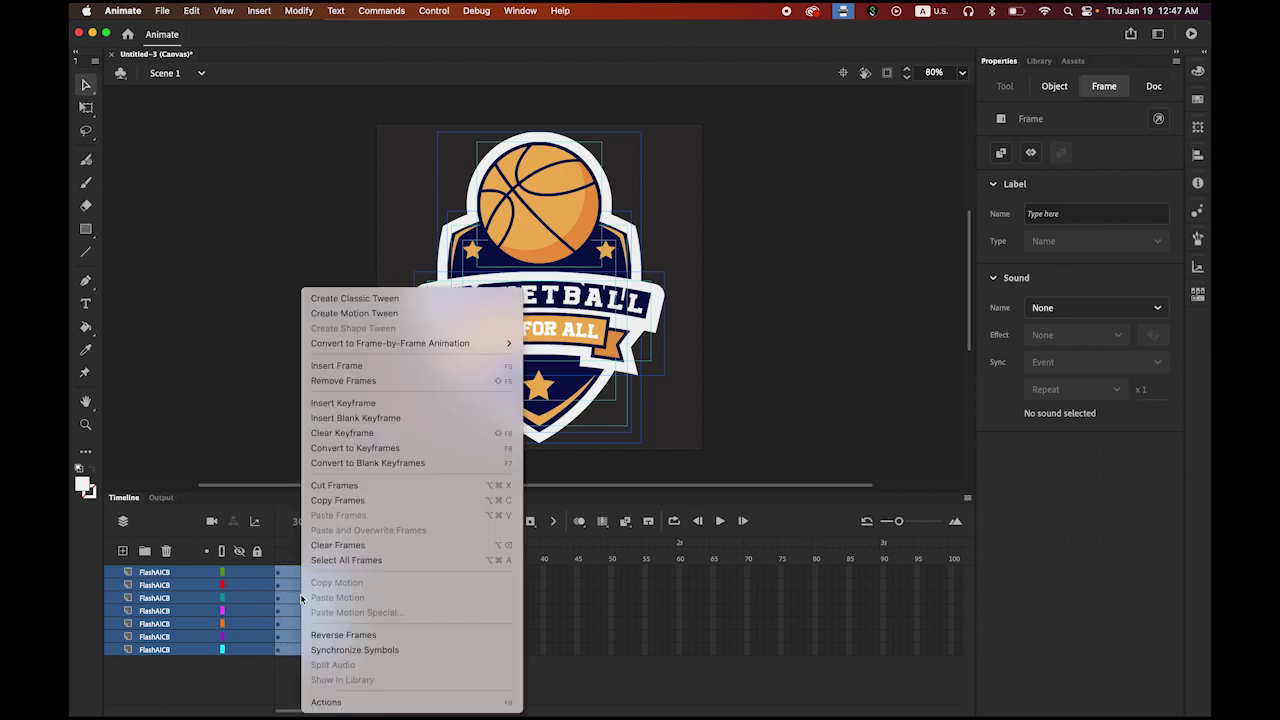
pyautogui.click(388, 299)
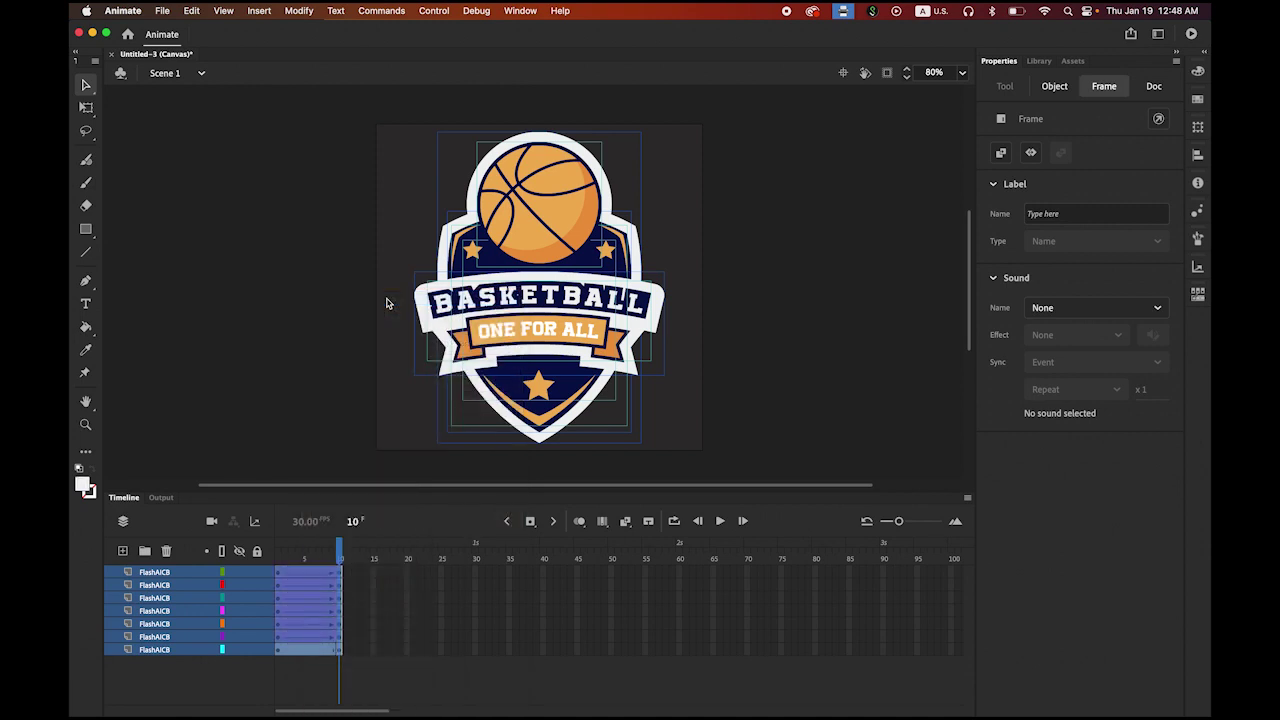
# - Set the classic tween ease to 100 for the frame 1 keyframes of all seven layers and play the timeline
pyautogui.click(343, 556)
pyautogui.moveTo(341, 556); pyautogui.dragTo(279, 556)
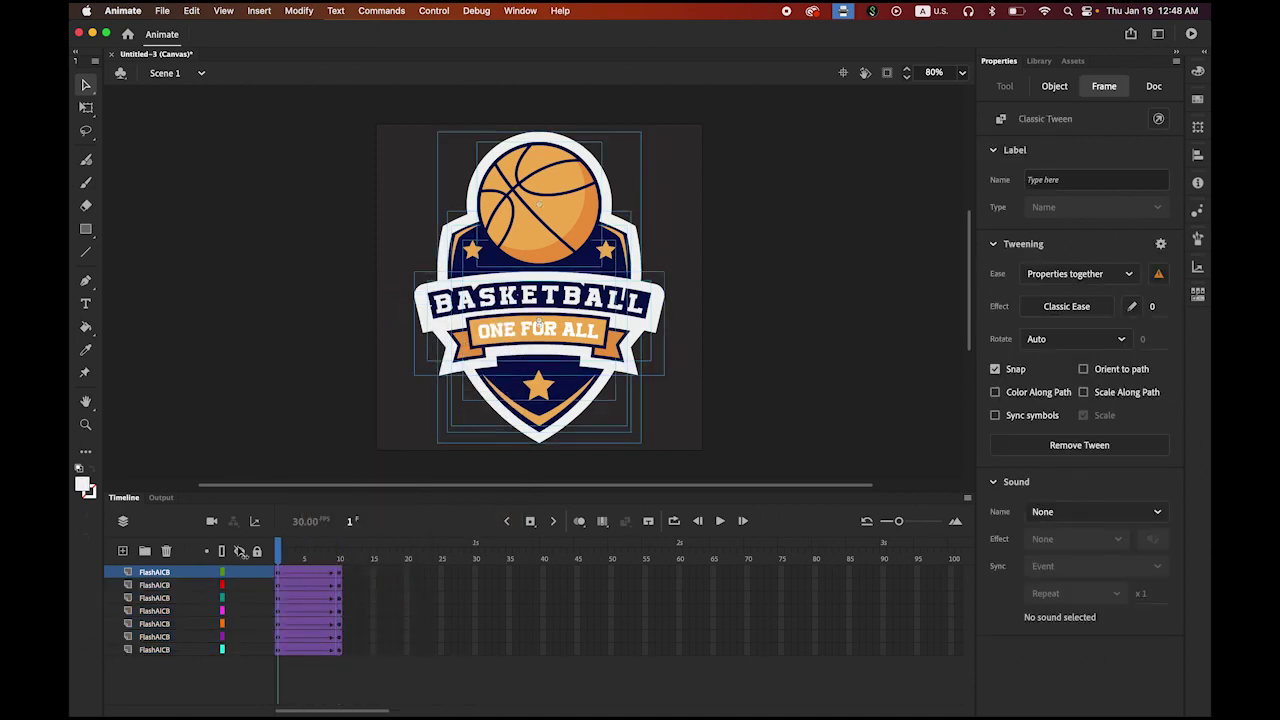
pyautogui.click(281, 578)
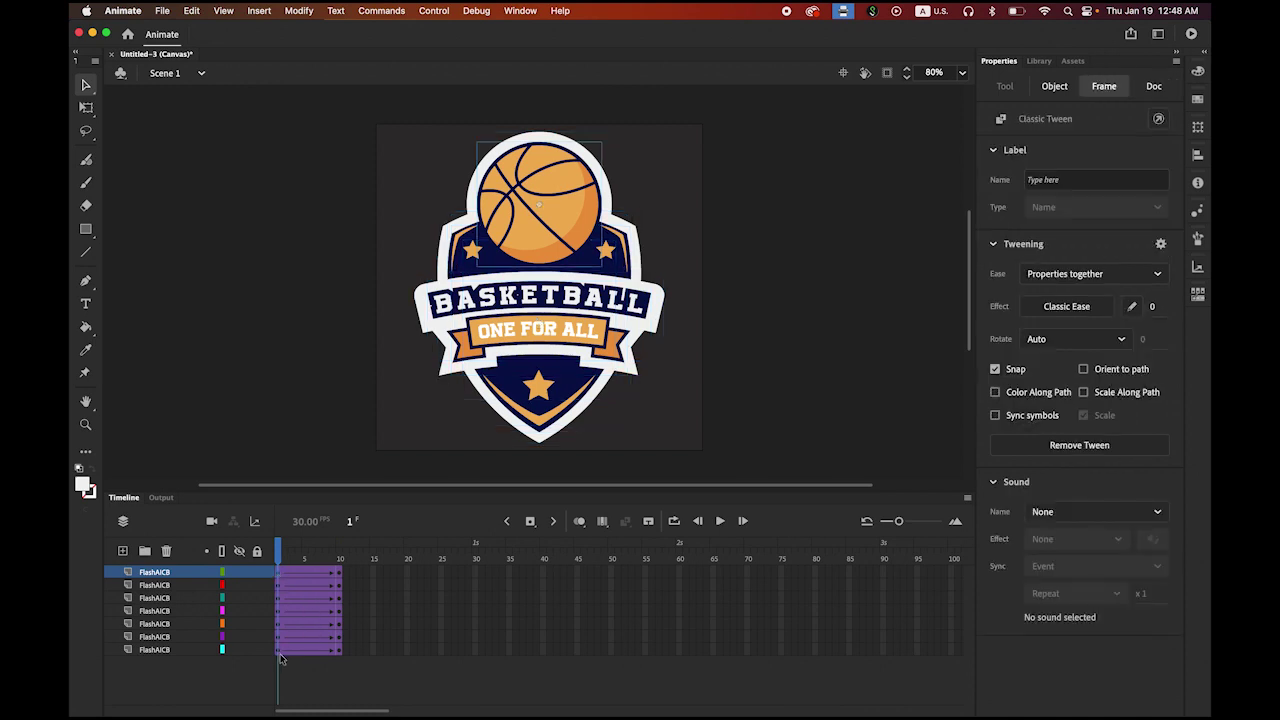
pyautogui.keyDown('shift'); pyautogui.click(279, 651); pyautogui.keyUp('shift')
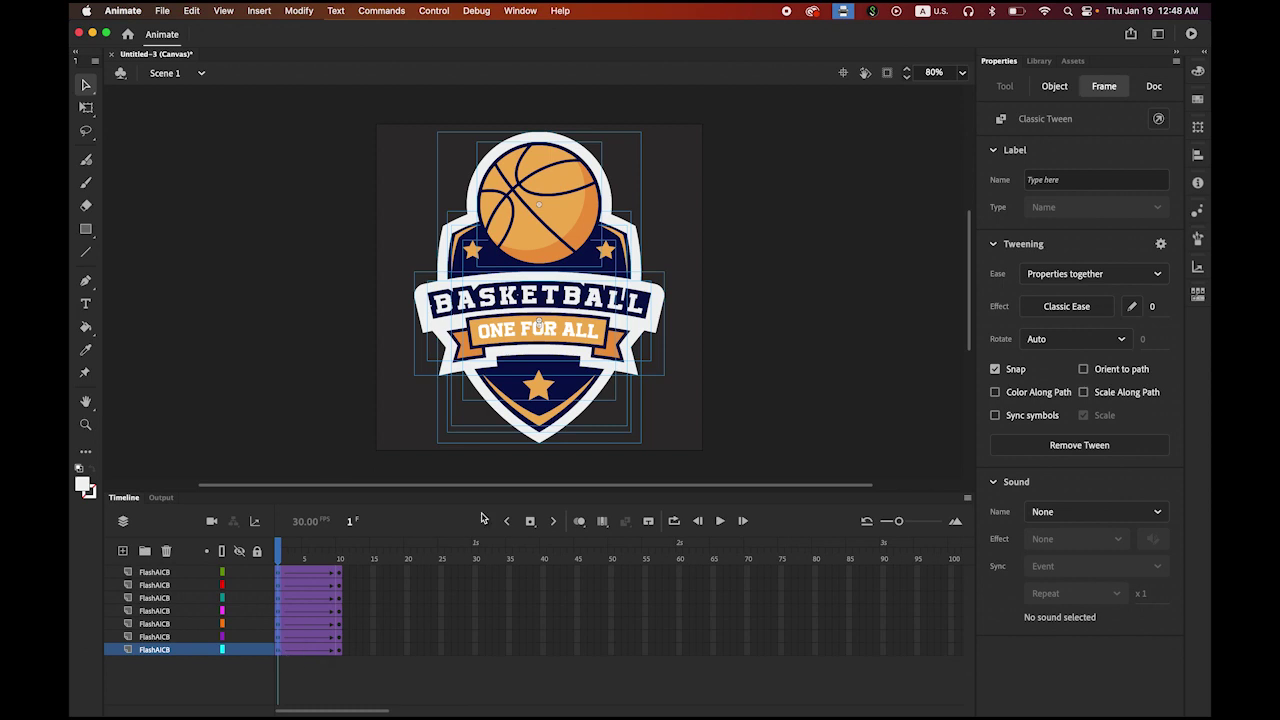
pyautogui.click(1154, 307)
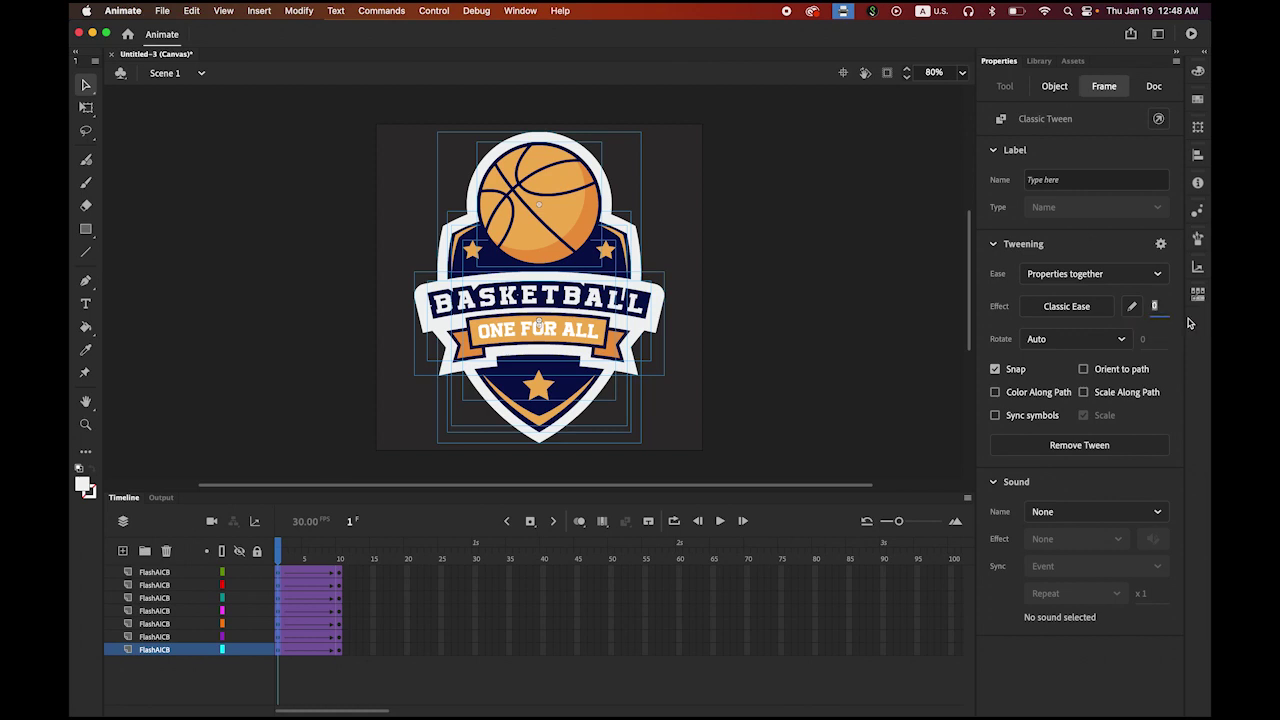
pyautogui.write('100')
pyautogui.press('Return')
pyautogui.click(721, 522)
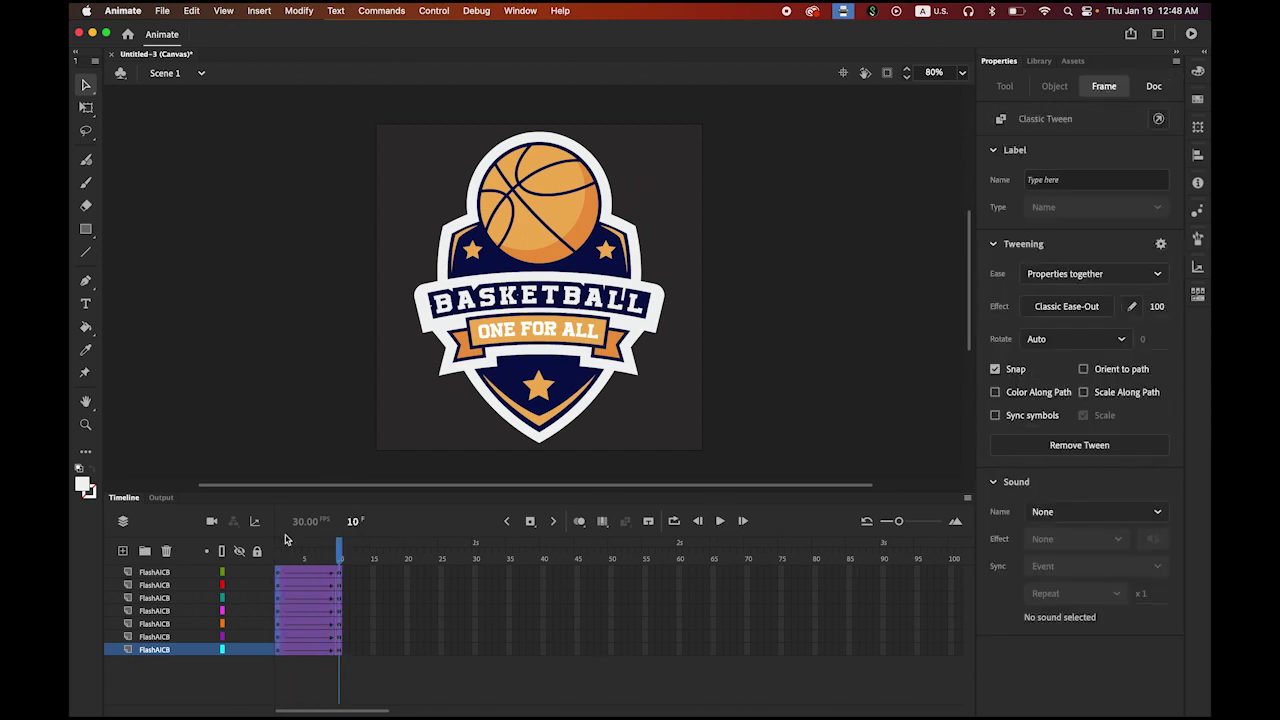
# - At frame 1, select all the logo parts on the stage and scale them proportionally to 200%
pyautogui.click(340, 558)
pyautogui.moveTo(340, 558); pyautogui.dragTo(280, 558)
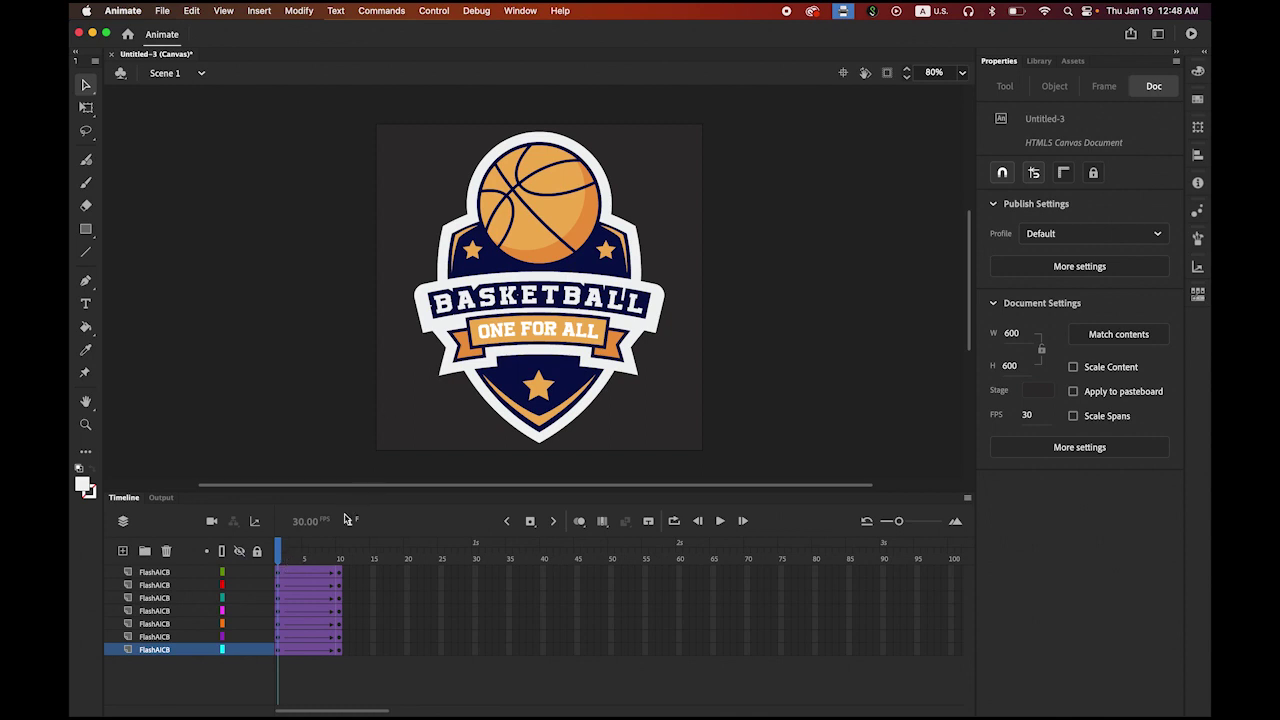
pyautogui.click(305, 557)
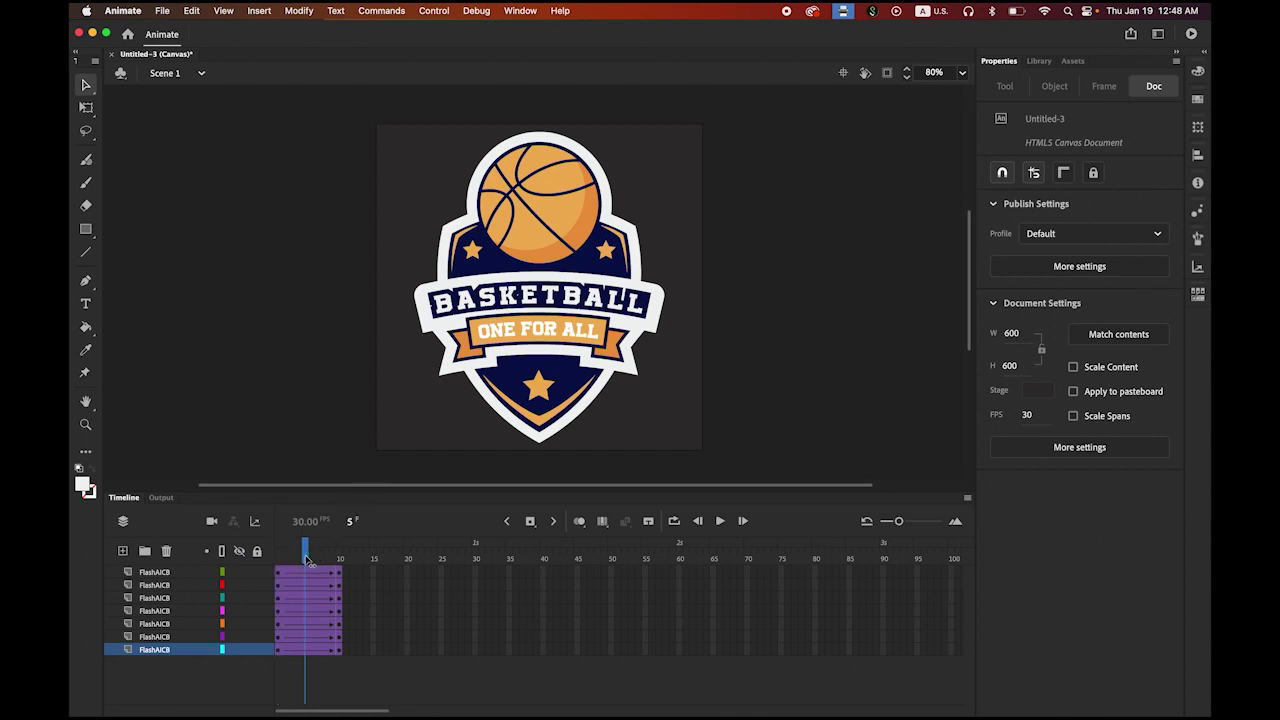
pyautogui.moveTo(305, 557); pyautogui.dragTo(237, 558)
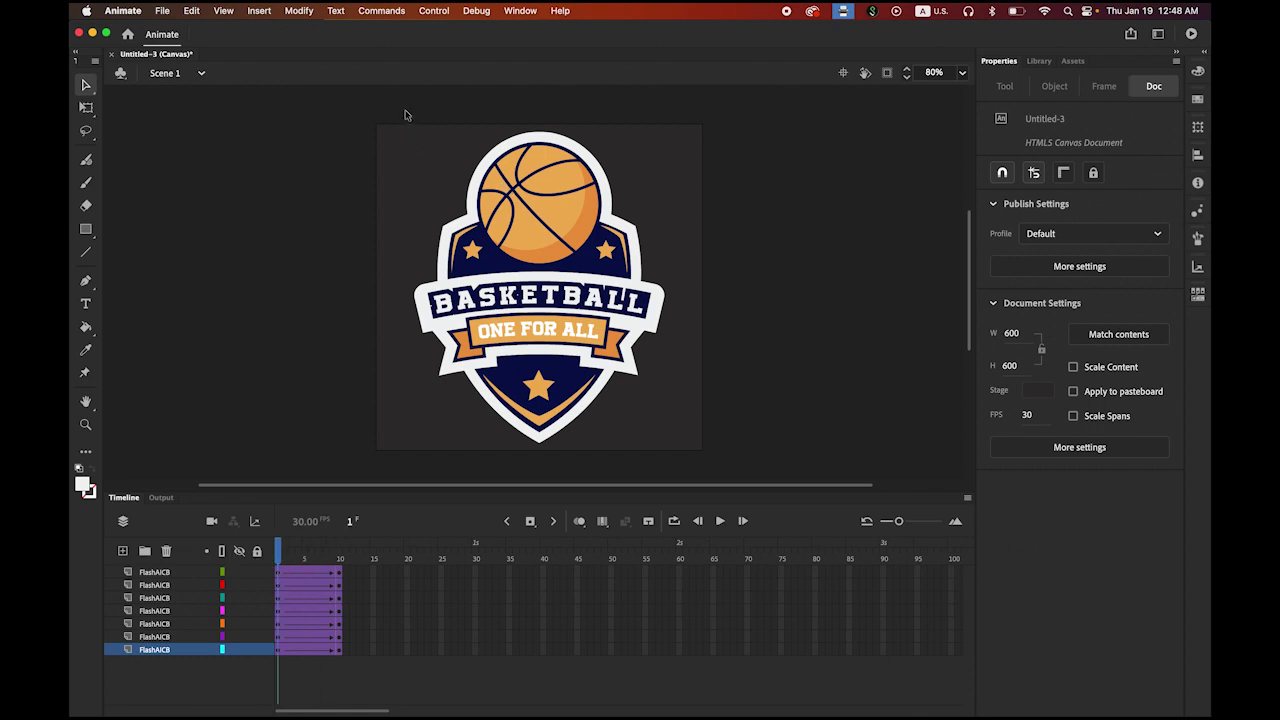
pyautogui.moveTo(404, 110); pyautogui.dragTo(669, 457)
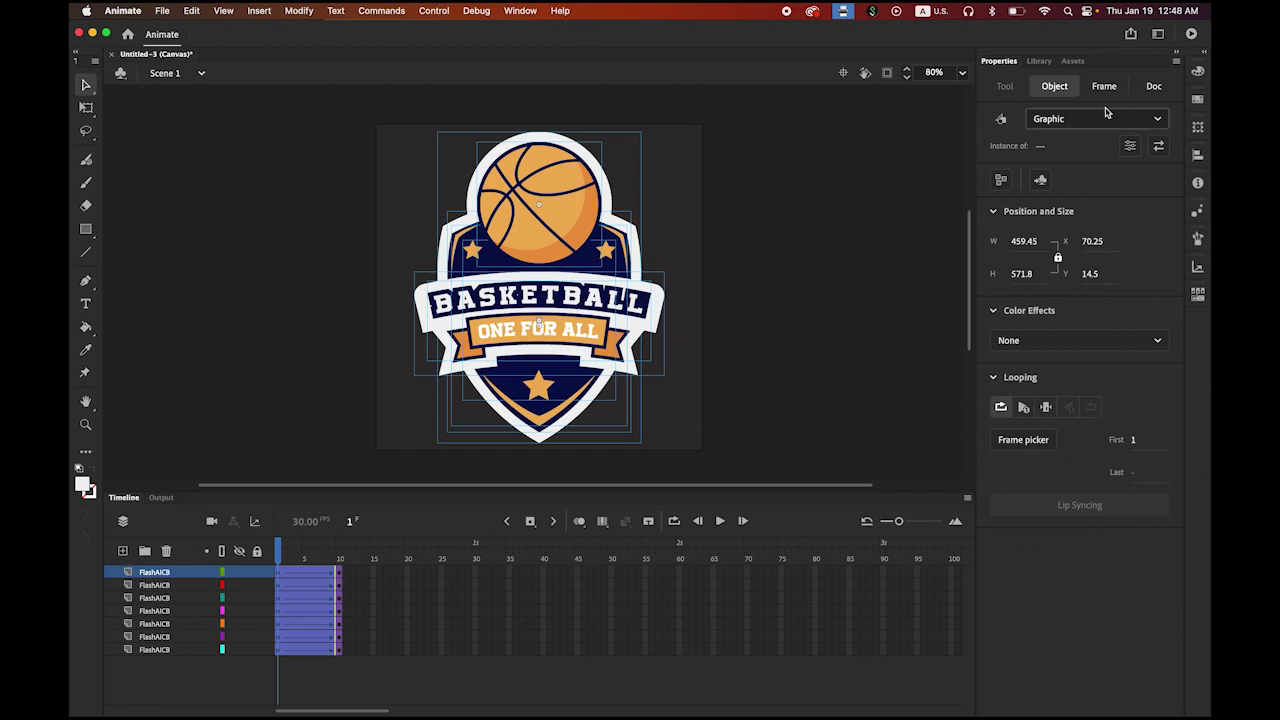
pyautogui.click(1197, 129)
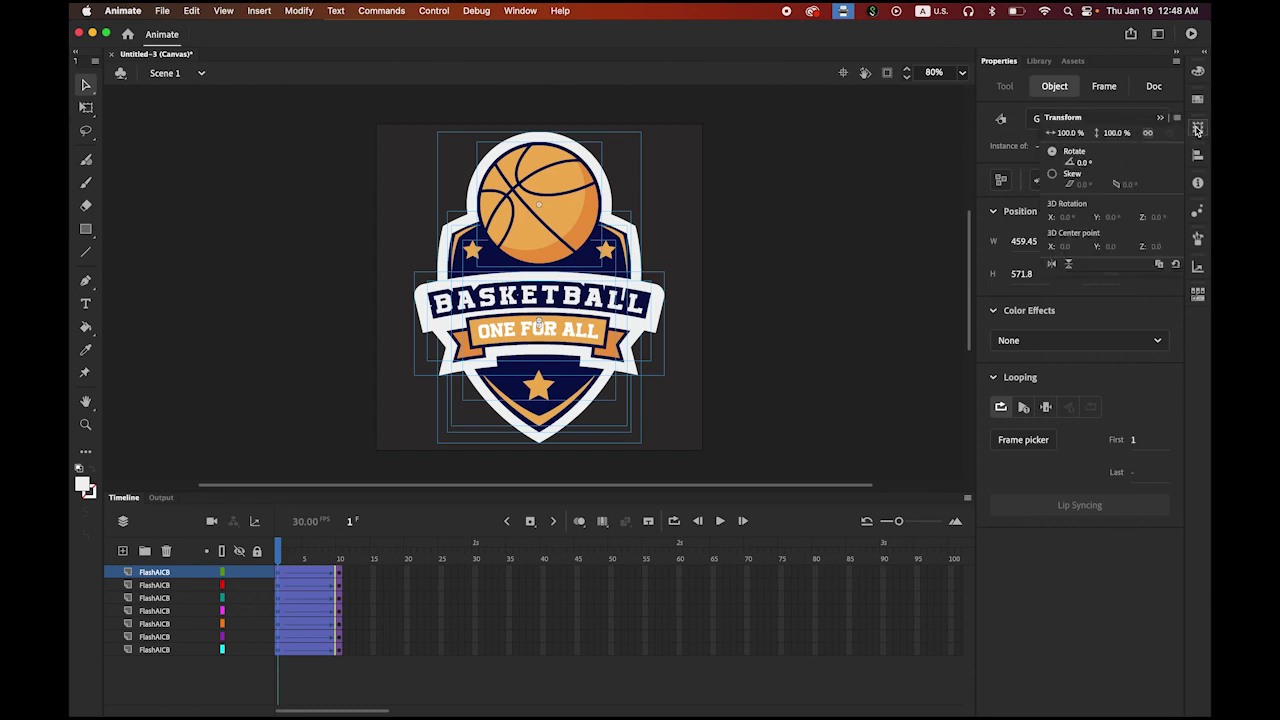
pyautogui.click(528, 10)
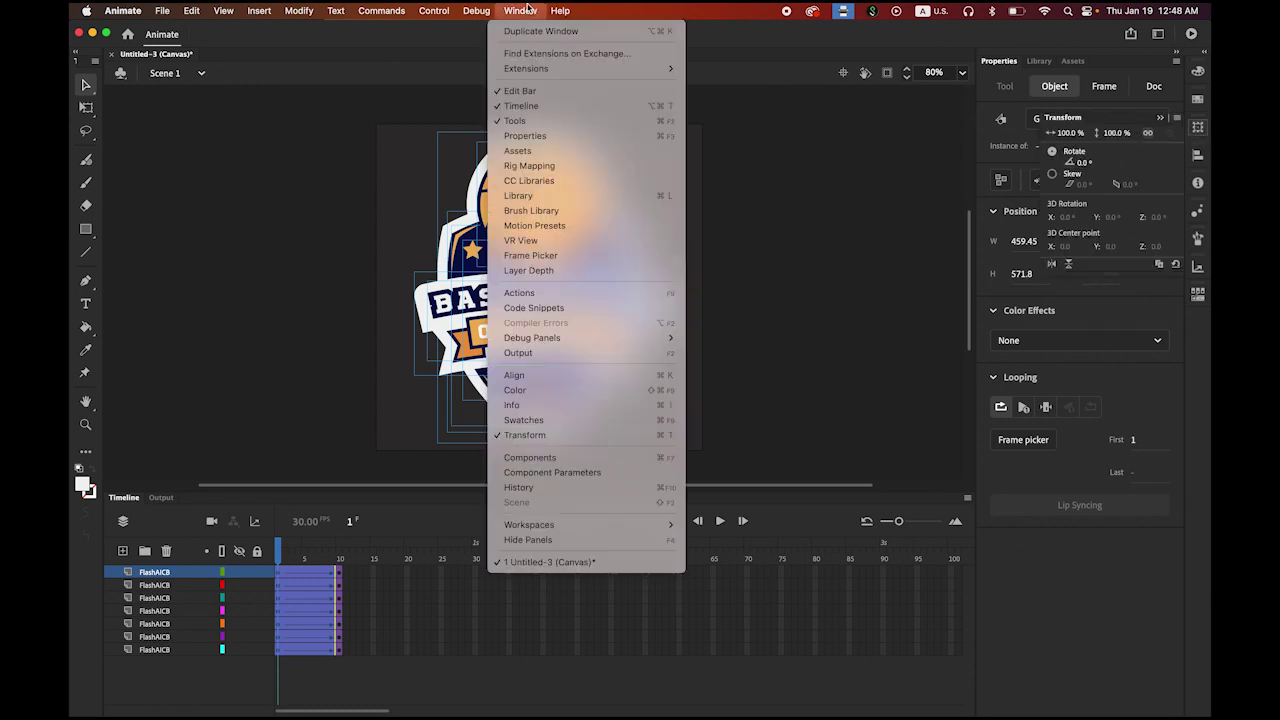
pyautogui.click(596, 436)
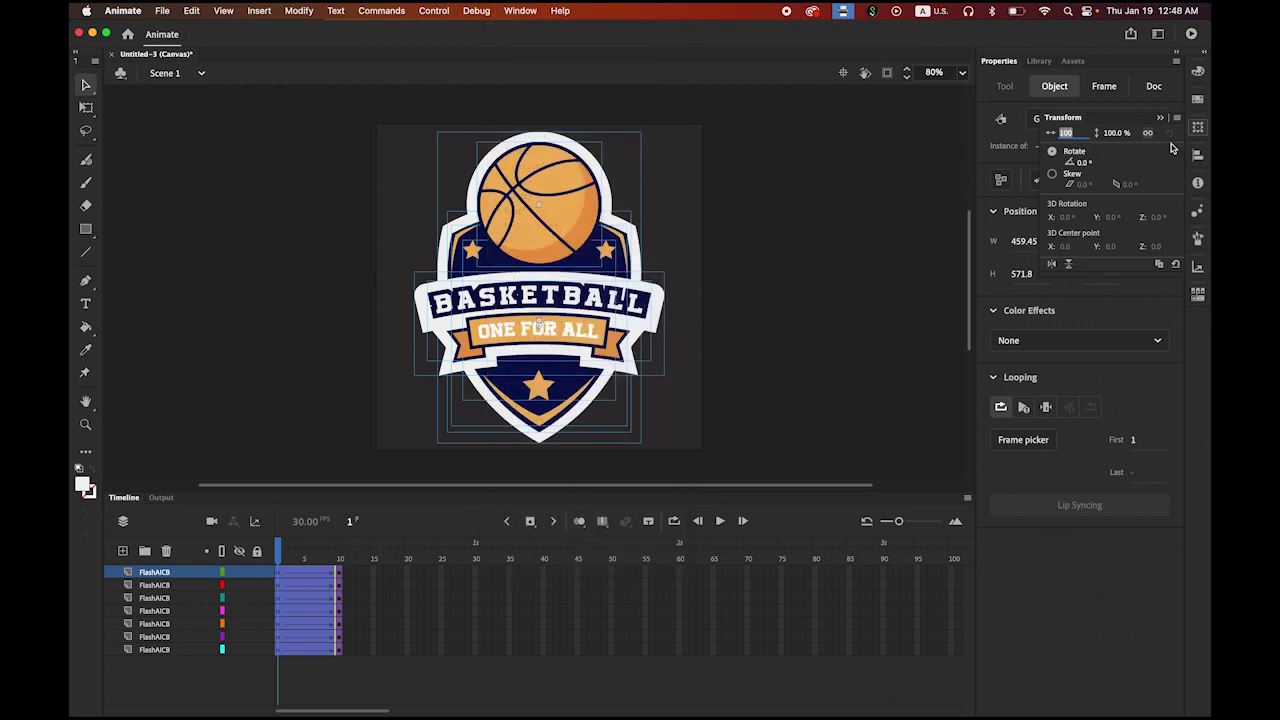
pyautogui.write('200')
pyautogui.press('Return')
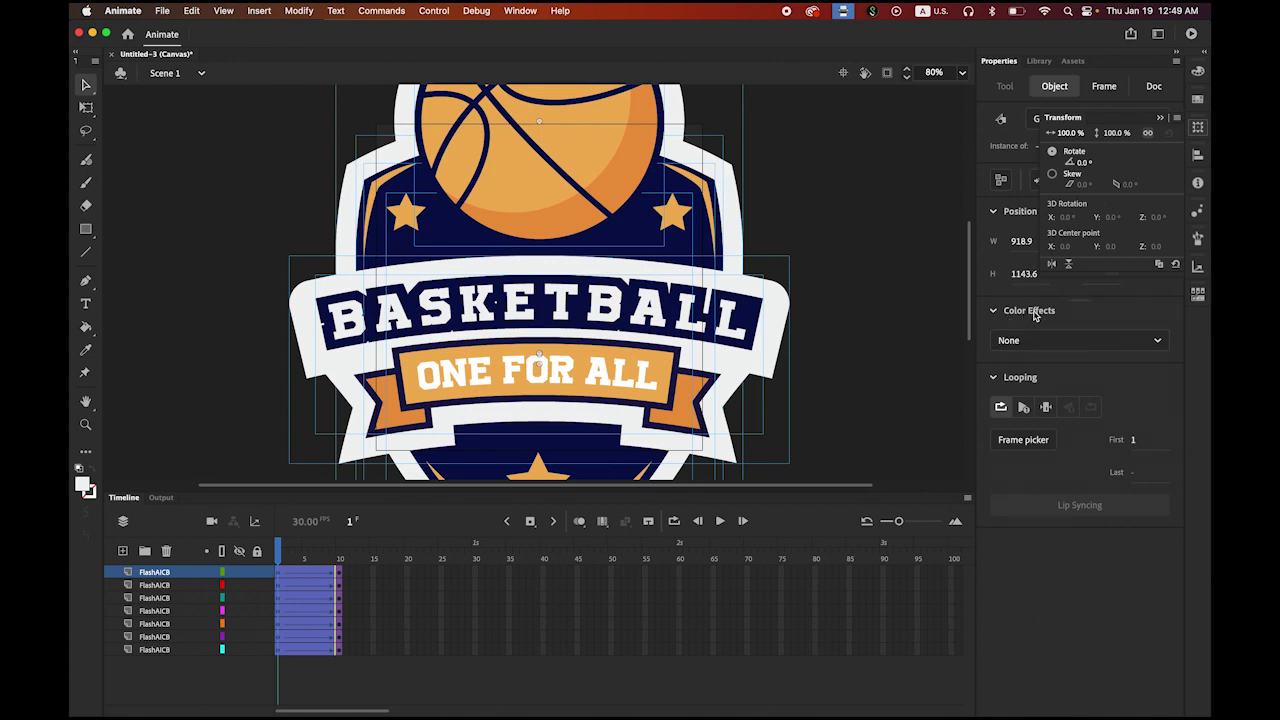
# - Apply an Alpha color effect of 0% to all the logo parts at frame 1
pyautogui.click(1158, 341)
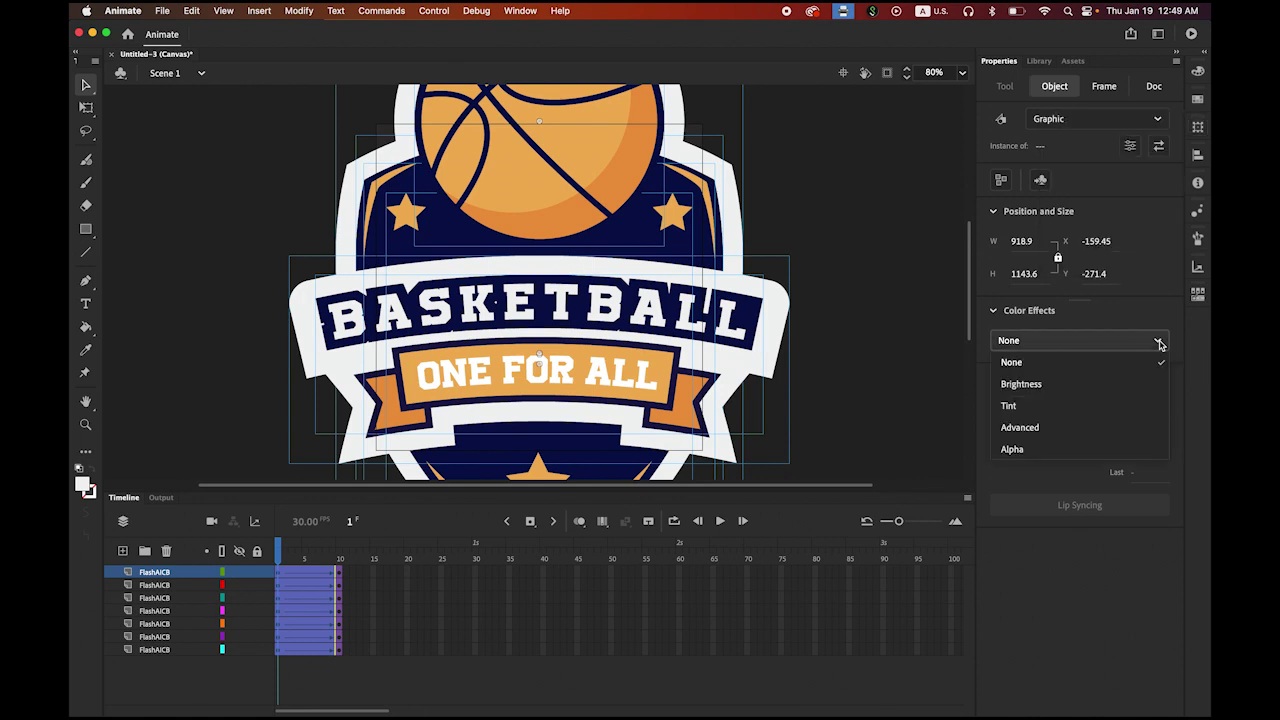
pyautogui.click(1090, 449)
pyautogui.moveTo(995, 380); pyautogui.dragTo(880, 386)
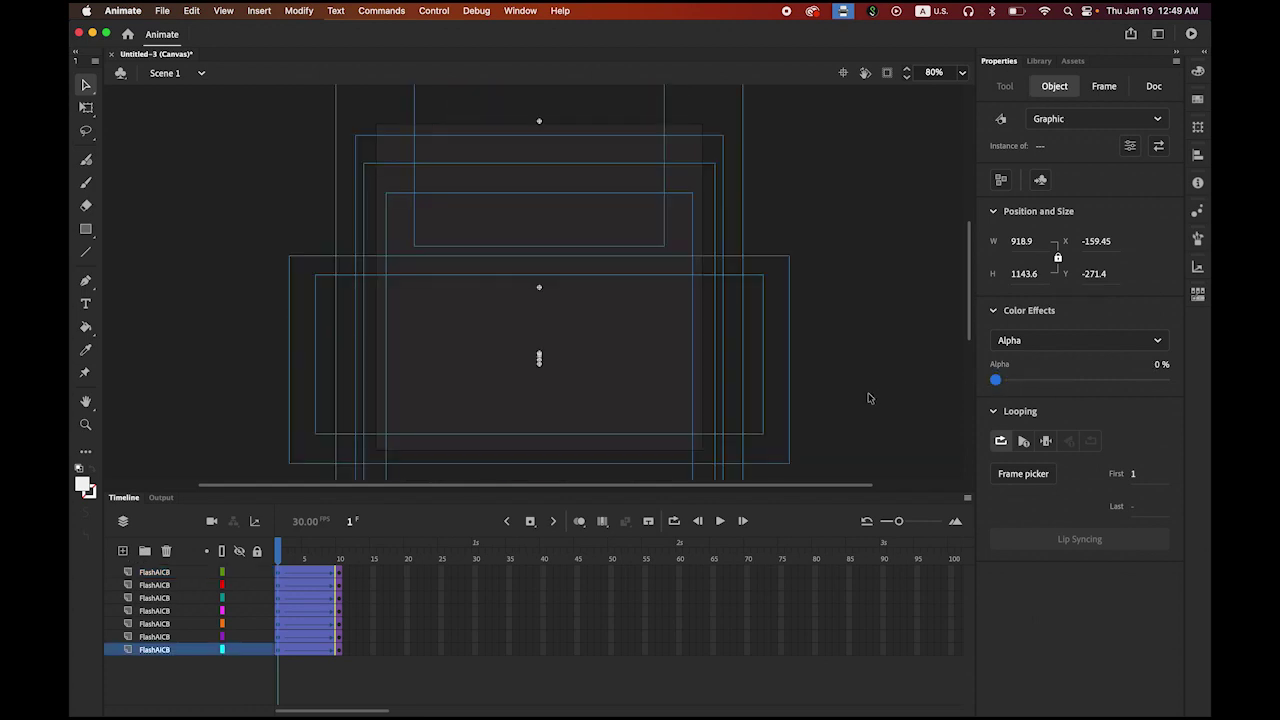
# - Deselect the logo parts and play the timeline to preview the scale and fade-in
pyautogui.click(820, 391)
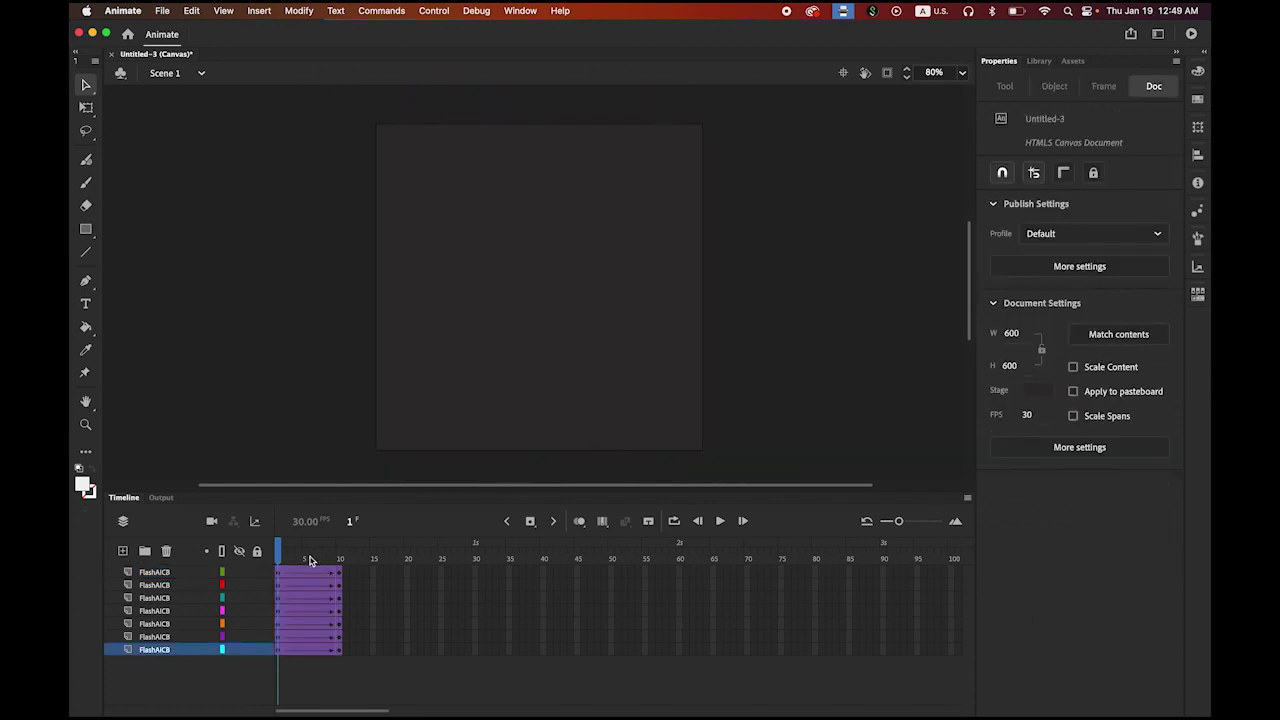
pyautogui.click(720, 521)
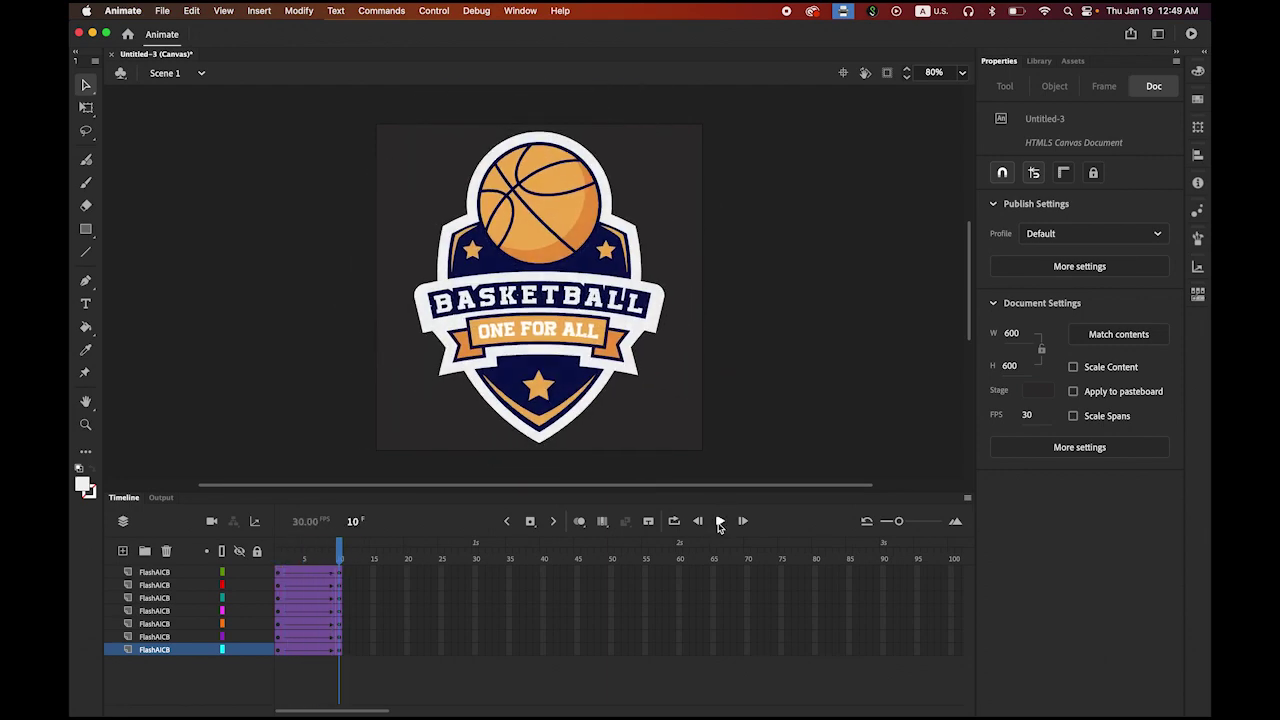
pyautogui.click(720, 521)
# - Shift the tweens on the second, third and fourth layers from the bottom to start at frames 6, 11 and 16
pyautogui.click(155, 637)
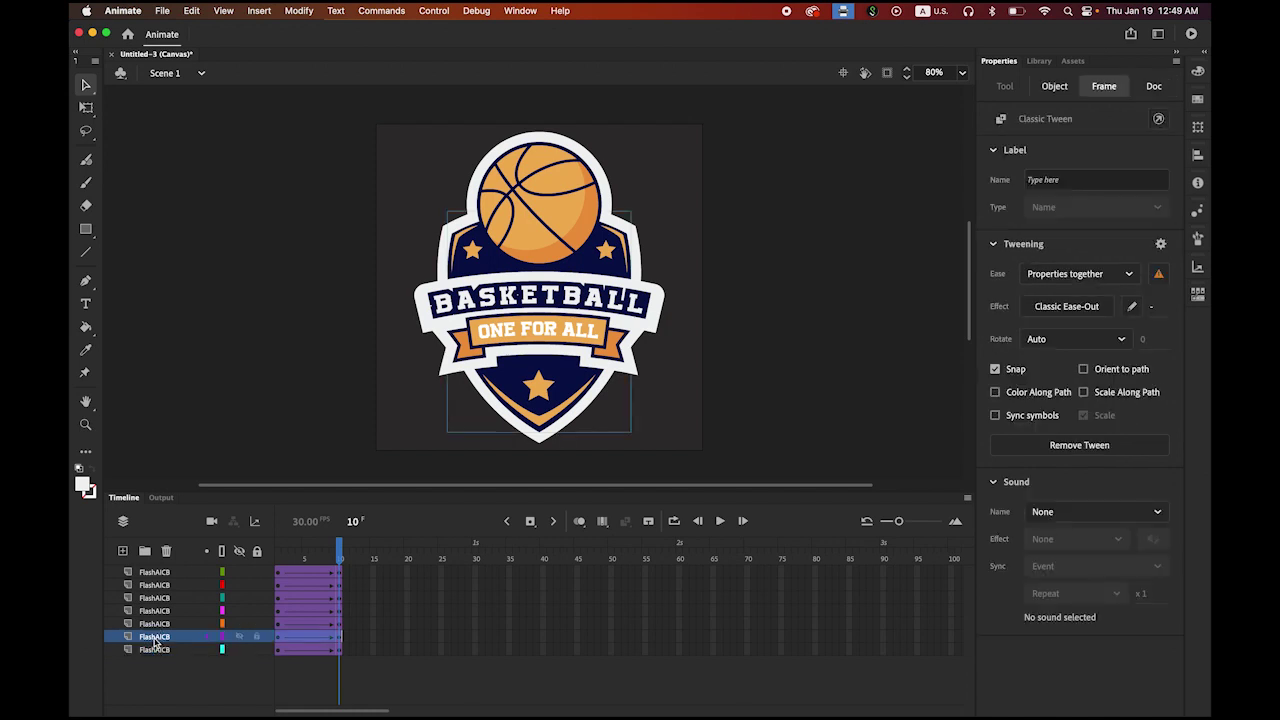
pyautogui.moveTo(307, 640); pyautogui.dragTo(340, 641)
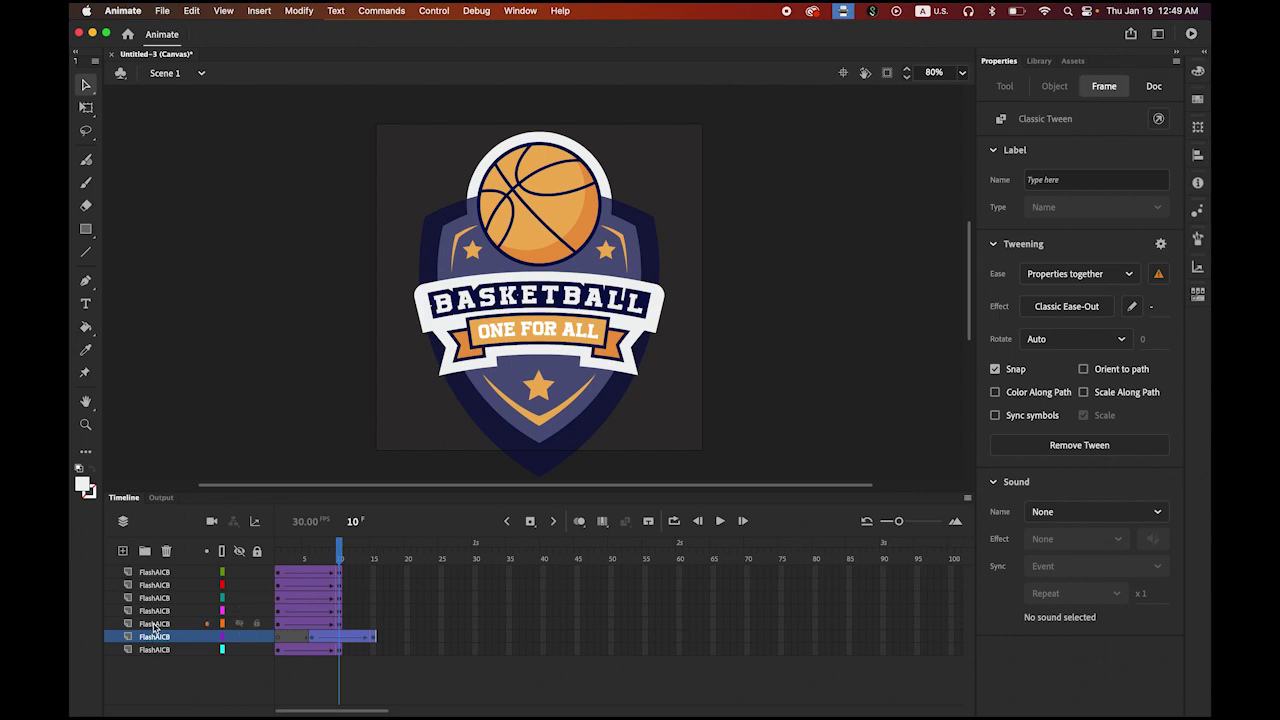
pyautogui.click(290, 624)
pyautogui.moveTo(297, 627); pyautogui.dragTo(370, 630)
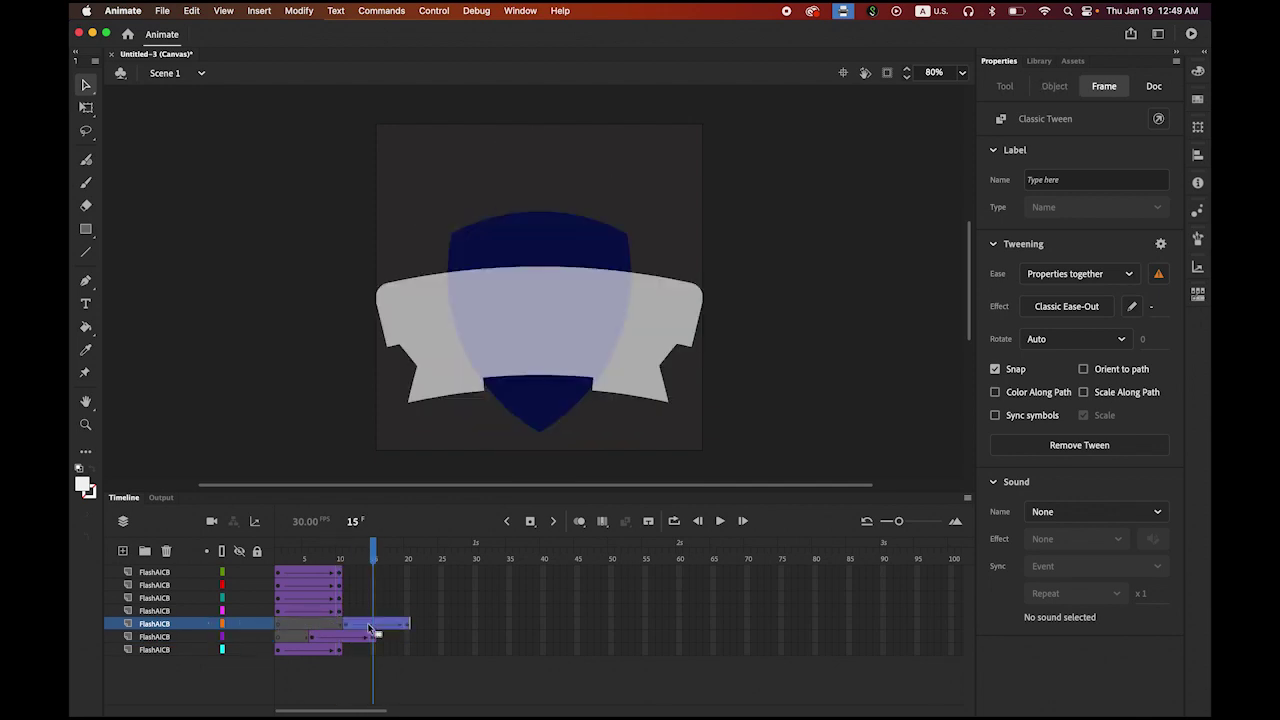
pyautogui.click(292, 609)
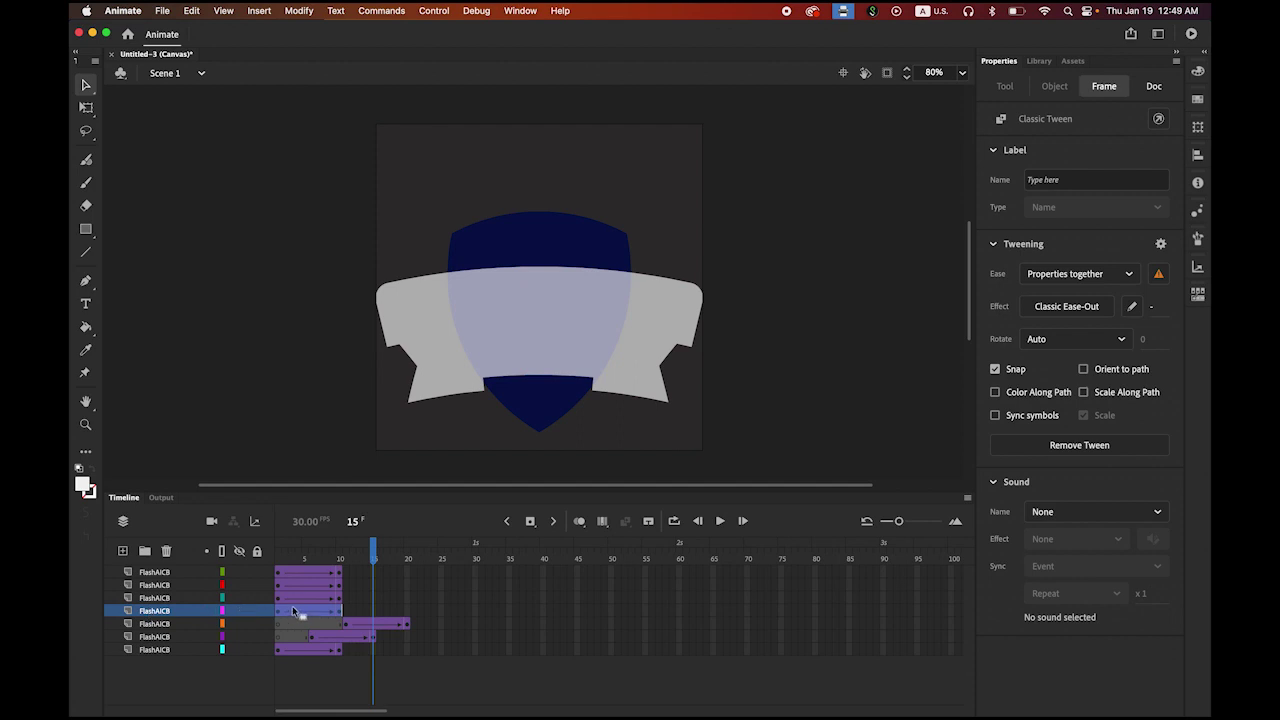
pyautogui.moveTo(298, 611); pyautogui.dragTo(398, 618)
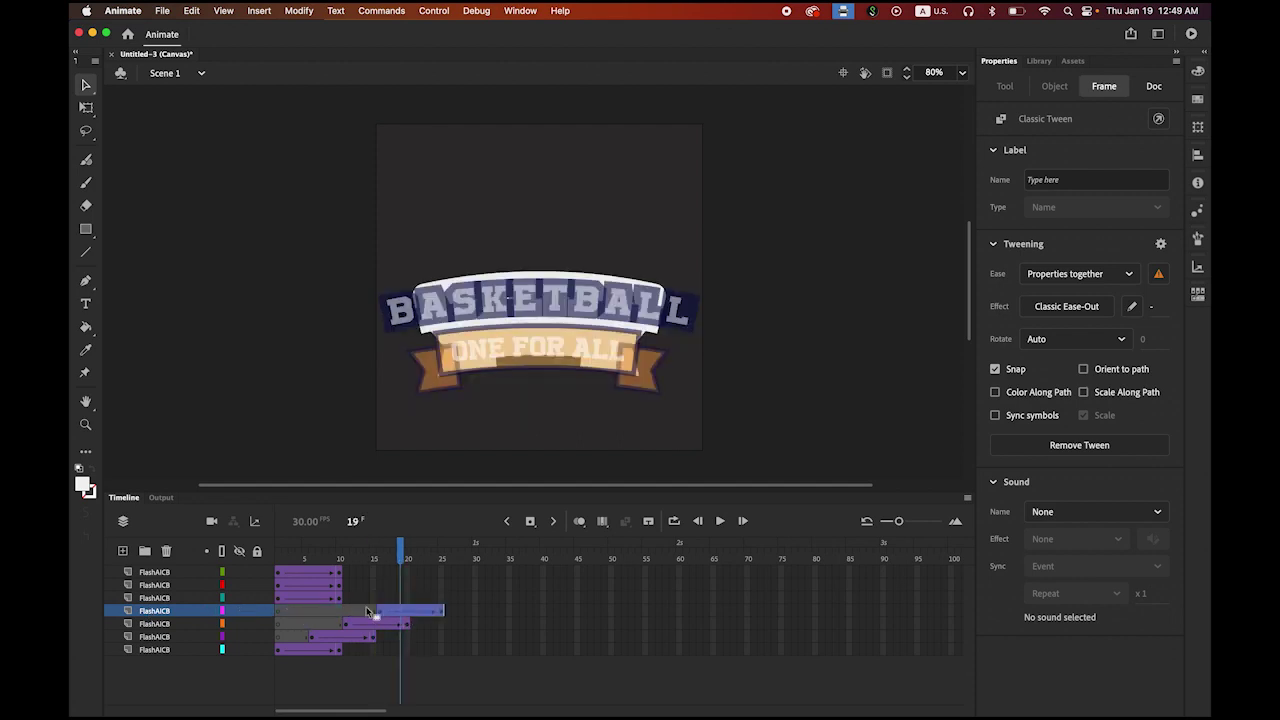
# - Shift the tweens on the top three layers, from the lowest one up, to start at frames 21, 26 and 31
pyautogui.click(160, 598)
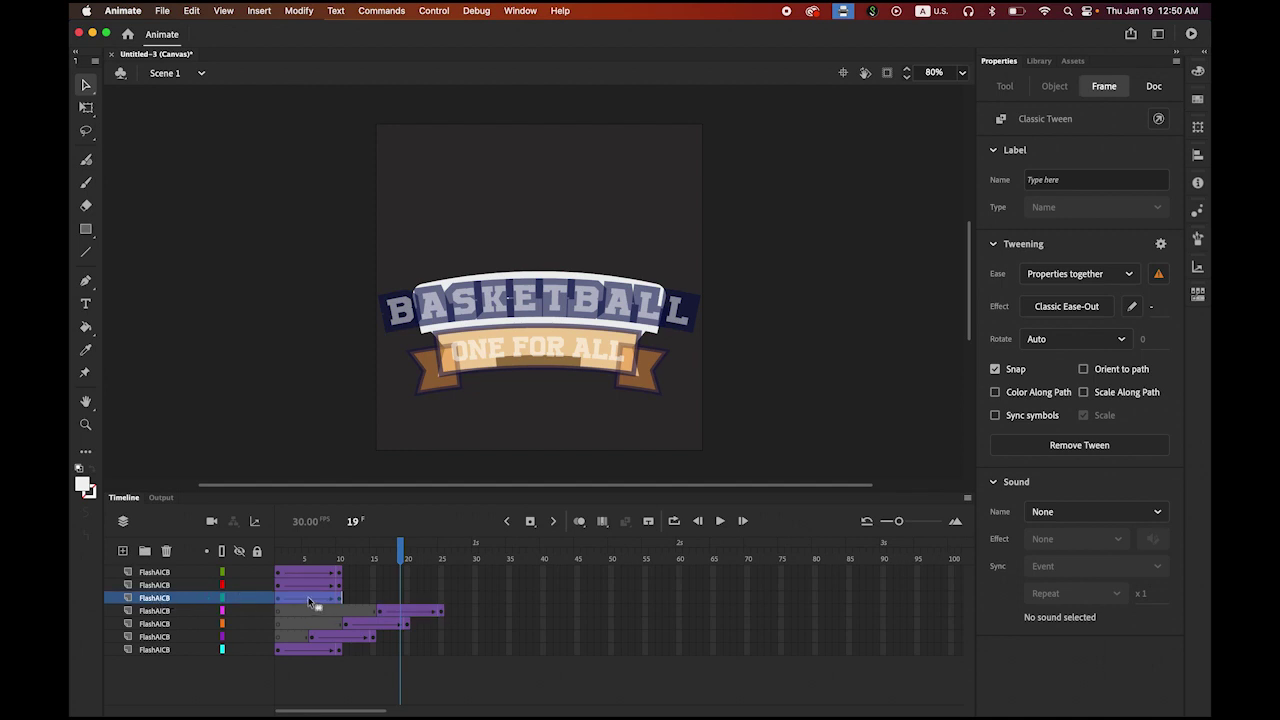
pyautogui.moveTo(313, 600); pyautogui.dragTo(440, 600)
pyautogui.click(148, 585)
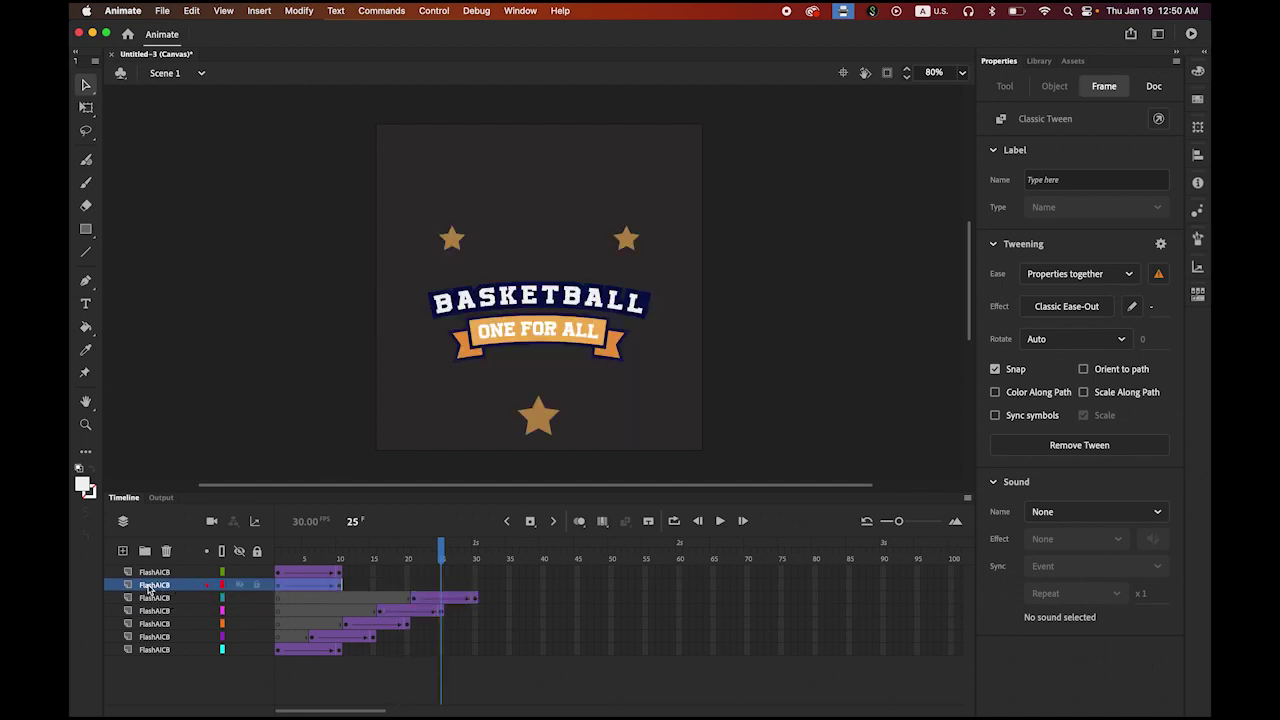
pyautogui.moveTo(300, 585); pyautogui.dragTo(465, 594)
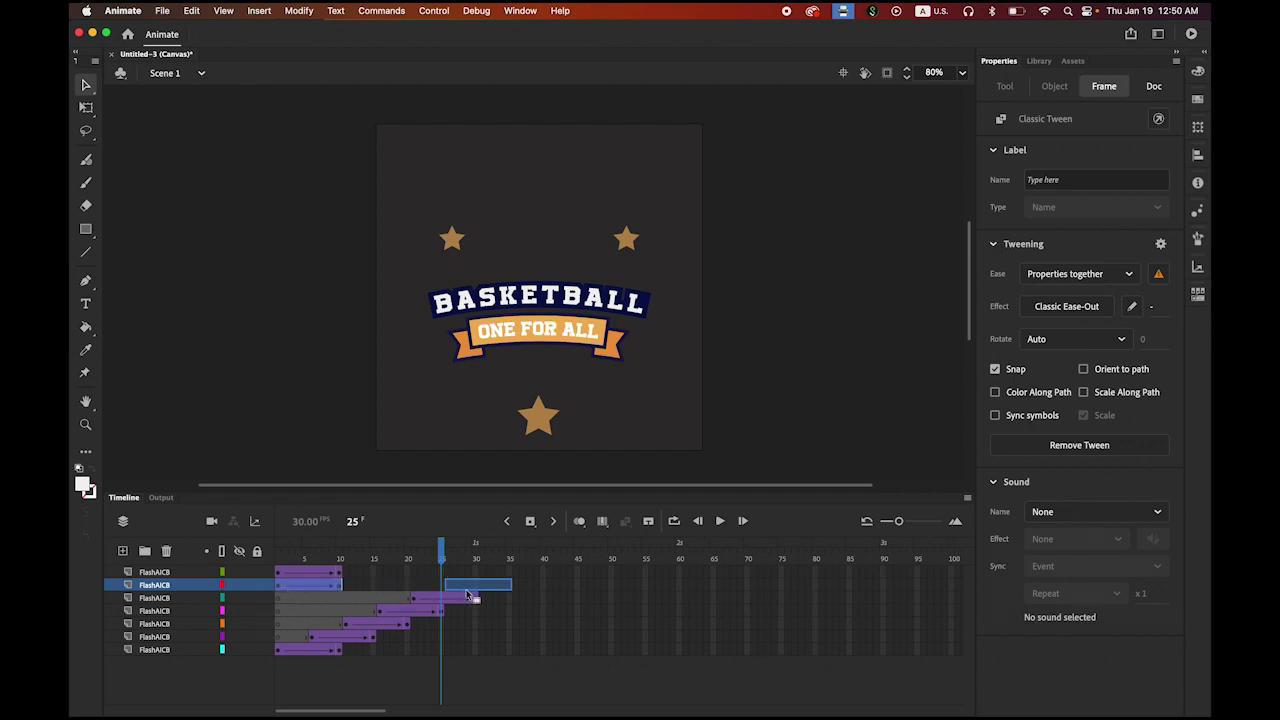
pyautogui.click(144, 576)
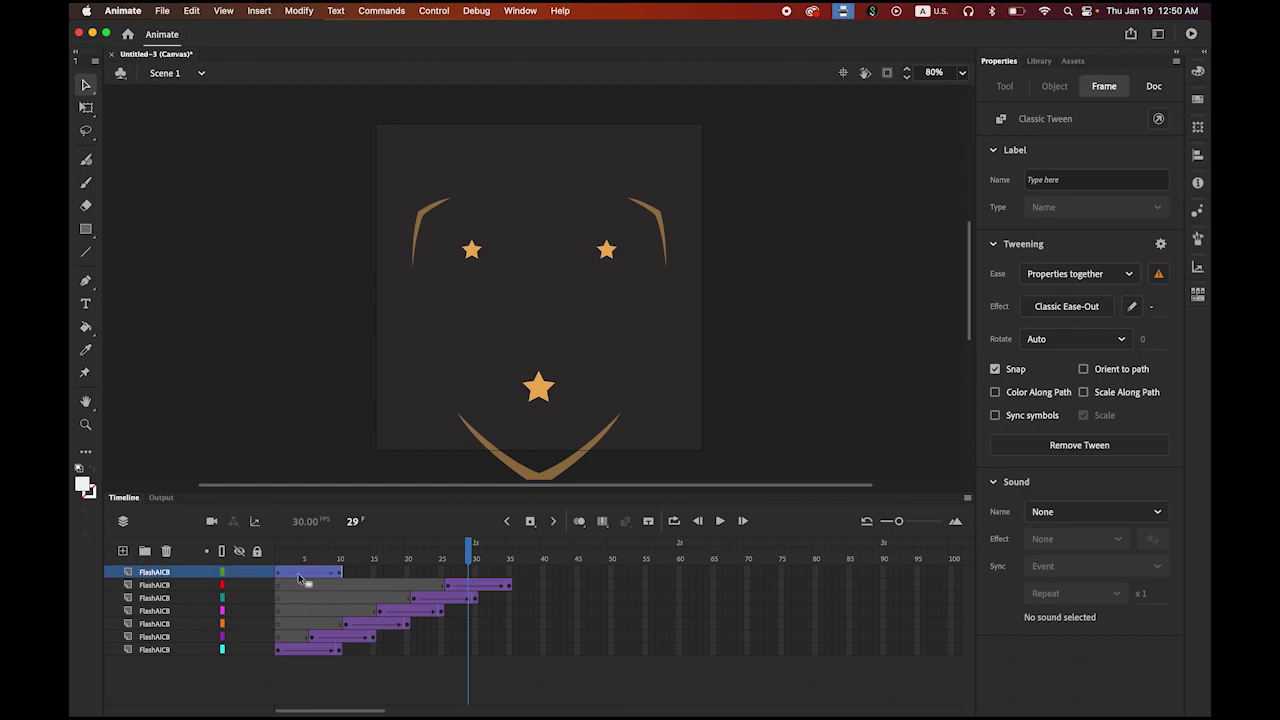
pyautogui.moveTo(301, 572); pyautogui.dragTo(533, 562)
# - Play the staggered animation from frame 1
pyautogui.click(507, 557)
pyautogui.click(303, 559)
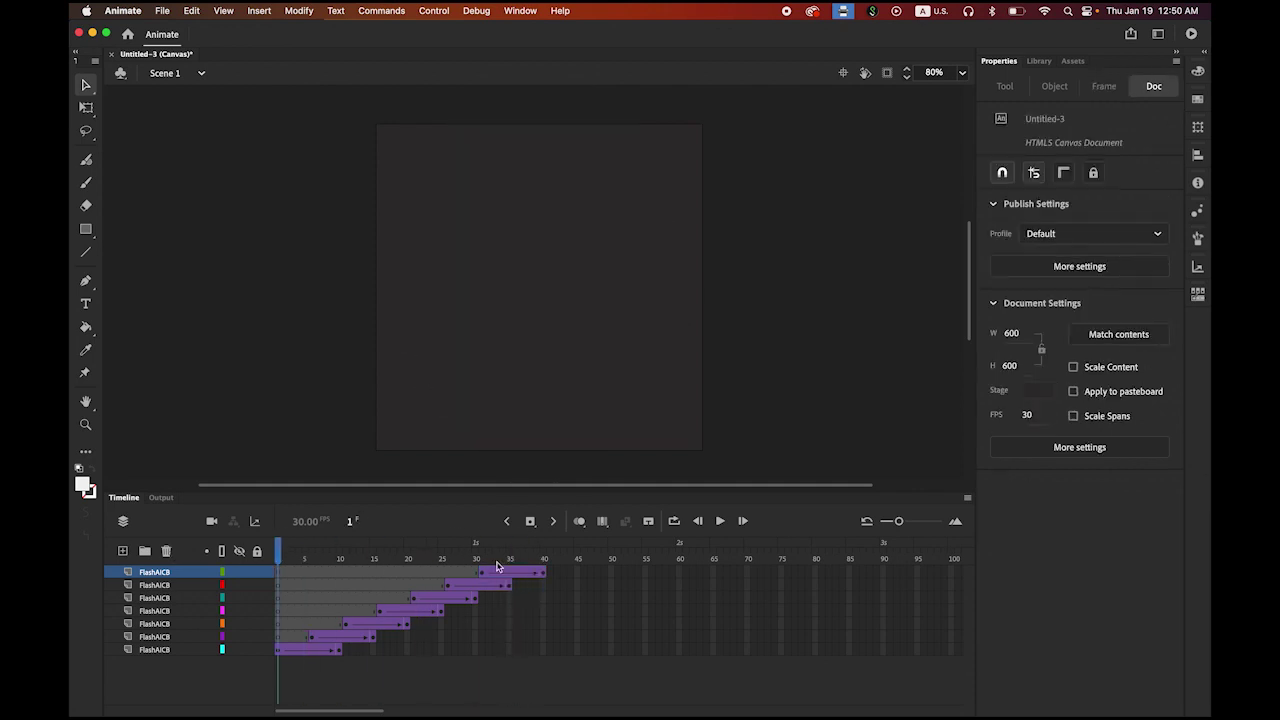
pyautogui.click(720, 521)
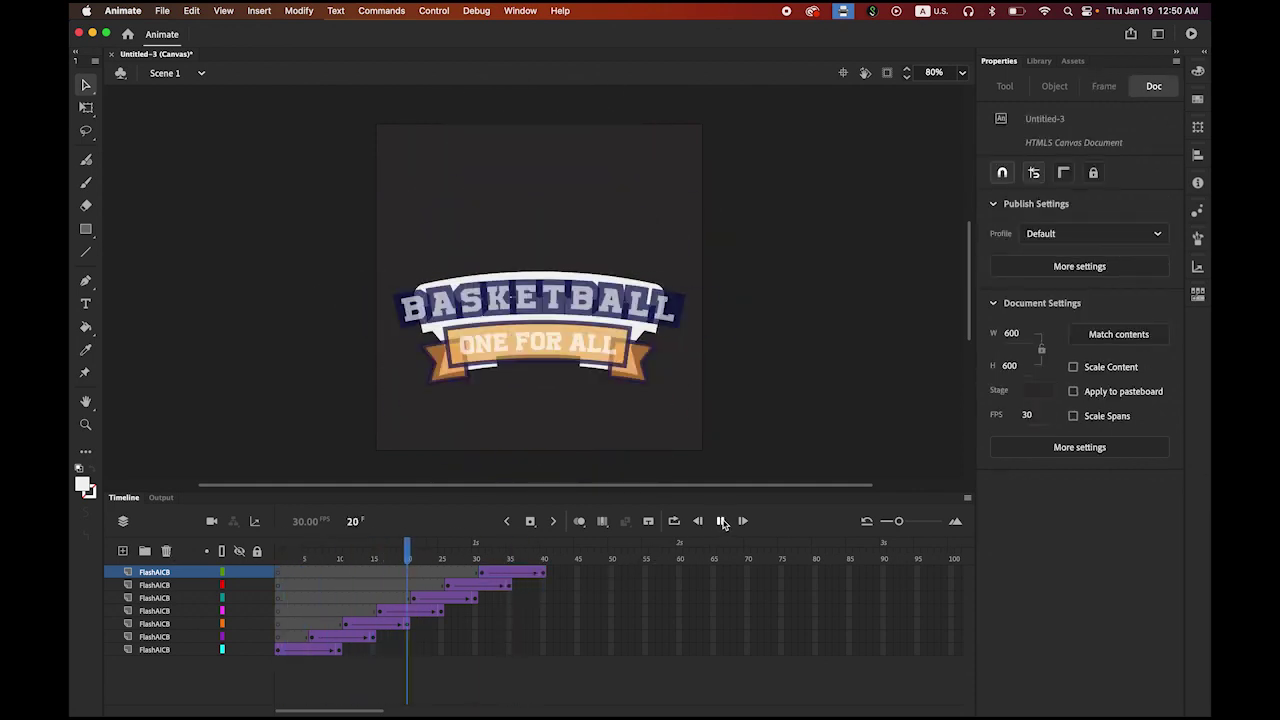
# - Extend the basketball layer's tween by moving its end keyframe to frame 60, and play the timeline from frame 1
pyautogui.click(545, 577)
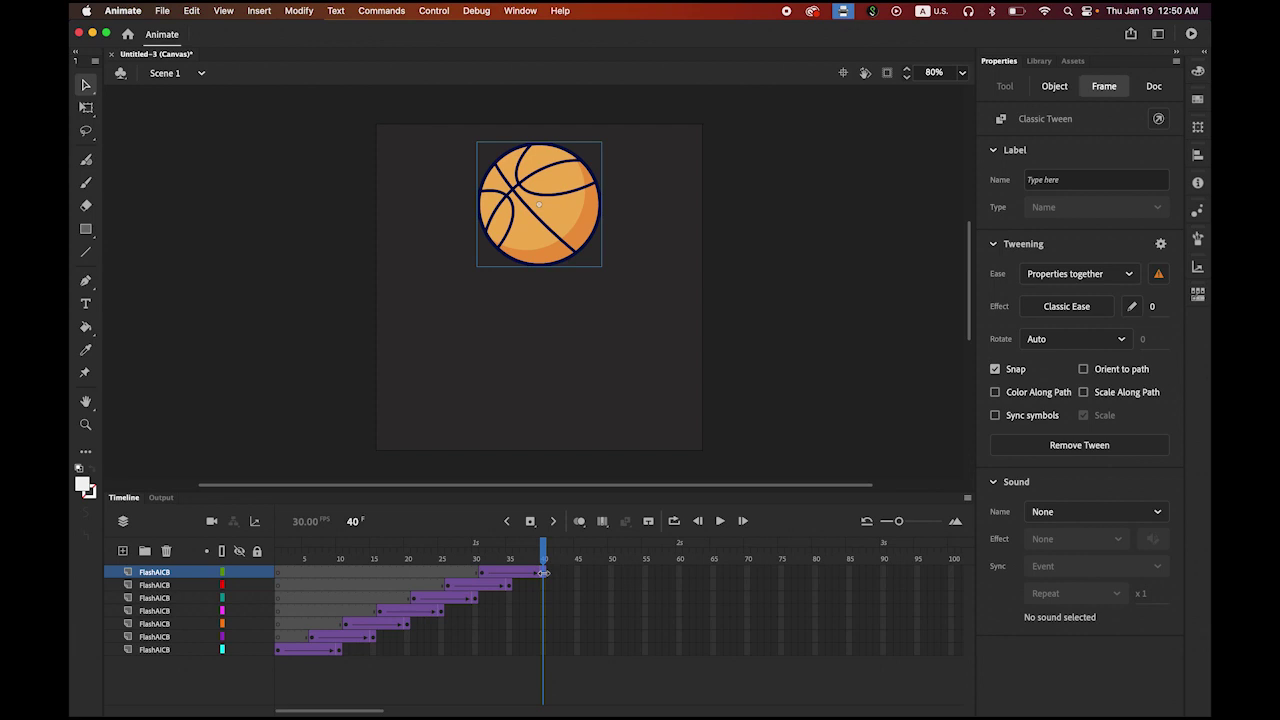
pyautogui.moveTo(543, 573); pyautogui.dragTo(277, 556)
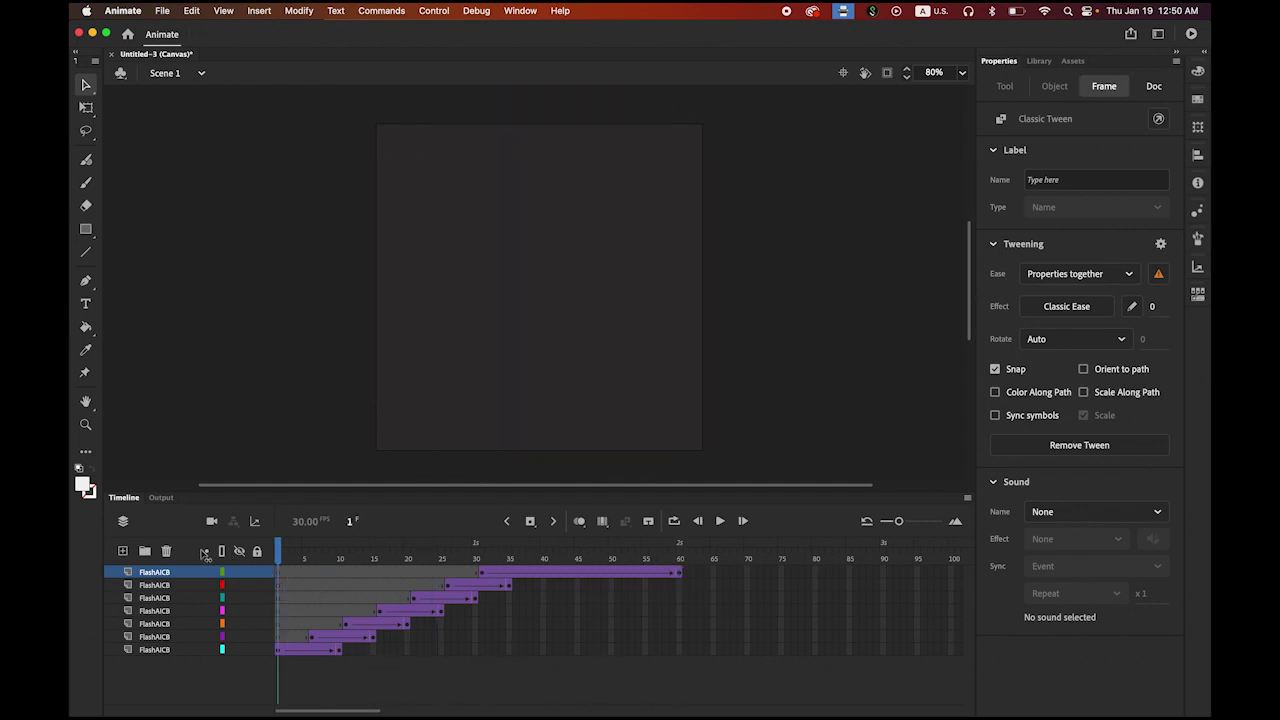
pyautogui.click(721, 521)
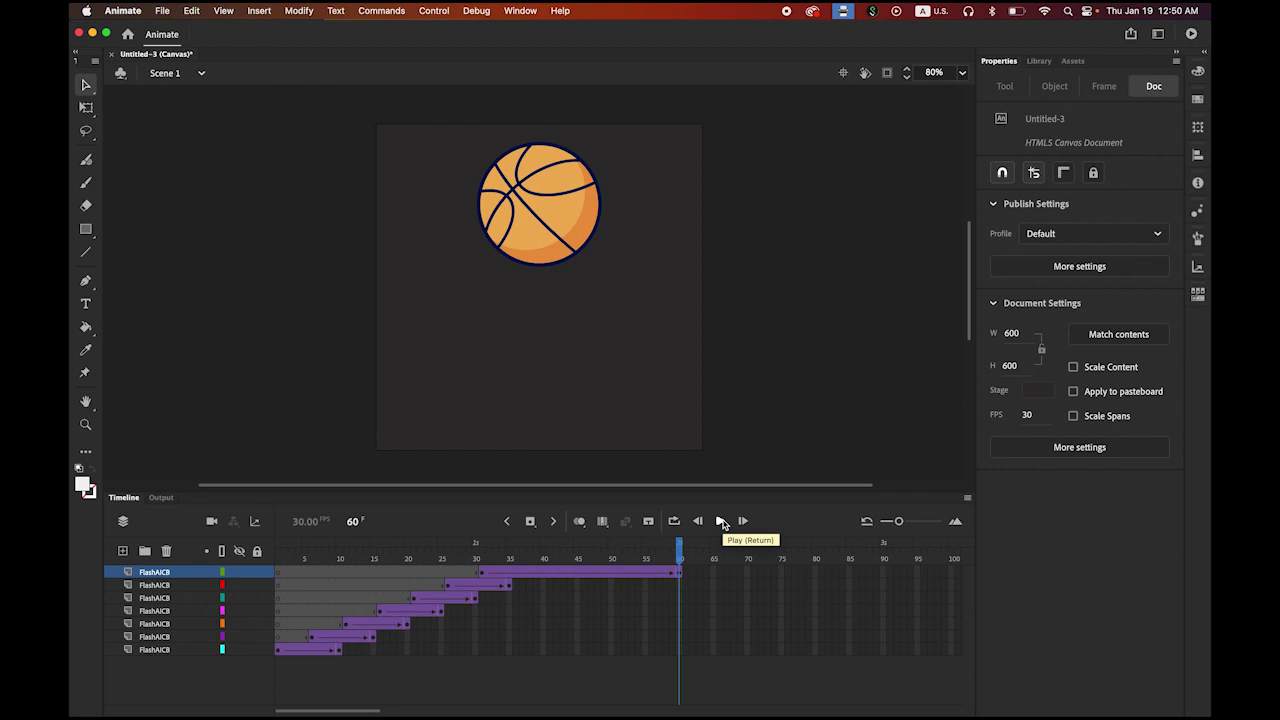
pyautogui.click(721, 521)
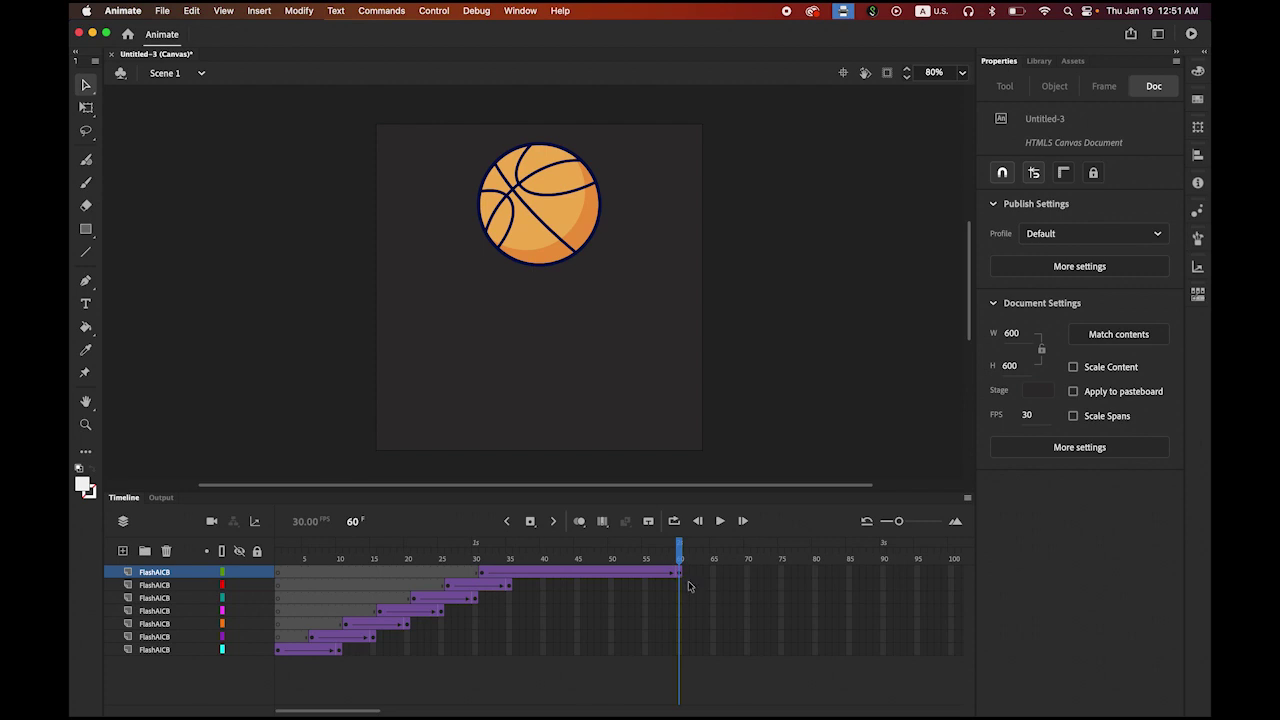
# - Insert keyframes at frame 60 on the six layers below the basketball layer and play the timeline
pyautogui.moveTo(680, 560); pyautogui.dragTo(690, 596)
pyautogui.click(681, 586)
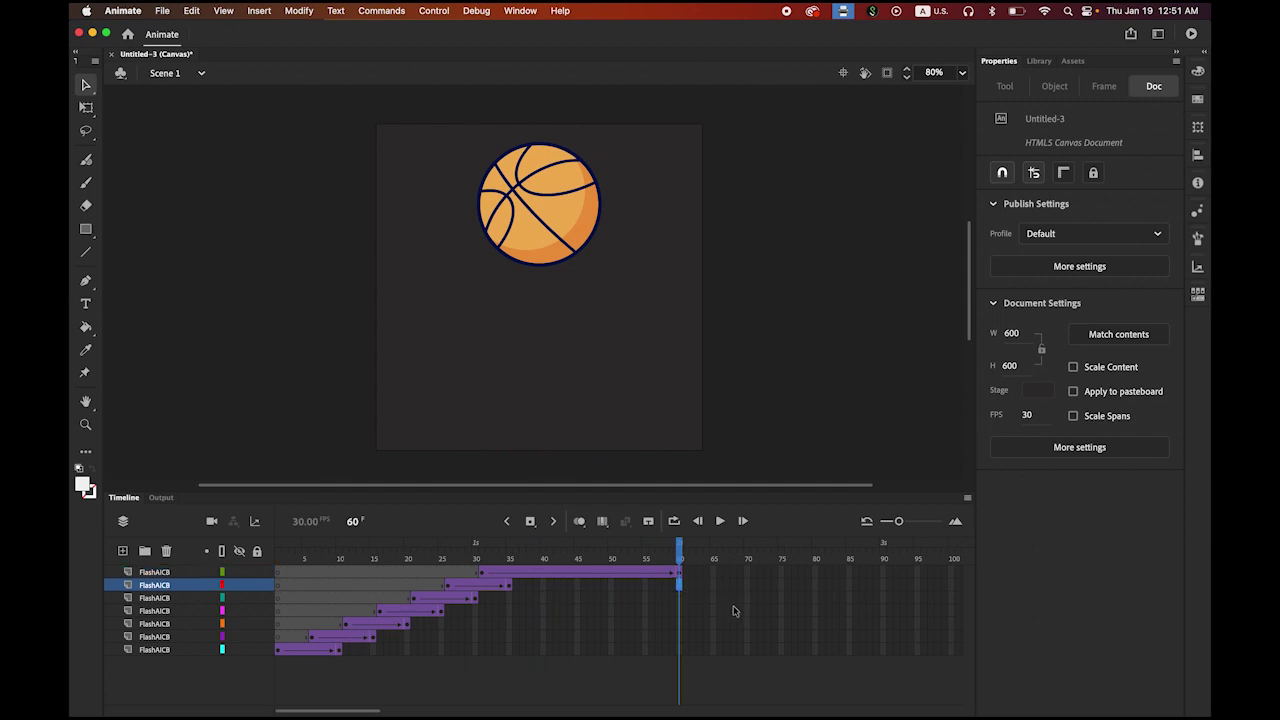
pyautogui.click(680, 651)
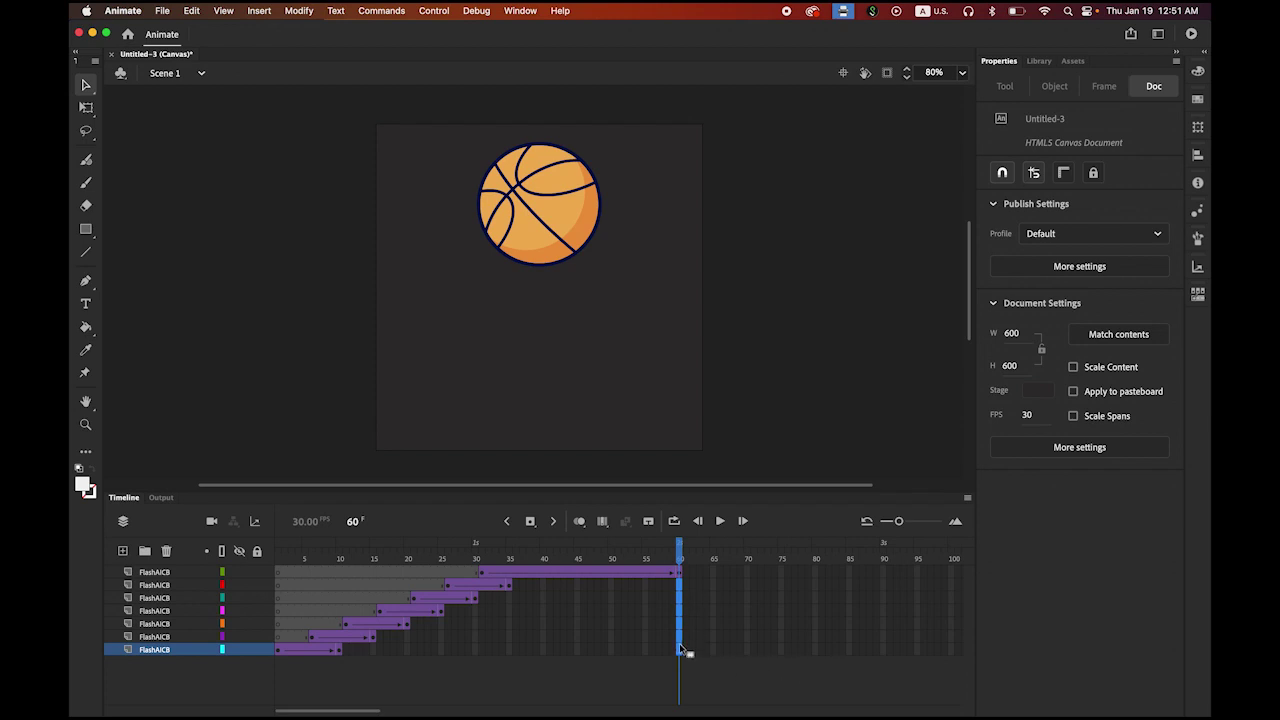
pyautogui.click(531, 521)
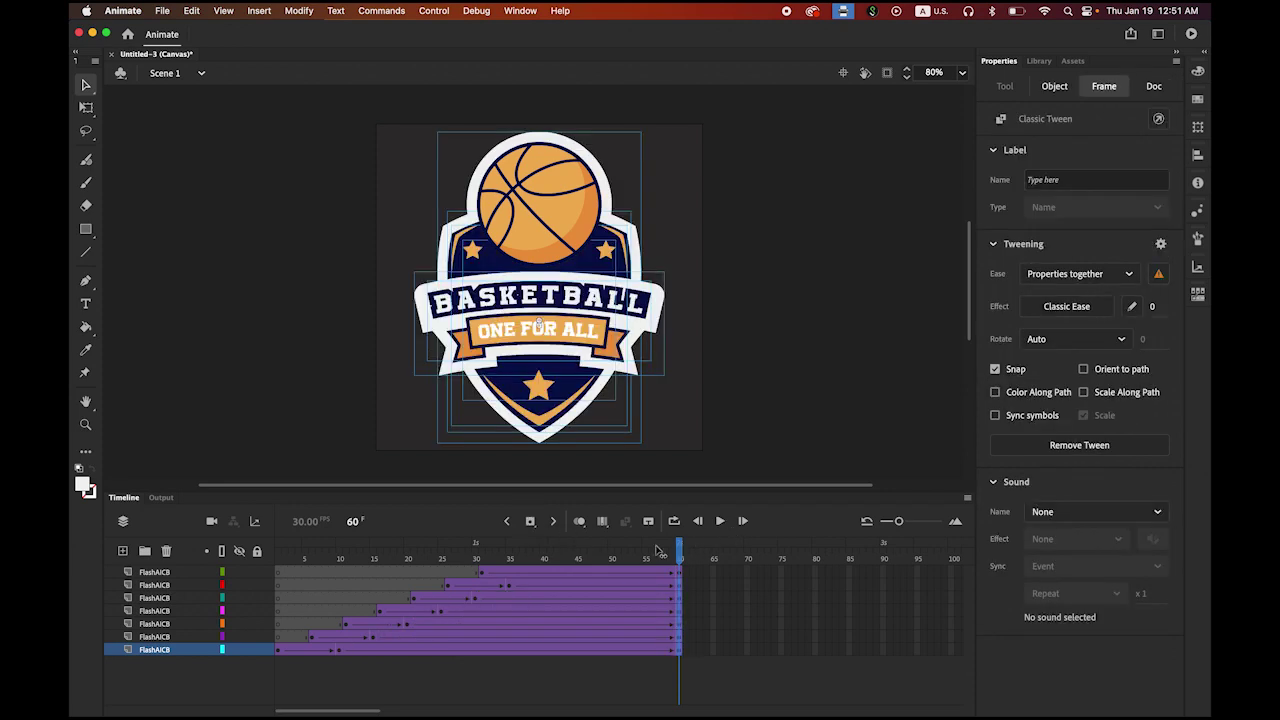
pyautogui.click(720, 521)
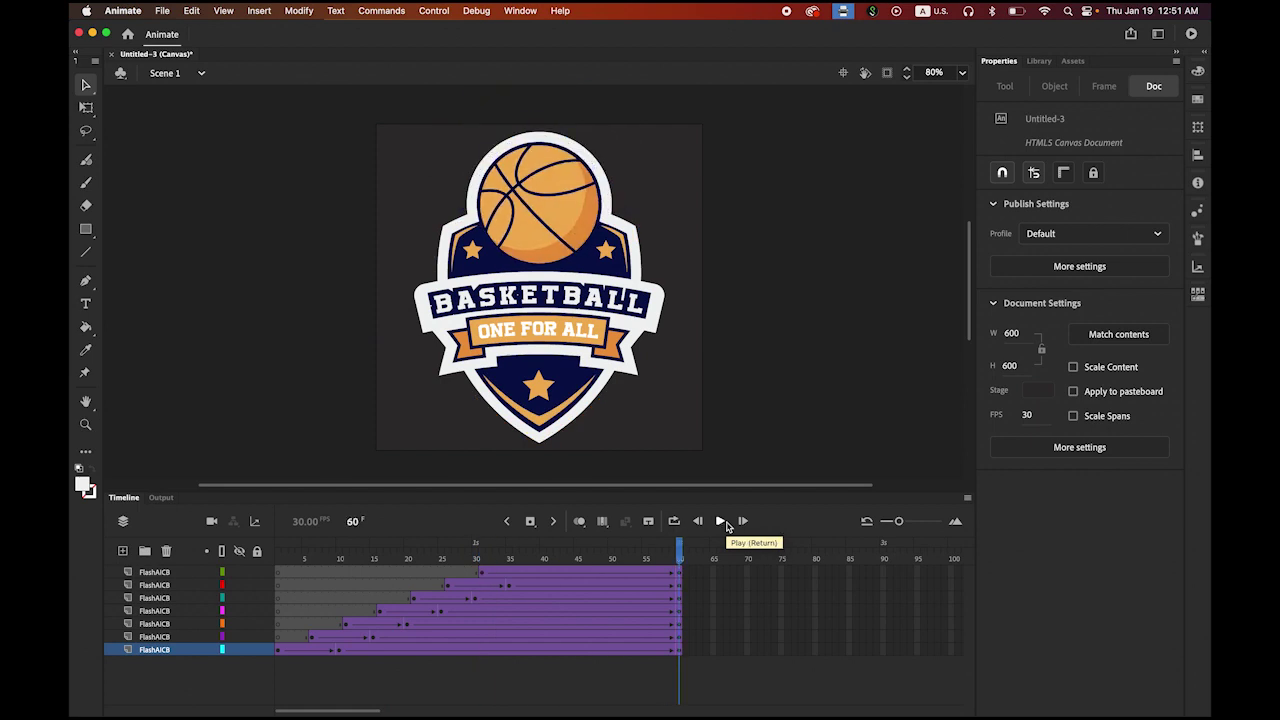
pyautogui.click(724, 523)
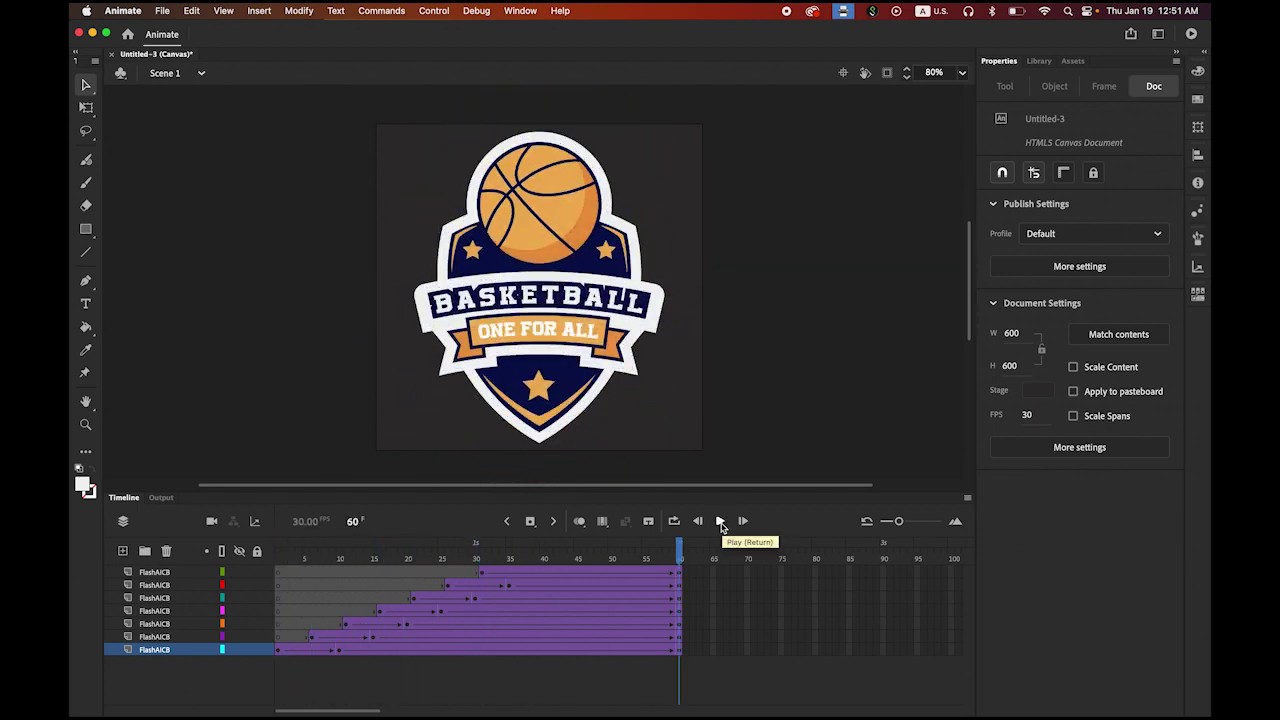
# - Set the basketball layer's tween at the frame 31 keyframe to rotate clockwise, and play the animation
pyautogui.moveTo(679, 549); pyautogui.dragTo(489, 561)
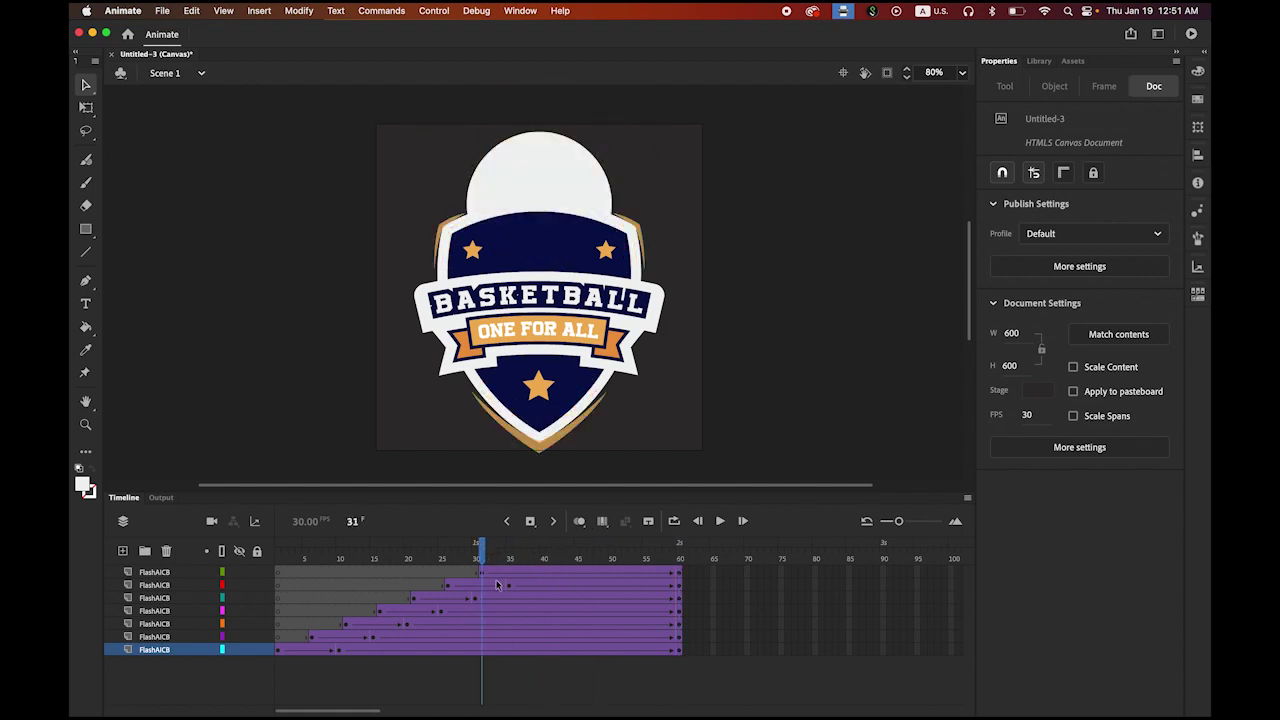
pyautogui.click(483, 574)
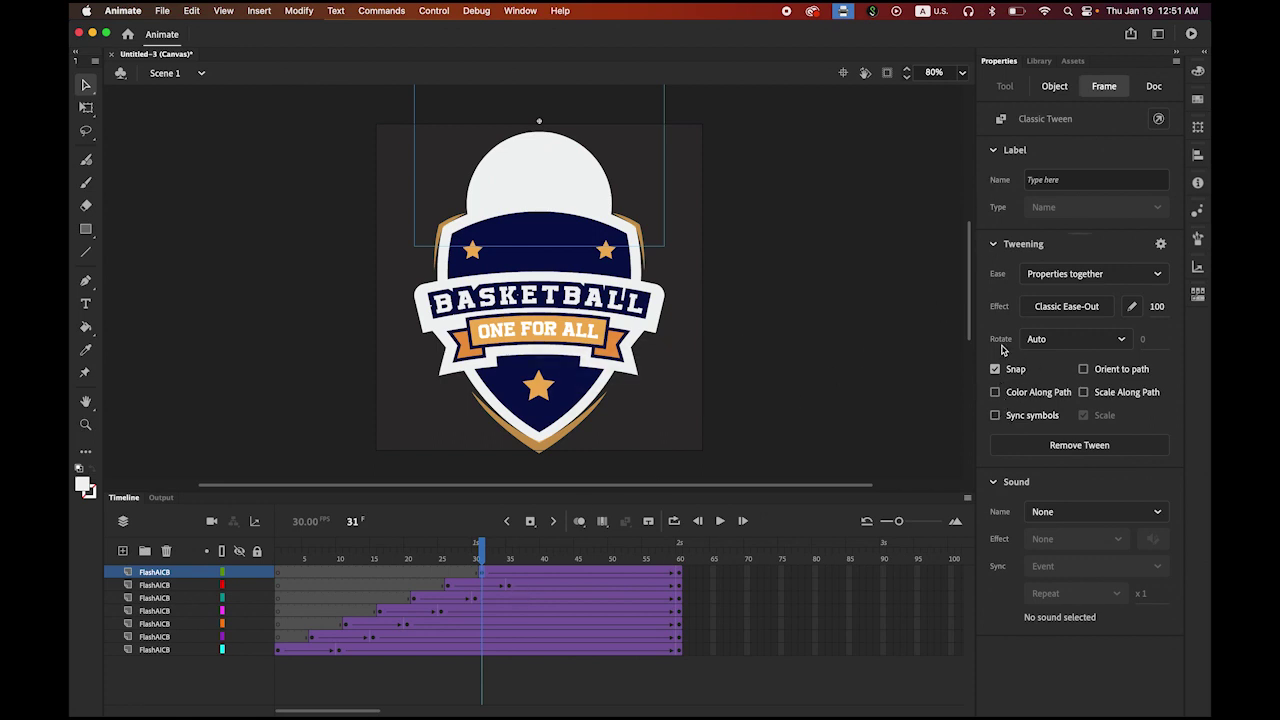
pyautogui.click(1122, 340)
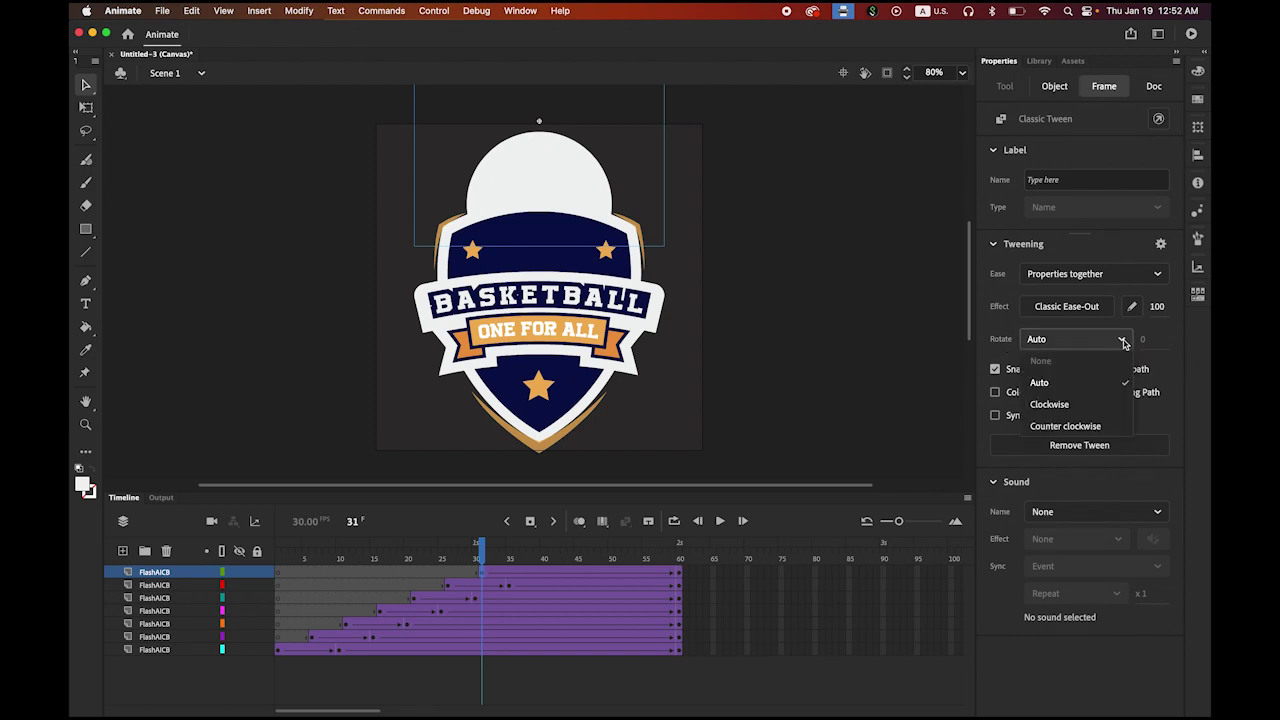
pyautogui.click(1050, 404)
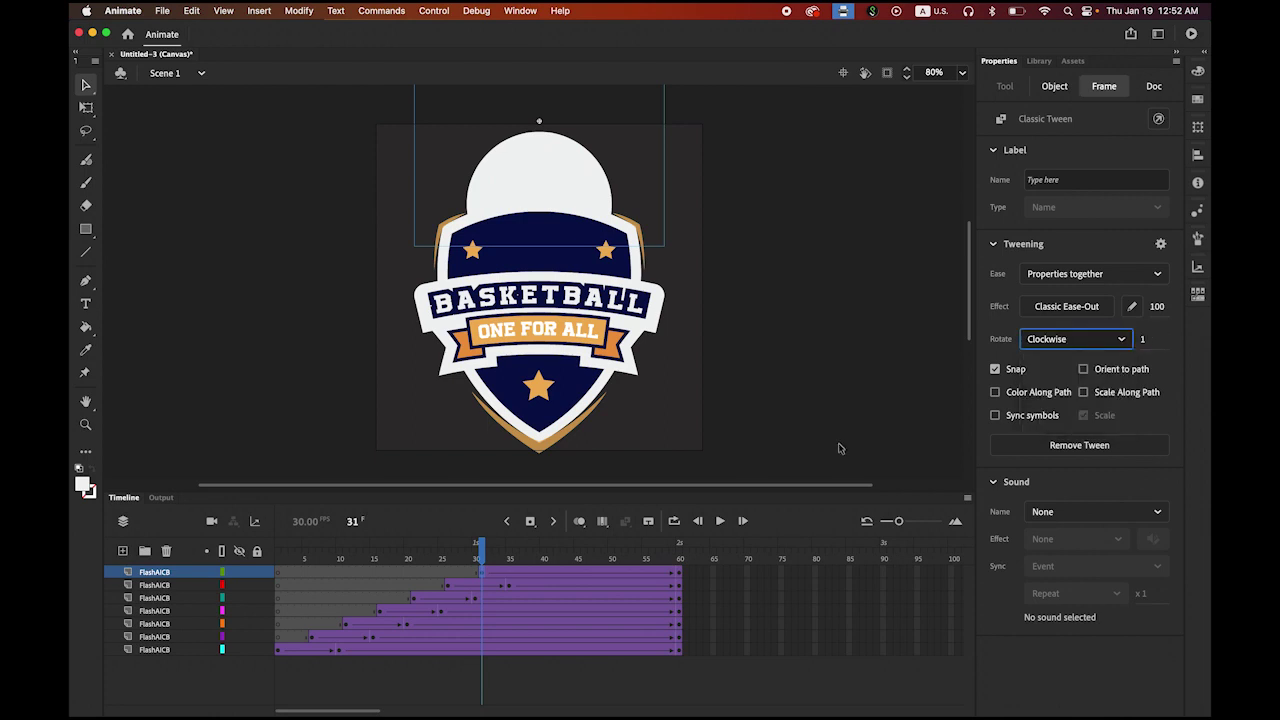
pyautogui.click(720, 521)
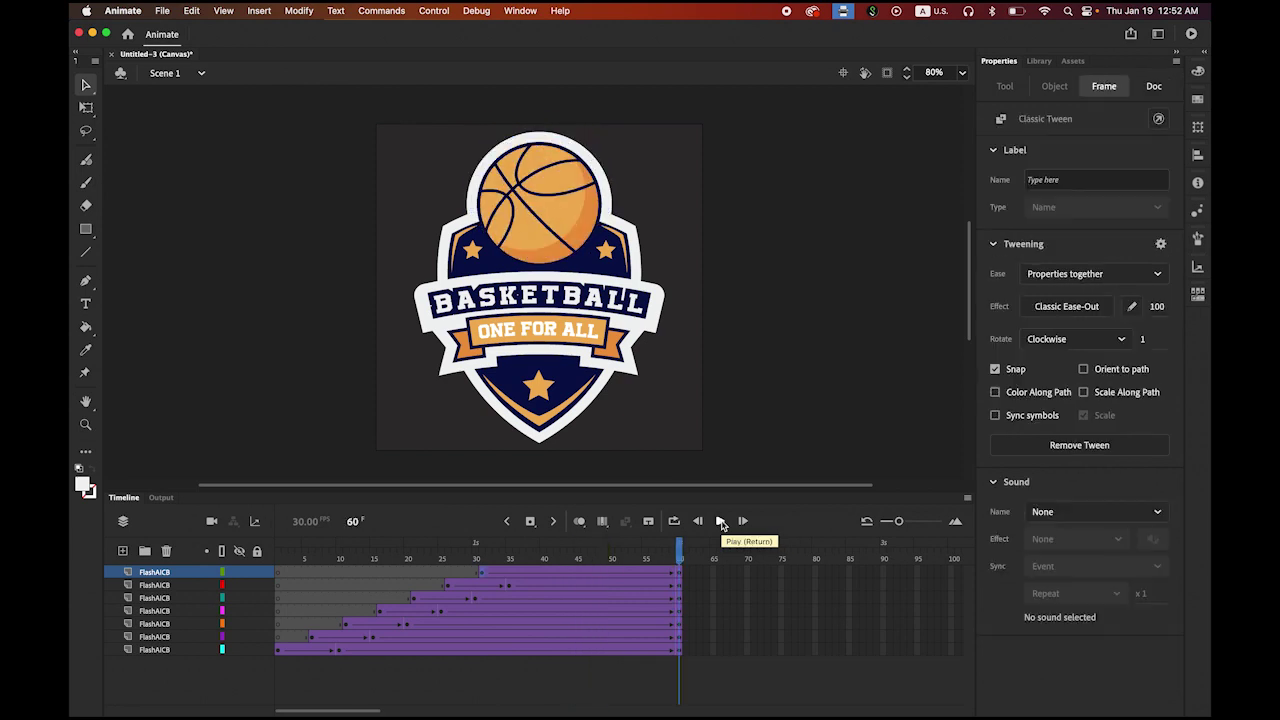
pyautogui.click(720, 521)
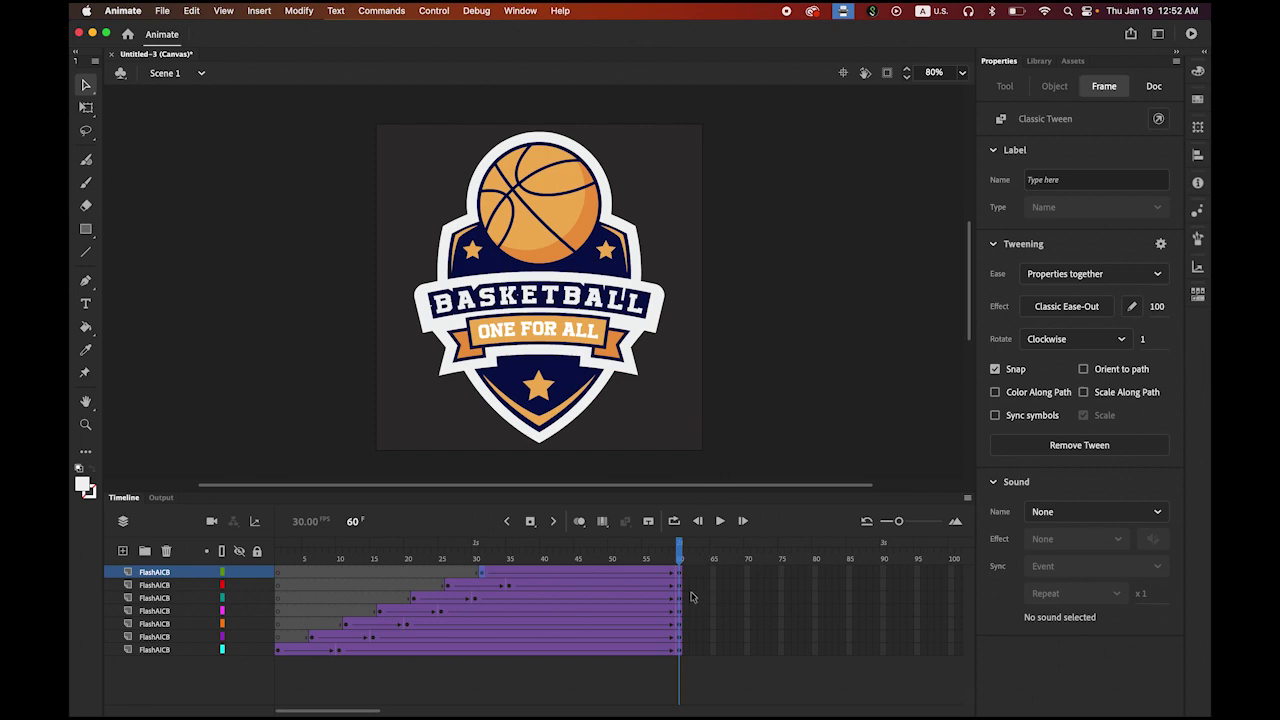
# - Select all the logo parts on the stage at frame 60 and copy them
pyautogui.click(745, 576)
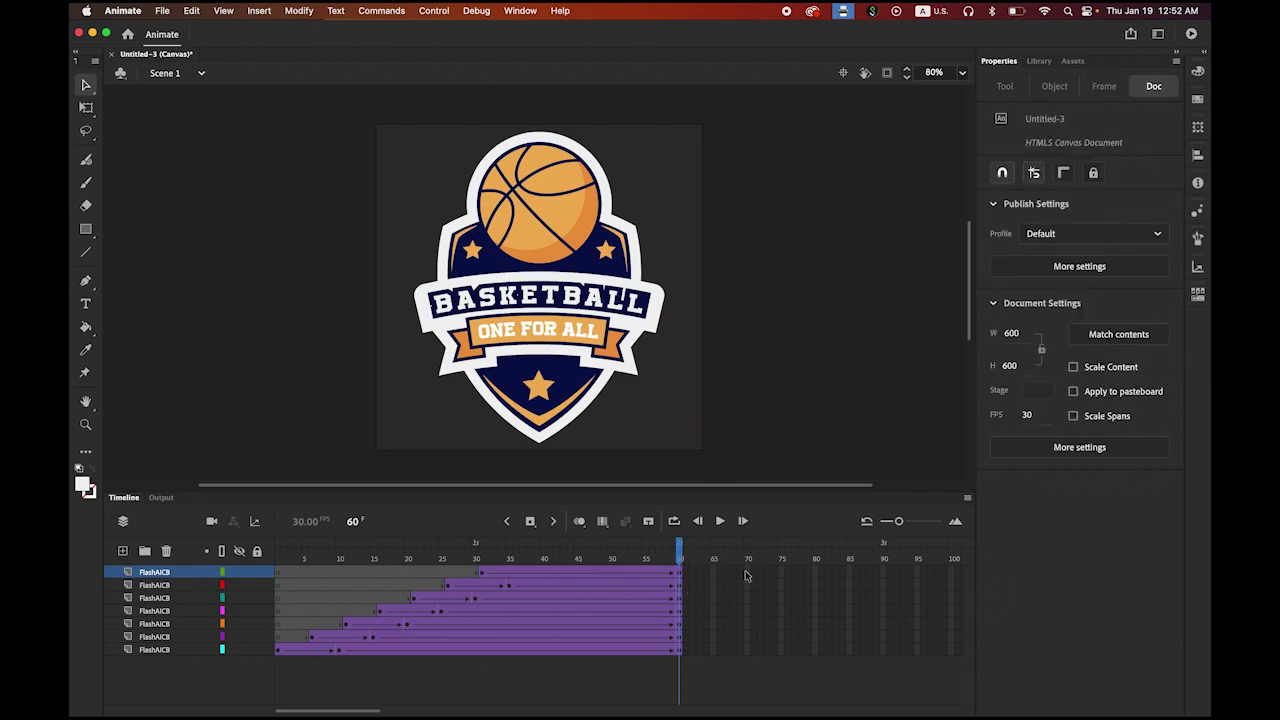
pyautogui.moveTo(382, 121); pyautogui.dragTo(833, 471)
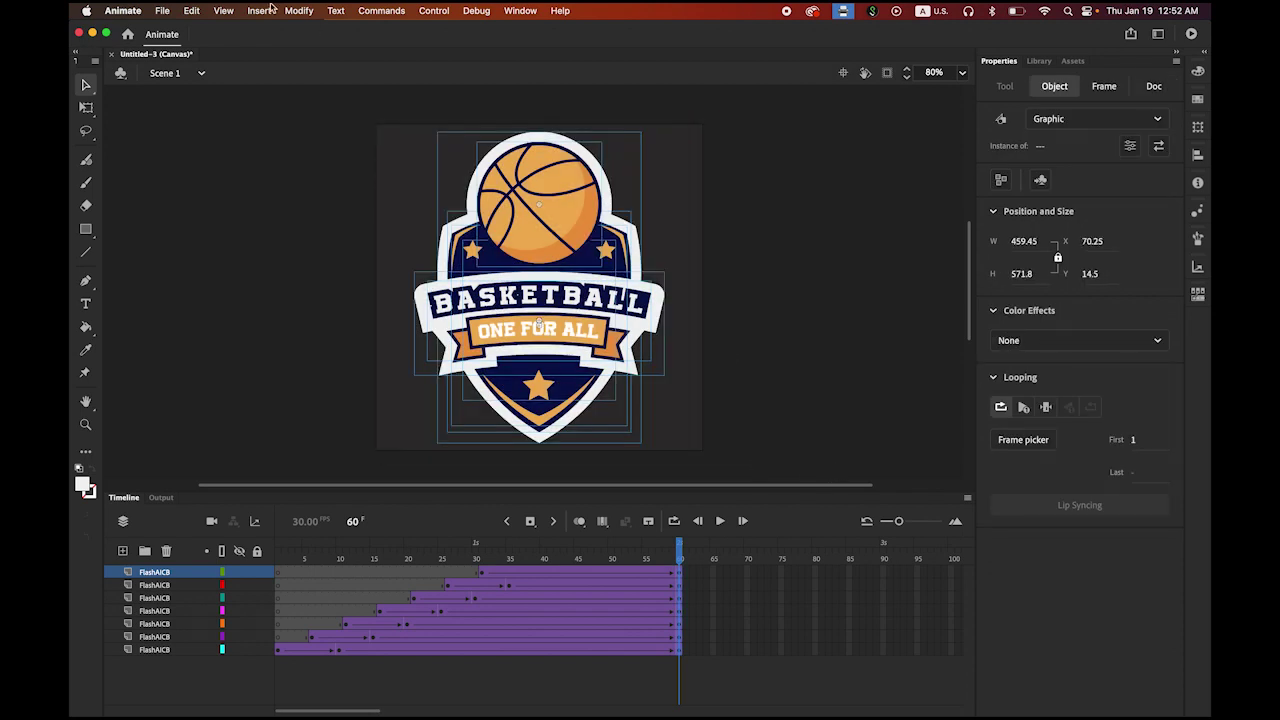
pyautogui.click(191, 10)
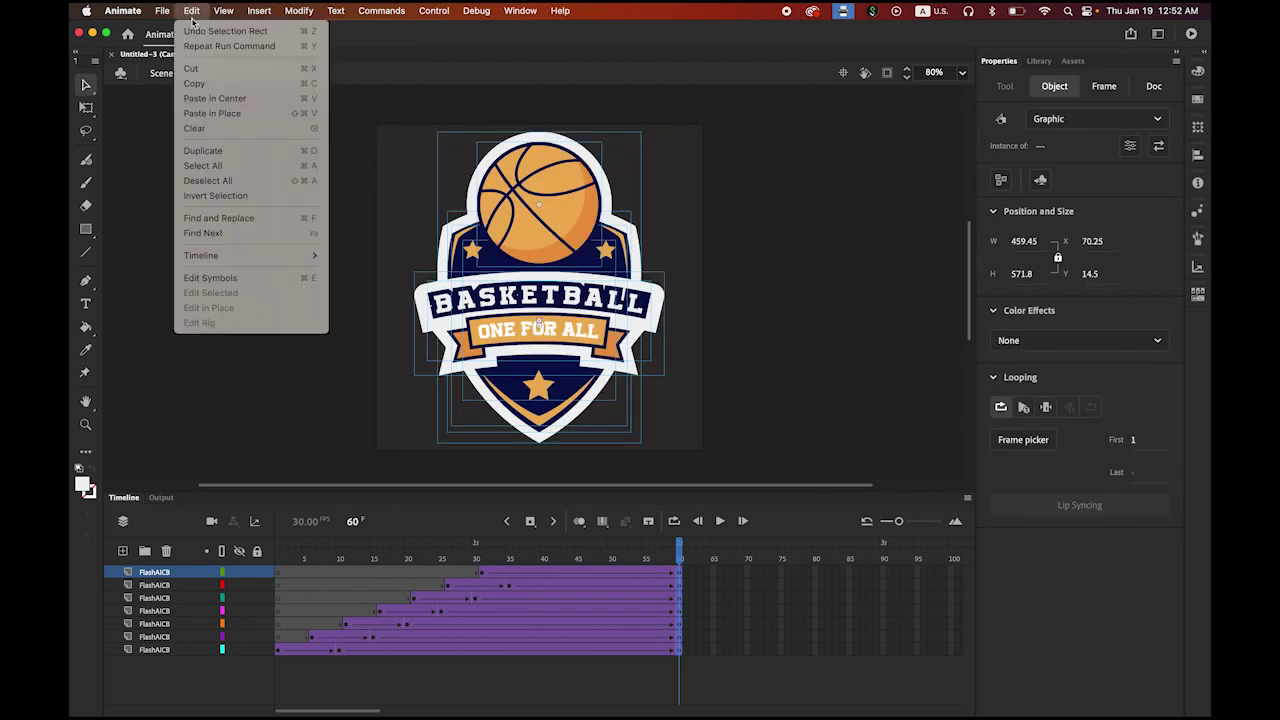
pyautogui.click(222, 85)
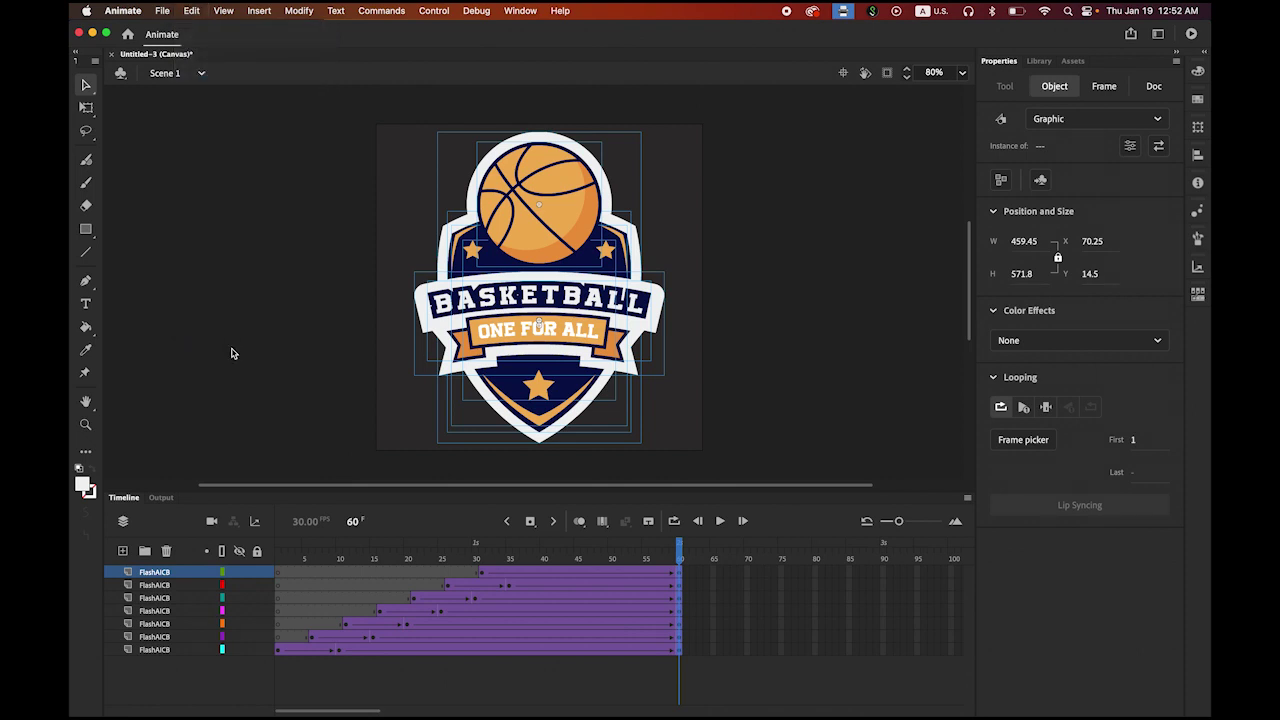
# - Add a new layer above all the others and insert a keyframe on it at frame 61
pyautogui.click(122, 551)
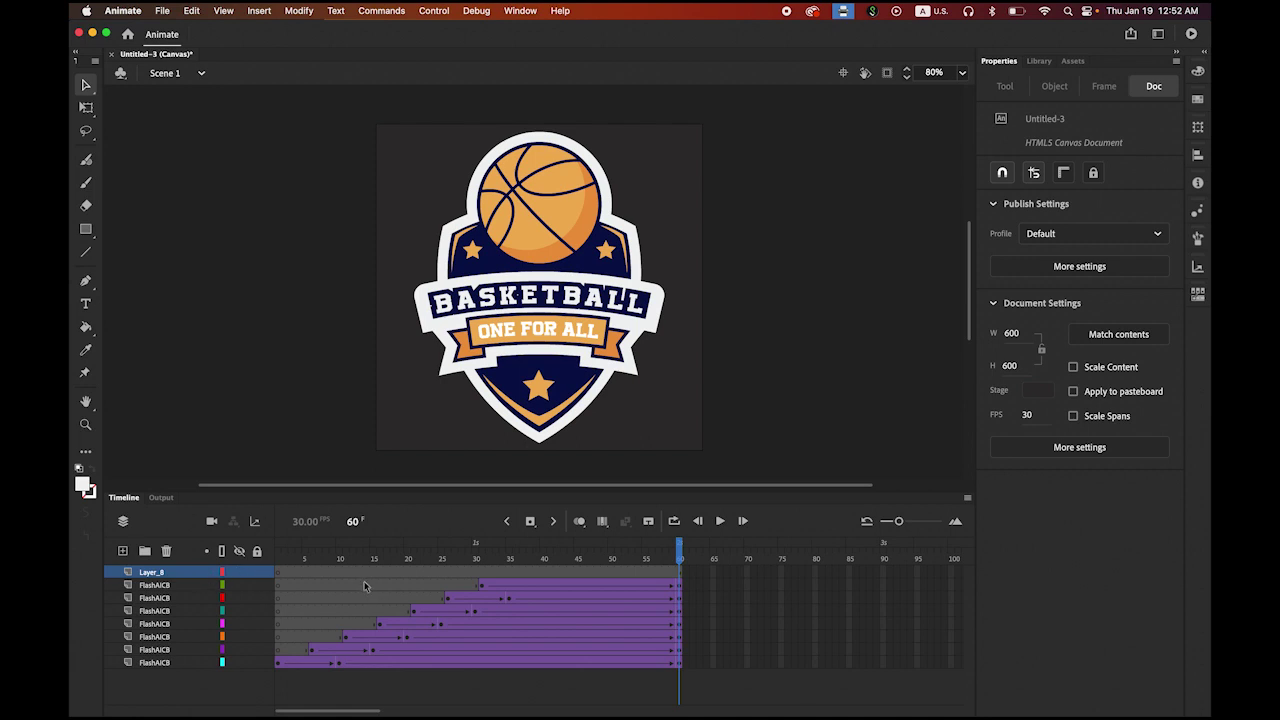
pyautogui.click(685, 573)
pyautogui.click(532, 524)
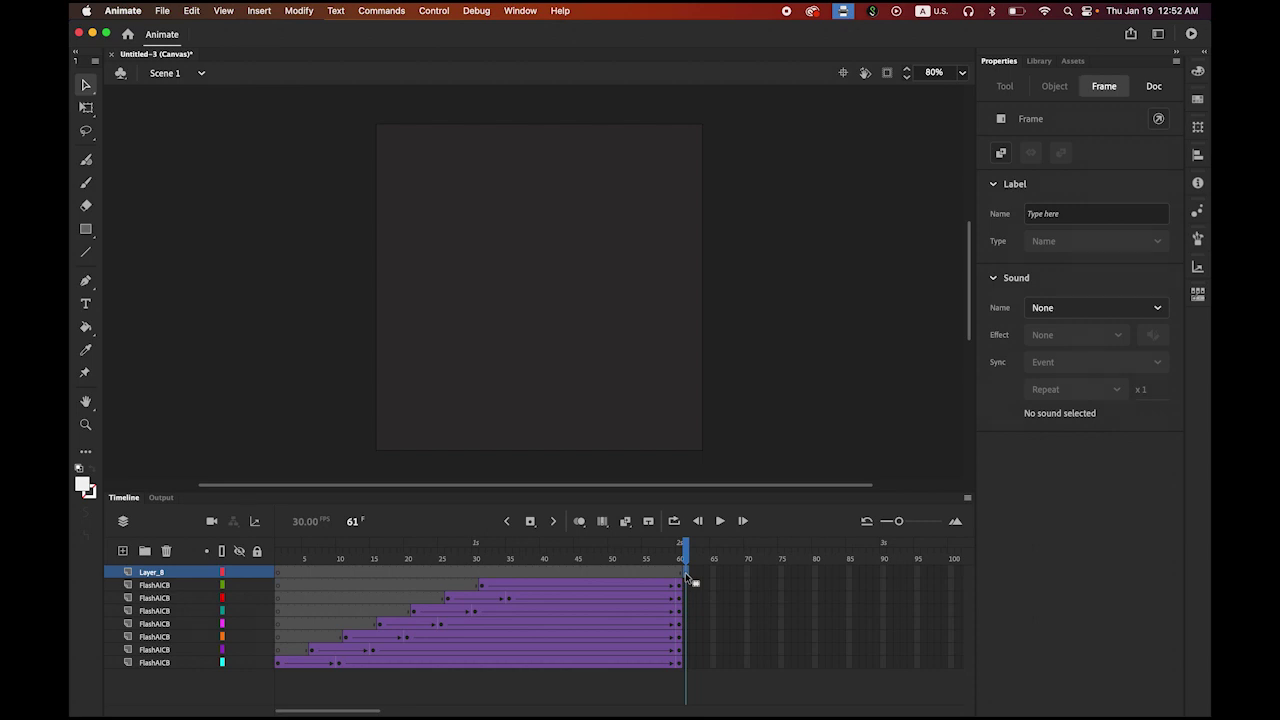
# - Paste the copied logo parts in place on the new top layer at frame 61
pyautogui.click(189, 11)
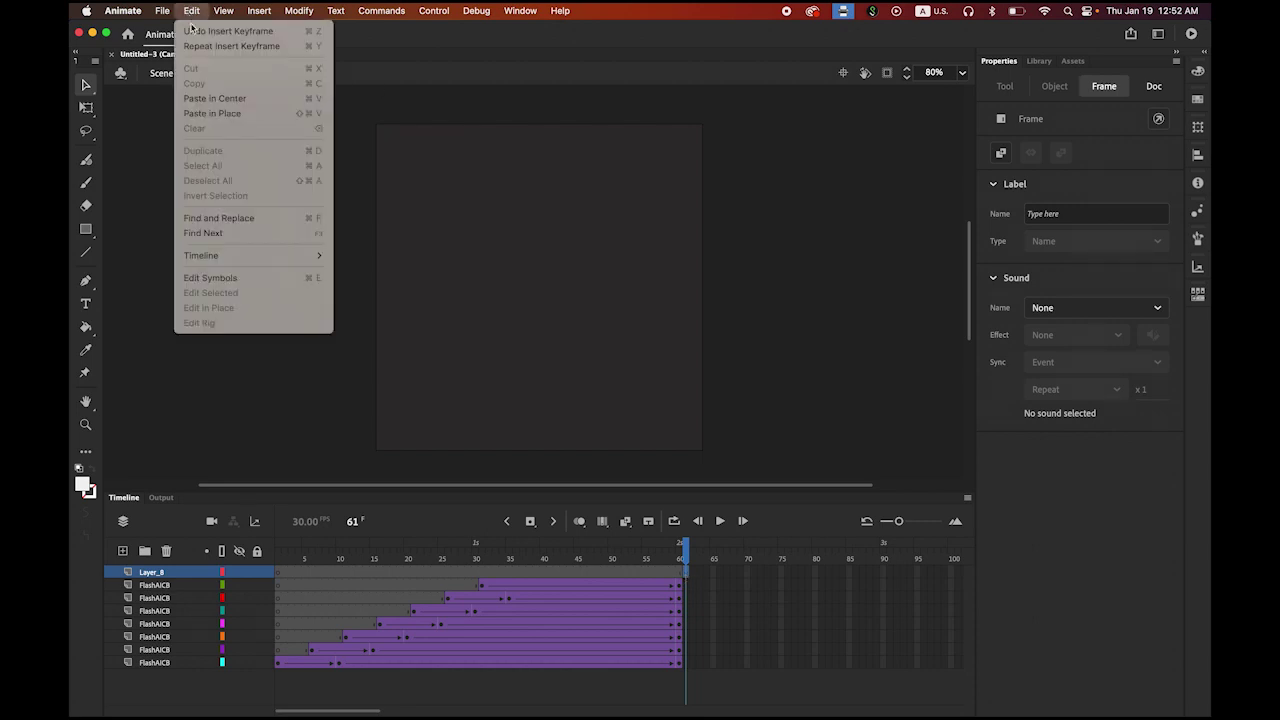
pyautogui.click(234, 114)
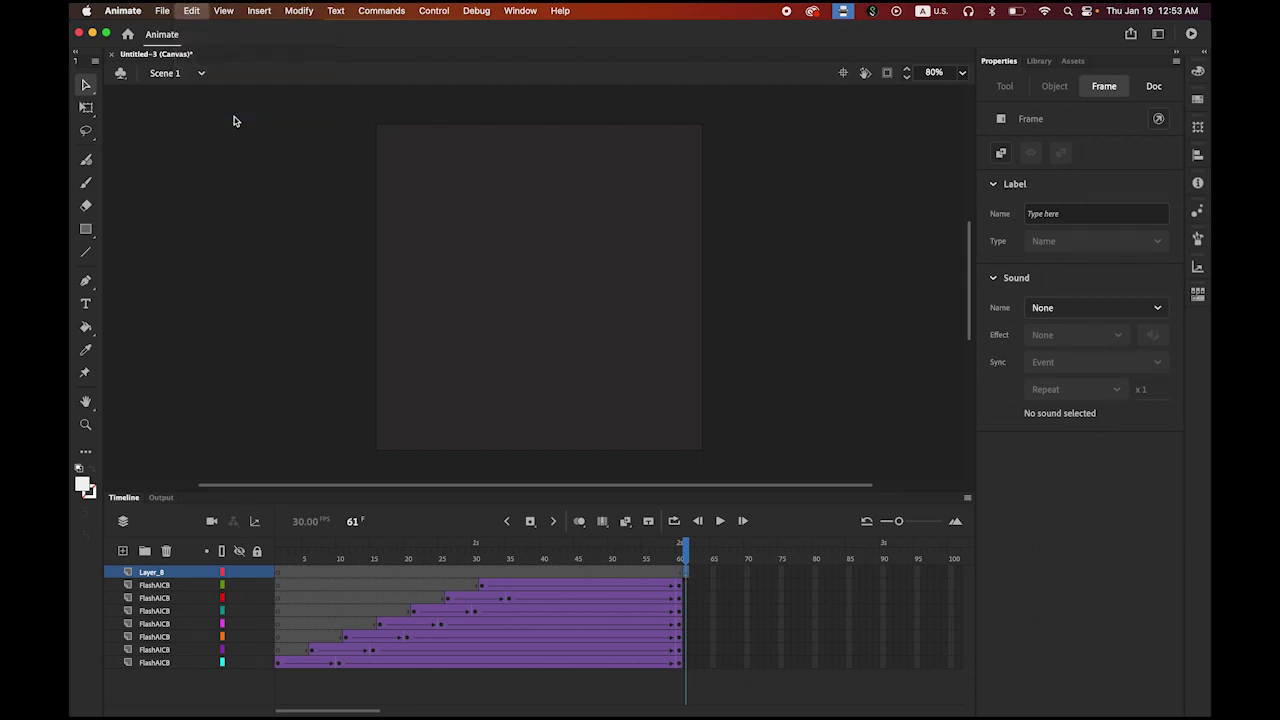
pyautogui.click(688, 558)
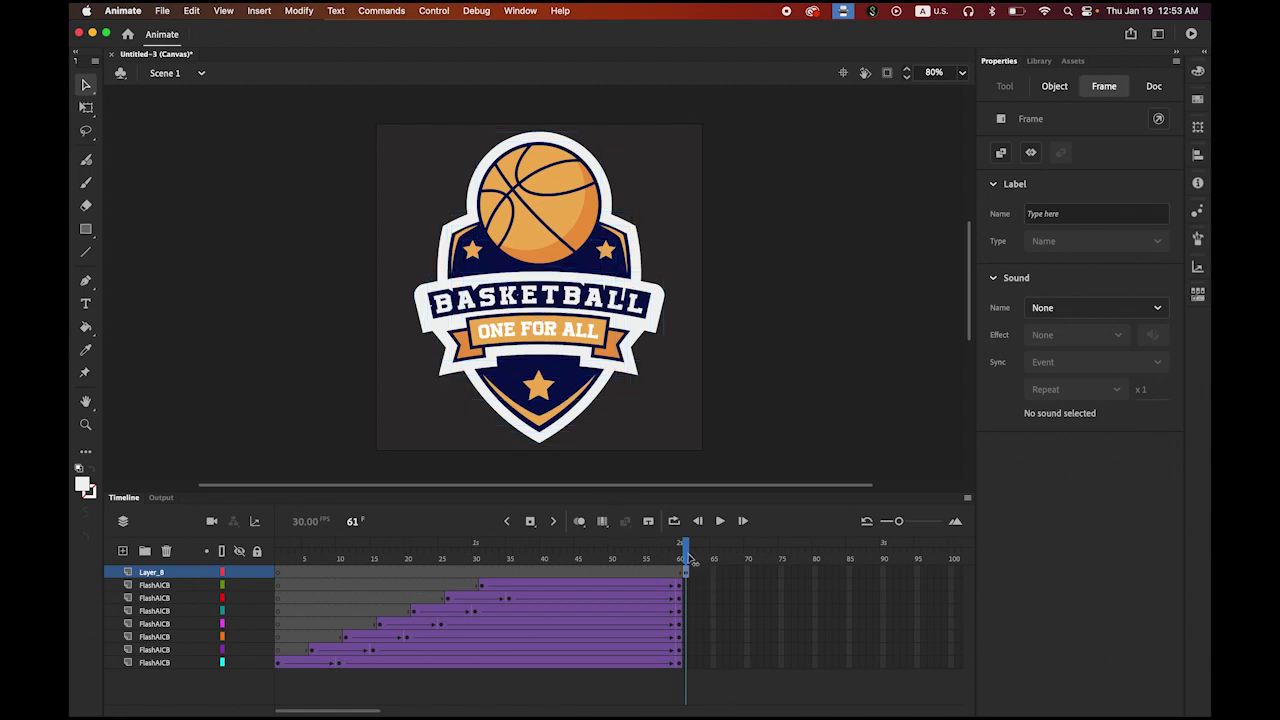
pyautogui.moveTo(688, 558); pyautogui.dragTo(686, 560)
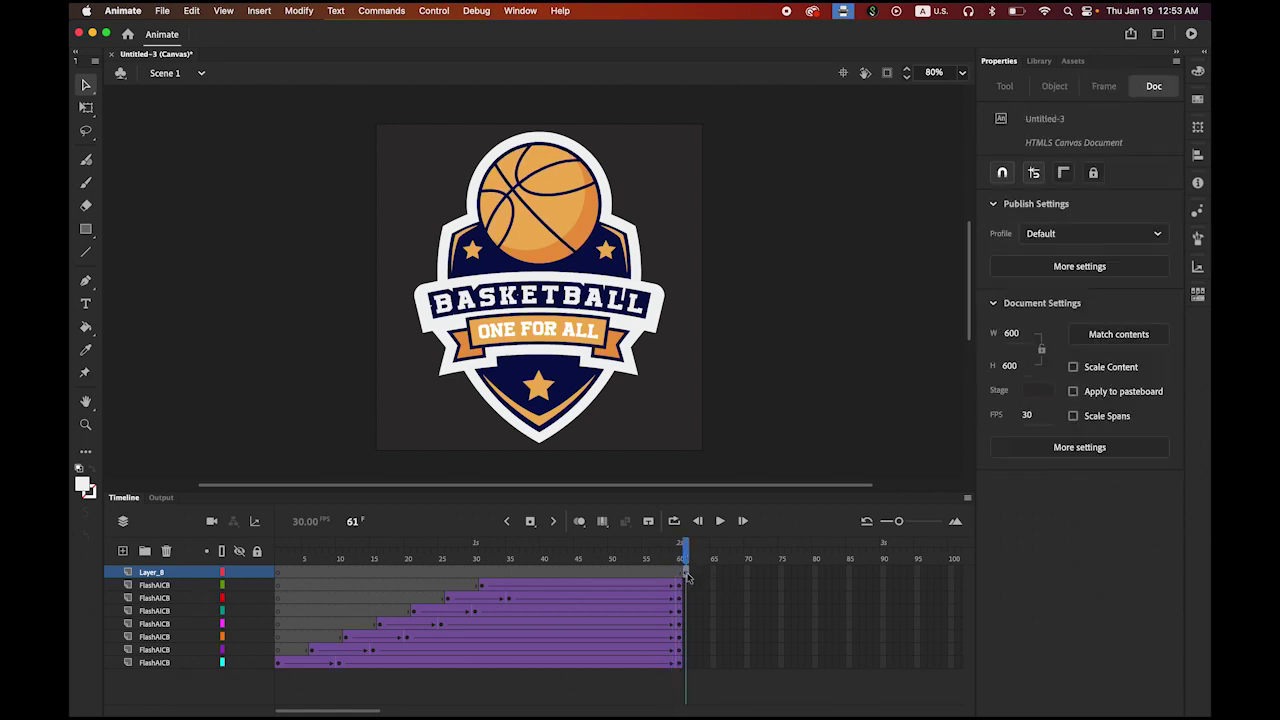
pyautogui.click(686, 580)
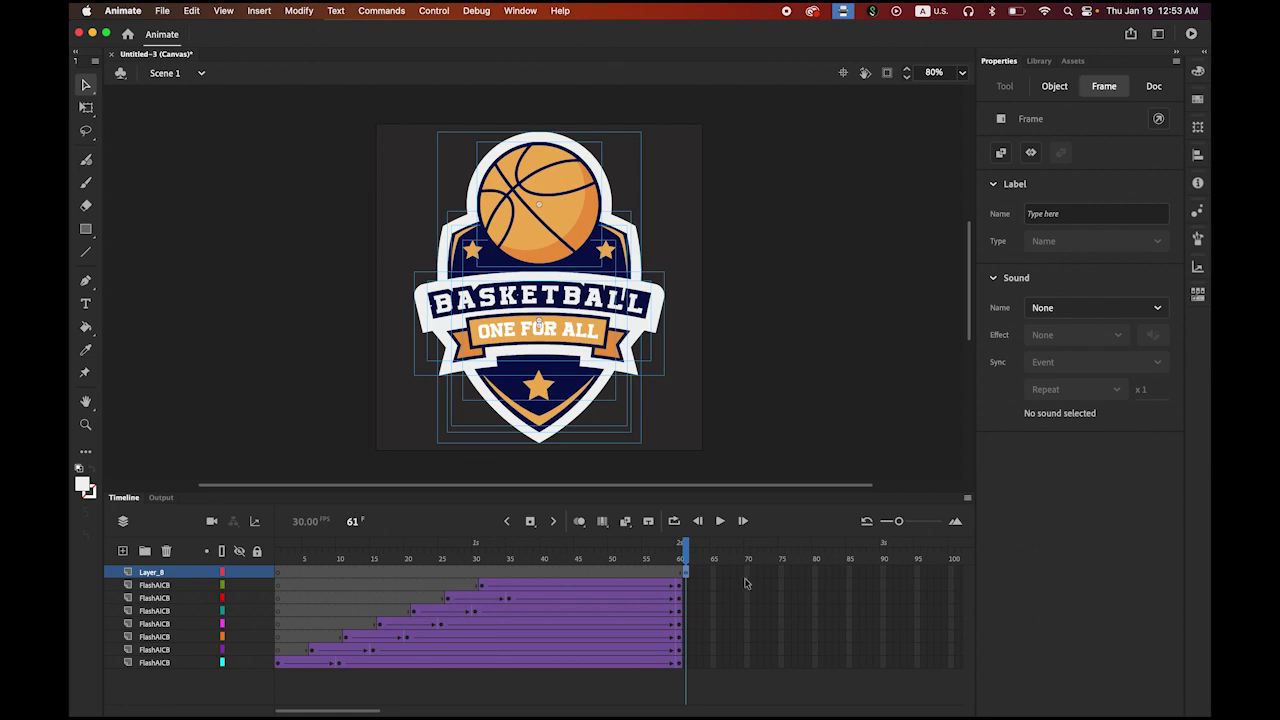
# - Insert a keyframe at frame 70 on the pasted logo layer and create a classic tween between frames 61 and 70
pyautogui.click(747, 572)
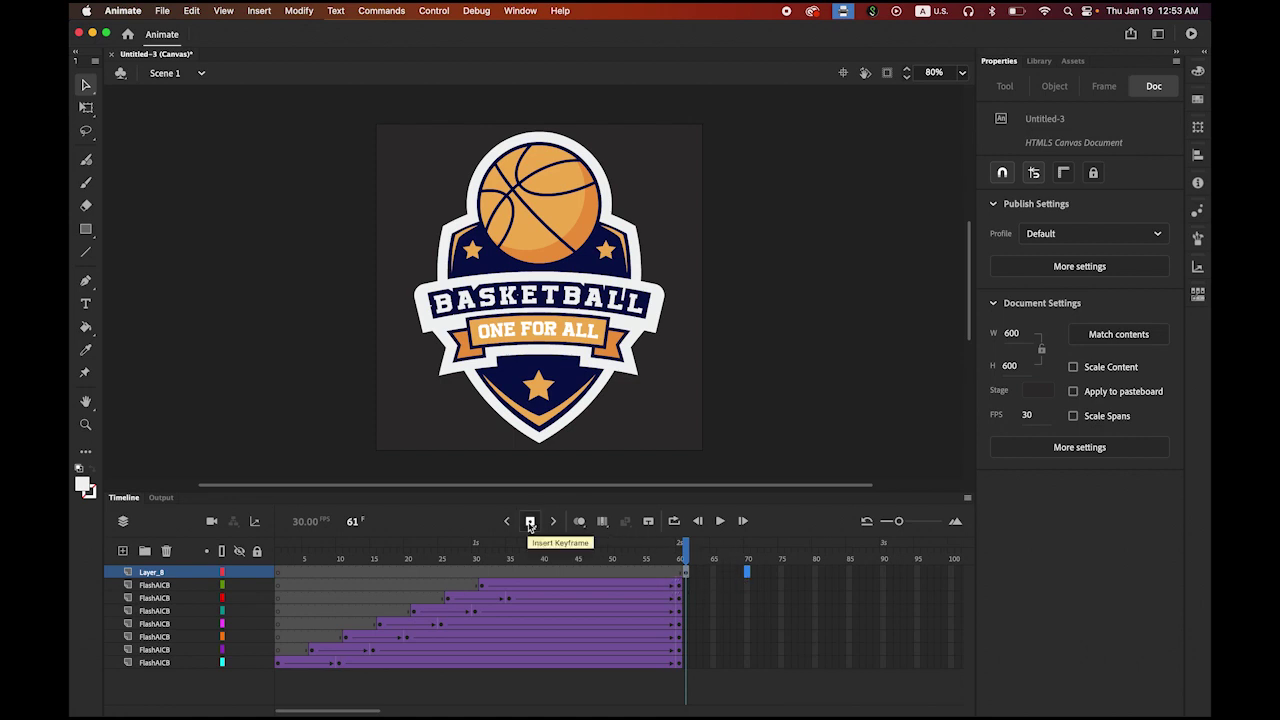
pyautogui.click(530, 524)
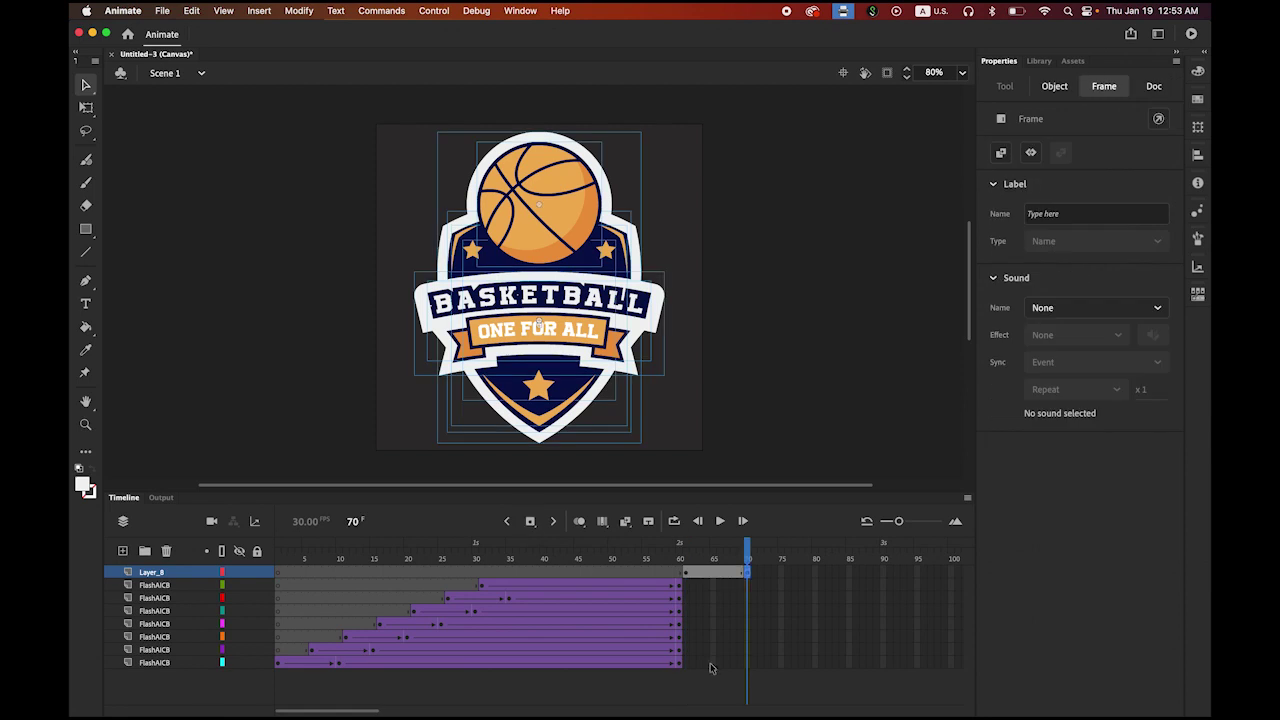
pyautogui.click(713, 573)
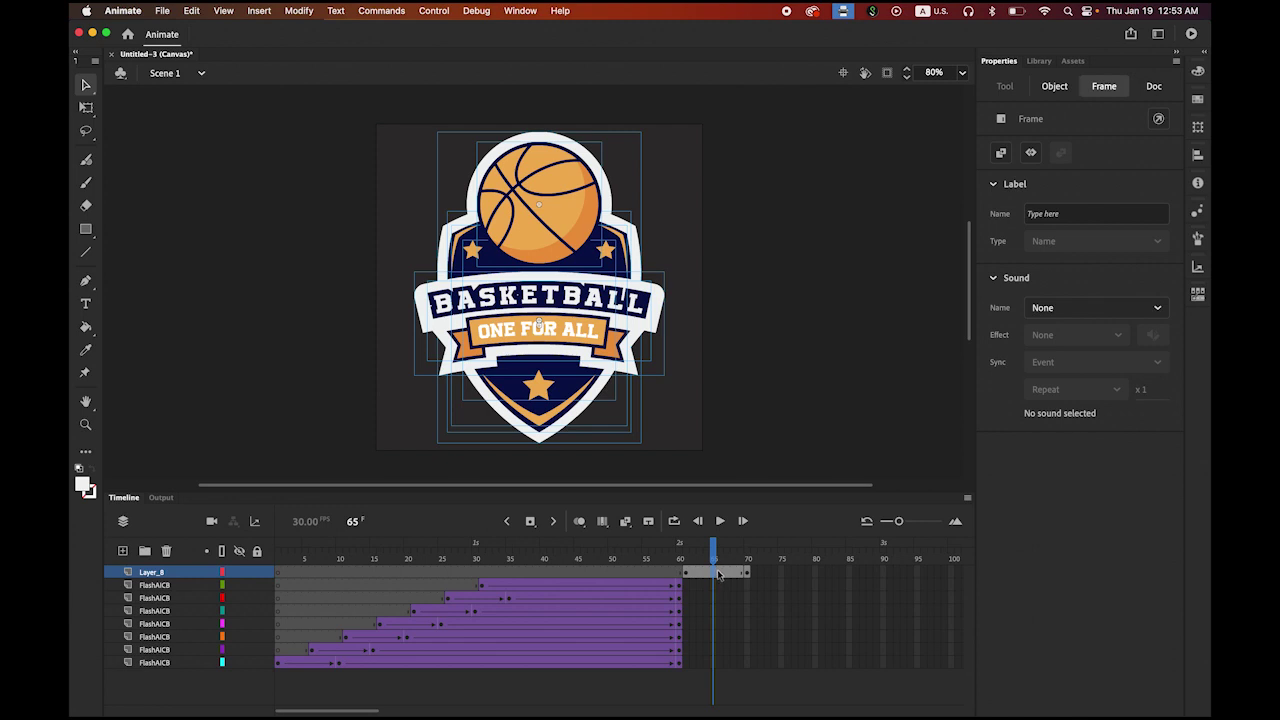
pyautogui.rightClick(718, 573)
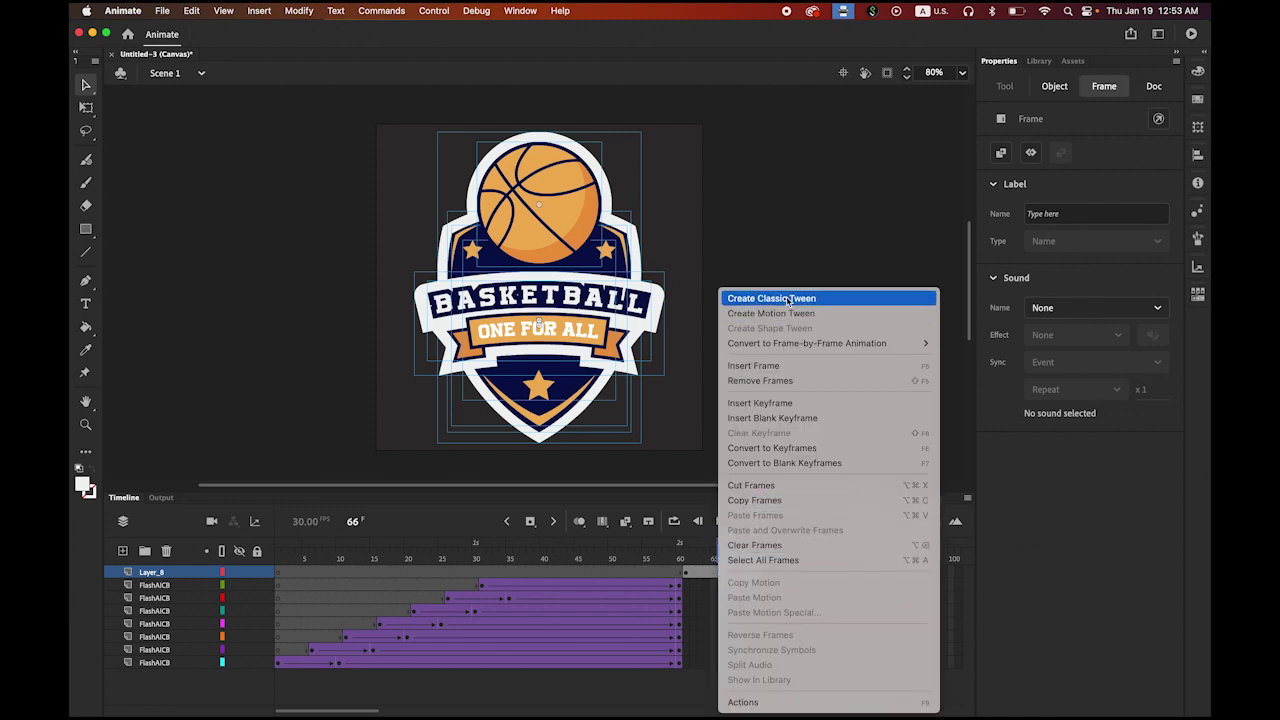
pyautogui.click(810, 299)
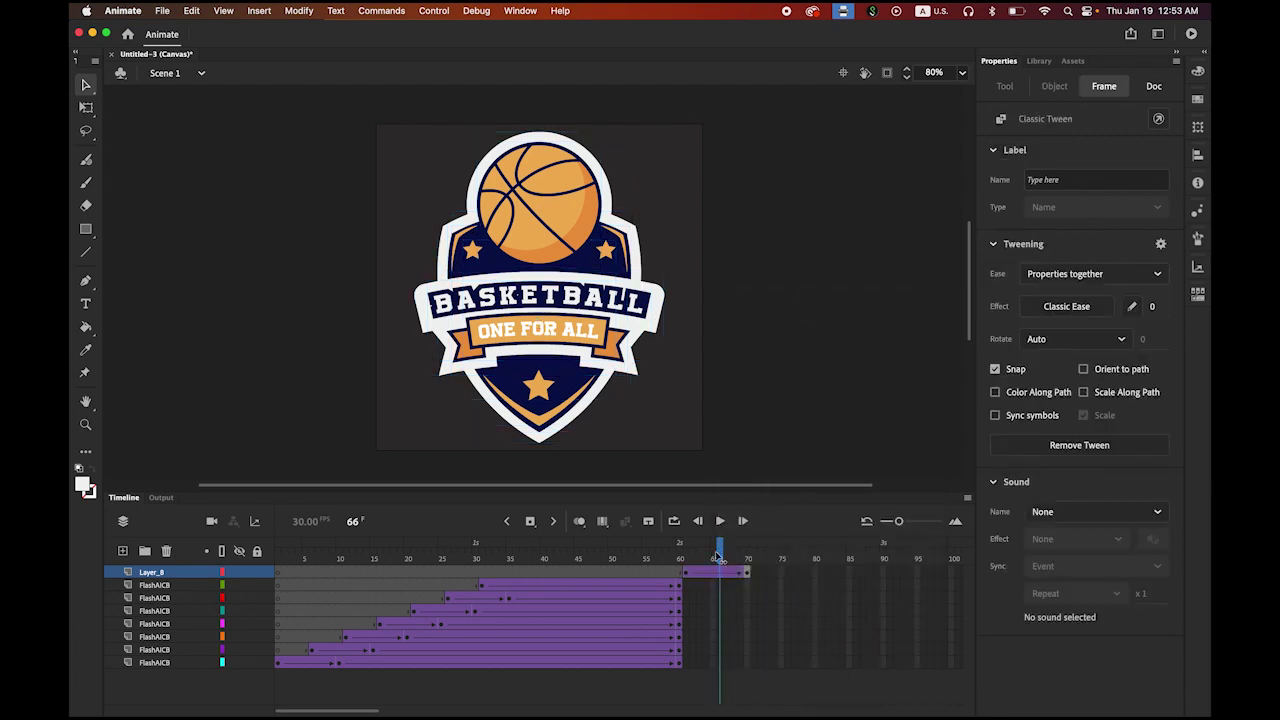
# - At frame 70, shrink the logo to about 329 × 410 px, move it up to about Y 237, and play the animation
pyautogui.moveTo(720, 556)
pyautogui.mouseDown()
pyautogui.moveTo(688, 556)
pyautogui.moveTo(726, 560)
pyautogui.mouseUp()
pyautogui.moveTo(706, 562); pyautogui.dragTo(748, 570)
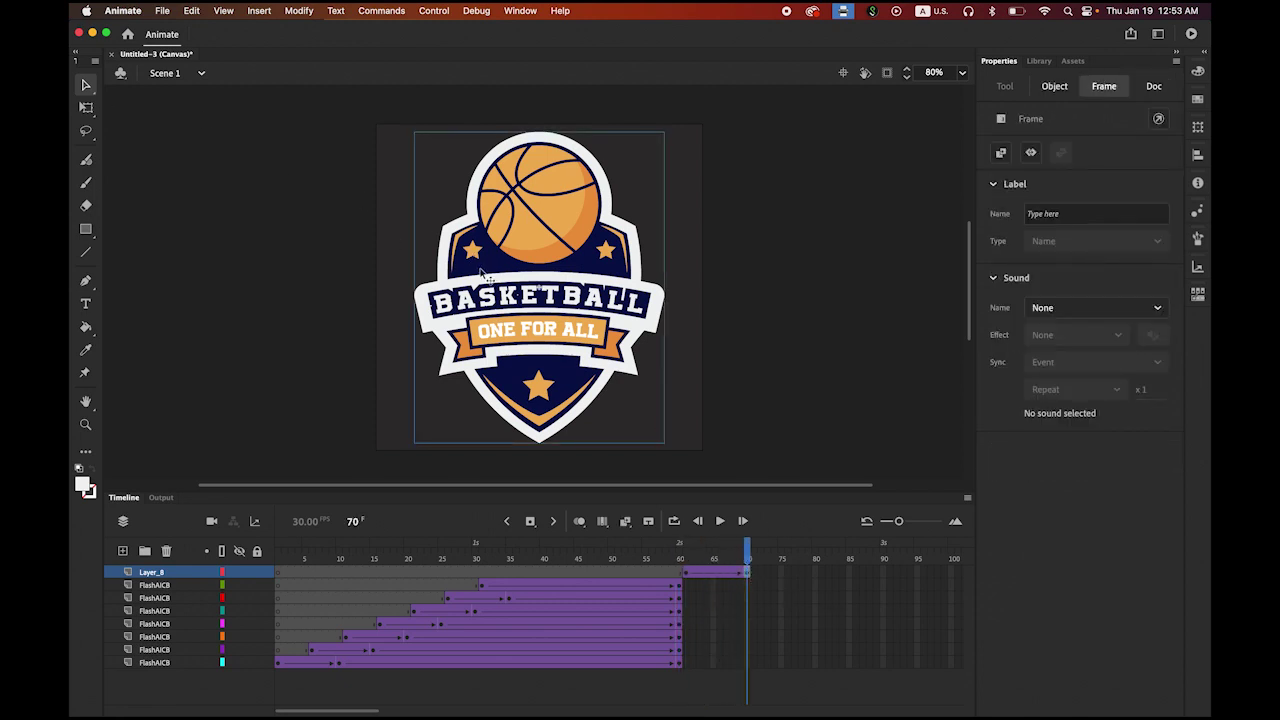
pyautogui.click(87, 108)
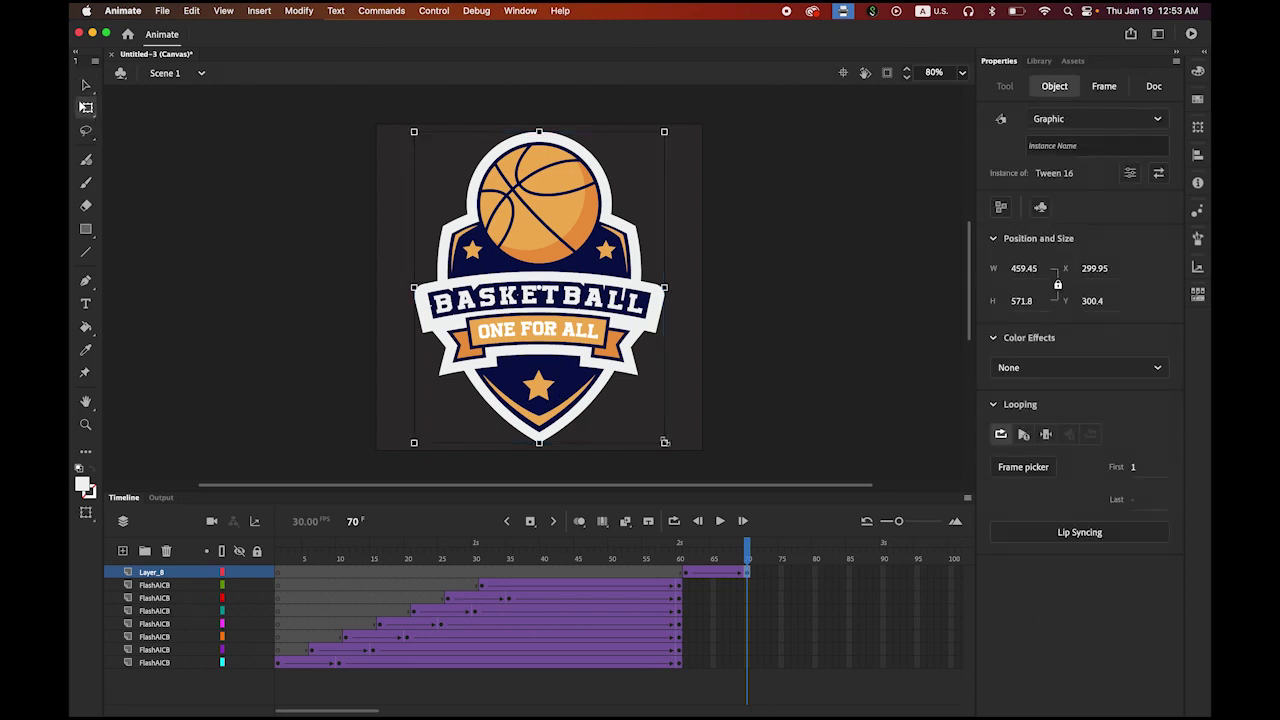
pyautogui.moveTo(665, 442); pyautogui.dragTo(629, 405)
pyautogui.moveTo(539, 357); pyautogui.dragTo(538, 322)
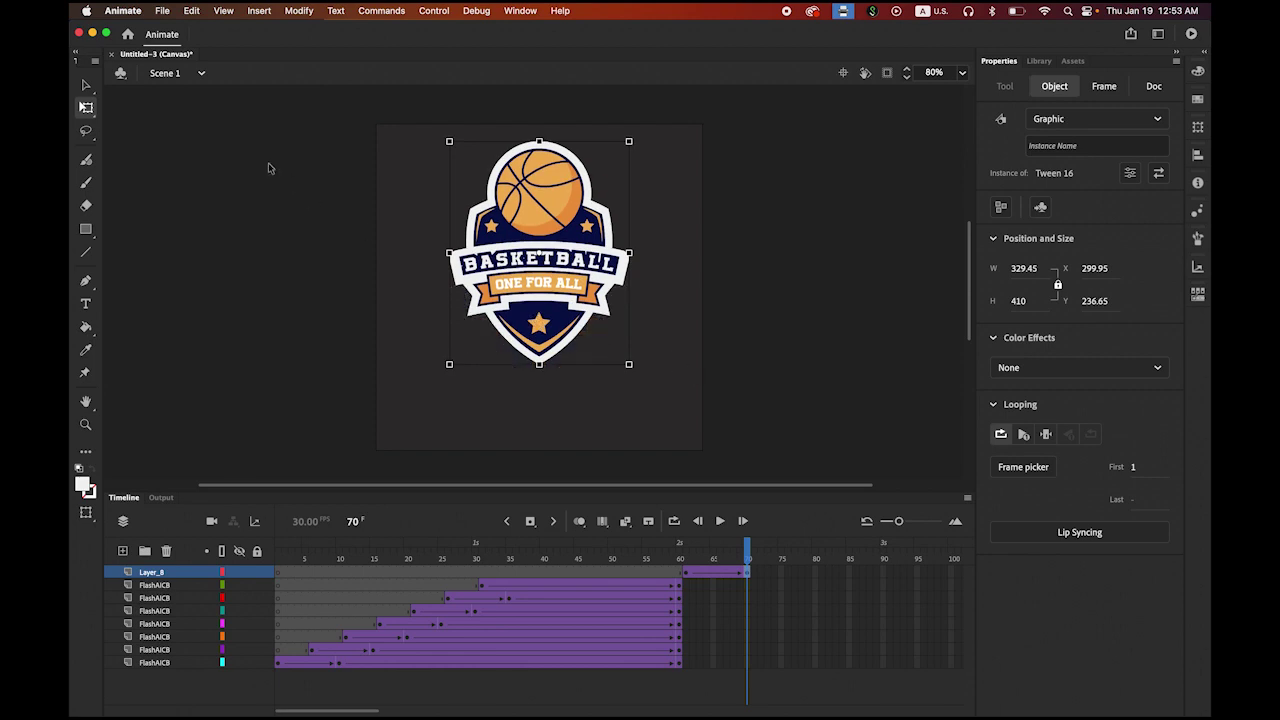
pyautogui.click(86, 86)
pyautogui.click(577, 425)
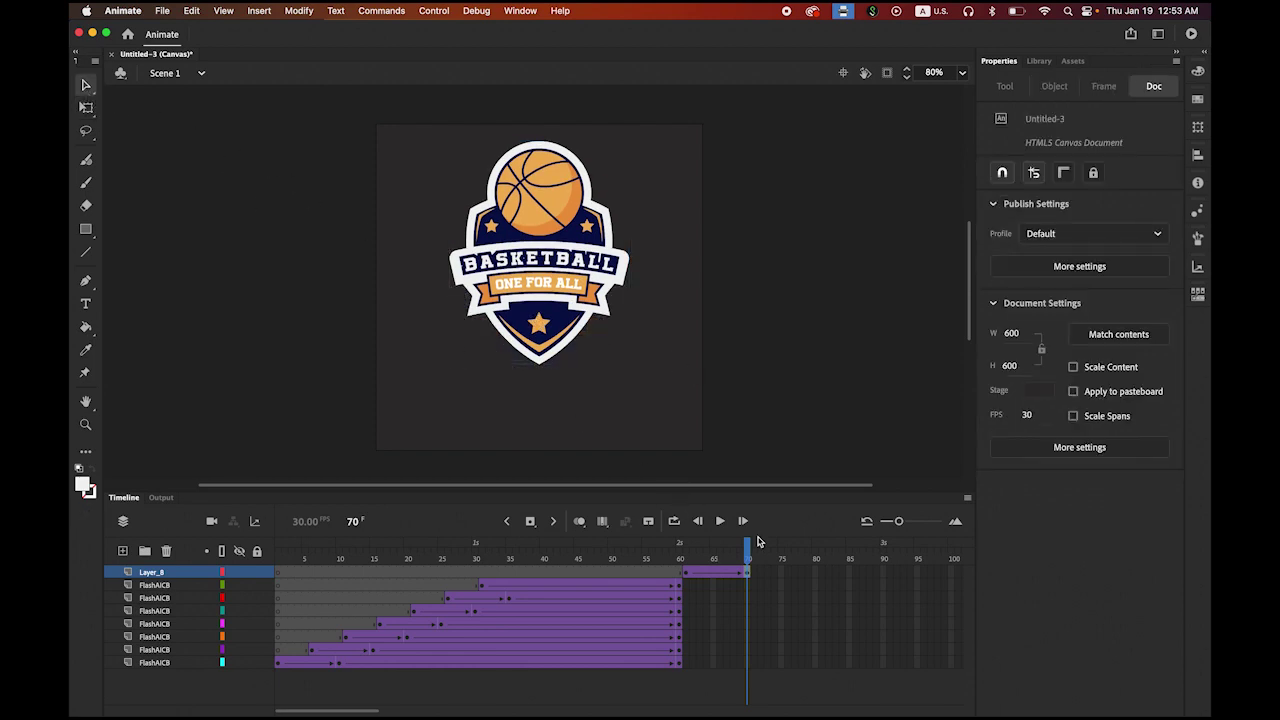
pyautogui.moveTo(750, 545); pyautogui.dragTo(645, 555)
pyautogui.click(720, 521)
# - Set the classic ease of the full-logo layer's tween at frame 61 to -100, and play the animation
pyautogui.moveTo(746, 566); pyautogui.dragTo(688, 577)
pyautogui.click(688, 577)
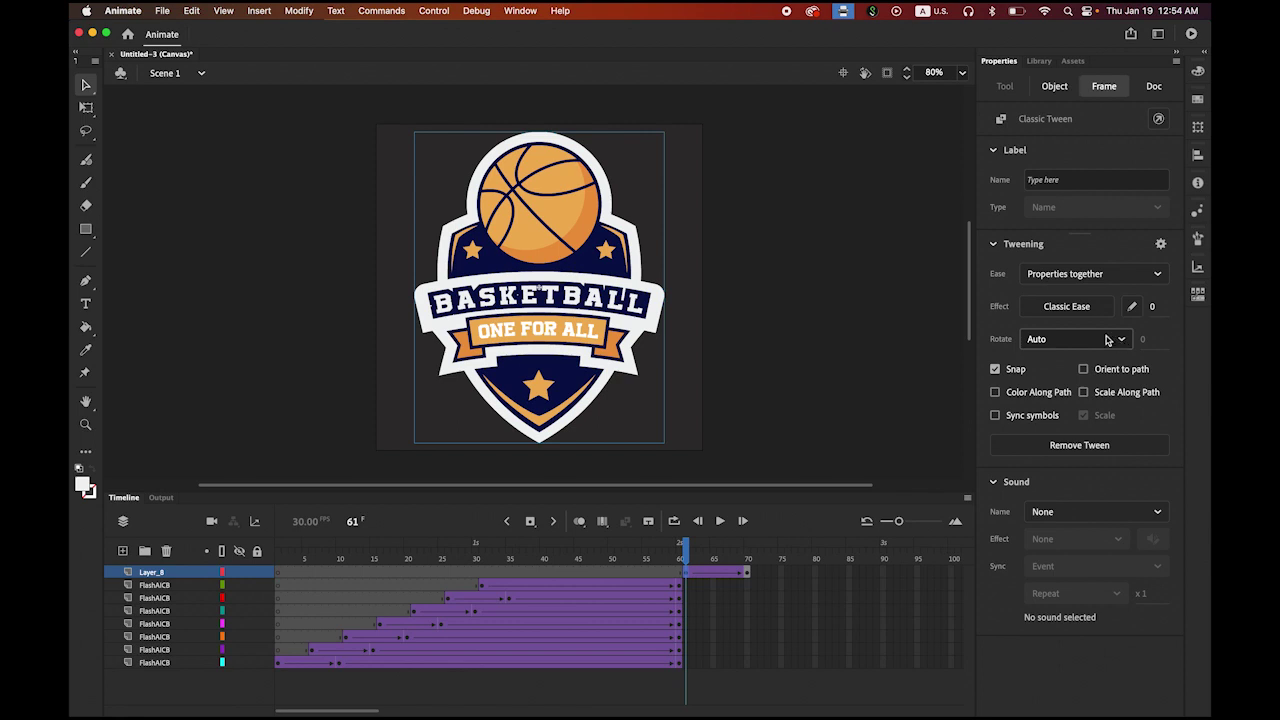
pyautogui.click(1154, 310)
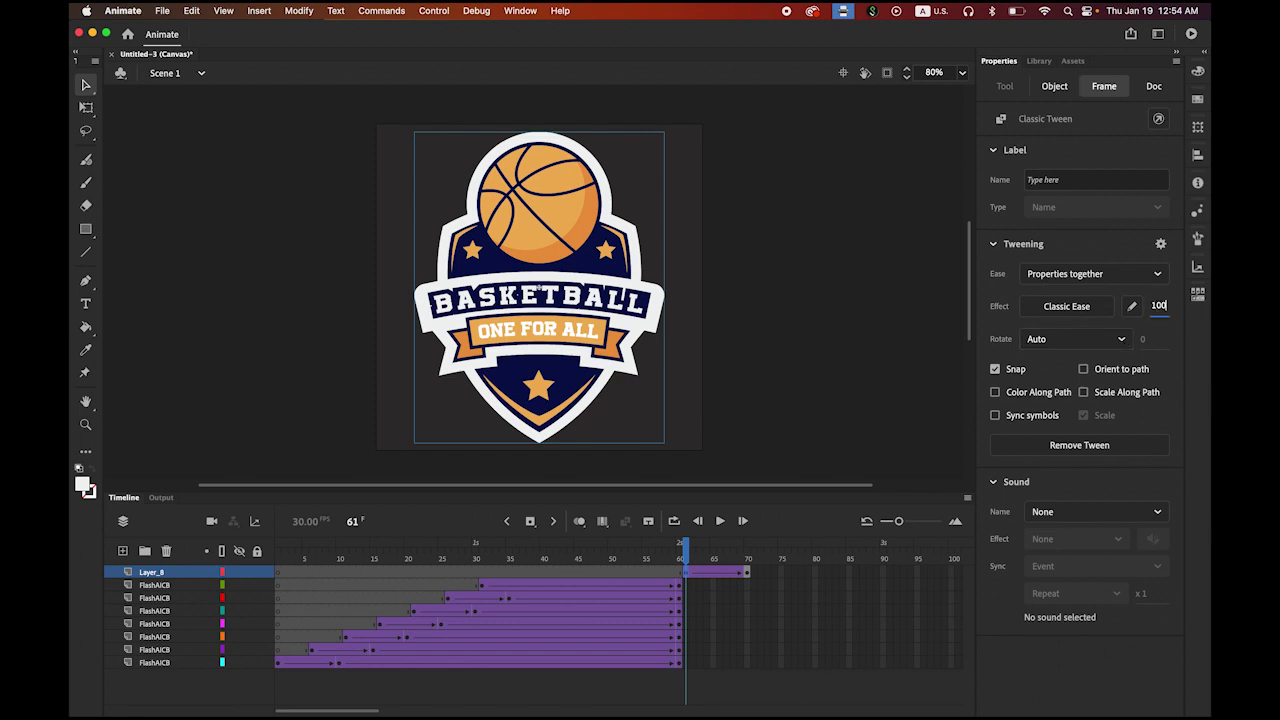
pyautogui.write('-100')
pyautogui.press('Return')
pyautogui.press('Return')
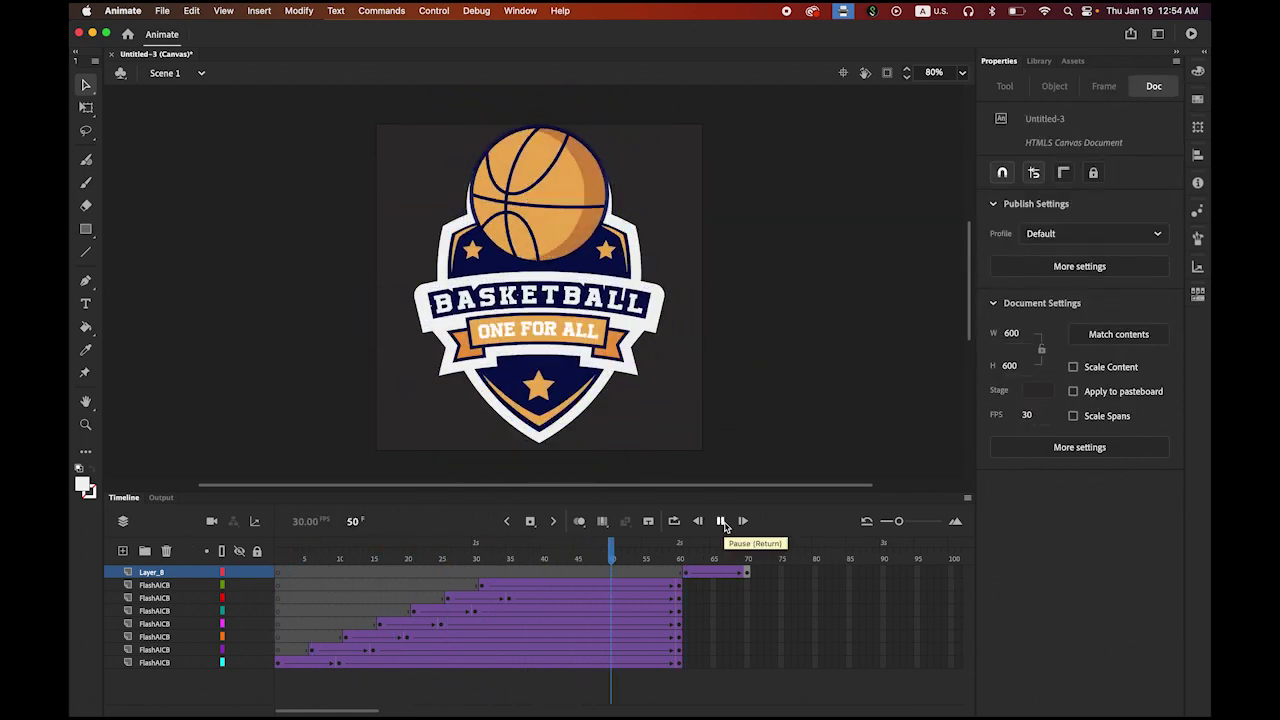
pyautogui.click(721, 522)
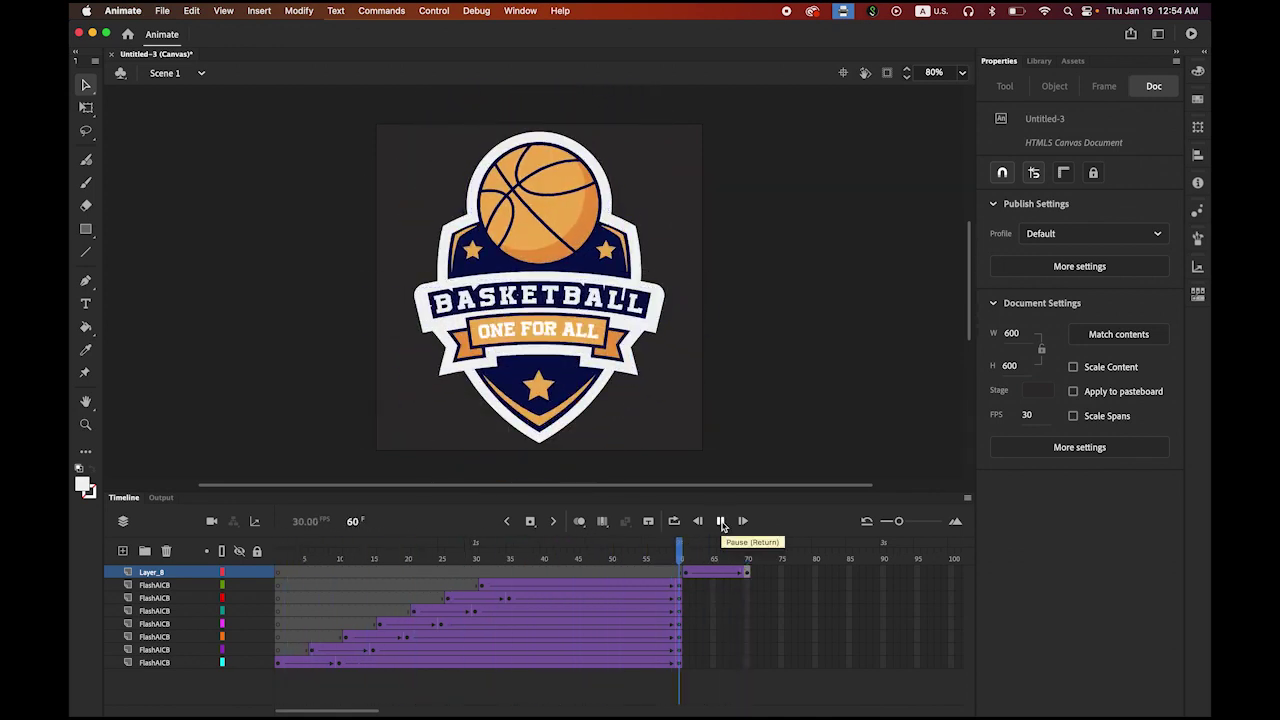
pyautogui.click(721, 522)
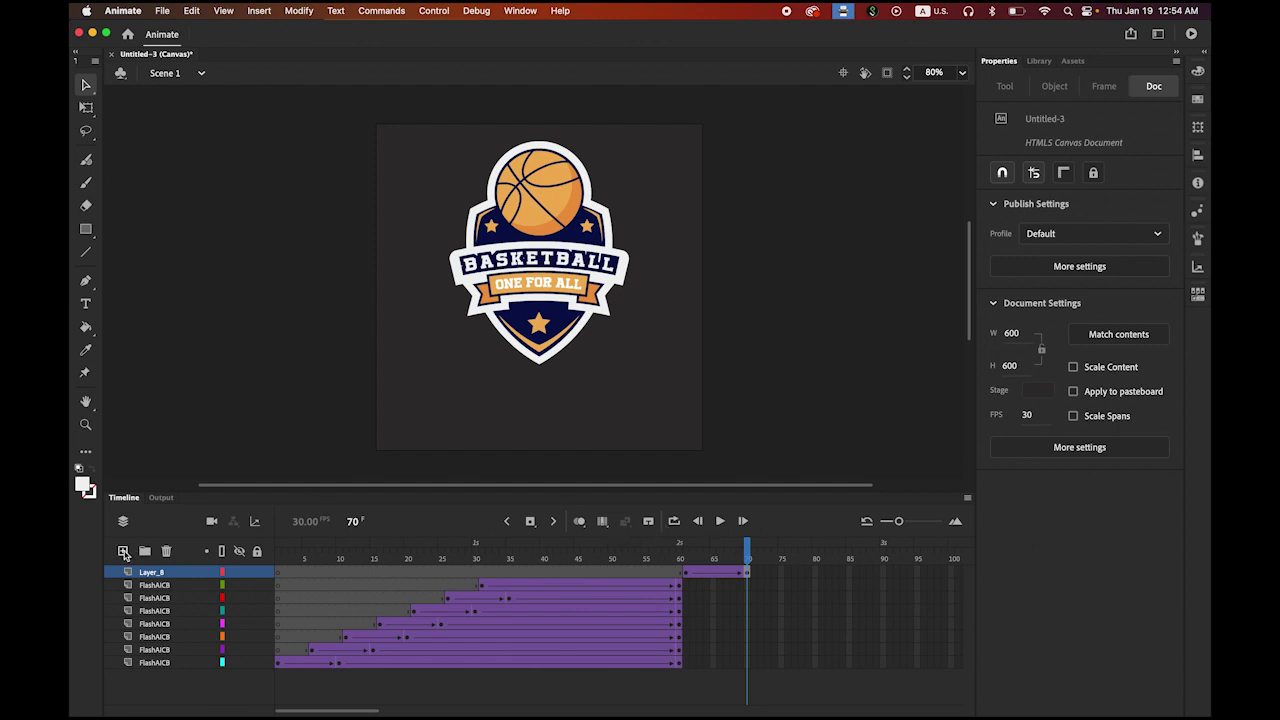
# - Add a new layer and move it directly beneath the full-logo layer
pyautogui.click(124, 553)
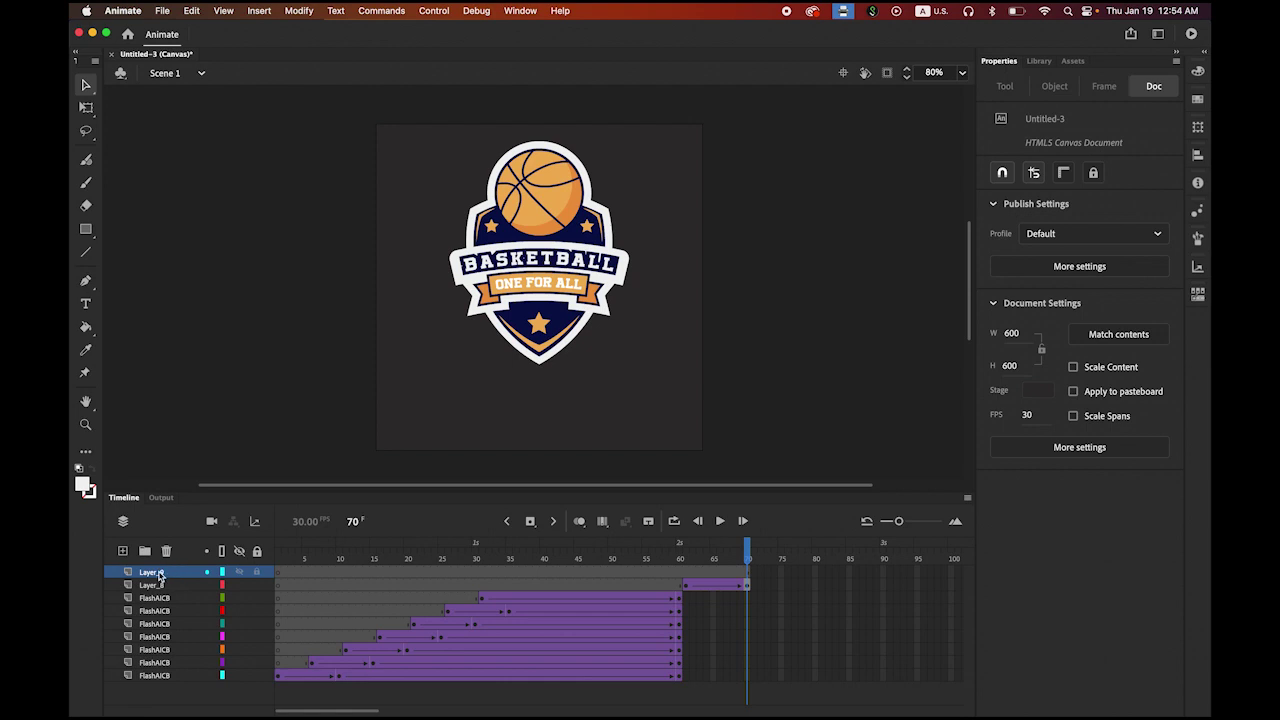
pyautogui.click(158, 575)
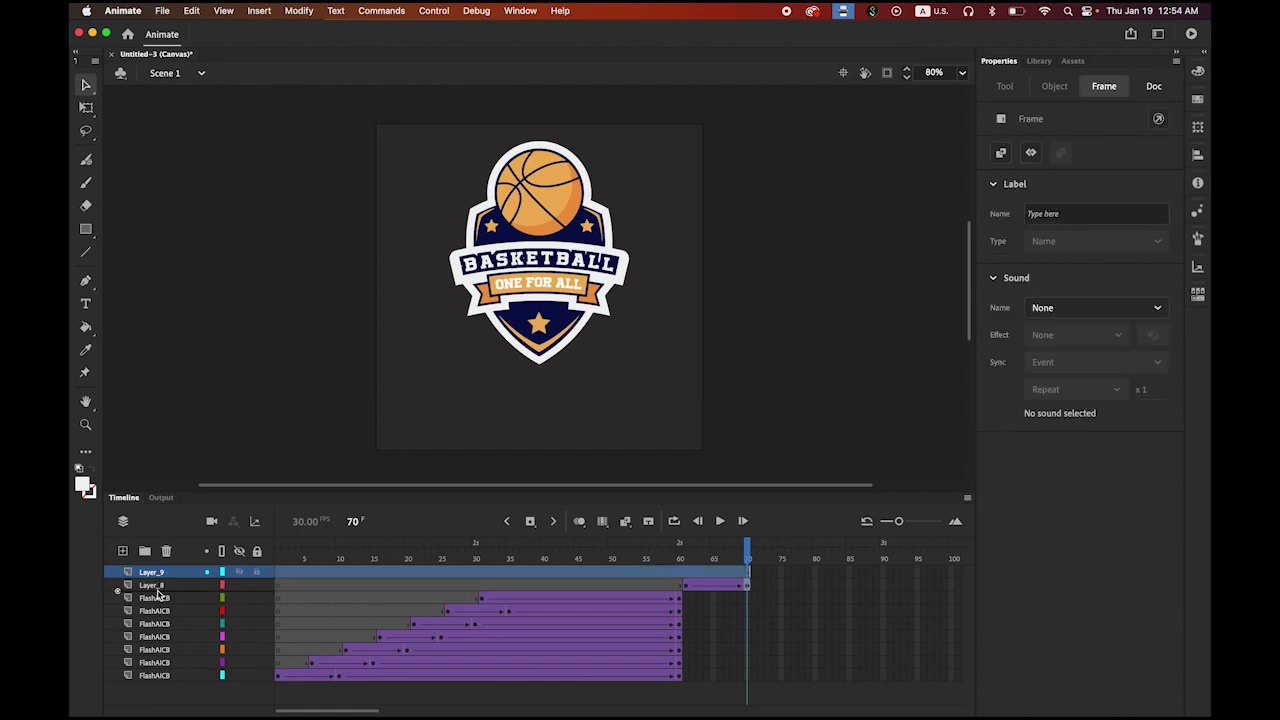
pyautogui.moveTo(157, 594); pyautogui.dragTo(160, 592)
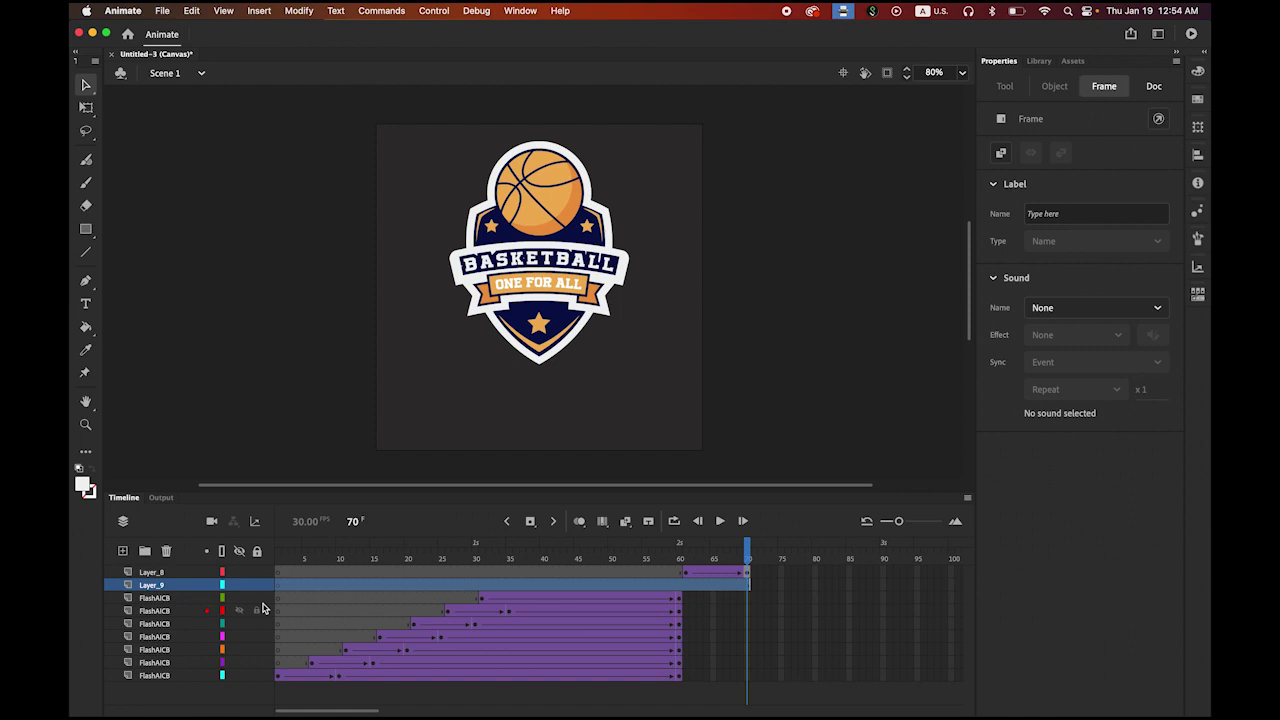
# - Switch to Photoshop and copy the entire canvas of rim.jpg
pyautogui.moveTo(348, 712)
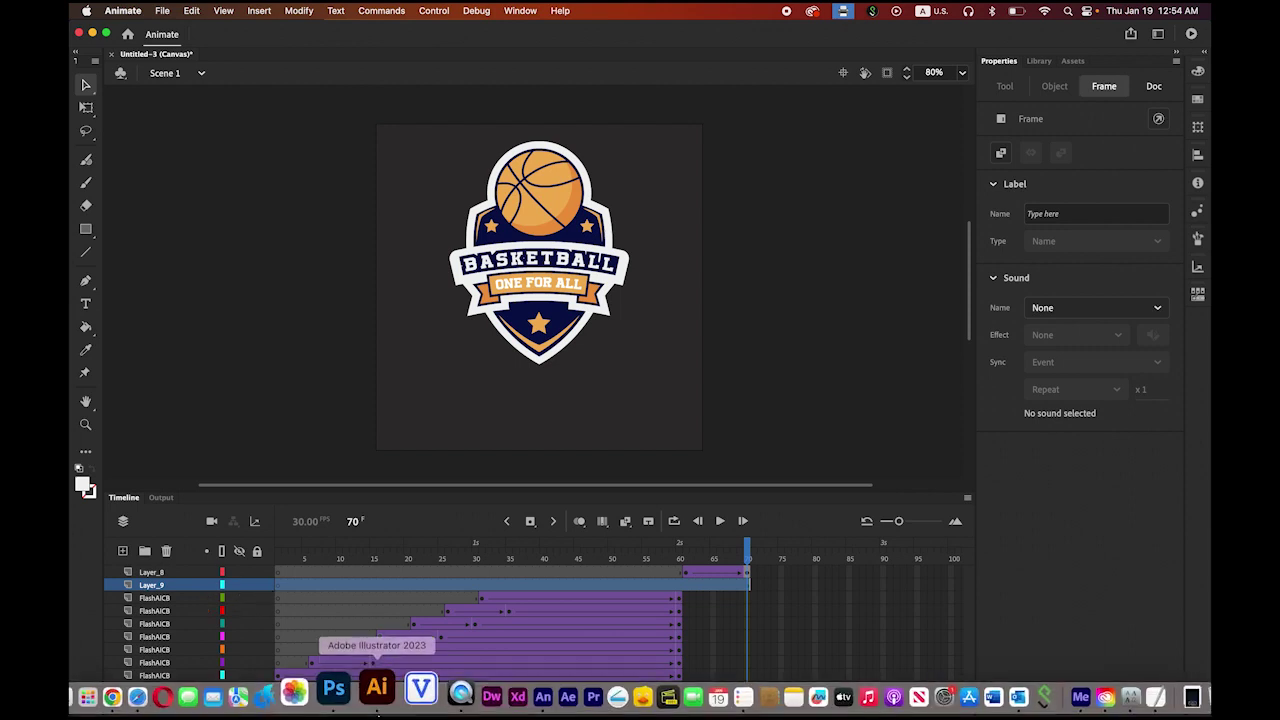
pyautogui.click(354, 690)
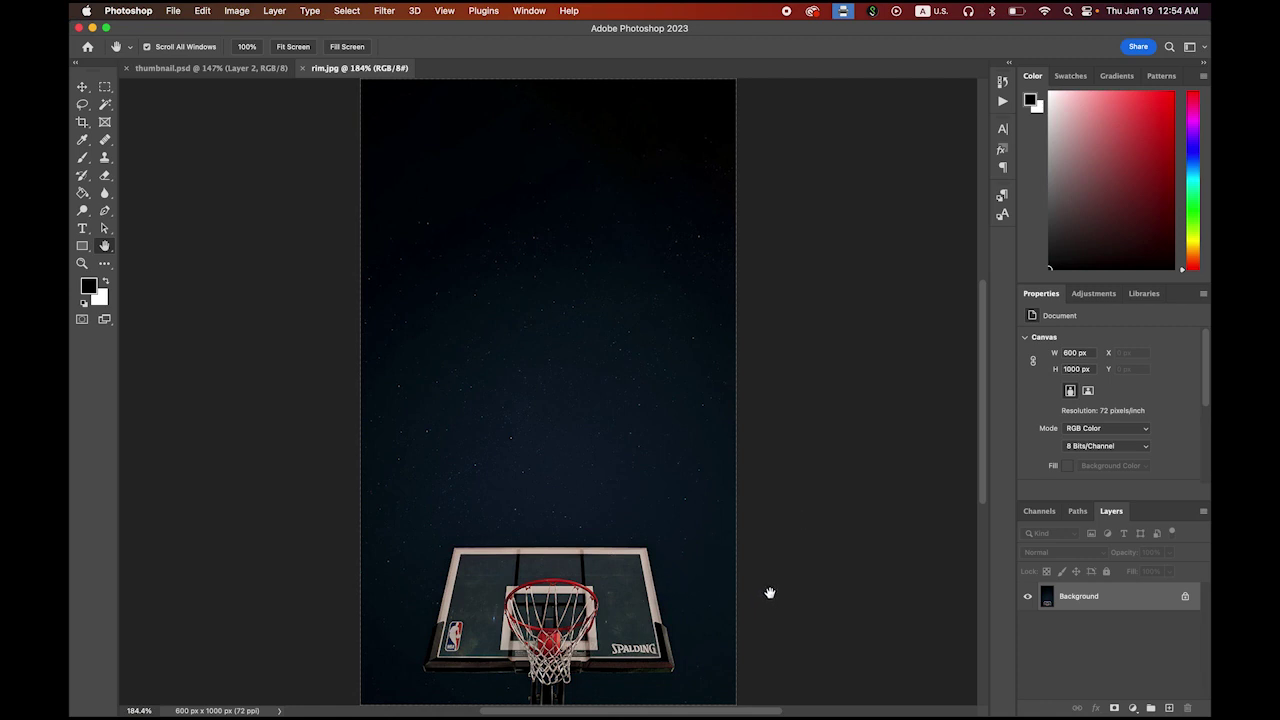
pyautogui.click(203, 10)
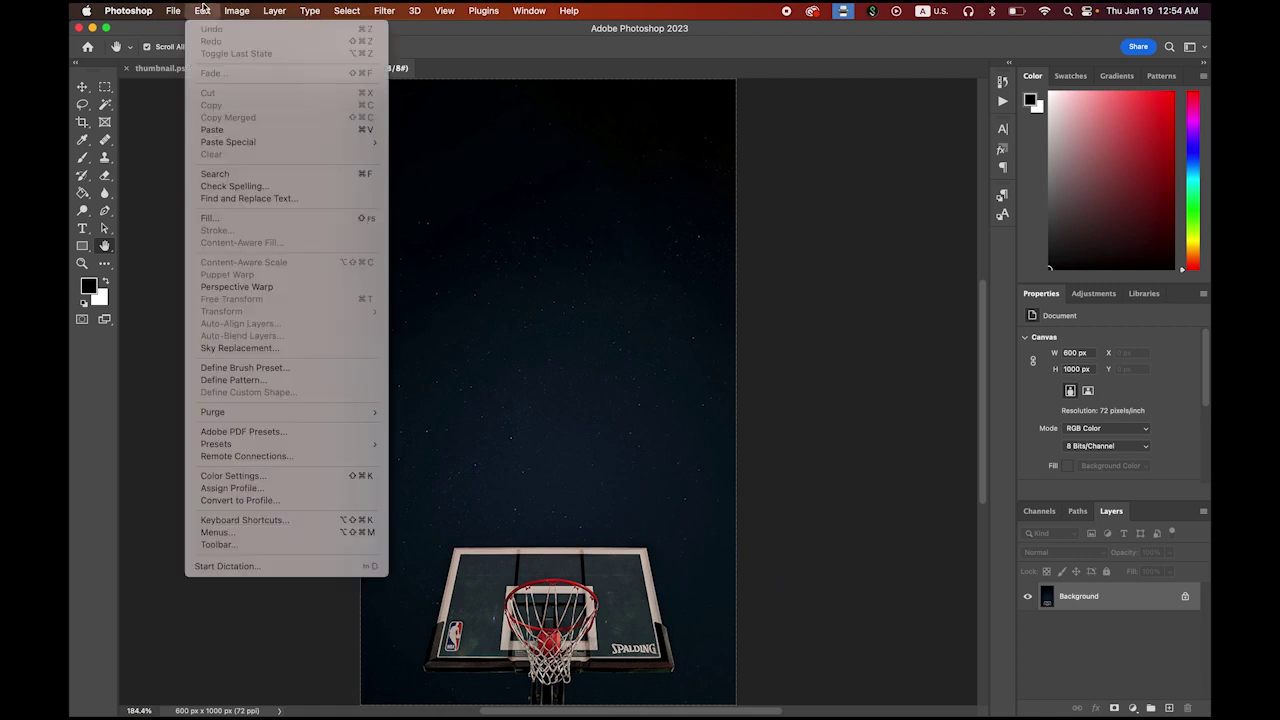
pyautogui.click(839, 195)
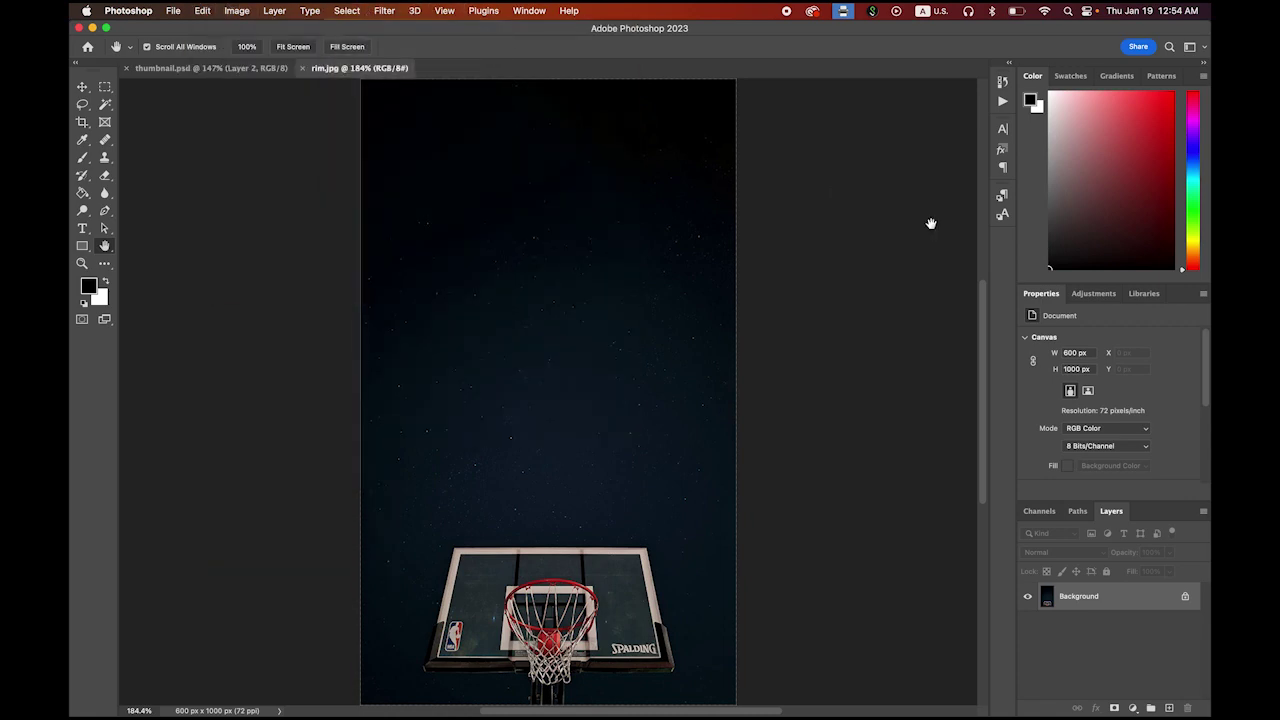
pyautogui.press('super+a')
pyautogui.click(202, 11)
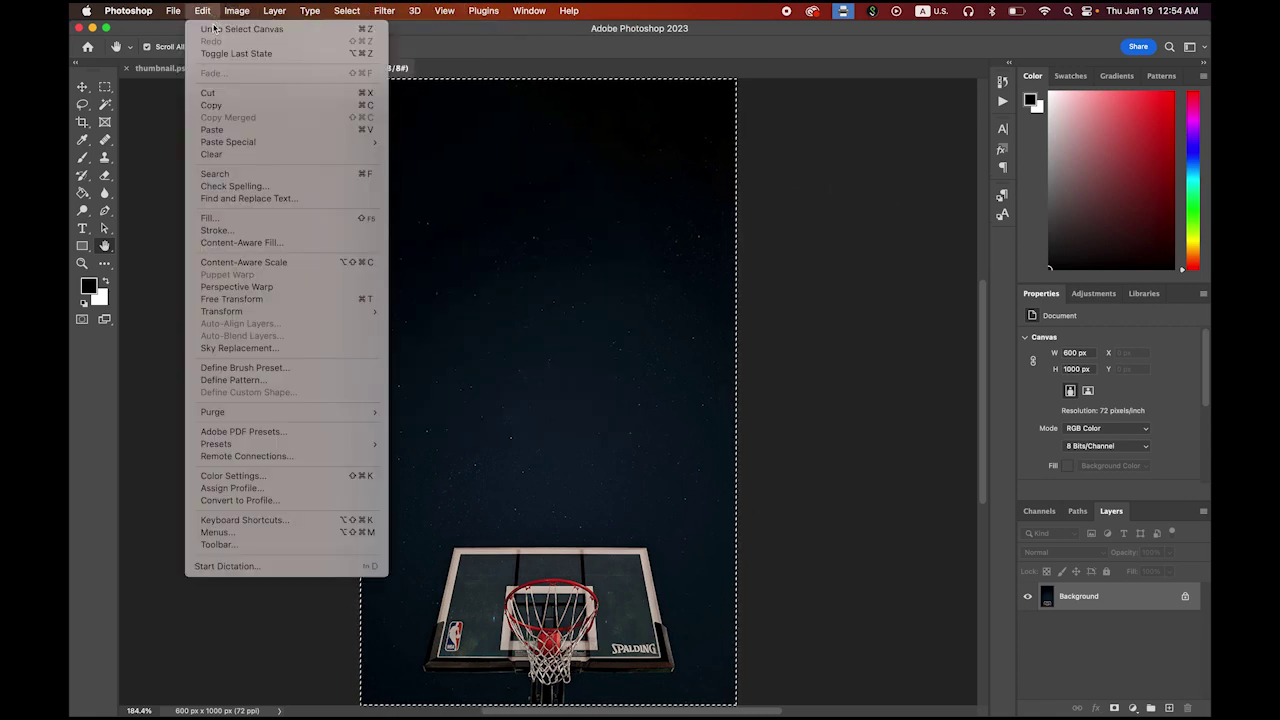
pyautogui.click(234, 105)
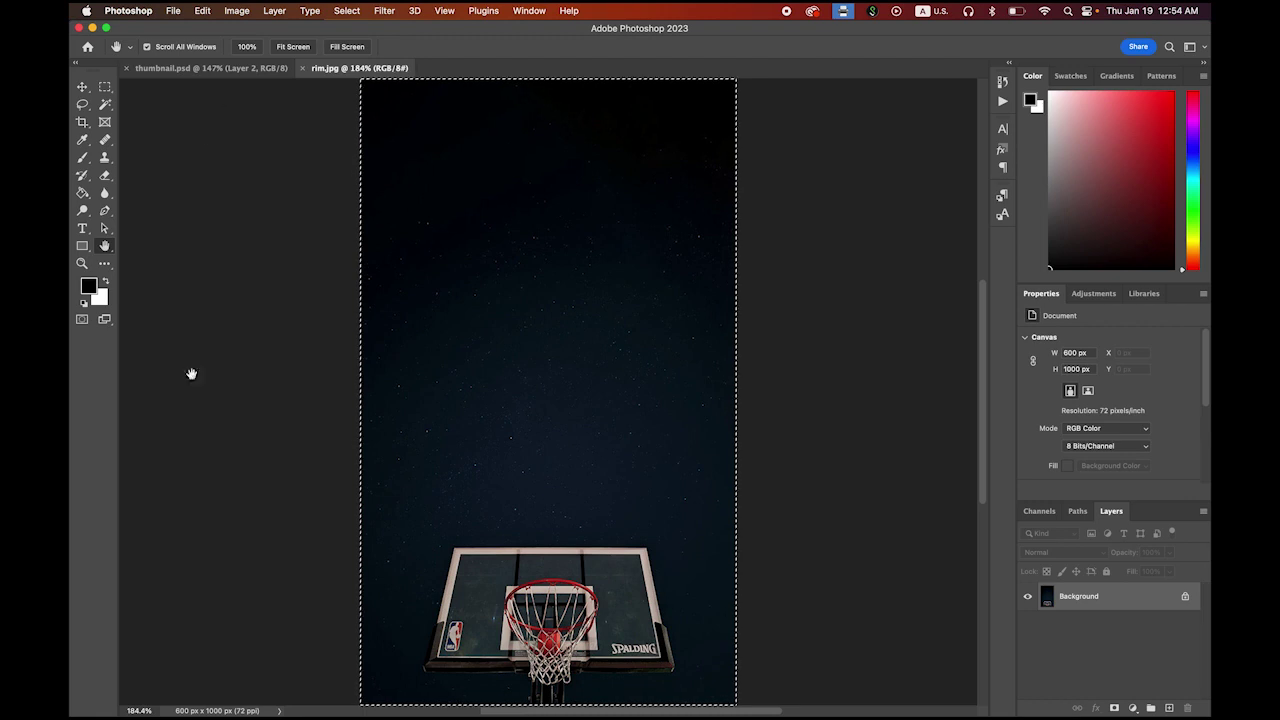
# - Switch back to Animate, insert a keyframe at frame 61 on Layer_9, and paste the rim image in the center
pyautogui.moveTo(300, 712)
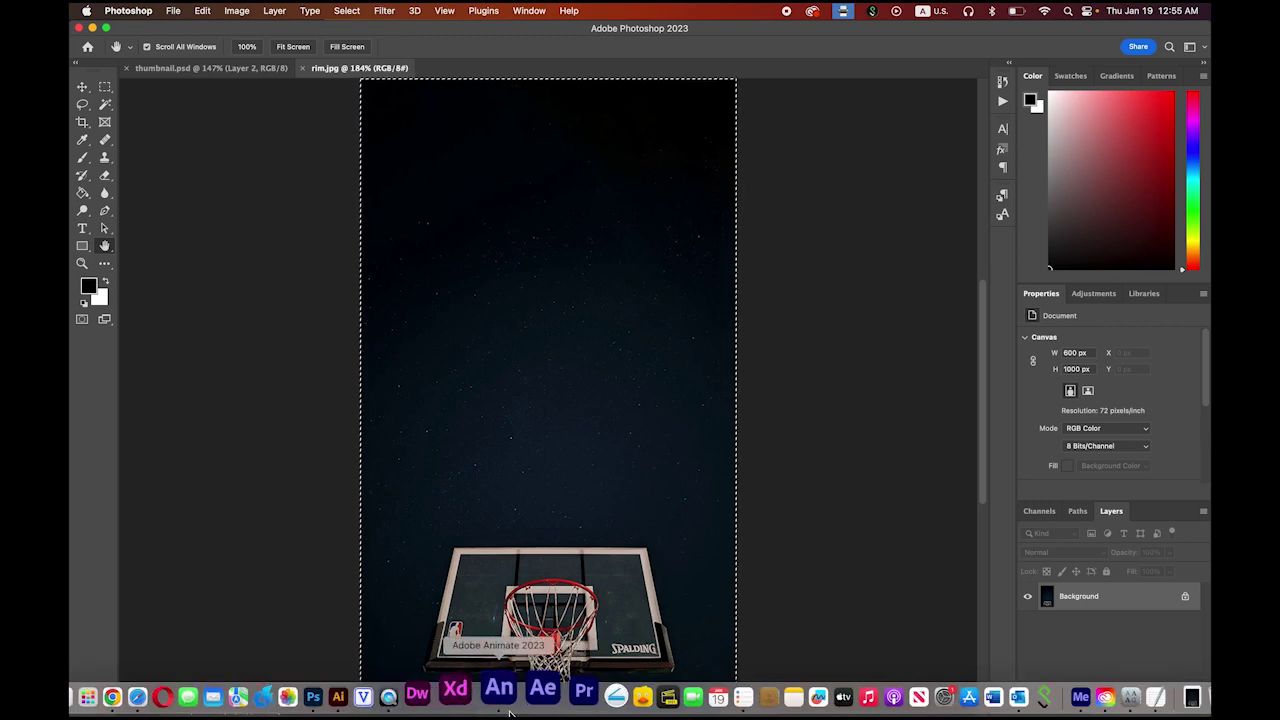
pyautogui.click(505, 706)
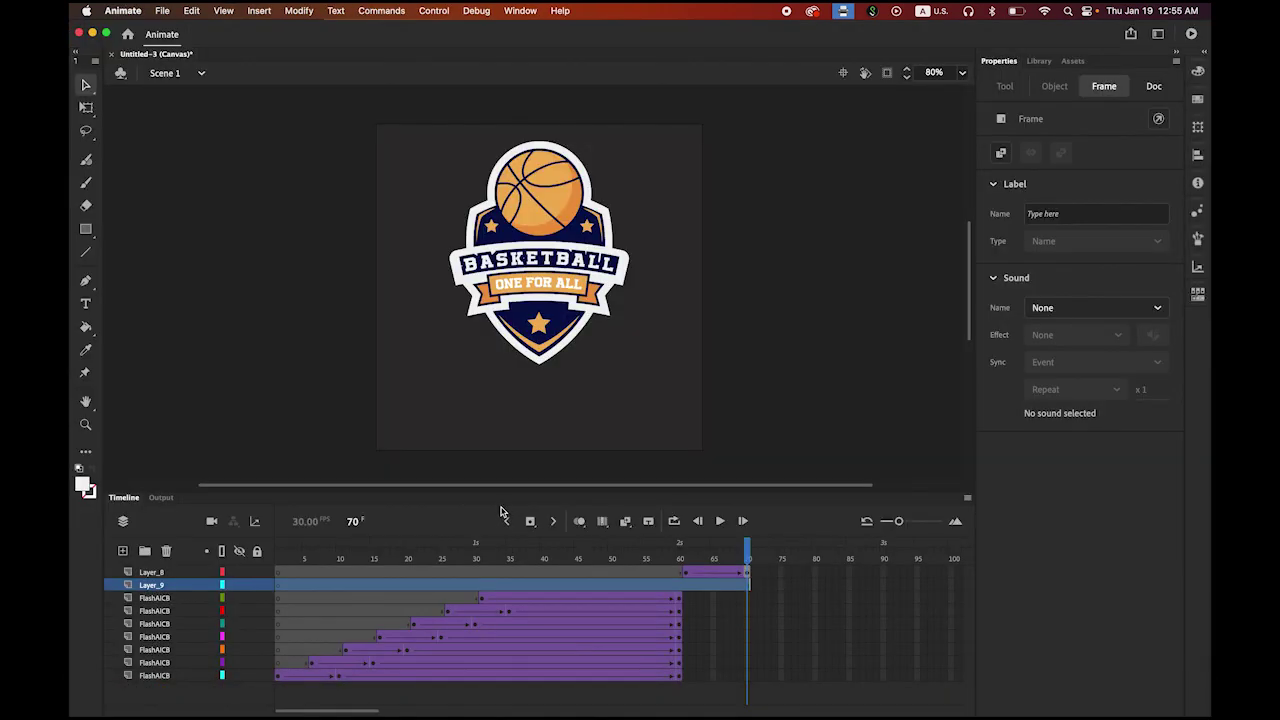
pyautogui.click(686, 590)
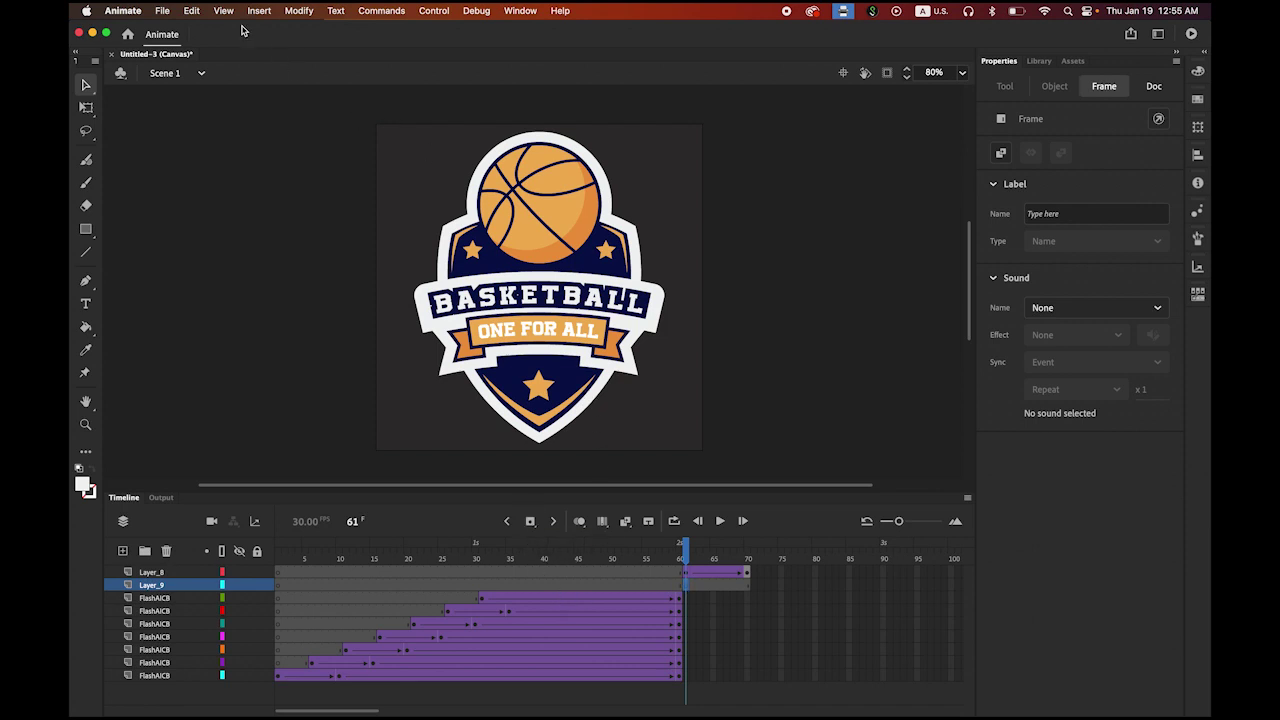
pyautogui.click(191, 10)
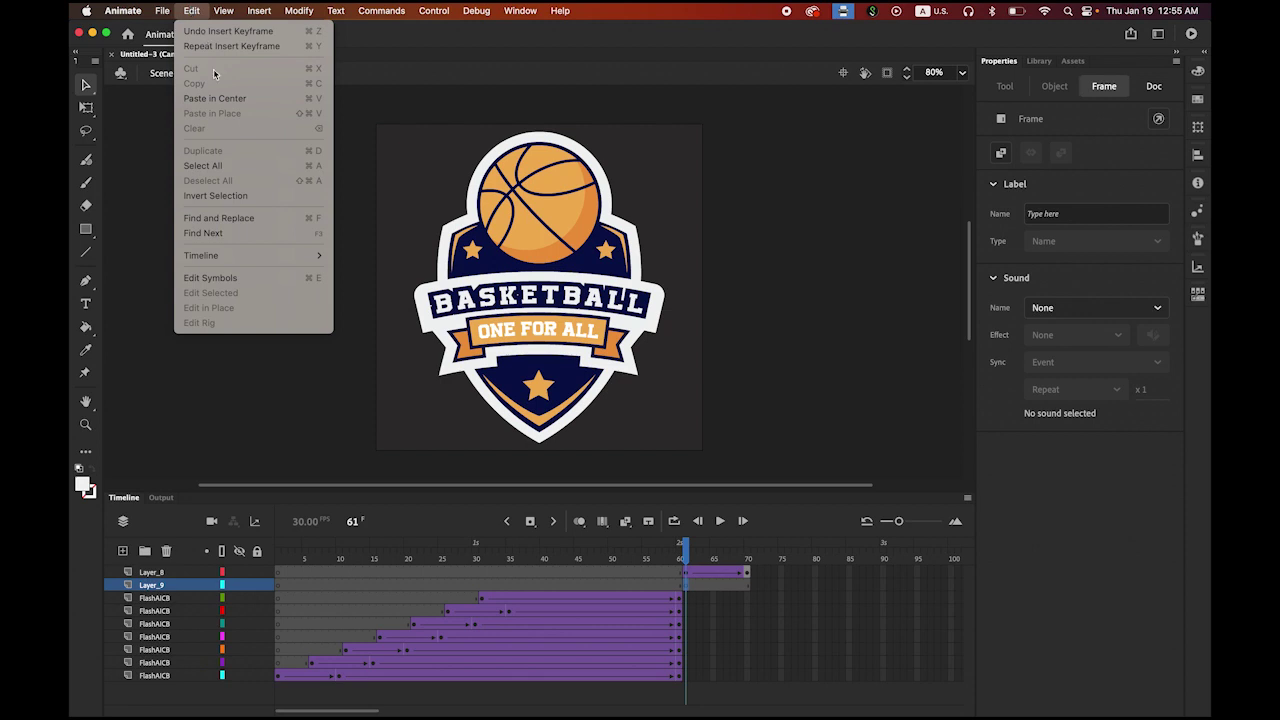
pyautogui.click(214, 98)
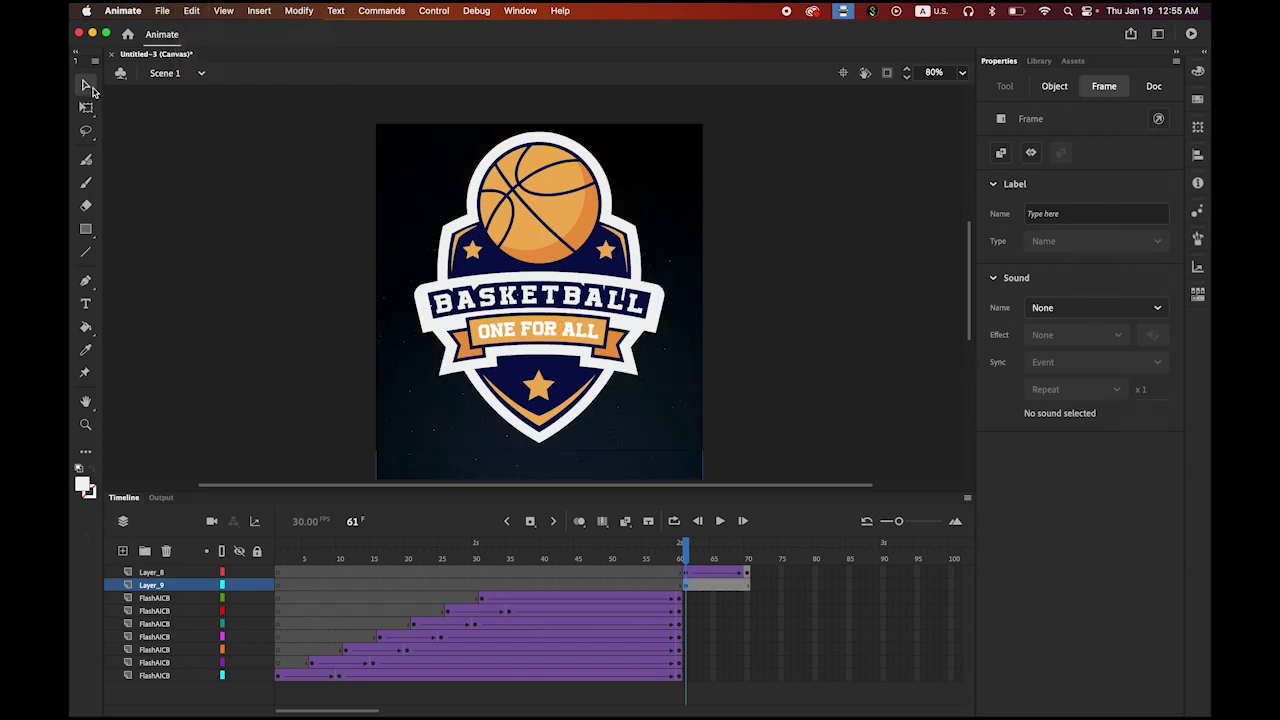
# - Insert a keyframe at frame 70 on Layer_9 and create a classic tween between frames 61 and 70
pyautogui.click(748, 589)
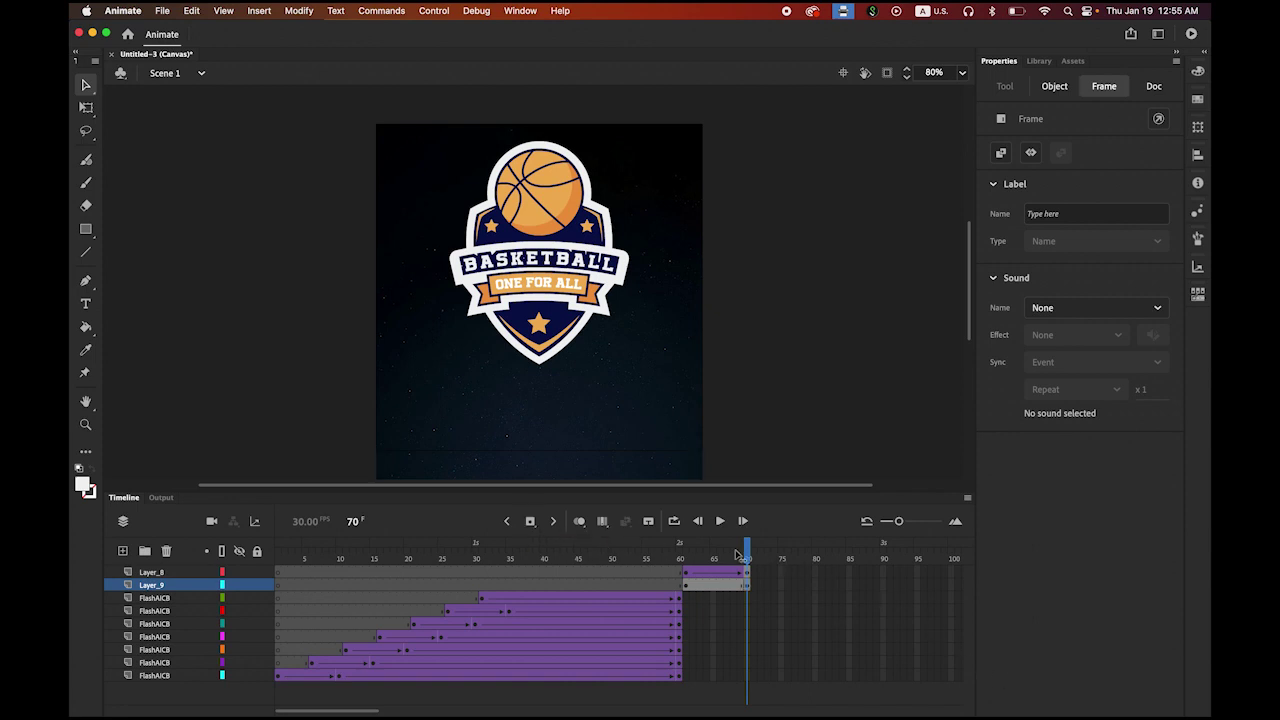
pyautogui.moveTo(745, 556); pyautogui.dragTo(720, 558)
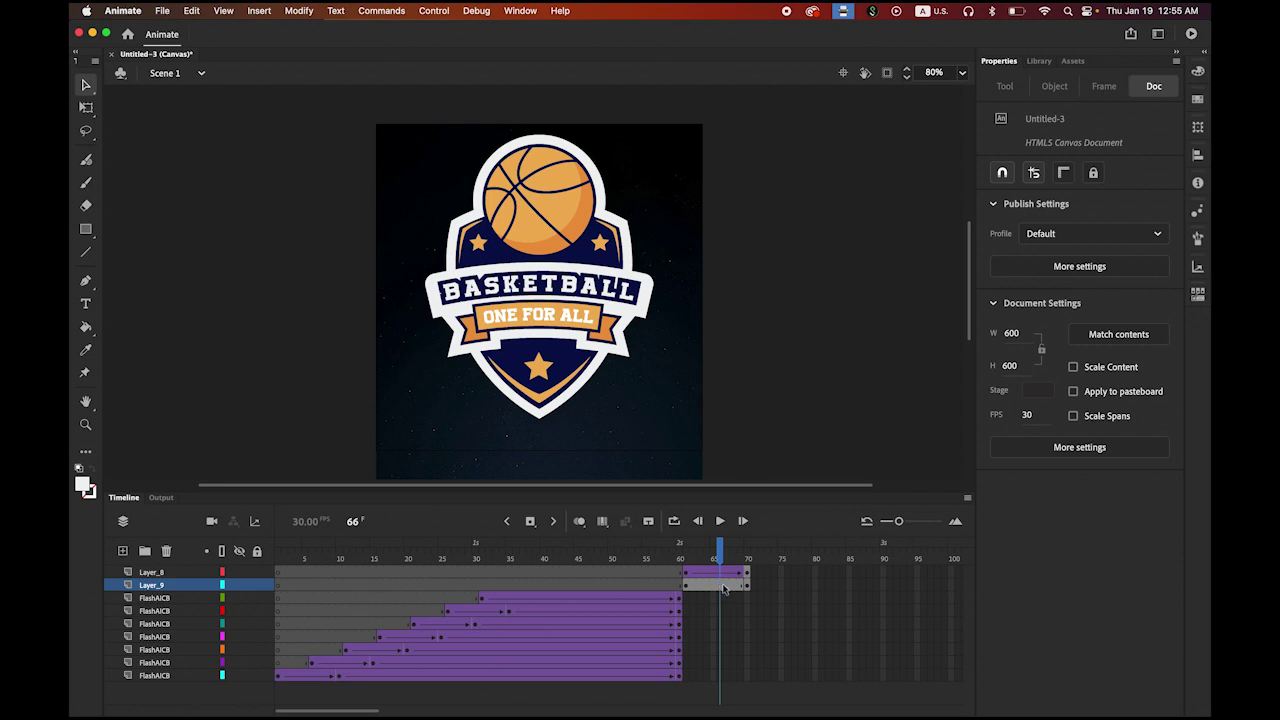
pyautogui.click(724, 589)
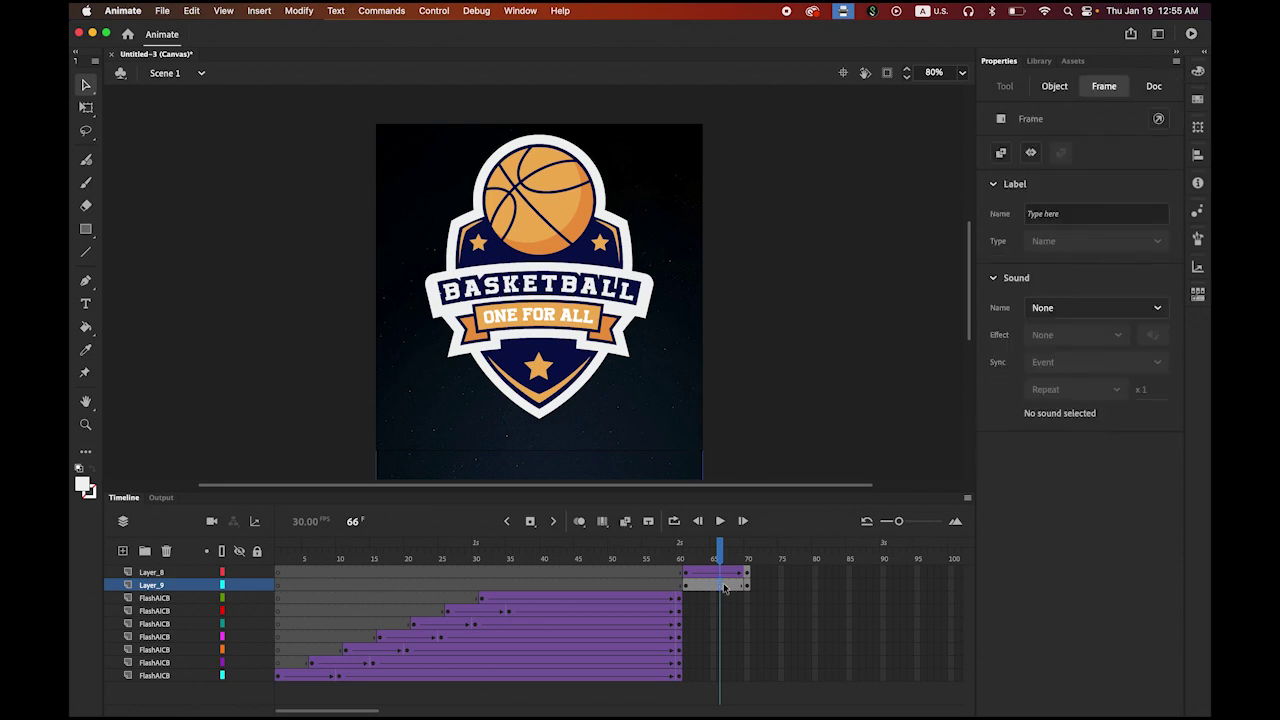
pyautogui.rightClick(724, 588)
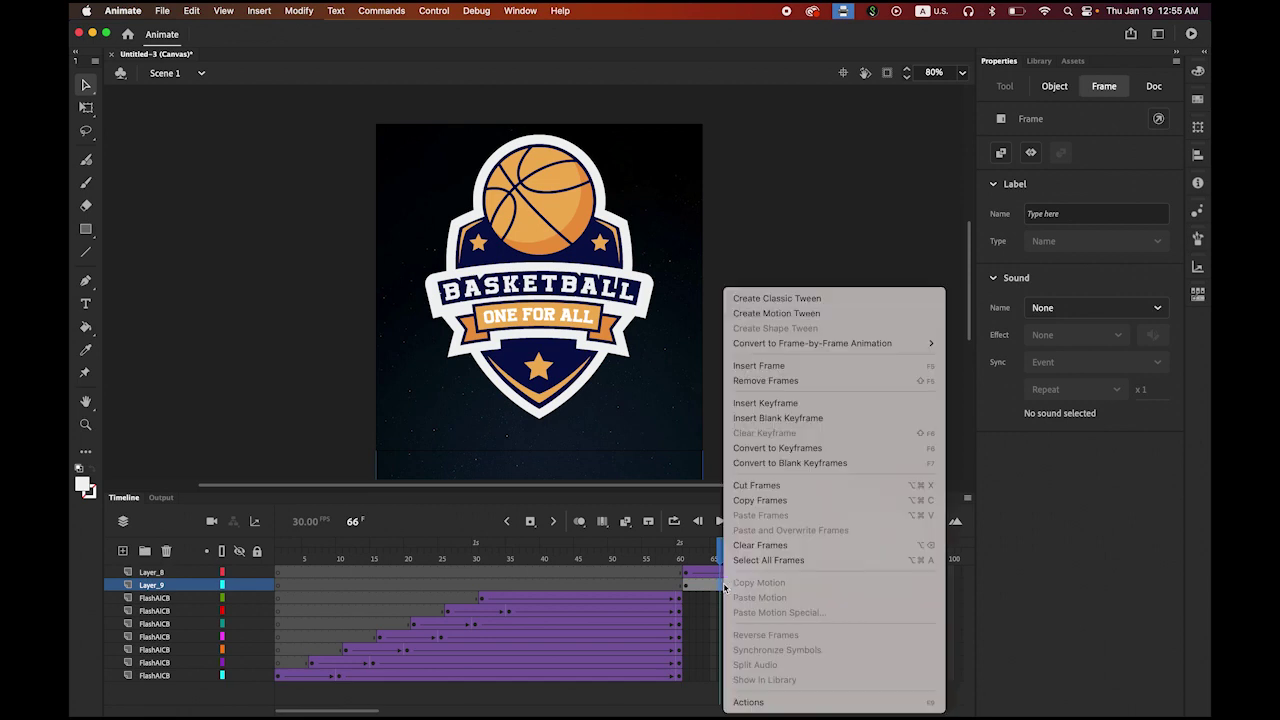
pyautogui.click(808, 299)
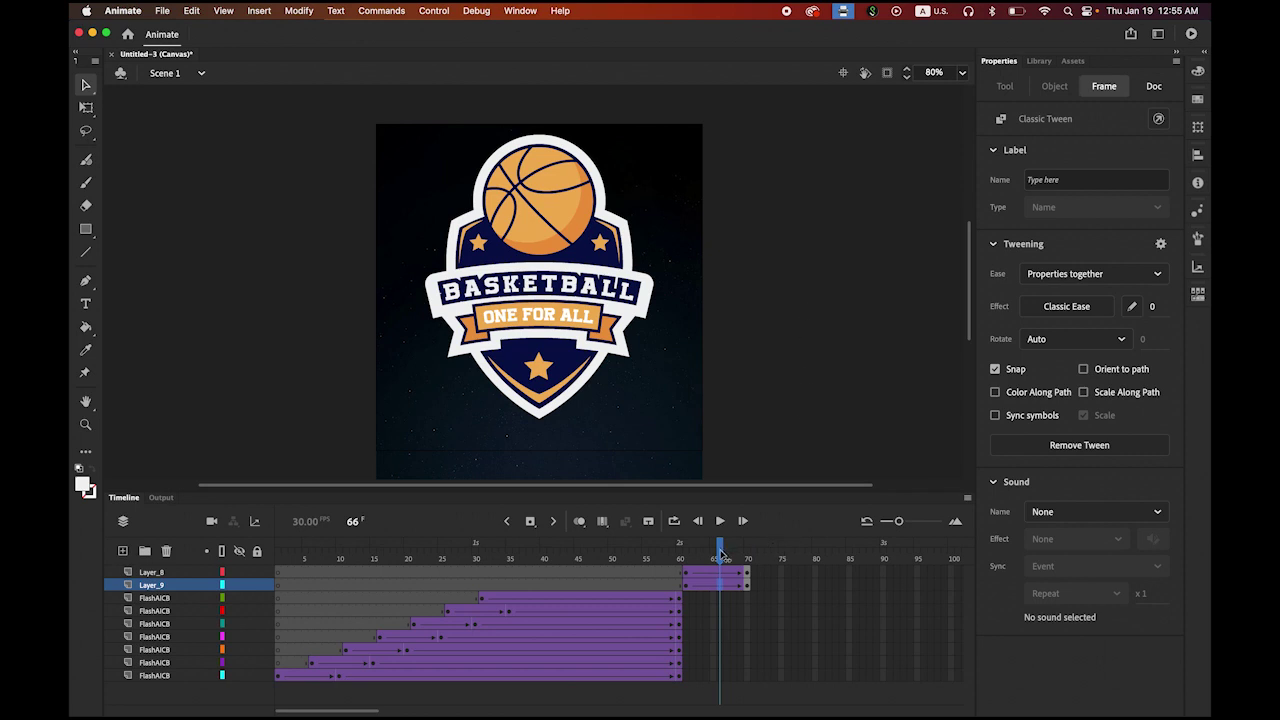
# - Move the rim image up at frame 70 to about Y 218 so the hoop sits beneath the logo, and play the animation
pyautogui.moveTo(720, 555); pyautogui.dragTo(747, 563)
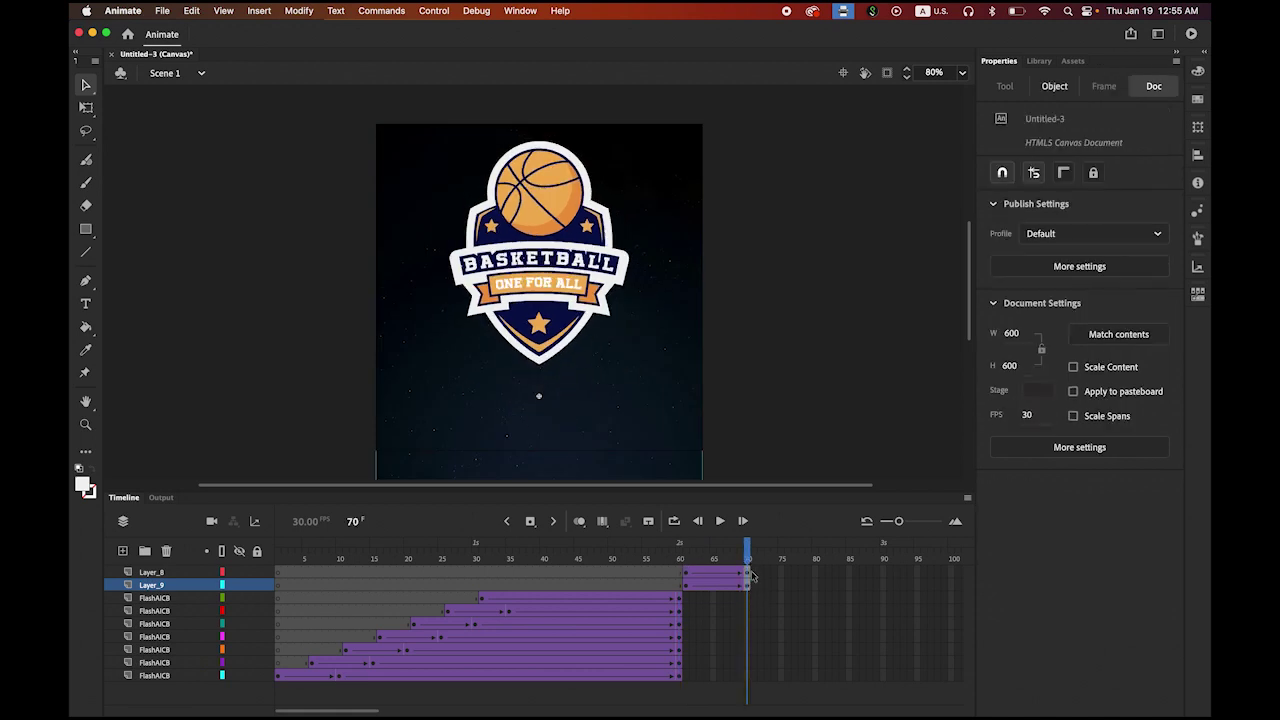
pyautogui.click(746, 586)
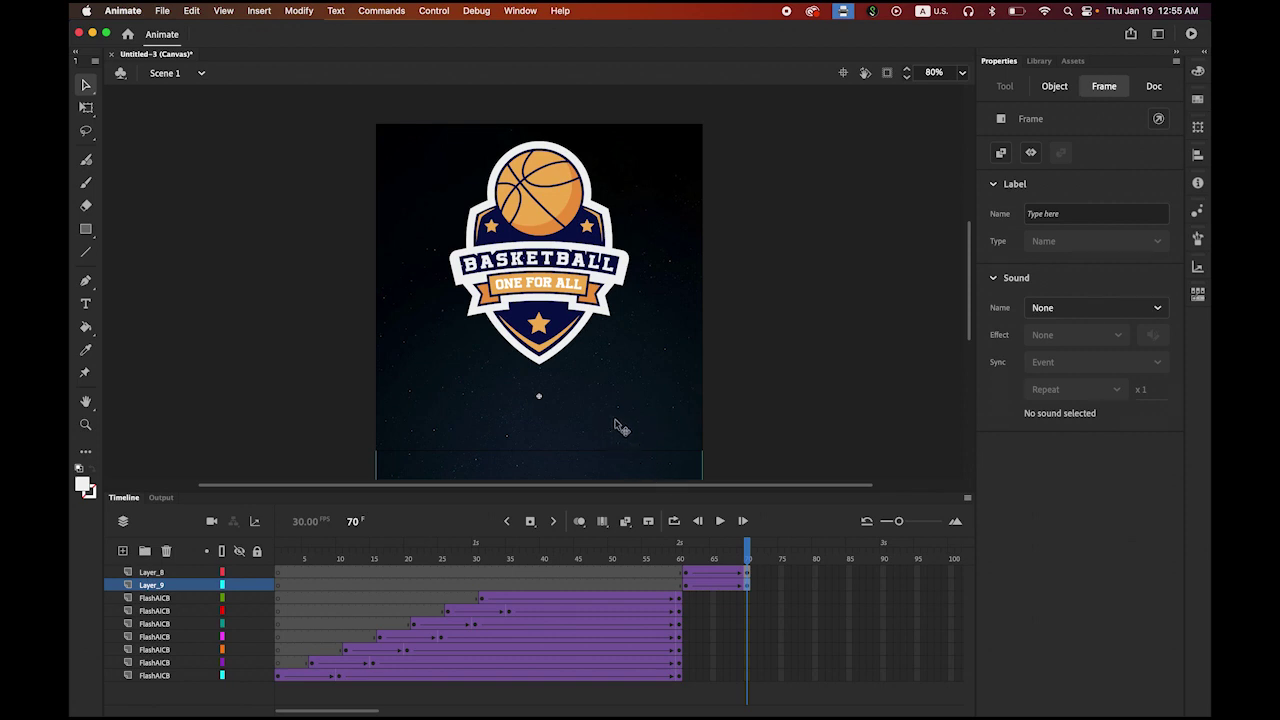
pyautogui.hotkey('ctrl', 'shift', 'v')
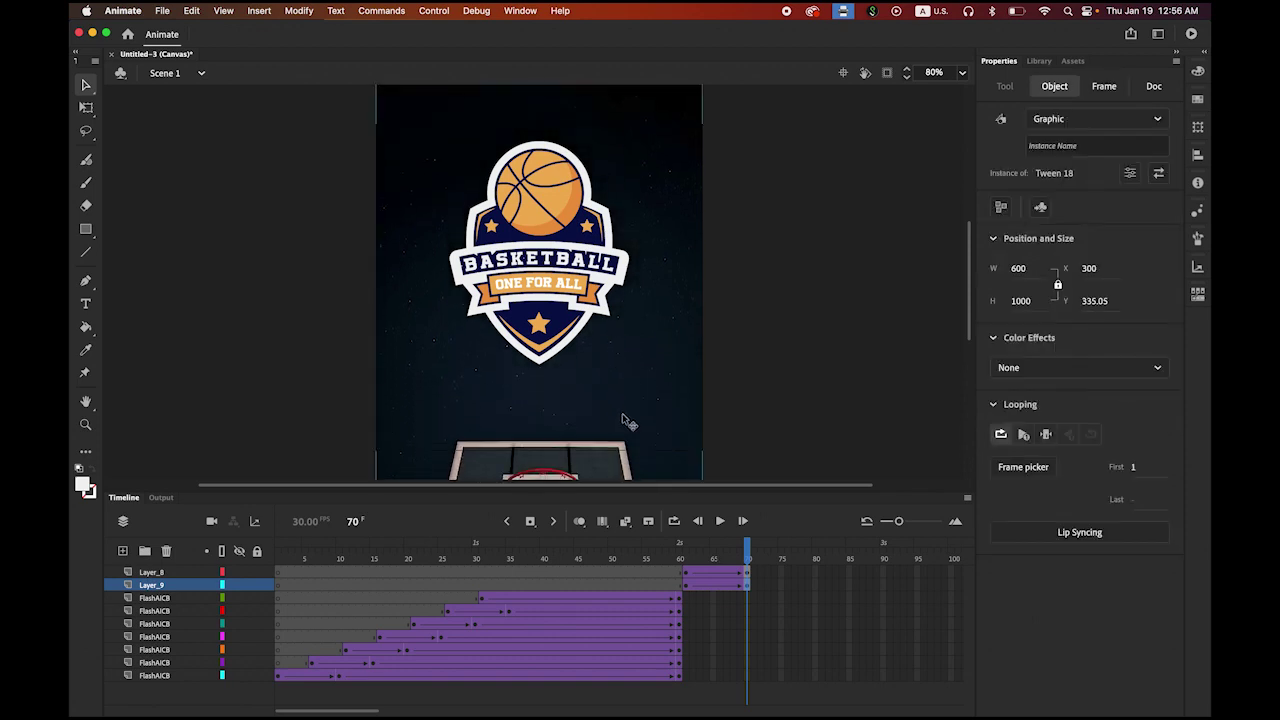
pyautogui.moveTo(622, 415); pyautogui.dragTo(616, 355)
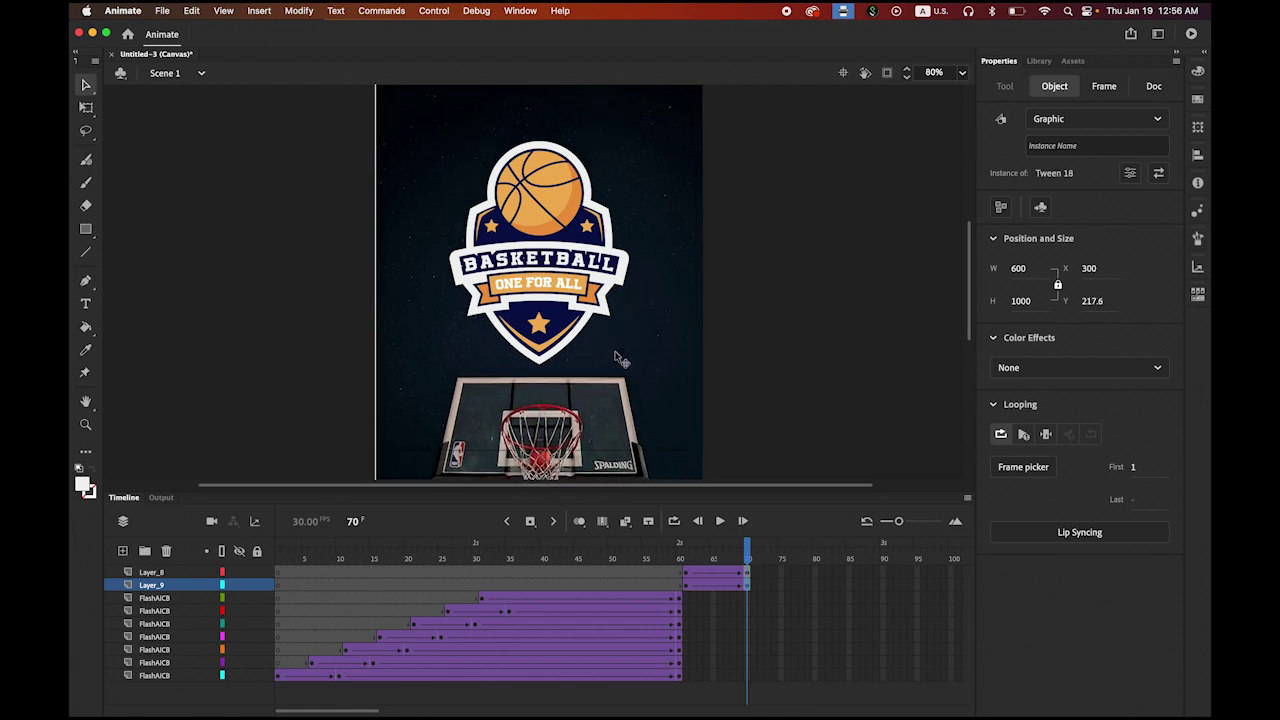
pyautogui.press('Escape')
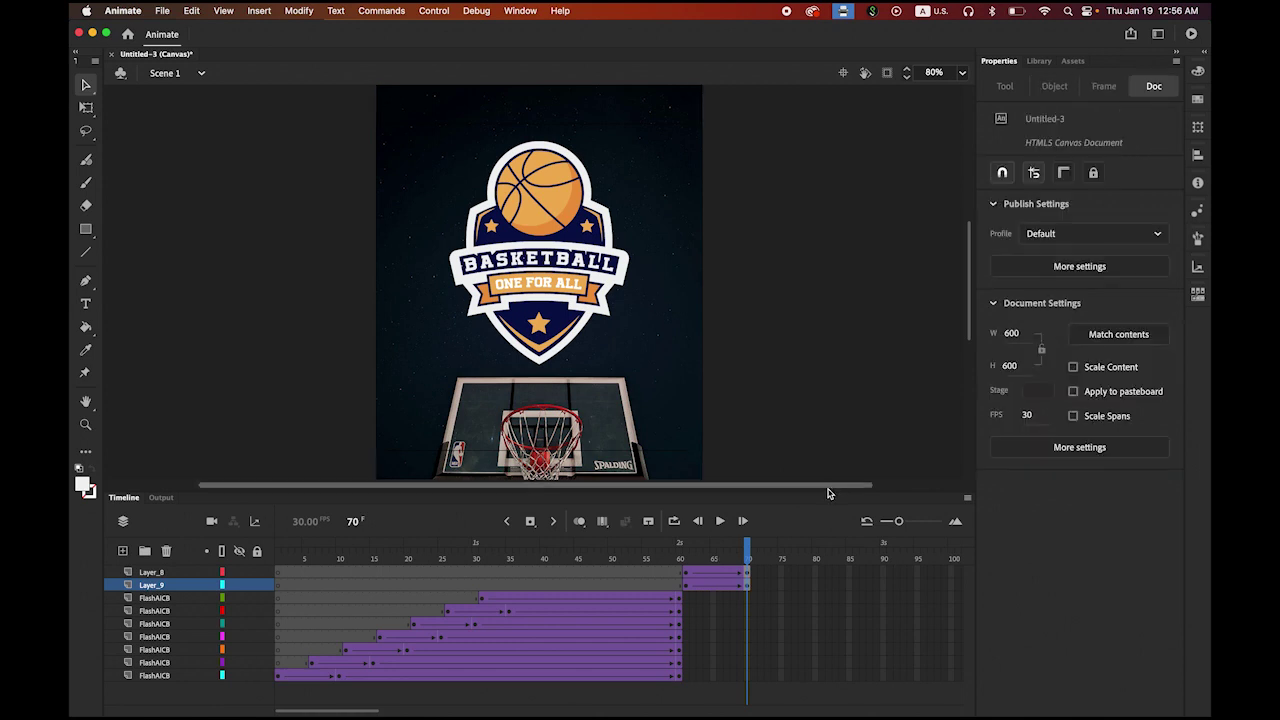
pyautogui.moveTo(745, 558); pyautogui.dragTo(334, 558)
pyautogui.click(720, 521)
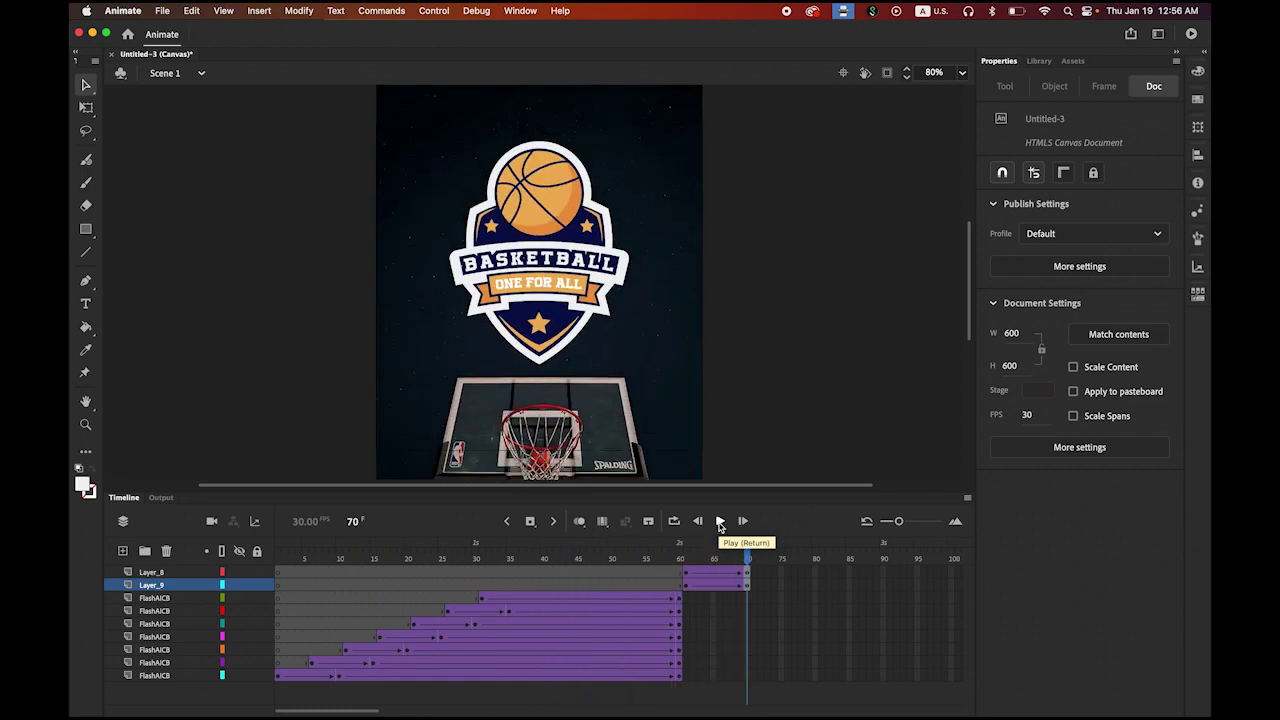
# - Set the rim image's alpha to 0% at frame 61 and play the animation from the start
pyautogui.moveTo(748, 558); pyautogui.dragTo(690, 570)
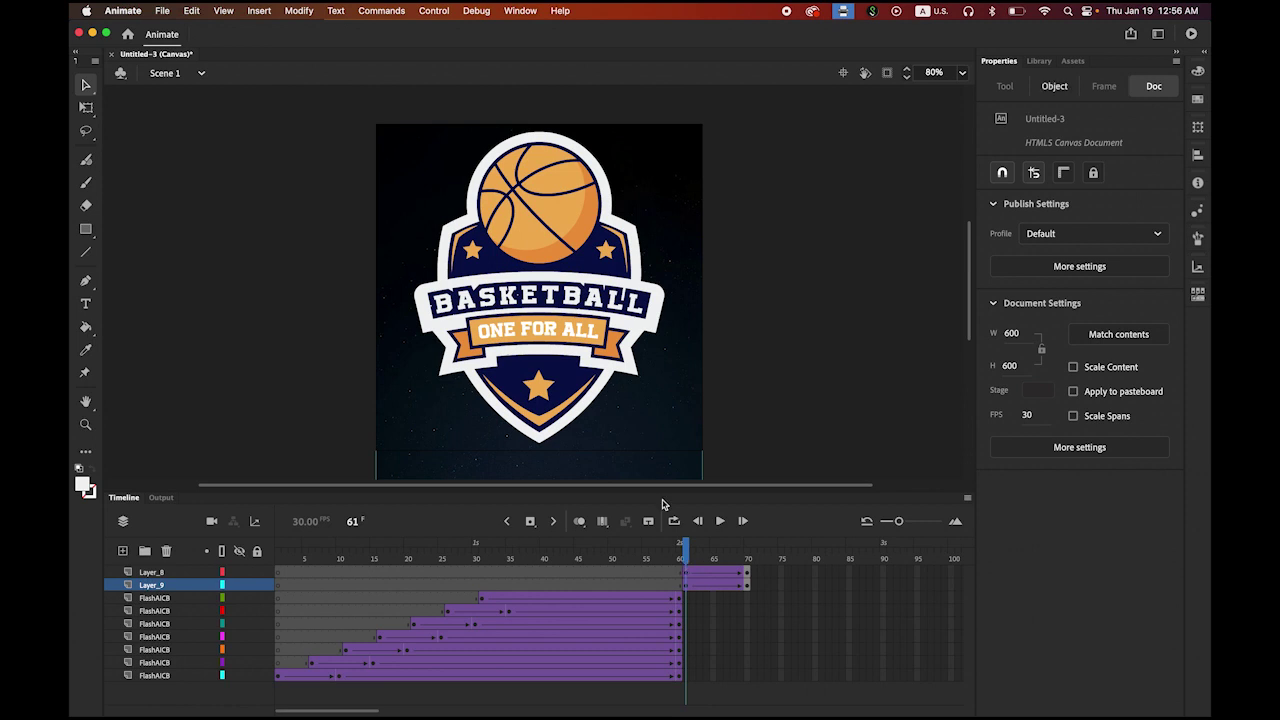
pyautogui.click(682, 428)
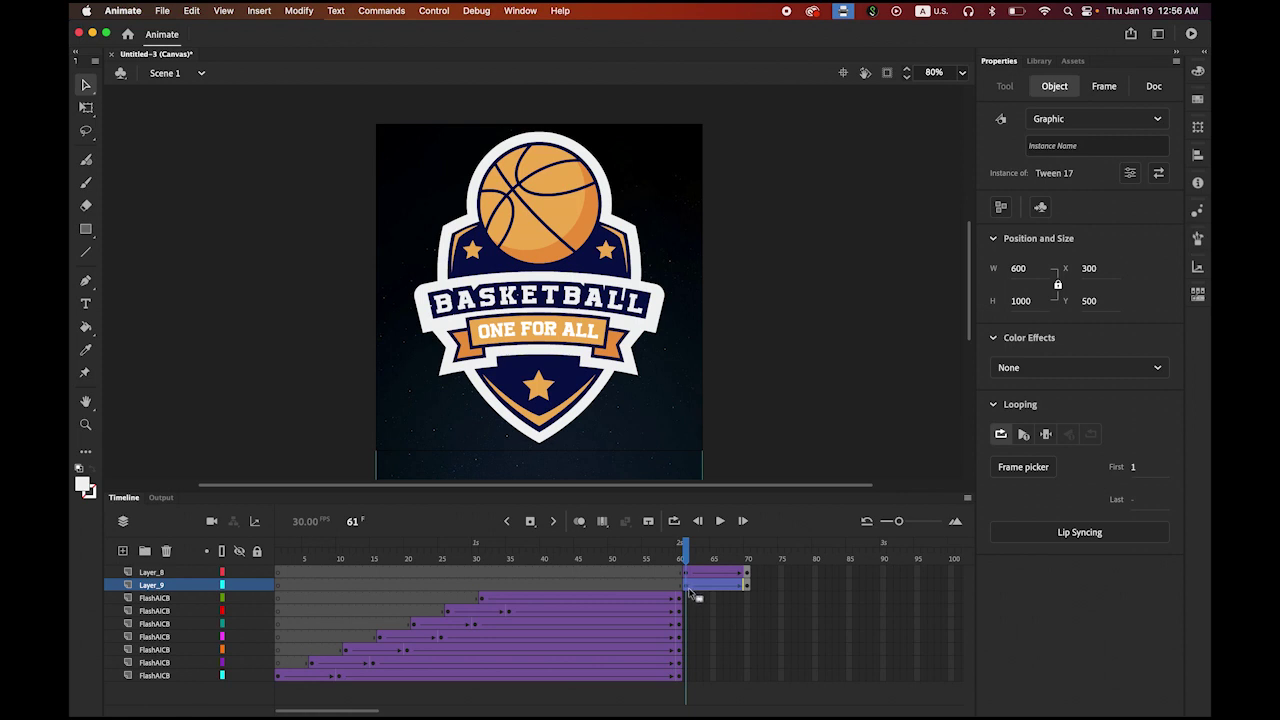
pyautogui.click(1079, 369)
pyautogui.click(1012, 477)
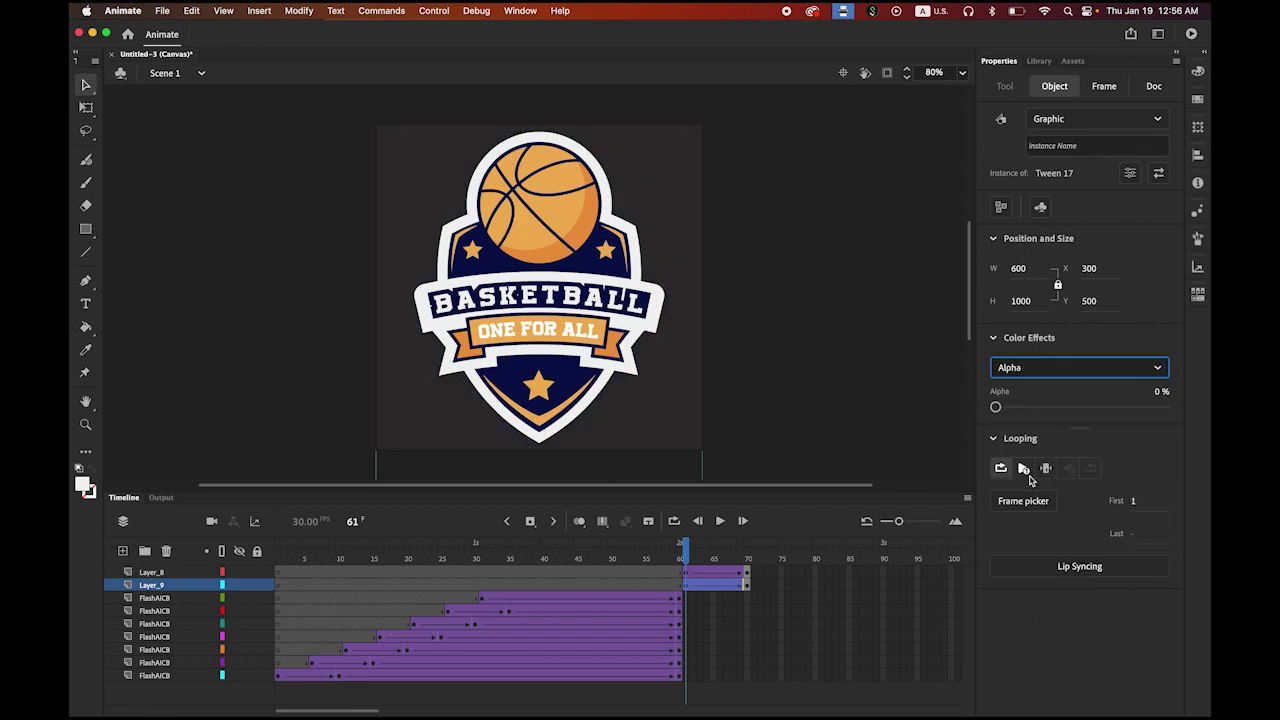
pyautogui.moveTo(690, 553); pyautogui.dragTo(254, 547)
pyautogui.click(720, 521)
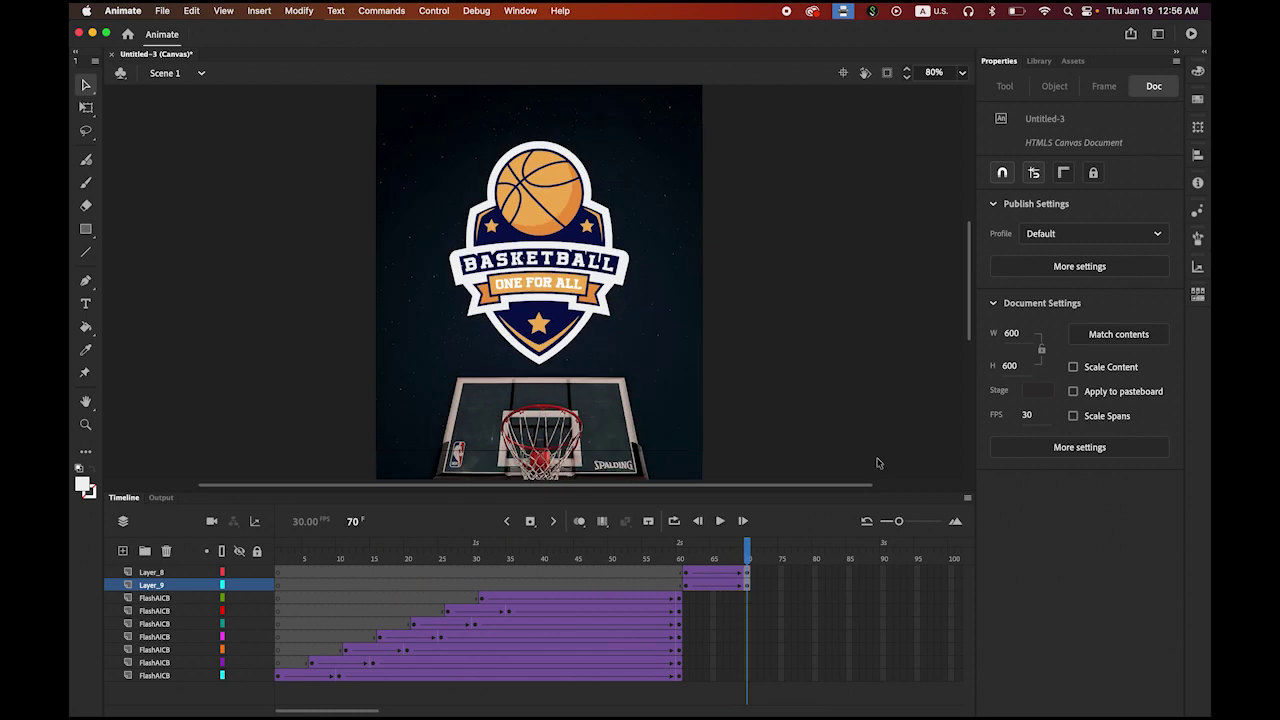
# - Replay the animation on the timeline and test the movie in the browser
pyautogui.click(720, 521)
pyautogui.click(522, 10)
pyautogui.moveTo(478, 10)
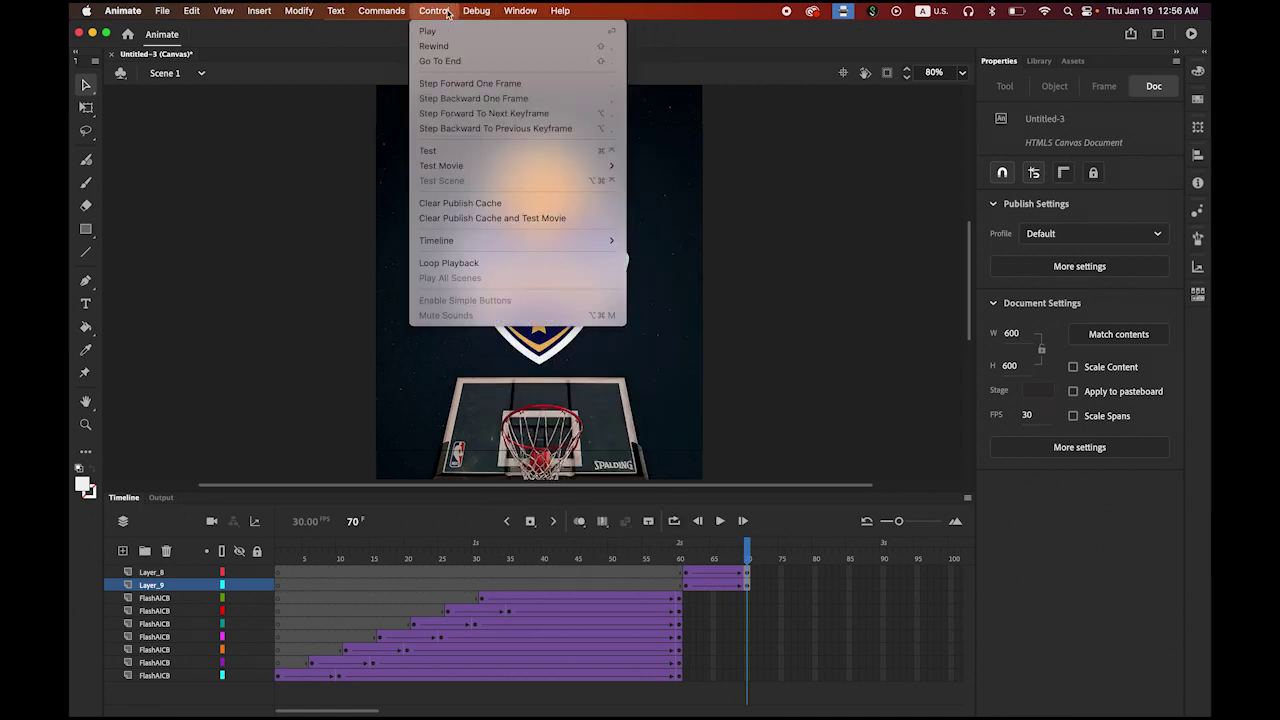
pyautogui.moveTo(471, 166)
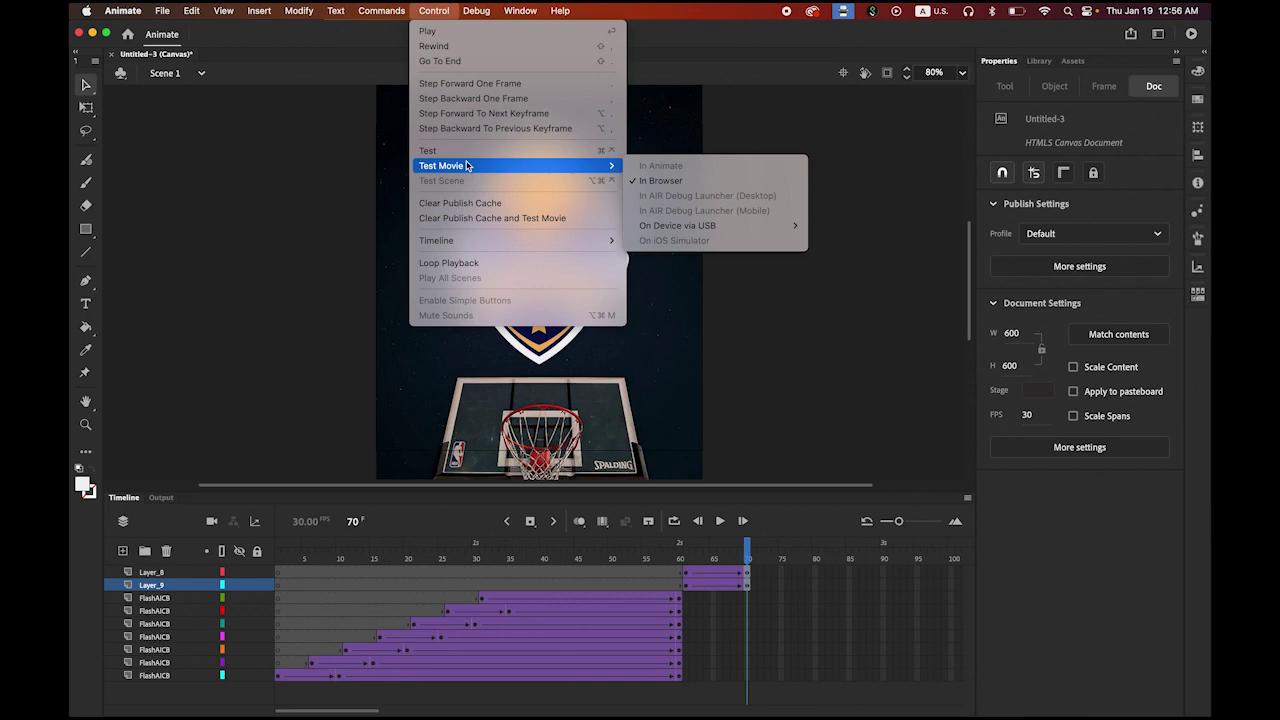
pyautogui.click(667, 180)
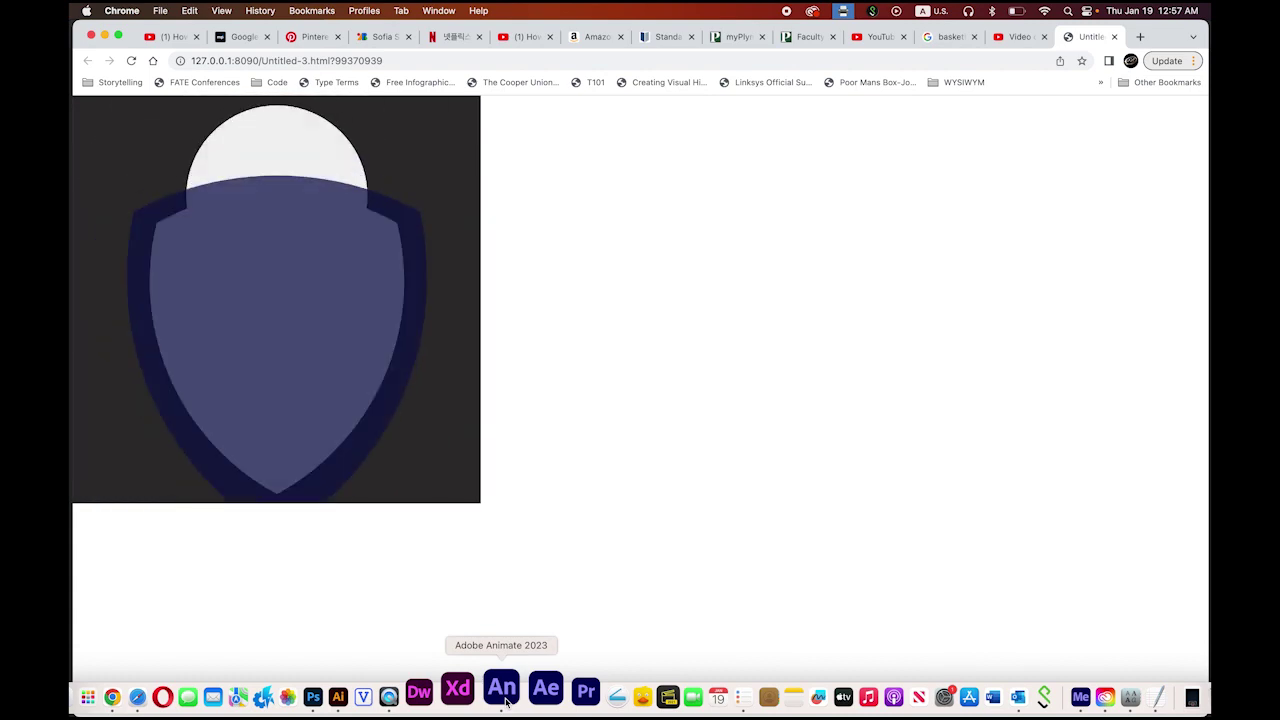
# - Switch back to Animate and insert keyframes at frame 180 on both Layer_8 and Layer_9
pyautogui.click(502, 690)
pyautogui.click(138, 498)
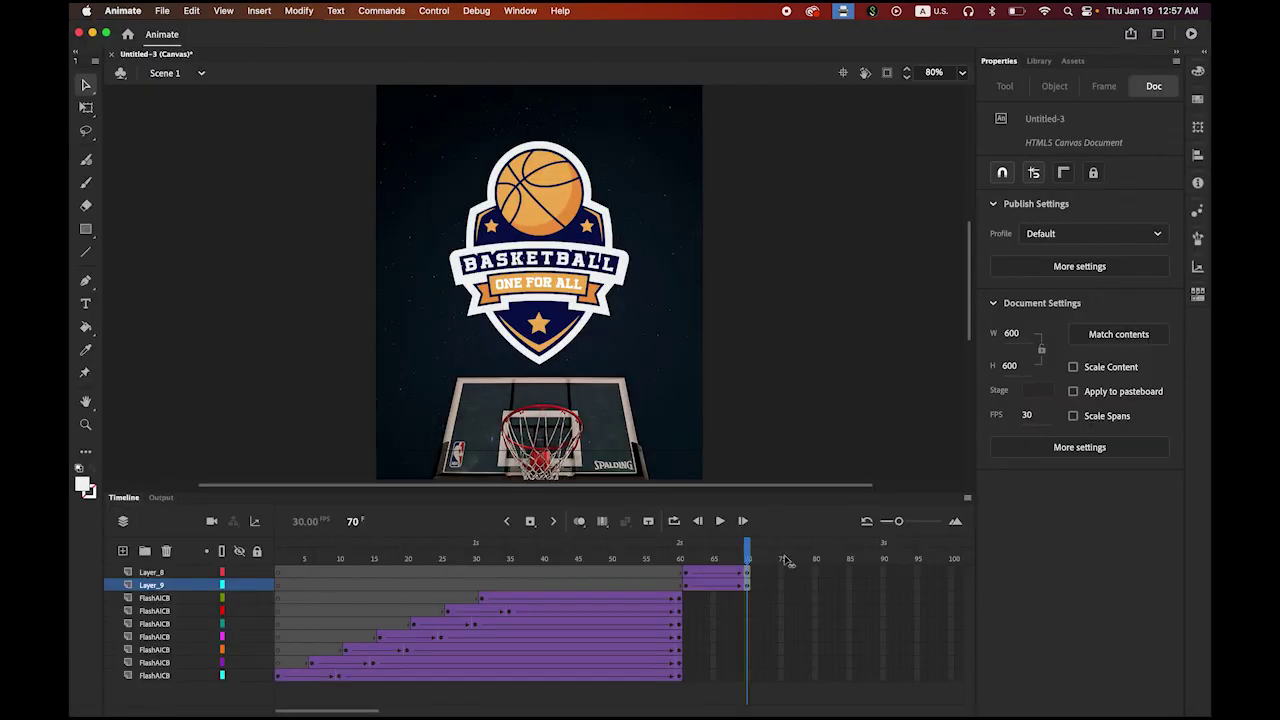
pyautogui.click(726, 551)
pyautogui.moveTo(726, 551); pyautogui.dragTo(770, 560)
pyautogui.moveTo(900, 522); pyautogui.dragTo(895, 522)
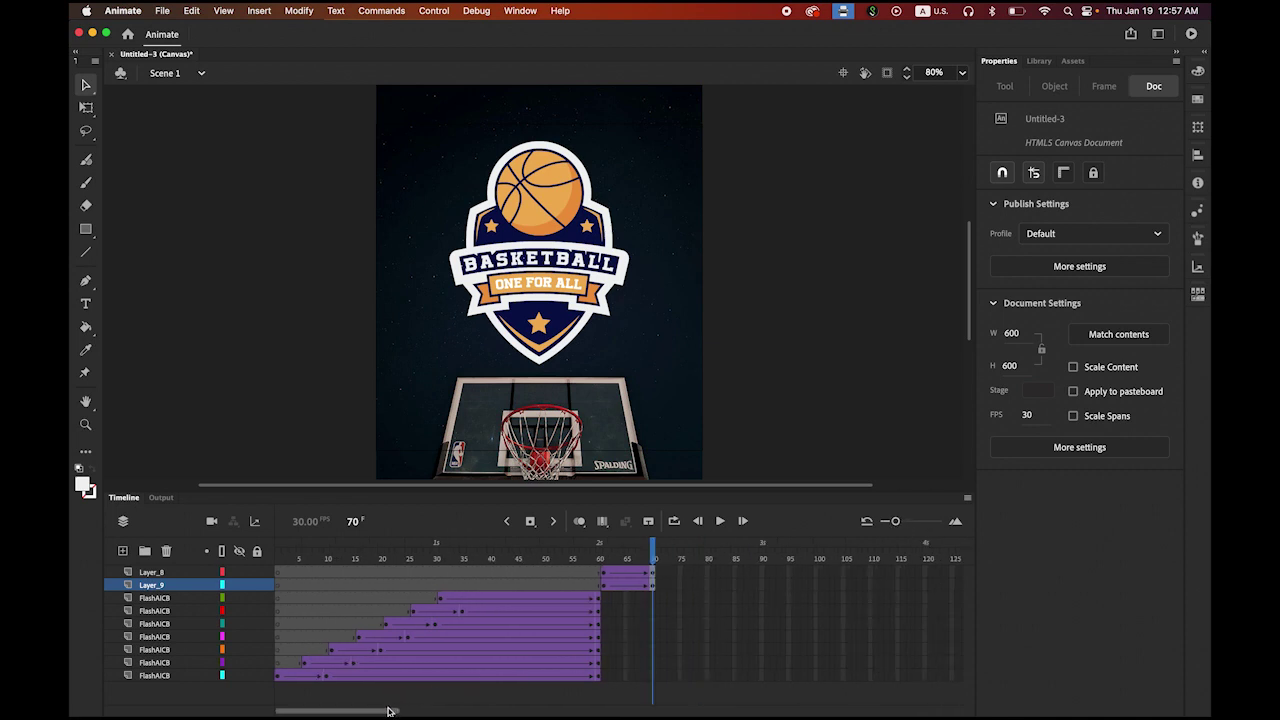
pyautogui.moveTo(390, 712); pyautogui.dragTo(473, 713)
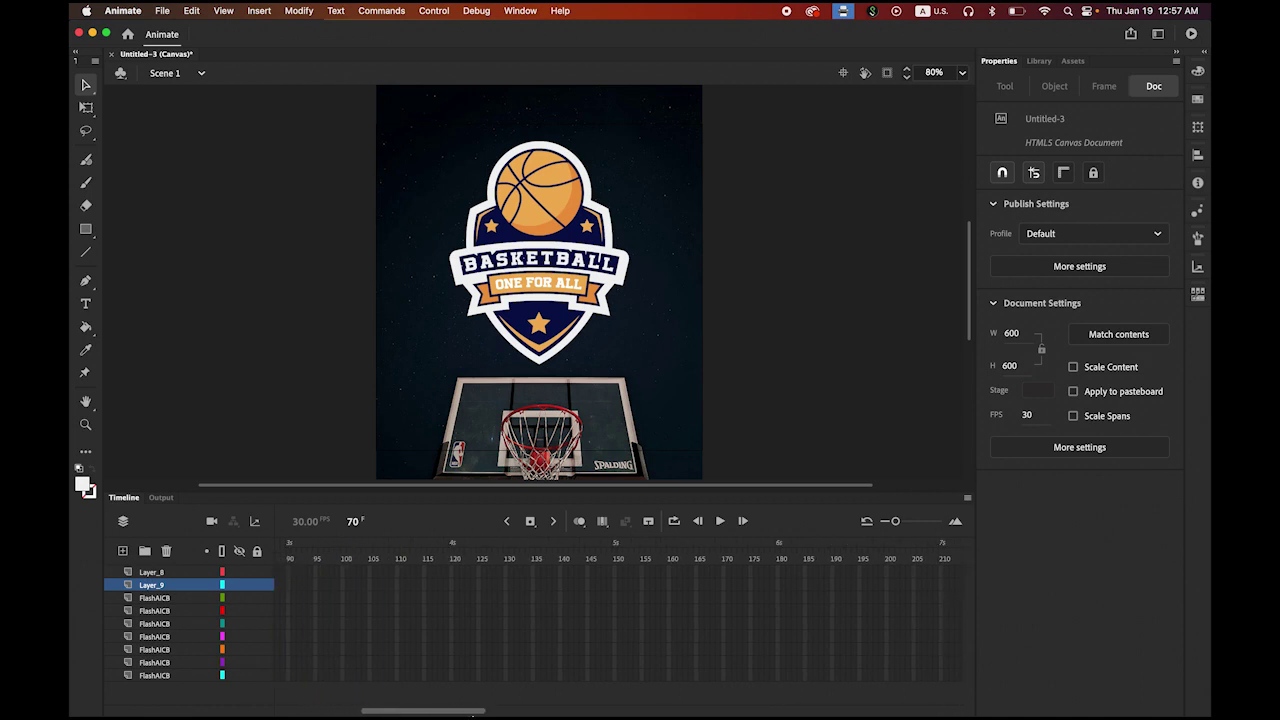
pyautogui.click(779, 574)
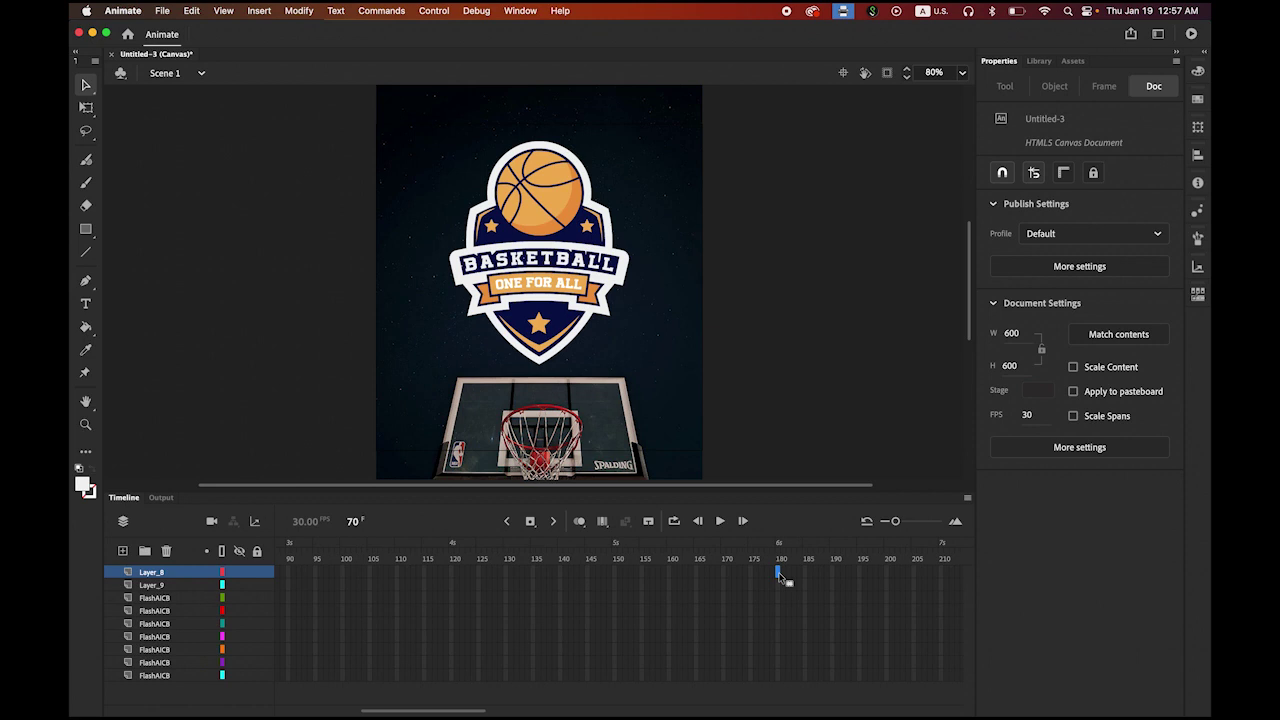
pyautogui.keyDown('shift'); pyautogui.click(778, 586); pyautogui.keyUp('shift')
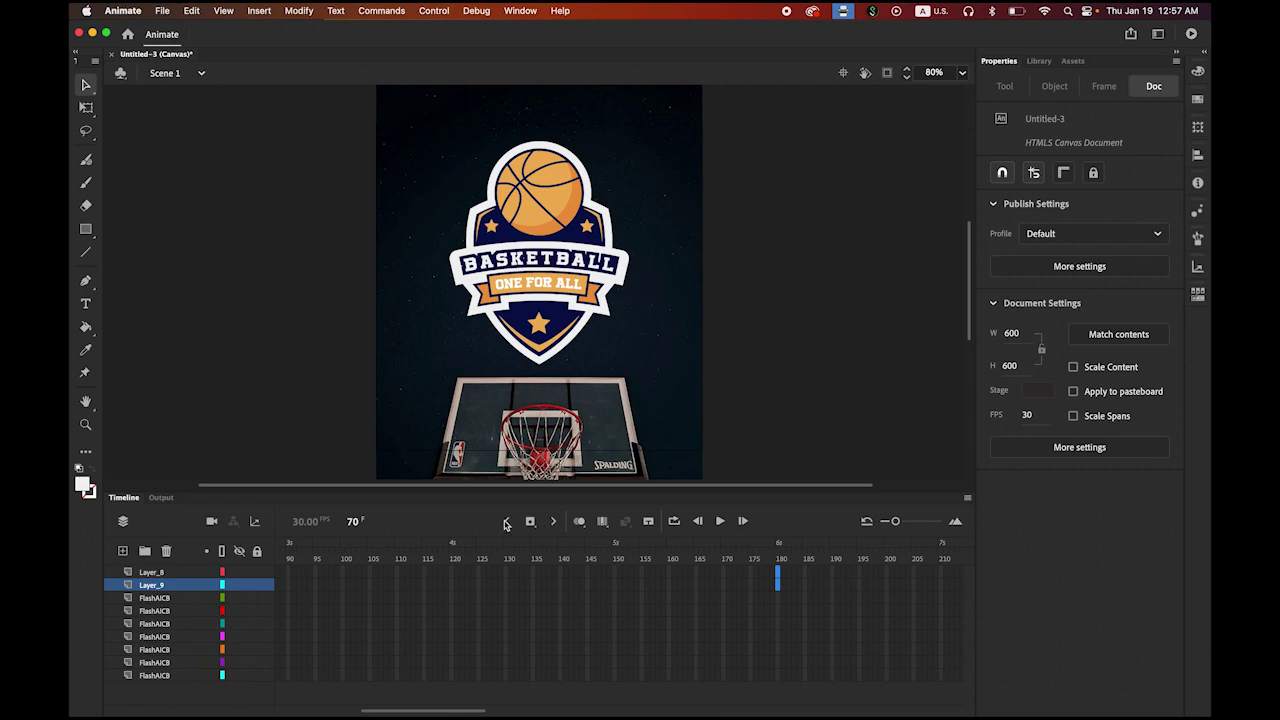
pyautogui.click(726, 575)
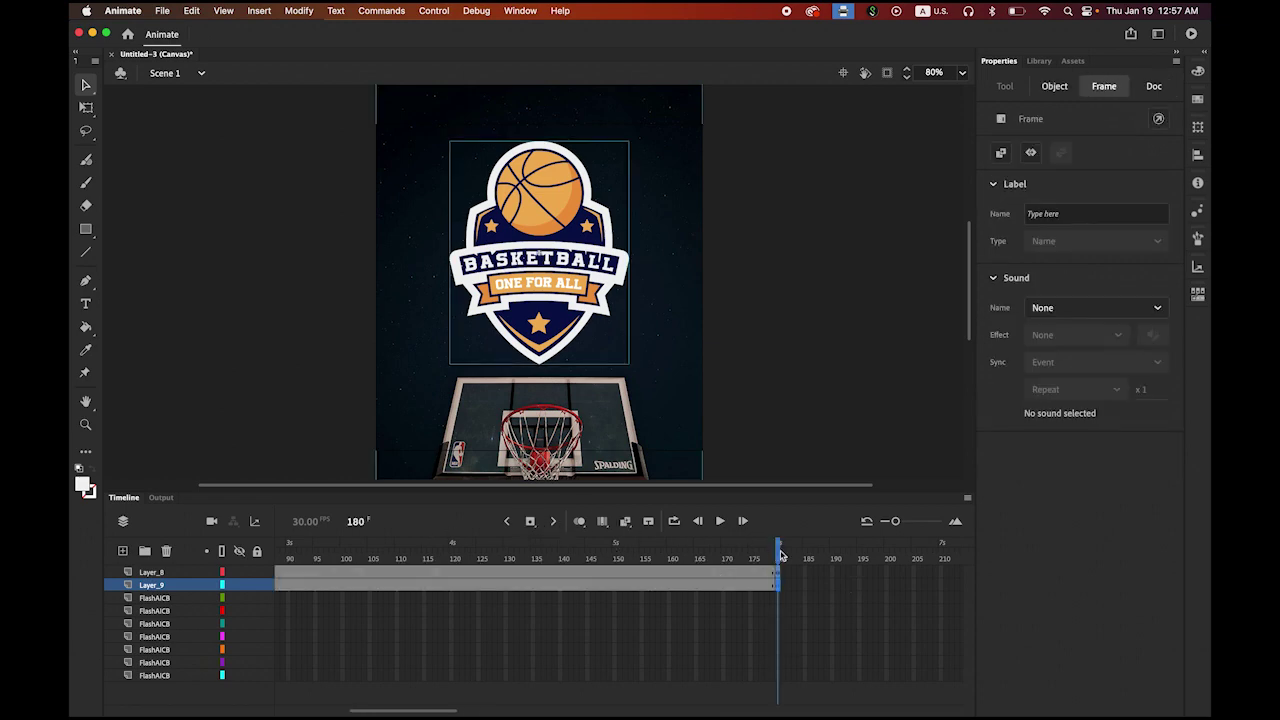
# - Return to frame 1 and test the extended movie in the browser
pyautogui.moveTo(781, 555); pyautogui.dragTo(227, 534)
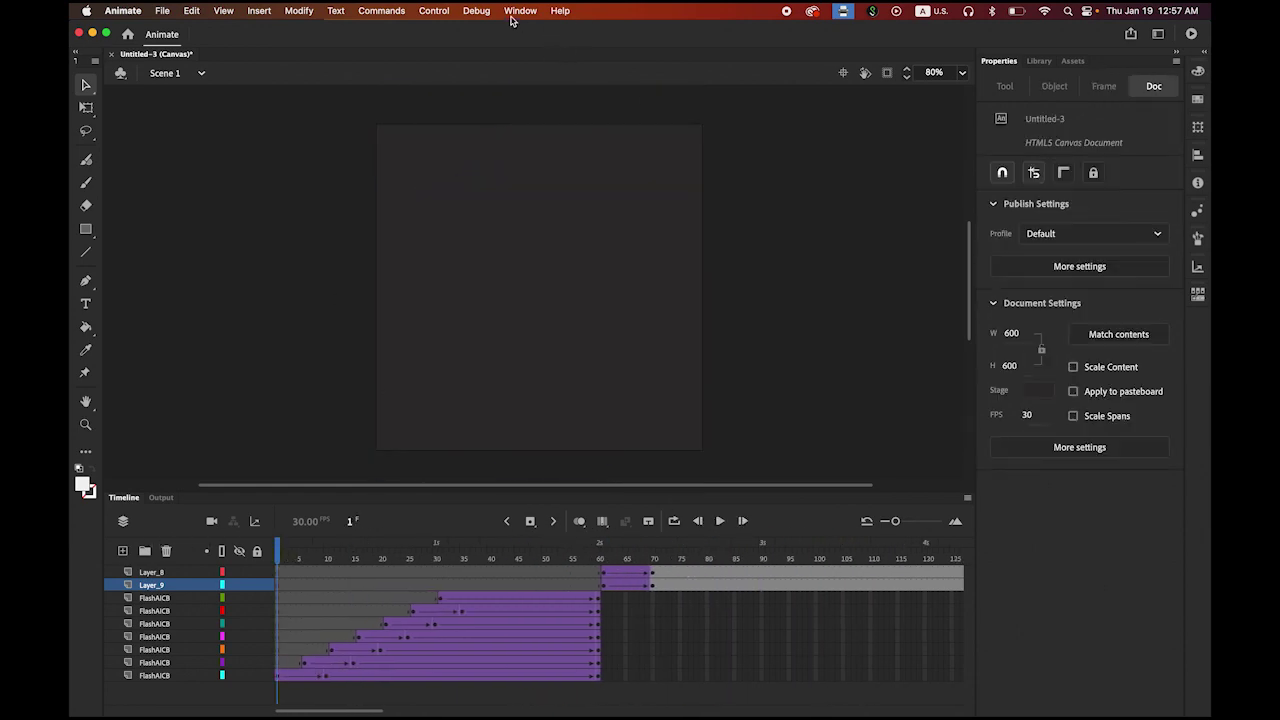
pyautogui.click(424, 10)
pyautogui.moveTo(487, 167)
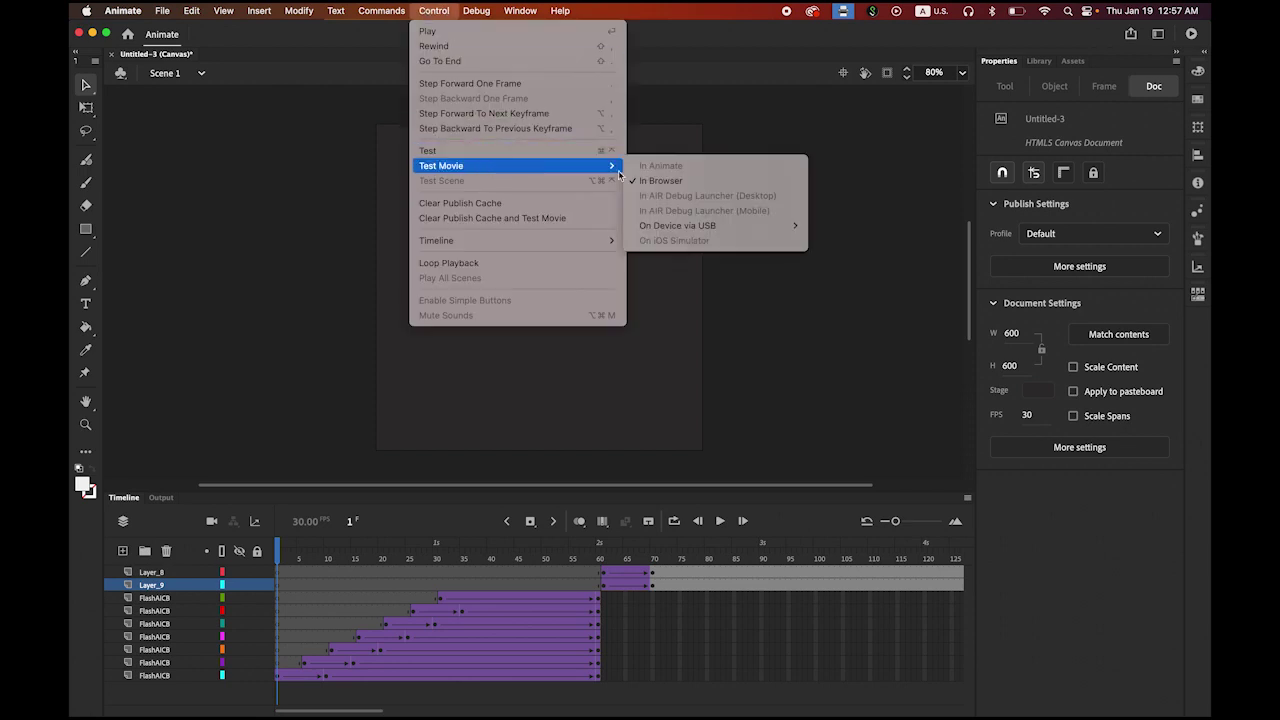
pyautogui.click(678, 181)
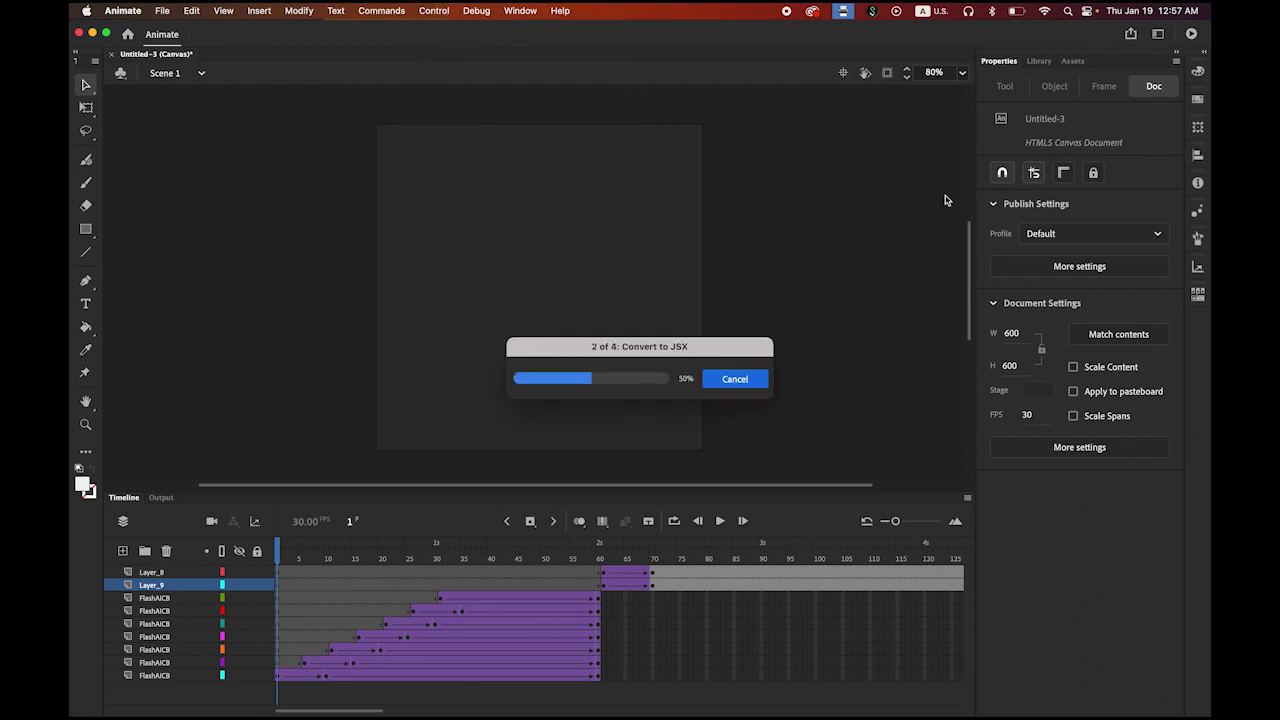